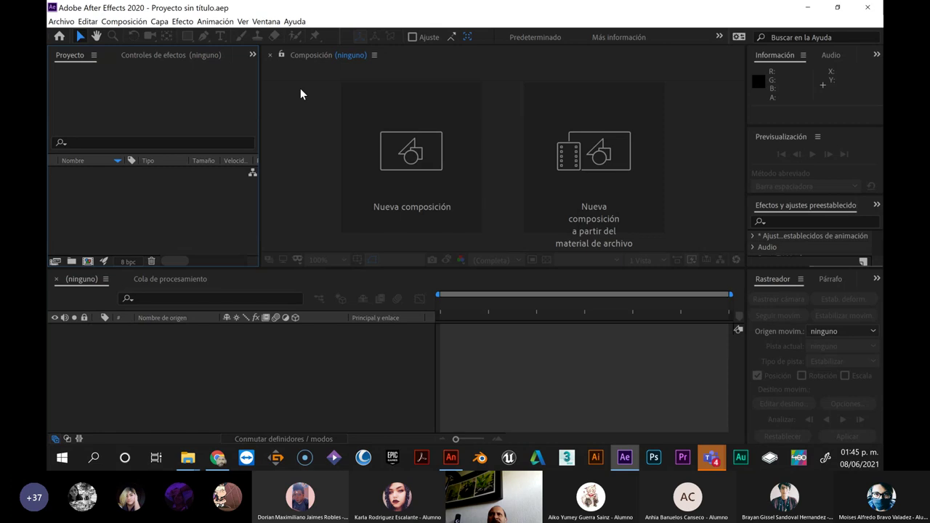
# Open the Guardar como dialog from the Archivo menu to save the untitled project
pyautogui.click(56, 23)
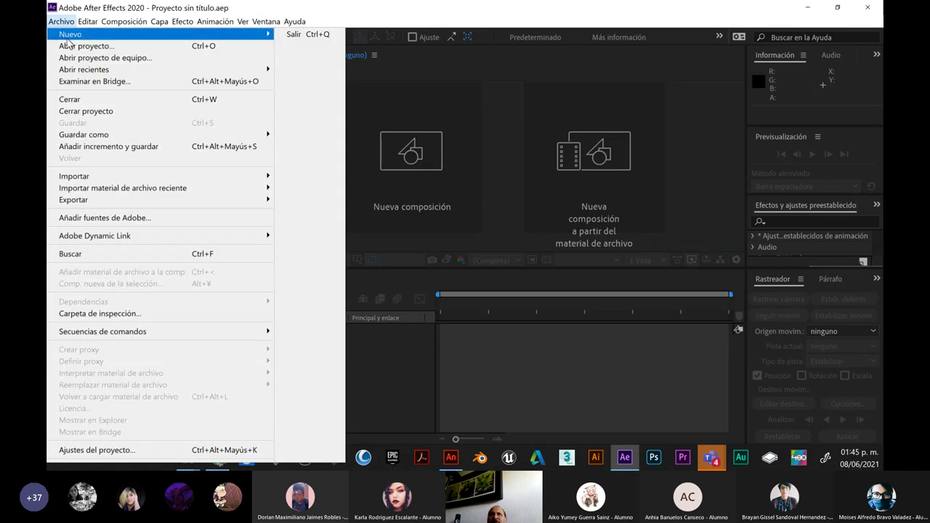
pyautogui.moveTo(71, 37)
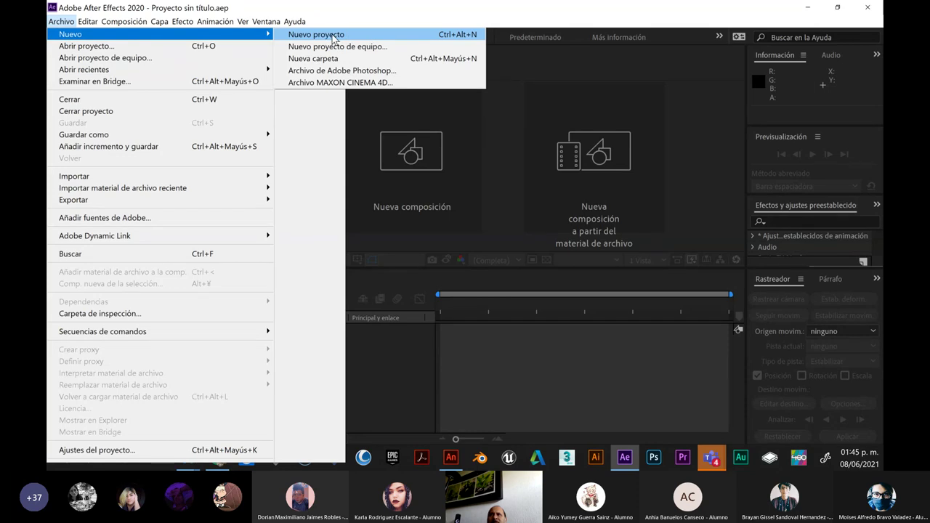
pyautogui.click(267, 6)
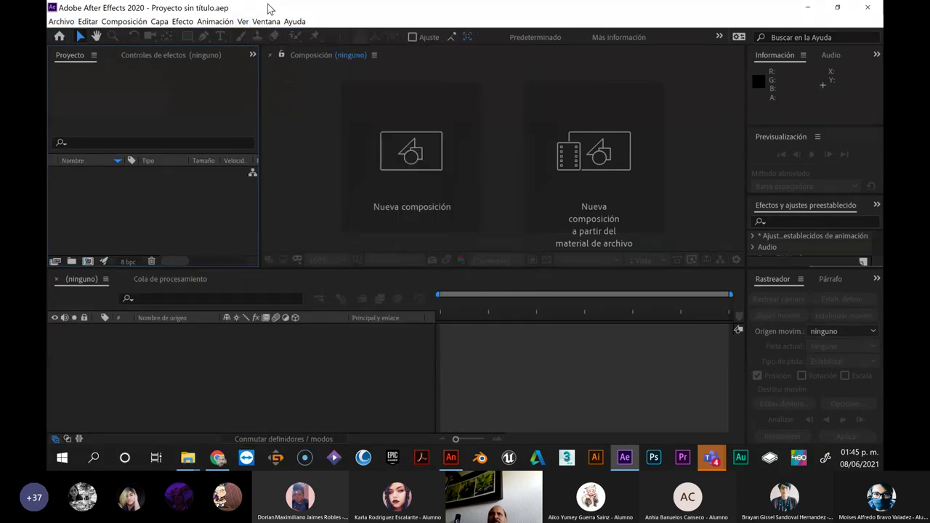
pyautogui.click(307, 57)
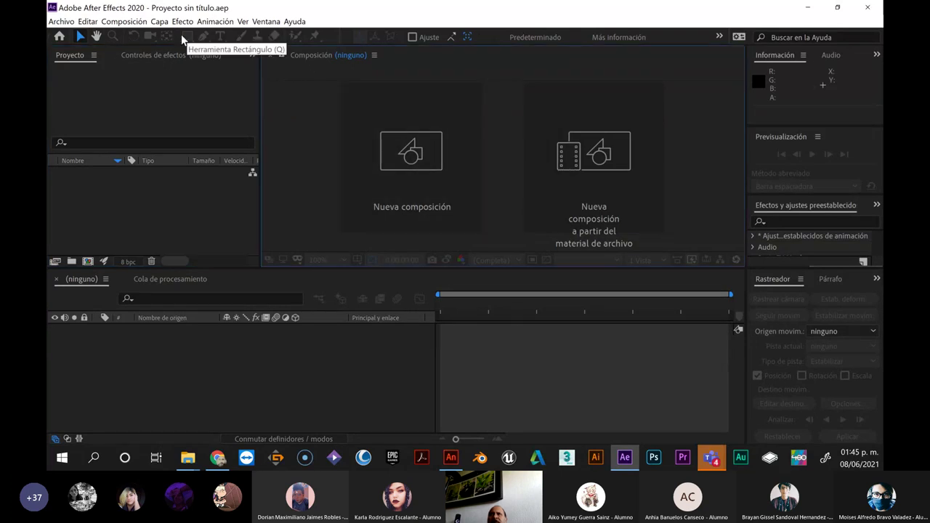
pyautogui.click(63, 23)
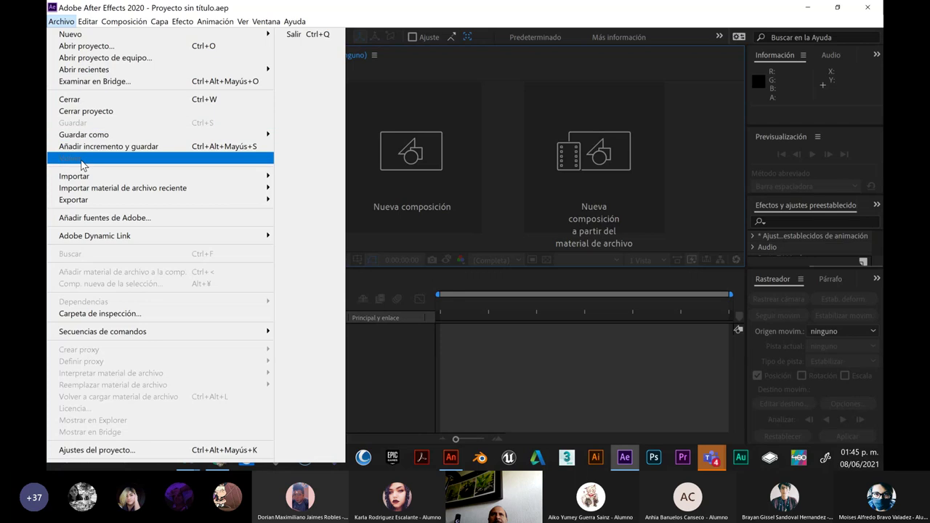
pyautogui.moveTo(84, 137)
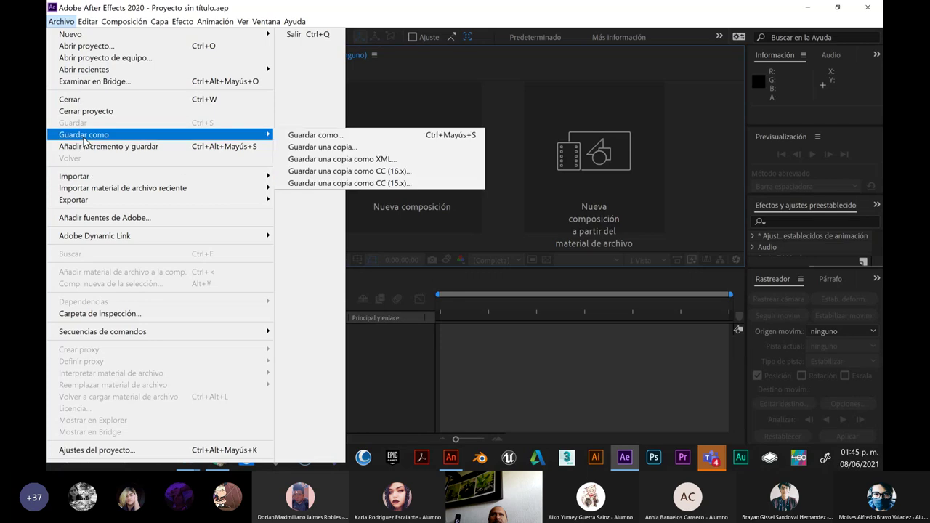
pyautogui.click(309, 133)
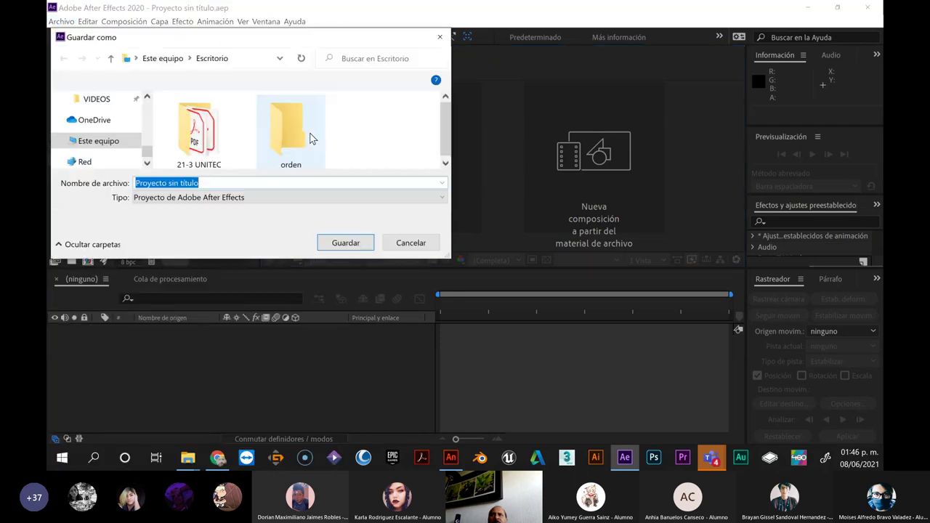
# In 21-3 UNITEC > Animación Digital > Semanas, create a new folder named Semana 4
pyautogui.doubleClick(209, 136)
pyautogui.doubleClick(209, 148)
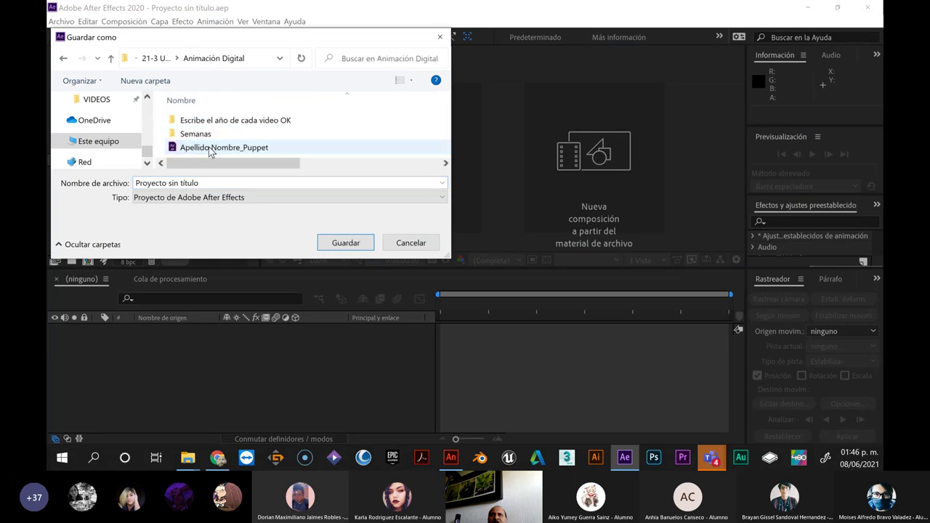
pyautogui.doubleClick(196, 134)
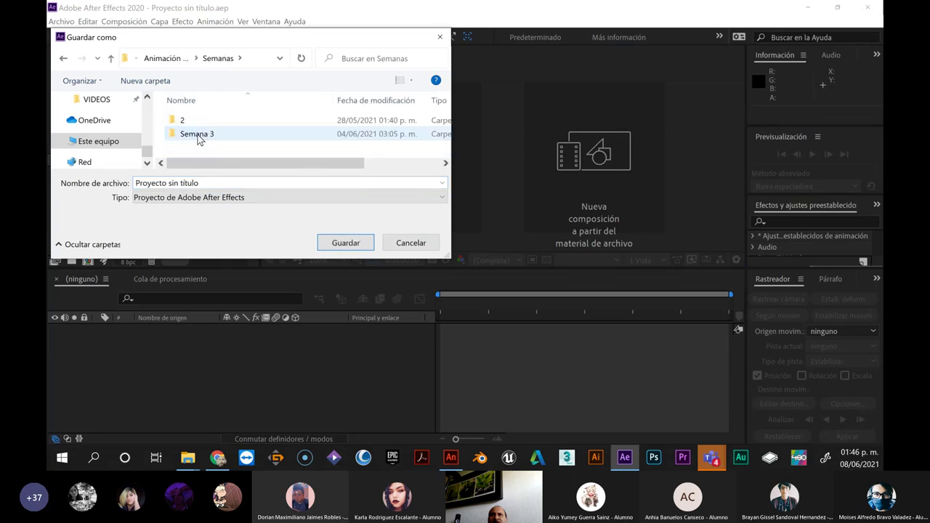
pyautogui.rightClick(204, 145)
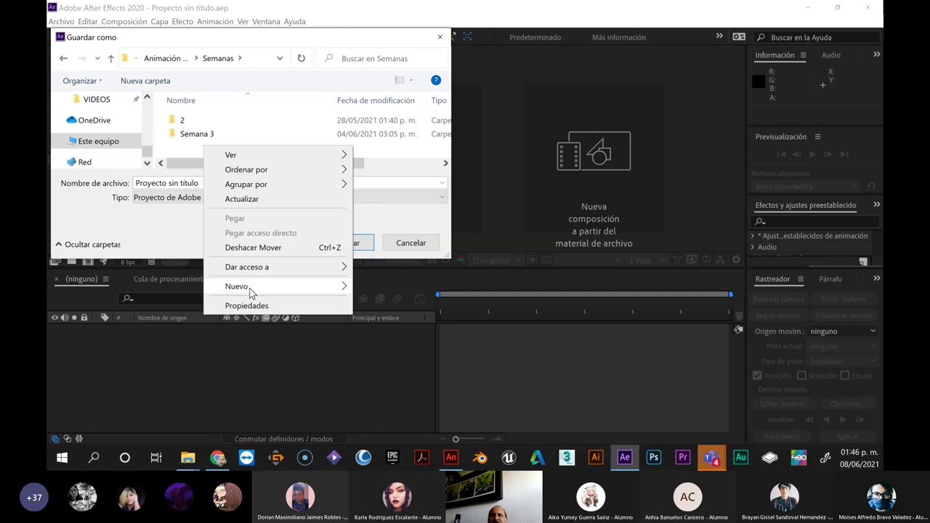
pyautogui.moveTo(255, 288)
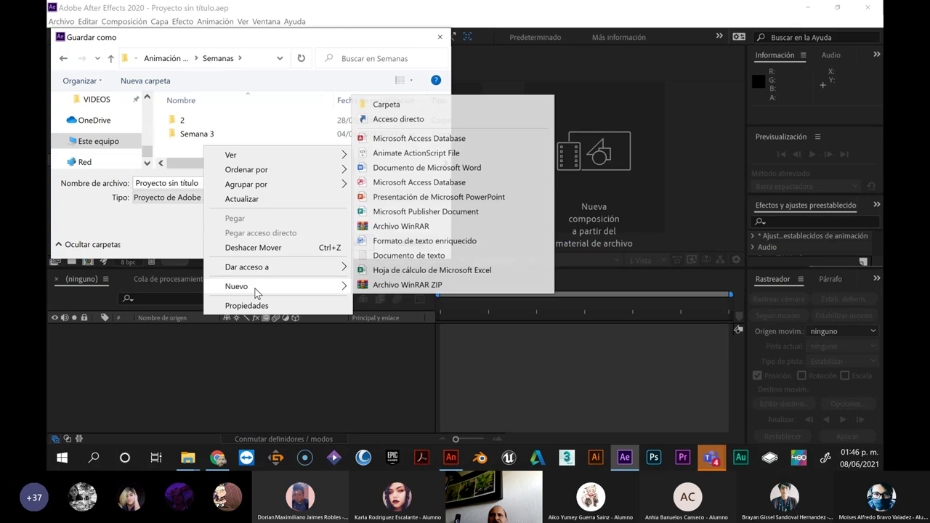
pyautogui.click(380, 106)
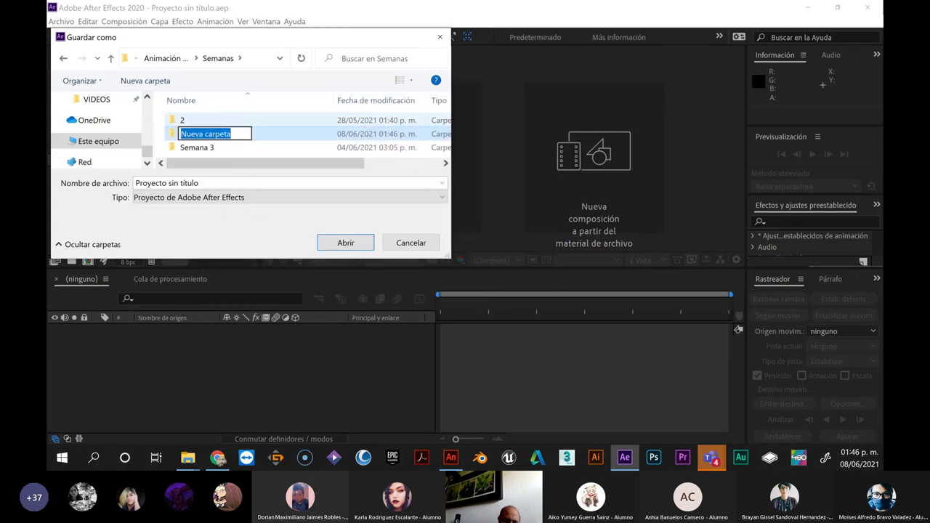
pyautogui.write('Semana')
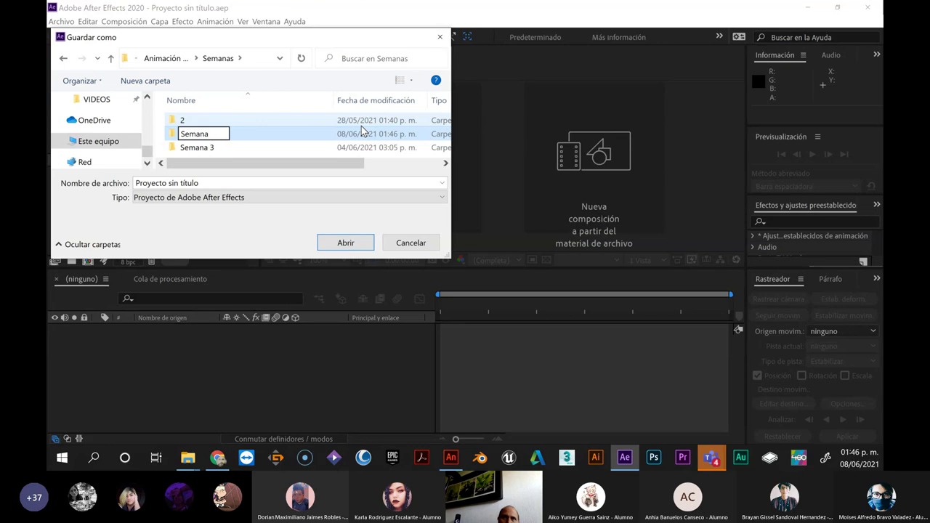
pyautogui.write(' 4')
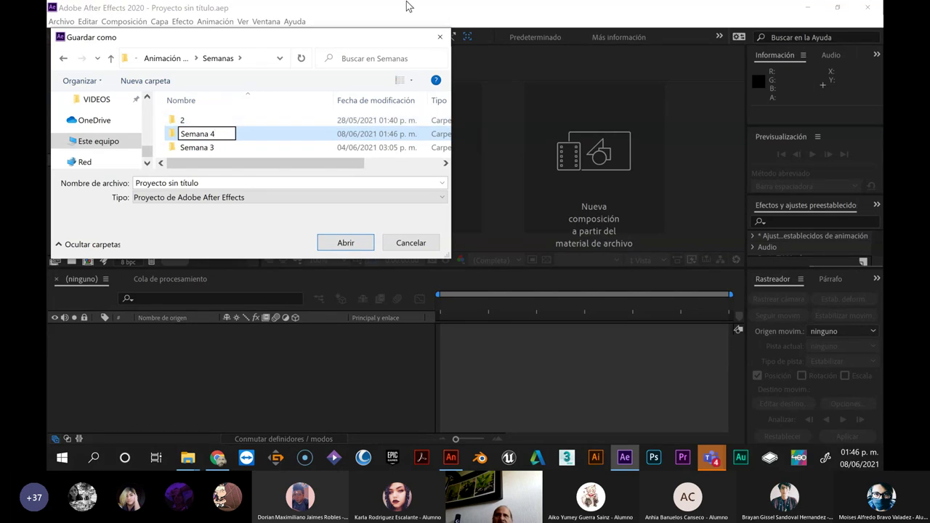
pyautogui.press('Return')
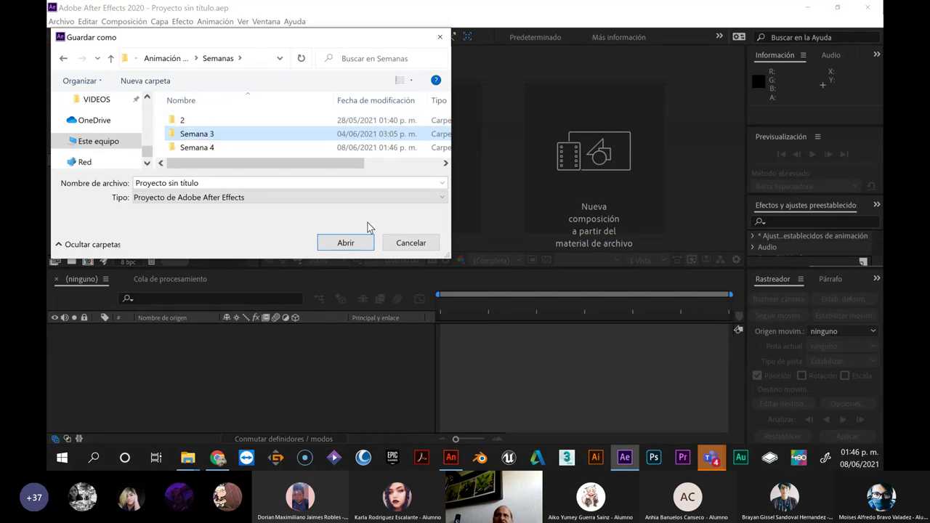
# Save the project as Fx inside the Semana 3 folder
pyautogui.click(347, 242)
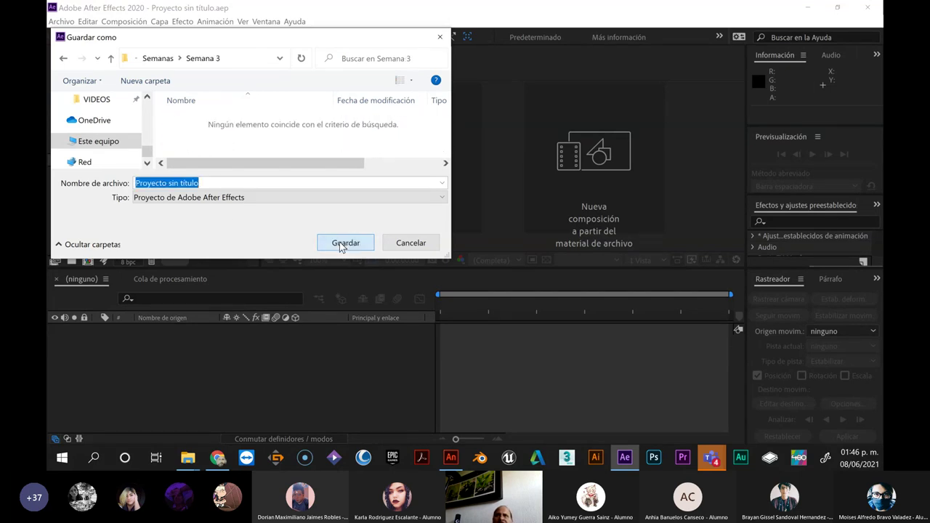
pyautogui.click(206, 183)
pyautogui.moveTo(207, 183); pyautogui.dragTo(104, 184)
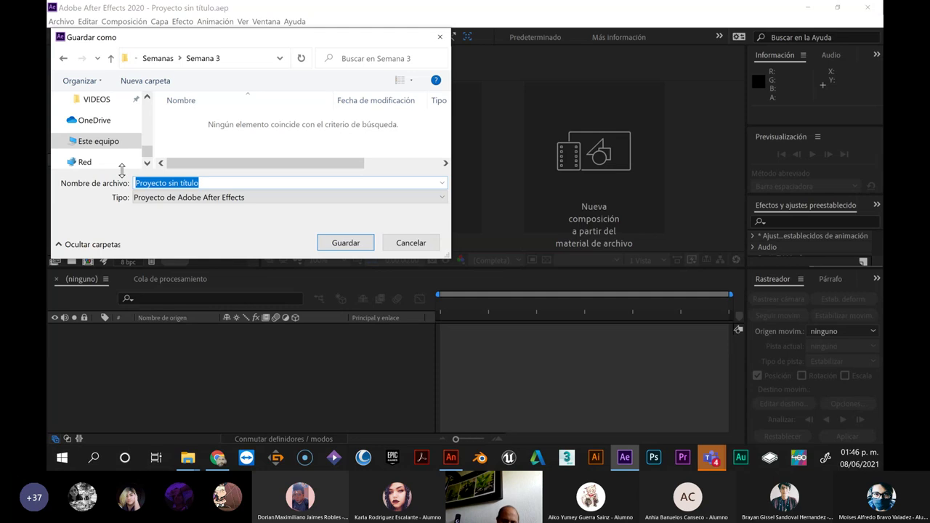
pyautogui.write('Fx')
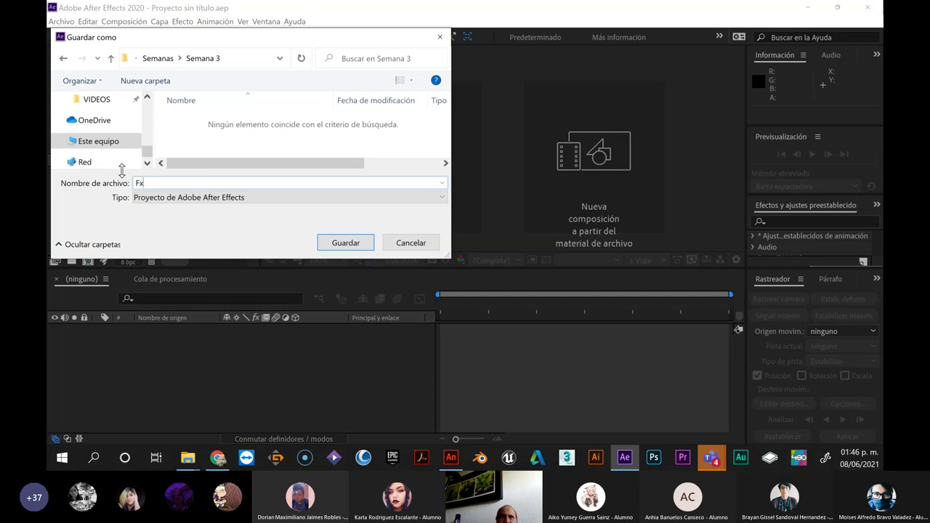
pyautogui.moveTo(385, 6)
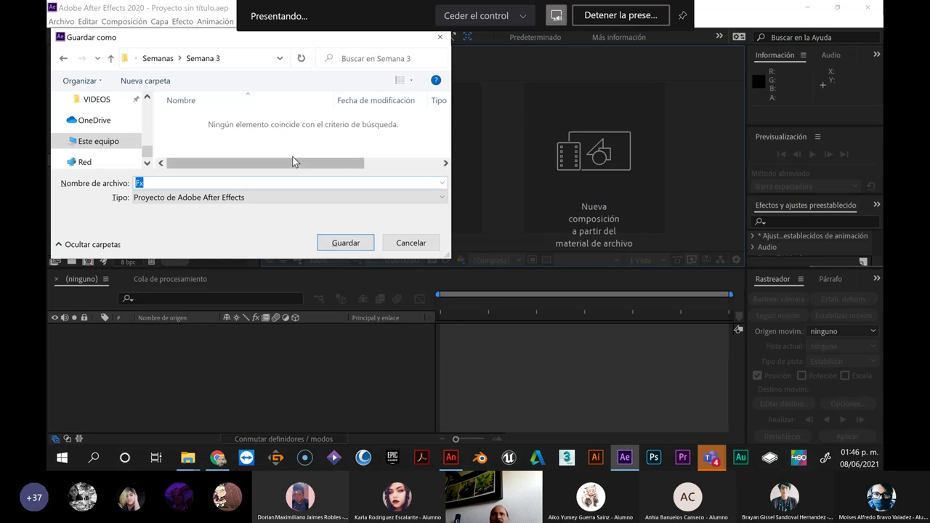
pyautogui.click(191, 179)
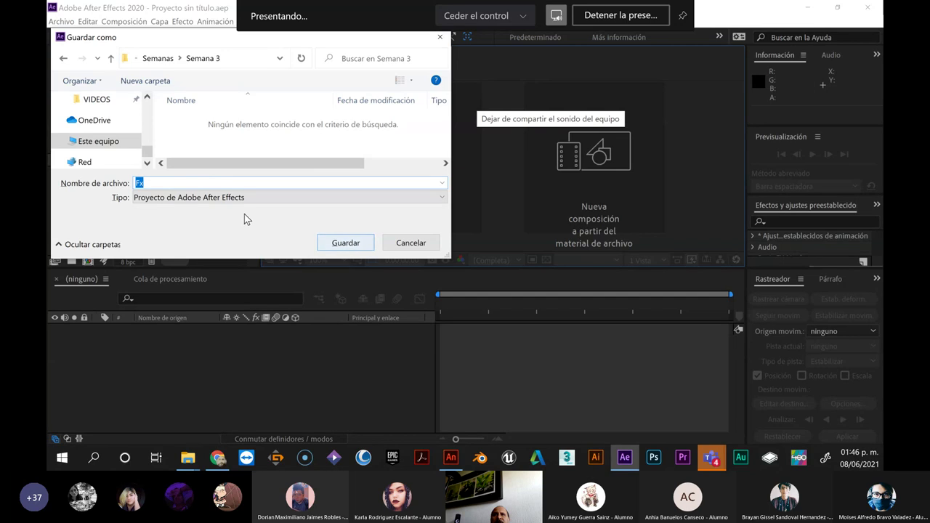
pyautogui.click(346, 245)
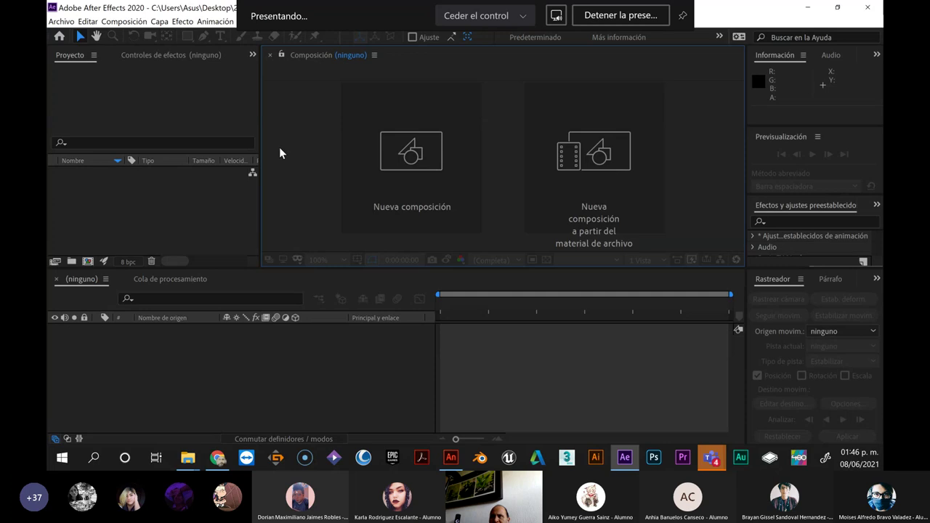
pyautogui.click(374, 111)
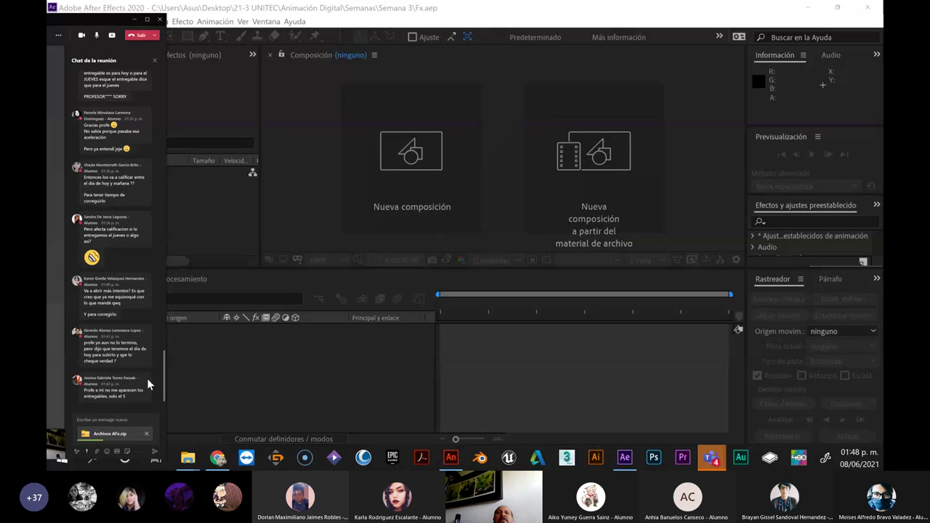
pyautogui.click(135, 442)
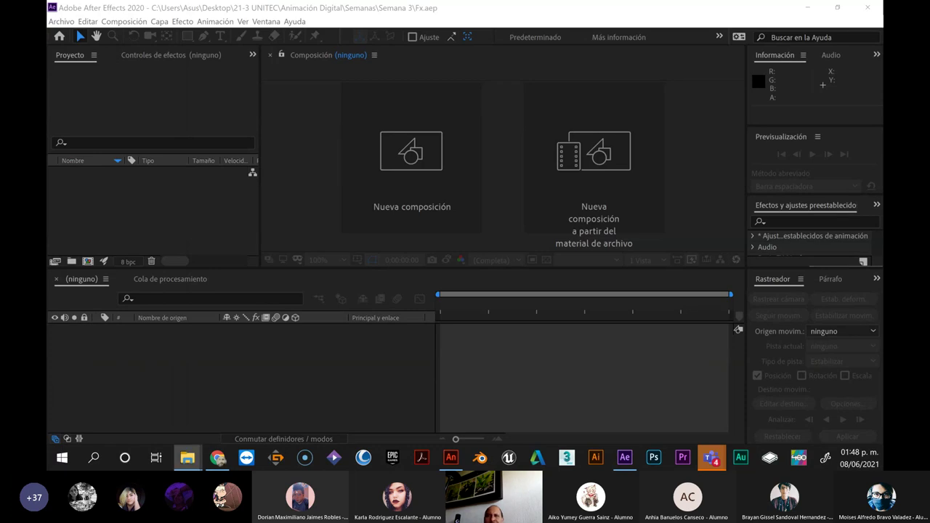
# Import Teatro.jpg and Wik.png from the Archivos AFx folder into the Project panel
pyautogui.click(135, 197)
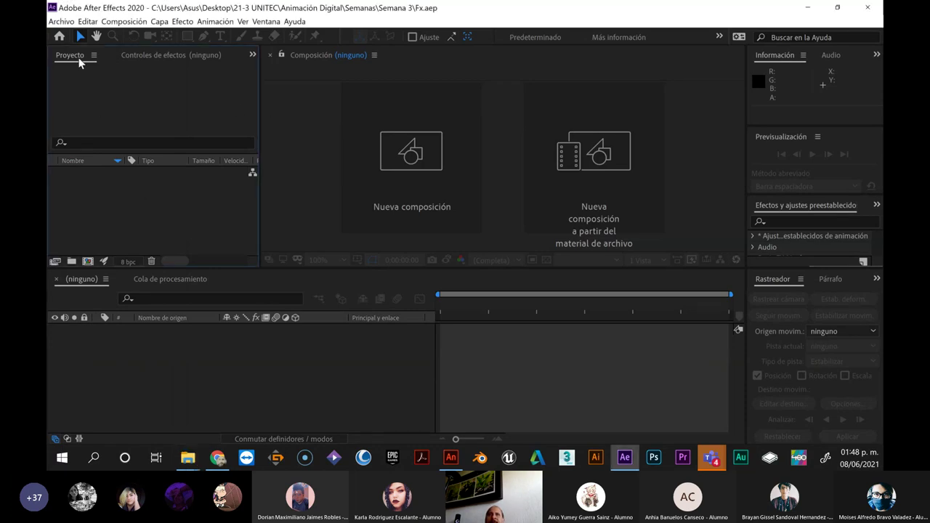
pyautogui.click(69, 24)
pyautogui.moveTo(92, 179)
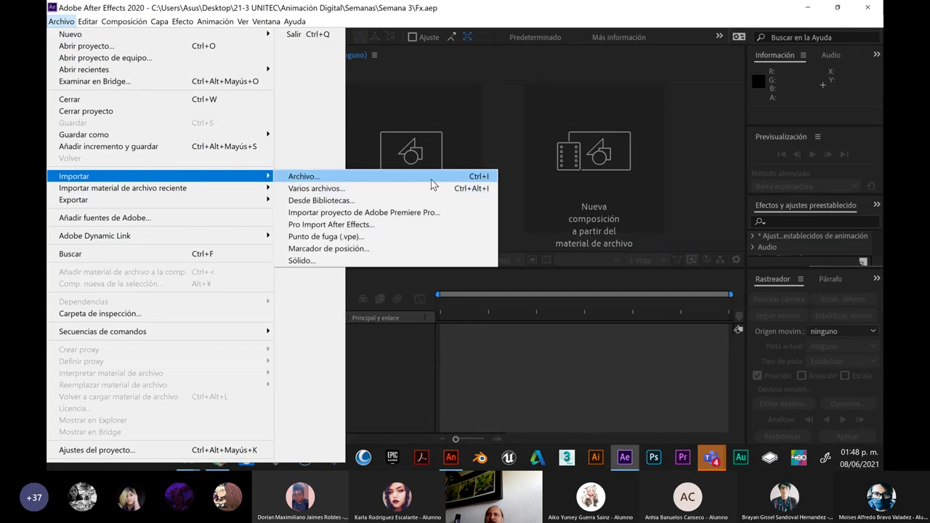
pyautogui.click(397, 311)
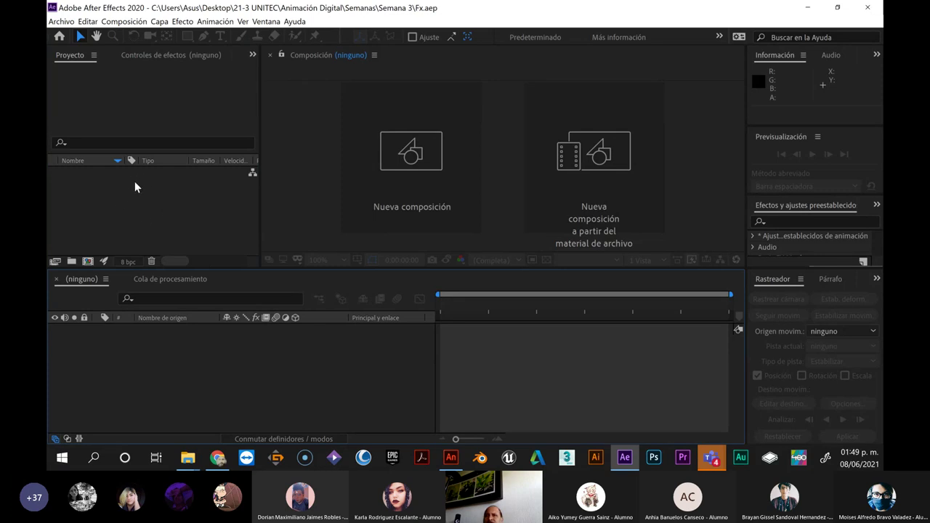
pyautogui.doubleClick(108, 186)
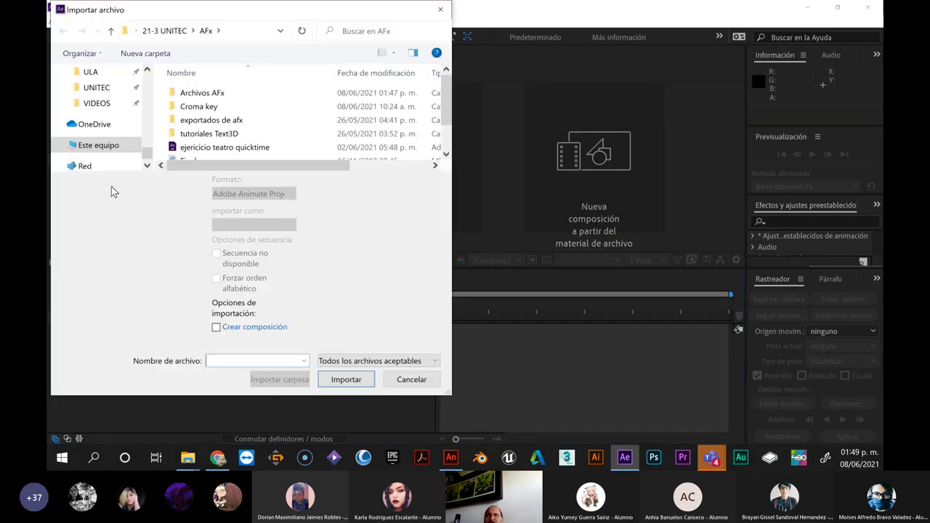
pyautogui.doubleClick(208, 94)
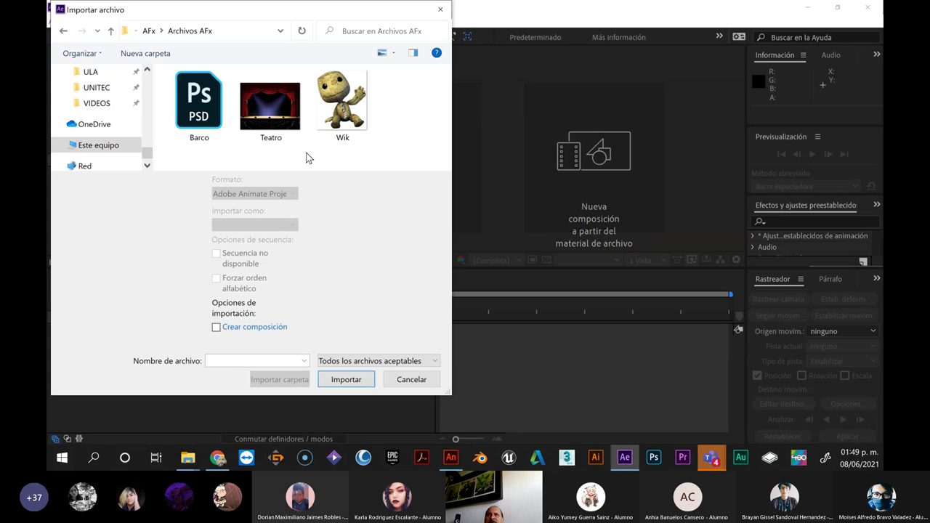
pyautogui.moveTo(383, 156); pyautogui.dragTo(288, 109)
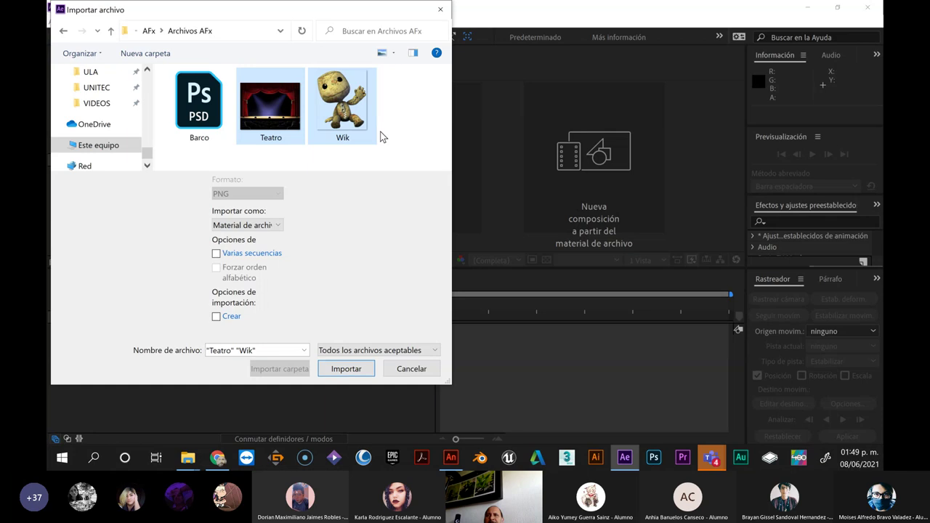
pyautogui.press('Return')
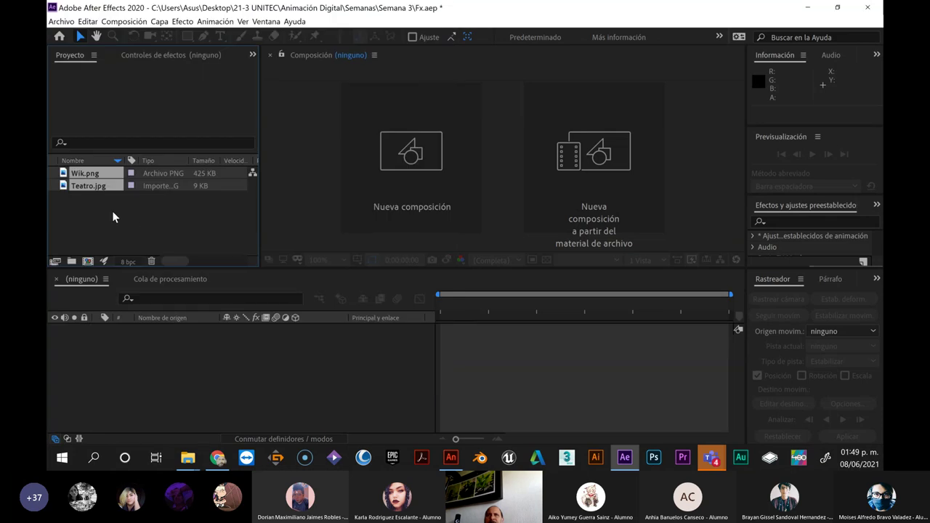
# Create the Teatro composition from the Teatro.jpg footage
pyautogui.click(112, 210)
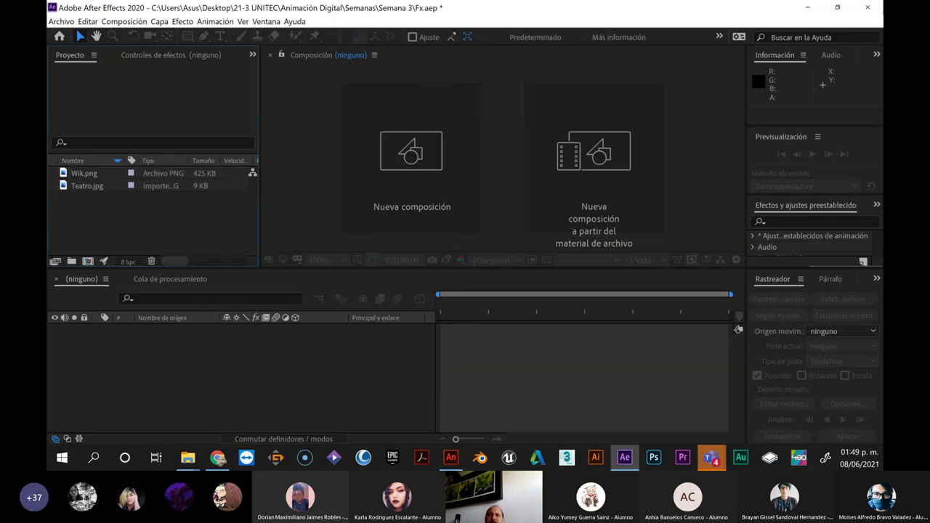
pyautogui.click(187, 457)
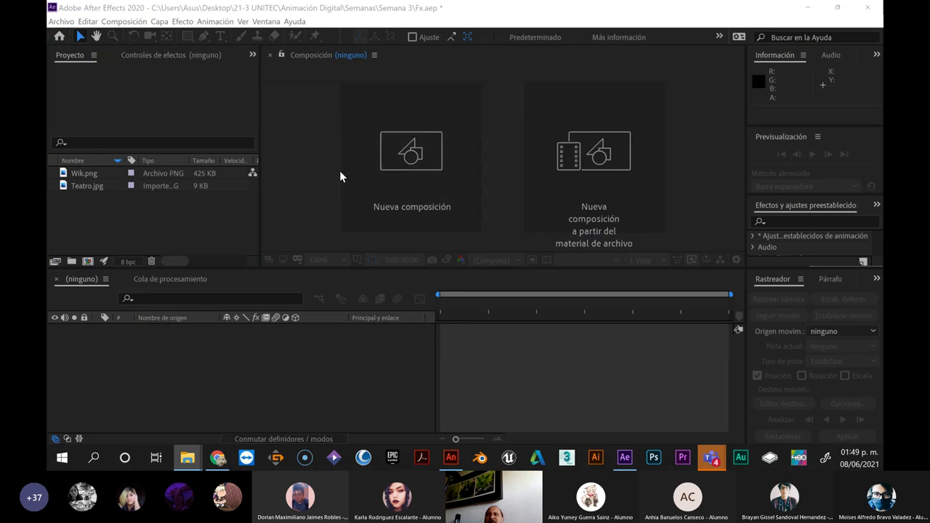
pyautogui.click(76, 186)
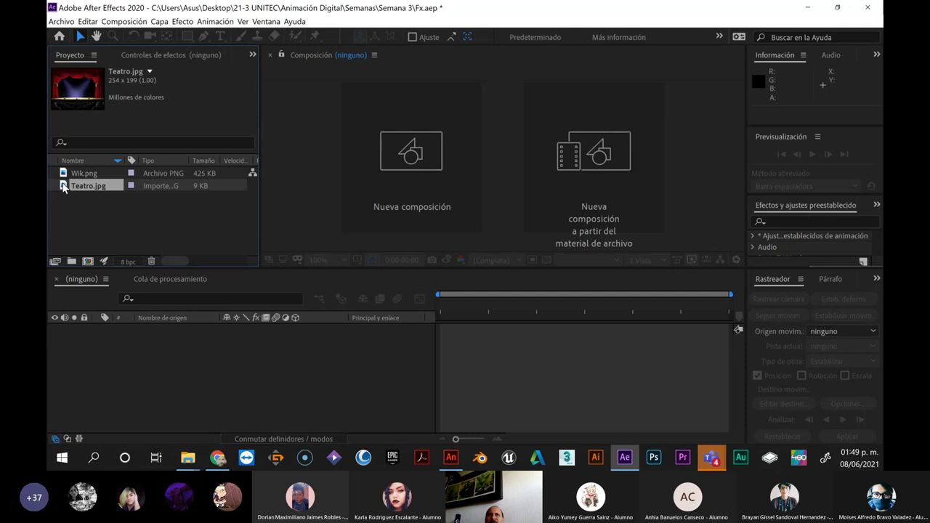
pyautogui.moveTo(64, 188); pyautogui.dragTo(406, 162)
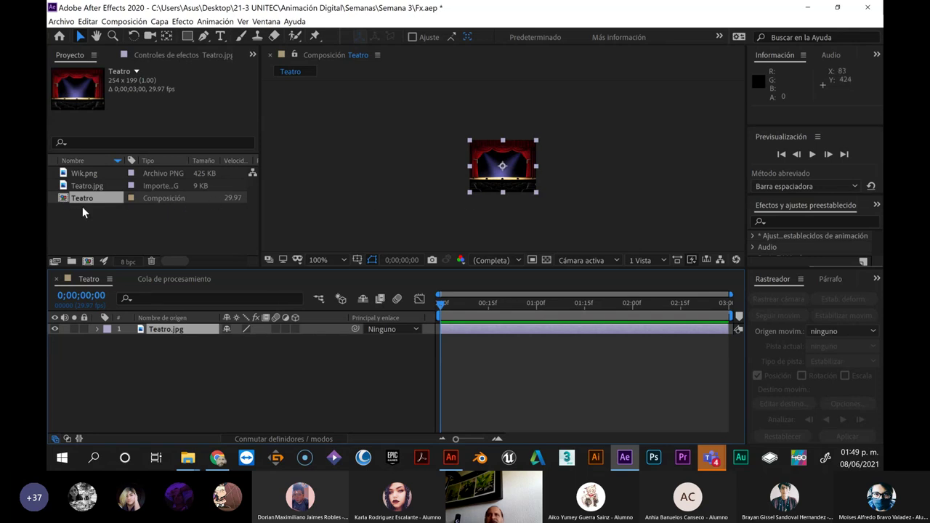
# Compare the Teatro.jpg and Wik.png footage details in the Project panel
pyautogui.click(89, 173)
pyautogui.click(88, 185)
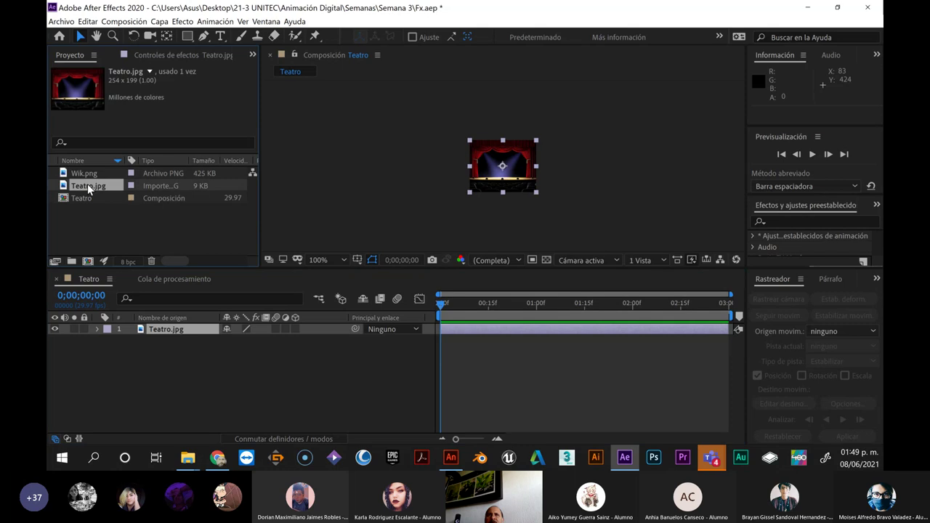
pyautogui.click(88, 173)
pyautogui.click(89, 186)
pyautogui.click(91, 174)
pyautogui.click(88, 185)
# Add Wik.png to the Teatro comp and scale it down to stand on the stage
pyautogui.moveTo(80, 173); pyautogui.dragTo(506, 167)
pyautogui.moveTo(571, 239)
pyautogui.mouseDown()
pyautogui.moveTo(575, 224)
pyautogui.moveTo(536, 209)
pyautogui.moveTo(576, 213)
pyautogui.moveTo(554, 212)
pyautogui.moveTo(518, 193)
pyautogui.moveTo(519, 183)
pyautogui.mouseUp()
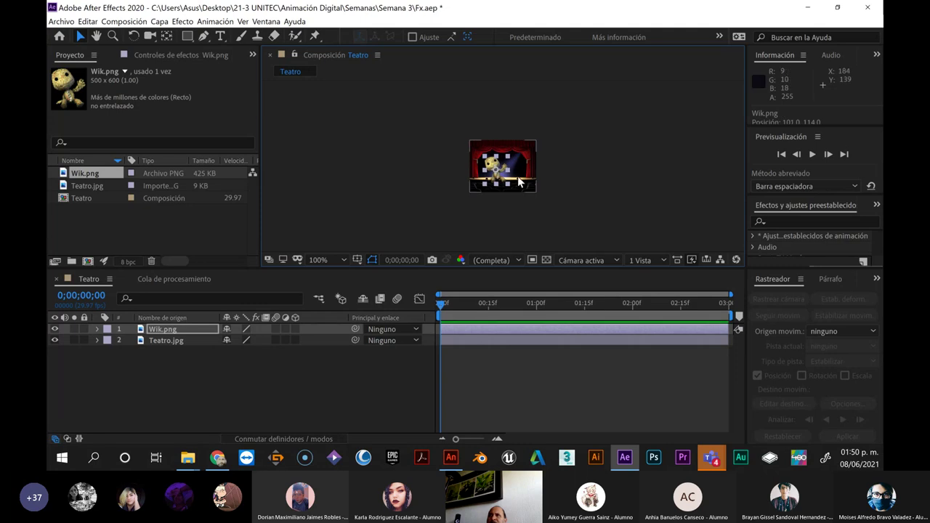
pyautogui.scroll(4, 520, 183)
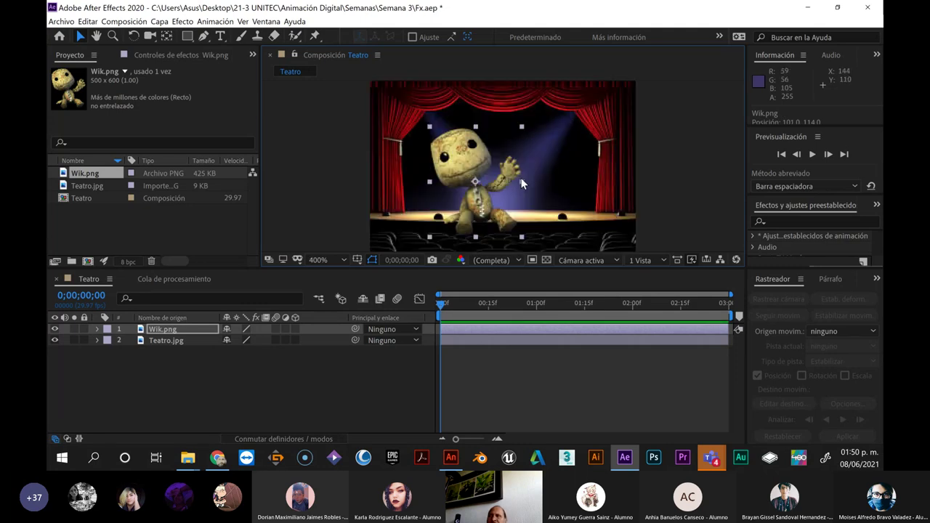
pyautogui.scroll(4, 522, 180)
pyautogui.scroll(-6, 522, 178)
pyautogui.scroll(4, 523, 176)
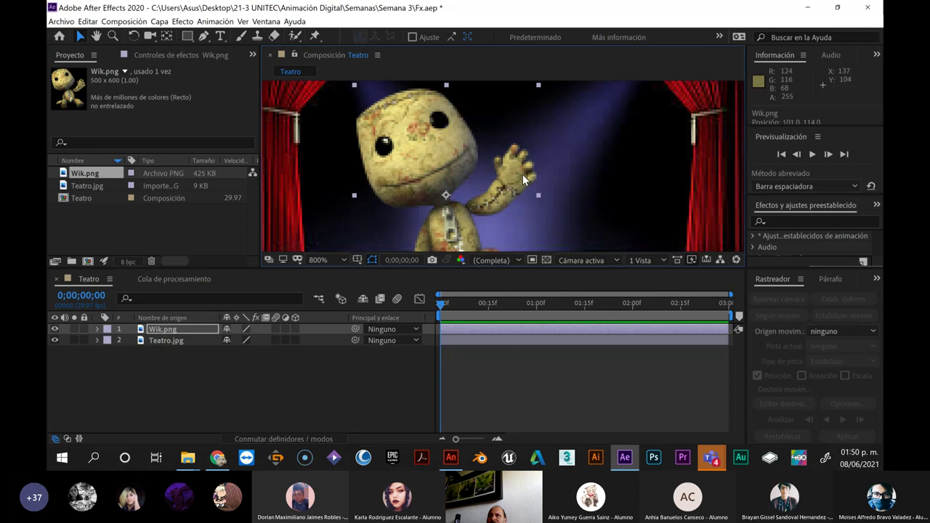
pyautogui.scroll(-3, 523, 175)
pyautogui.scroll(2, 521, 171)
pyautogui.scroll(-2, 521, 170)
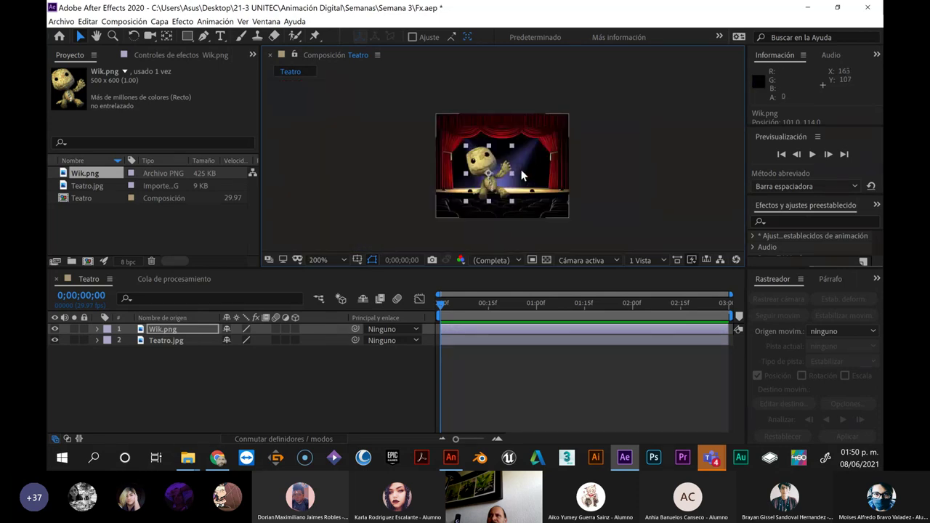
pyautogui.press('space')
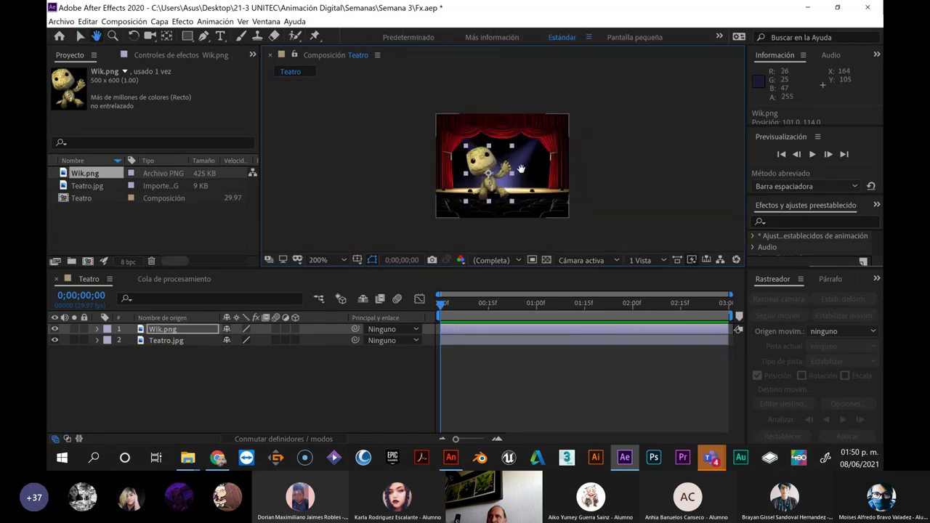
pyautogui.moveTo(521, 170)
pyautogui.mouseDown()
pyautogui.moveTo(433, 163)
pyautogui.moveTo(510, 160)
pyautogui.mouseUp()
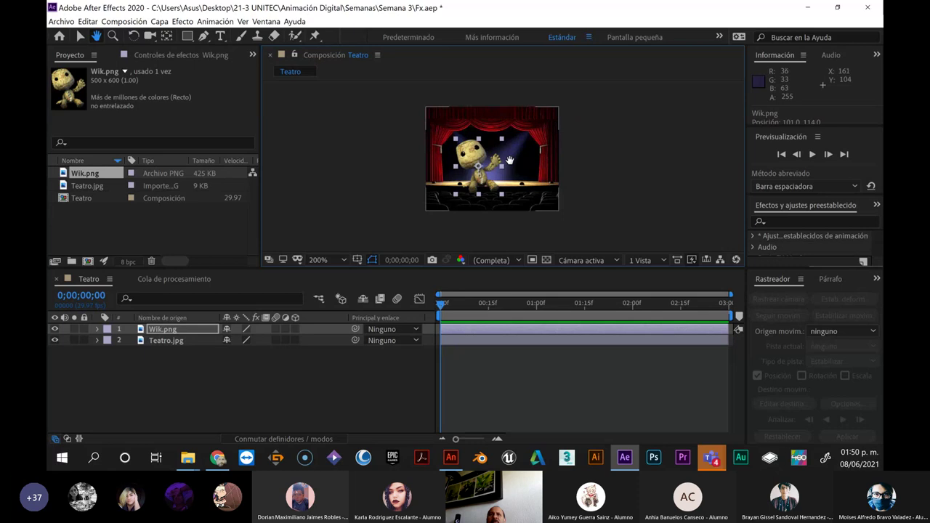
# Briefly toggle the Wik.png and Teatro.jpg layers' visibility to check the placement, then deselect
pyautogui.click(165, 335)
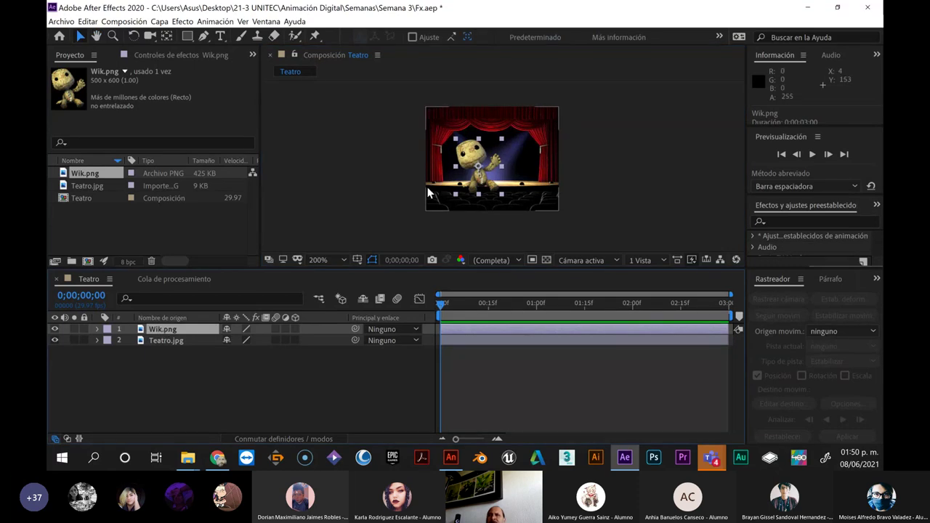
pyautogui.click(56, 329)
pyautogui.click(55, 329)
pyautogui.click(54, 340)
pyautogui.click(55, 340)
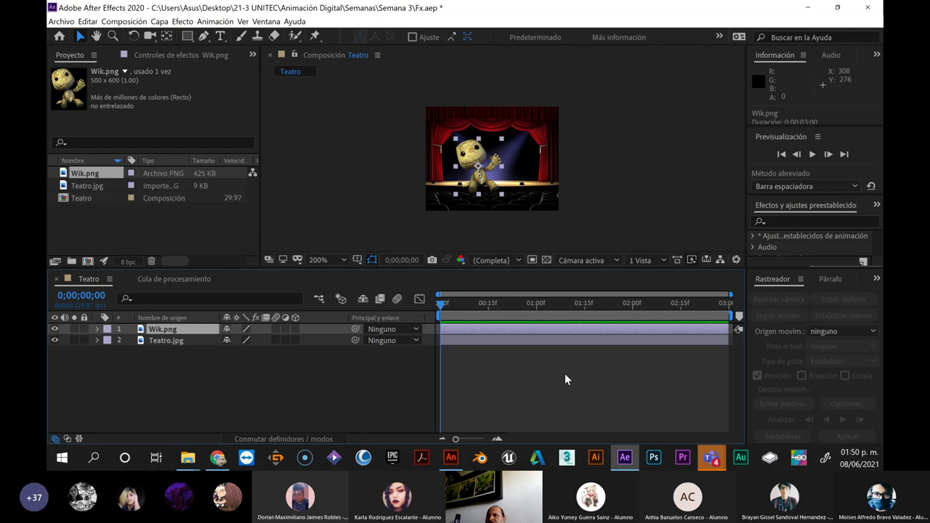
pyautogui.click(613, 214)
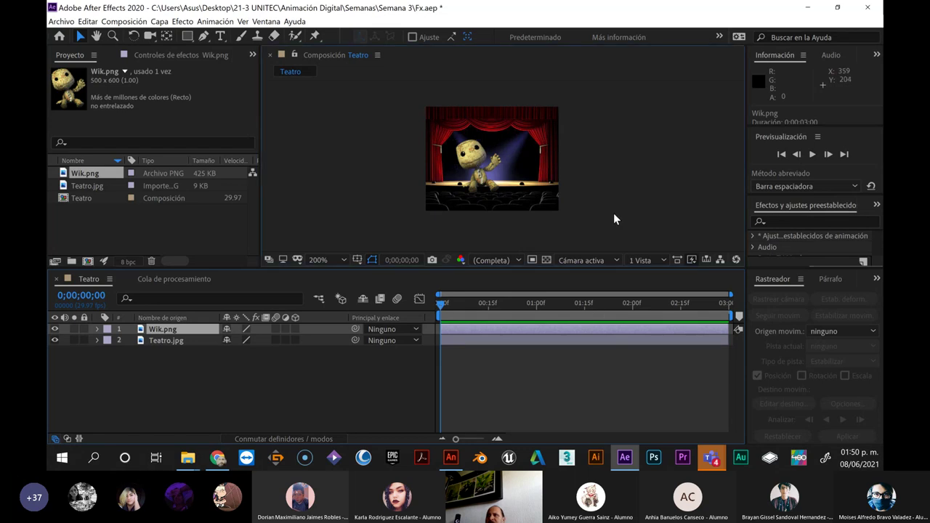
# Open the Teatro composition settings and review its 254×199 px width and height
pyautogui.click(534, 365)
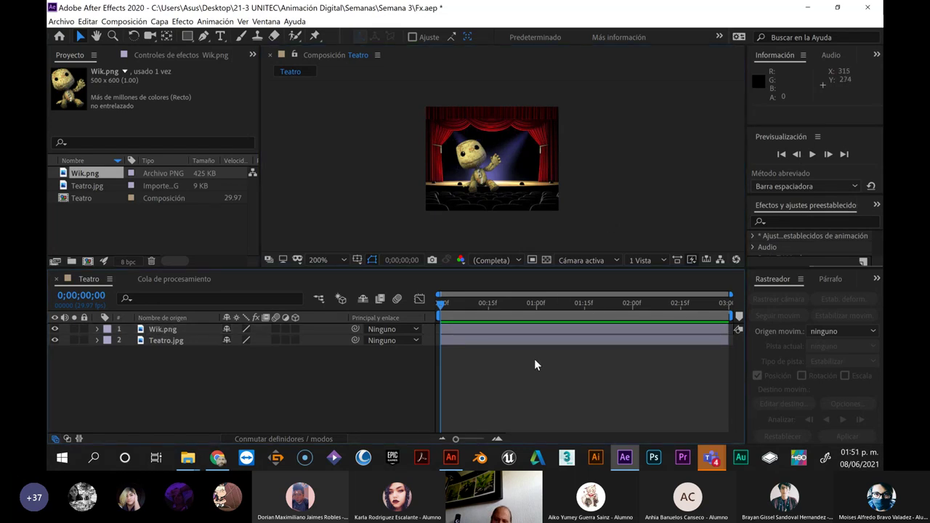
pyautogui.hotkey('ctrl', 'y')
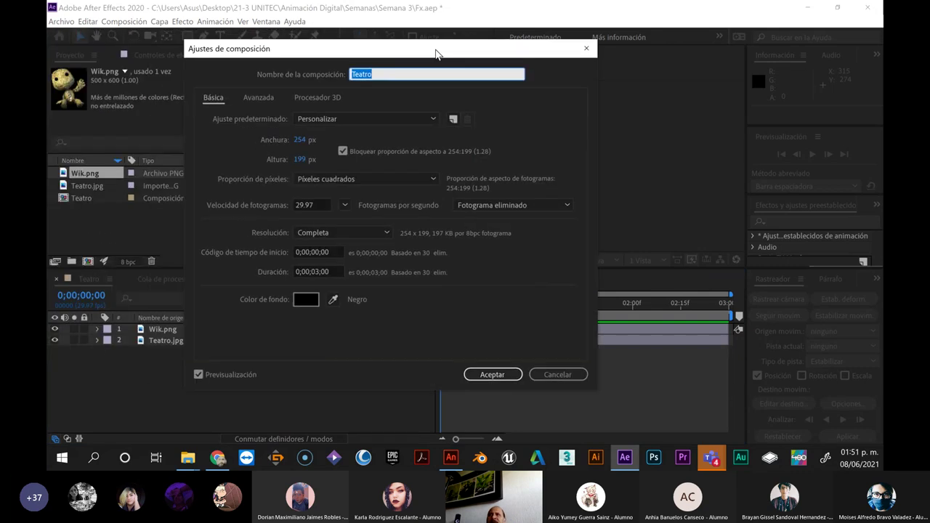
pyautogui.moveTo(434, 51)
pyautogui.mouseDown()
pyautogui.moveTo(724, 182)
pyautogui.moveTo(656, 80)
pyautogui.mouseUp()
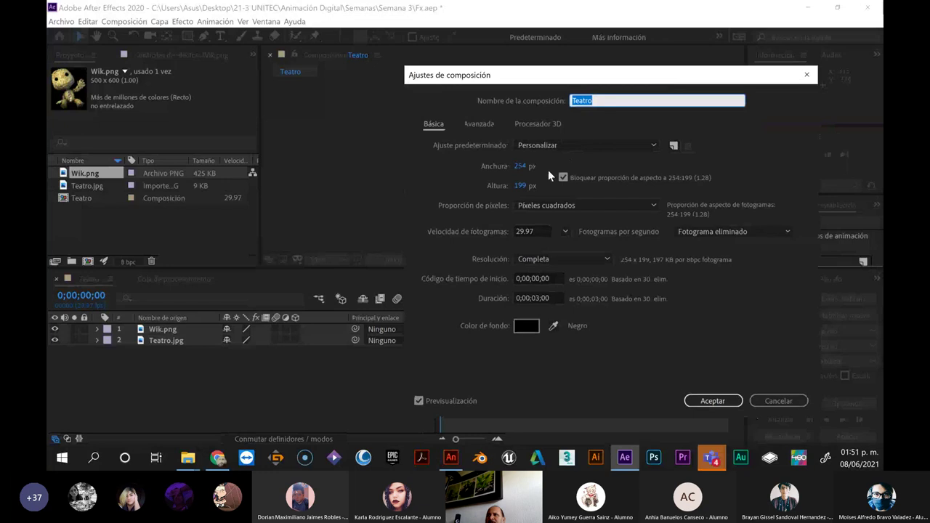
pyautogui.click(521, 166)
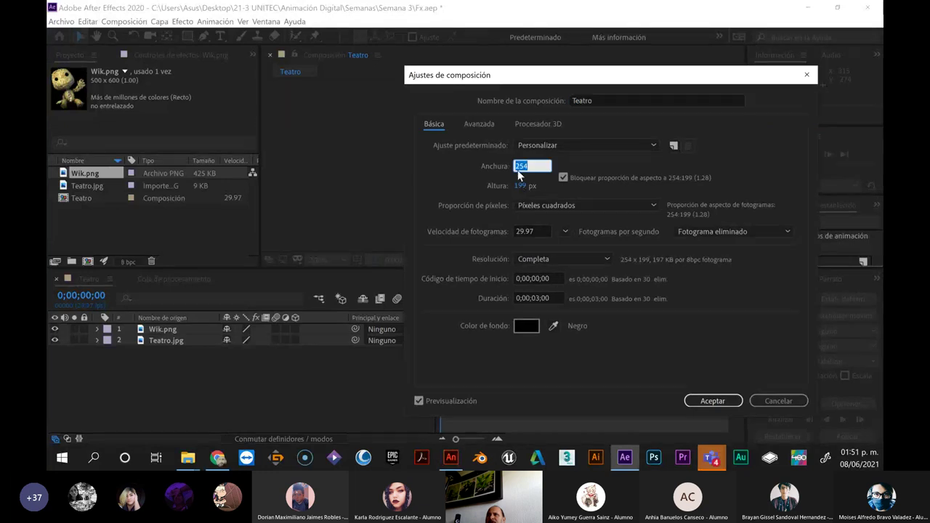
pyautogui.click(521, 186)
pyautogui.click(521, 166)
pyautogui.click(522, 188)
pyautogui.press('Return')
# Try a 24 fps frame rate, then restore it to 29.97
pyautogui.moveTo(590, 70)
pyautogui.mouseDown()
pyautogui.moveTo(498, 50)
pyautogui.moveTo(455, 86)
pyautogui.mouseUp()
pyautogui.click(513, 80)
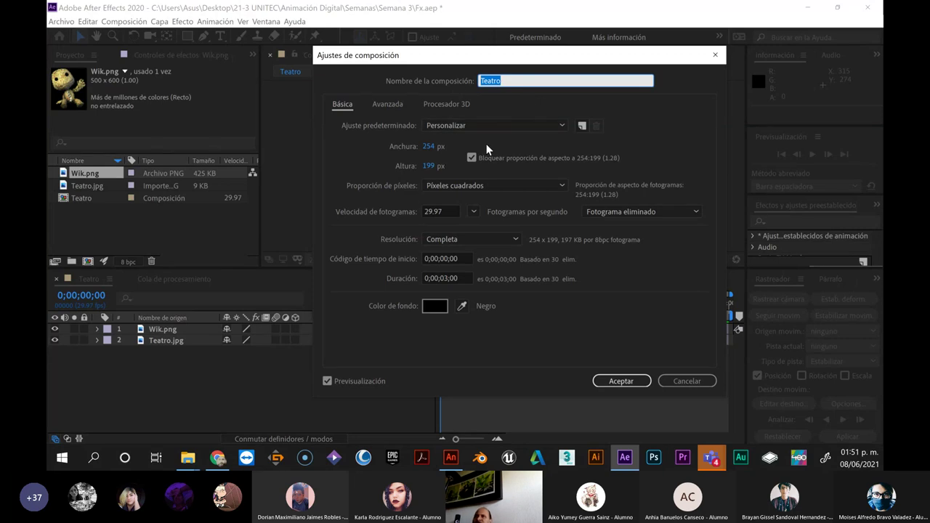
pyautogui.click(472, 211)
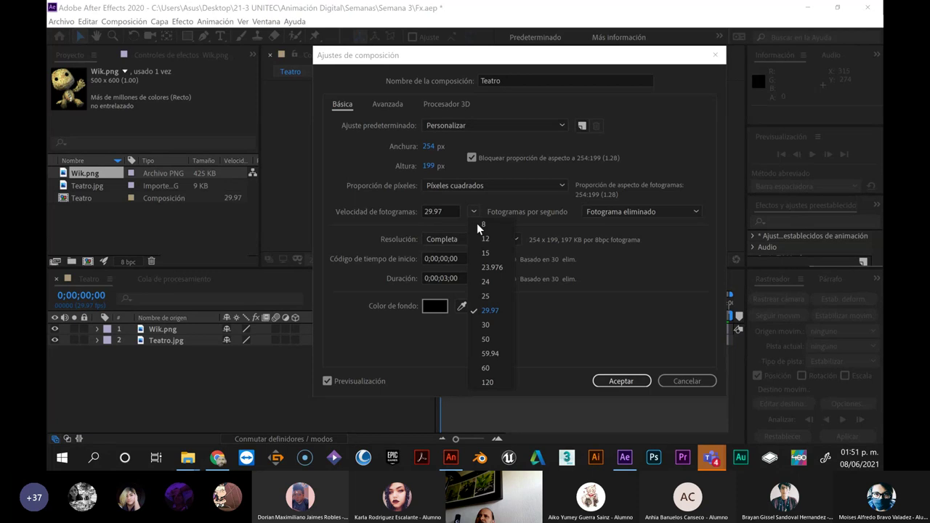
pyautogui.click(492, 281)
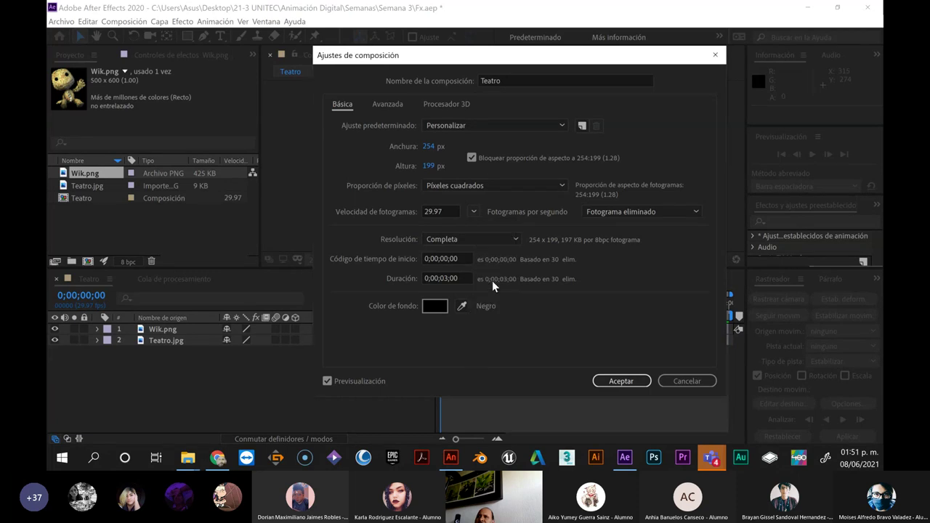
pyautogui.click(473, 212)
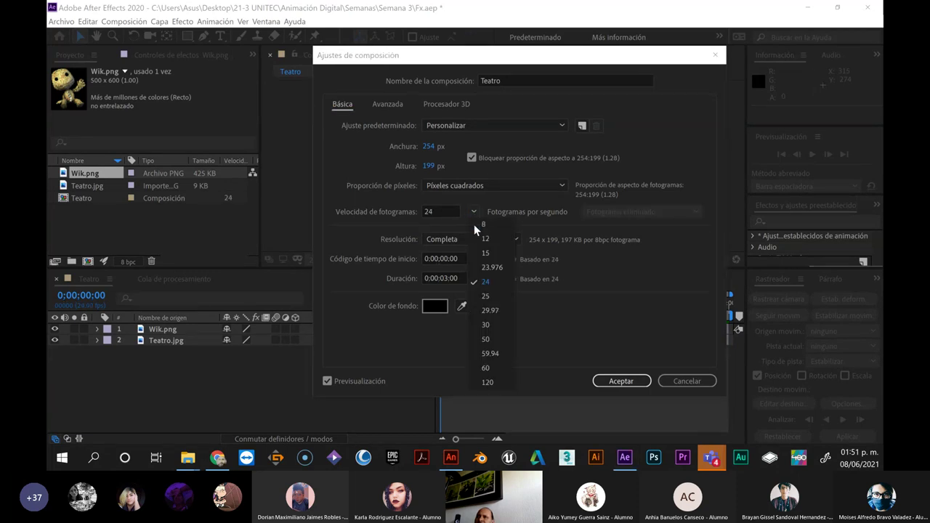
pyautogui.click(490, 311)
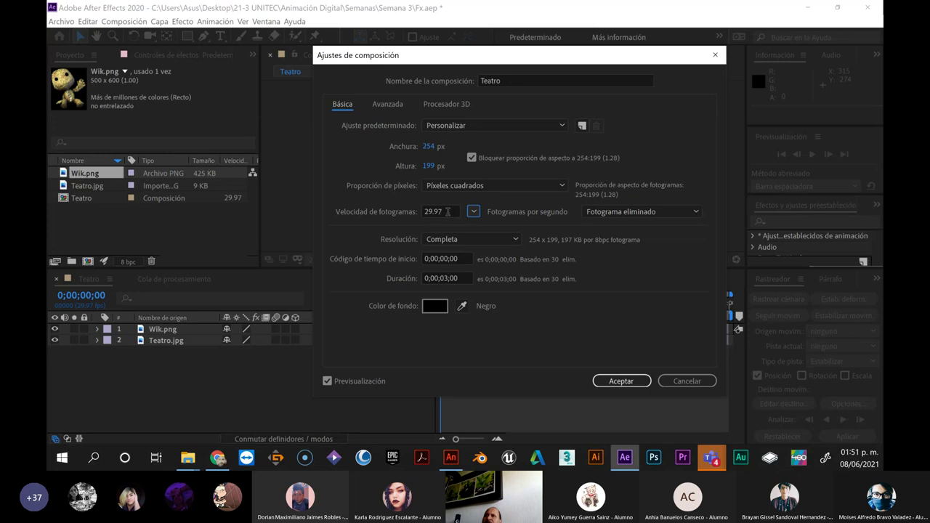
# Choose the 24 fps preset and change Duración to 0:00:30:00, then apply
pyautogui.click(447, 212)
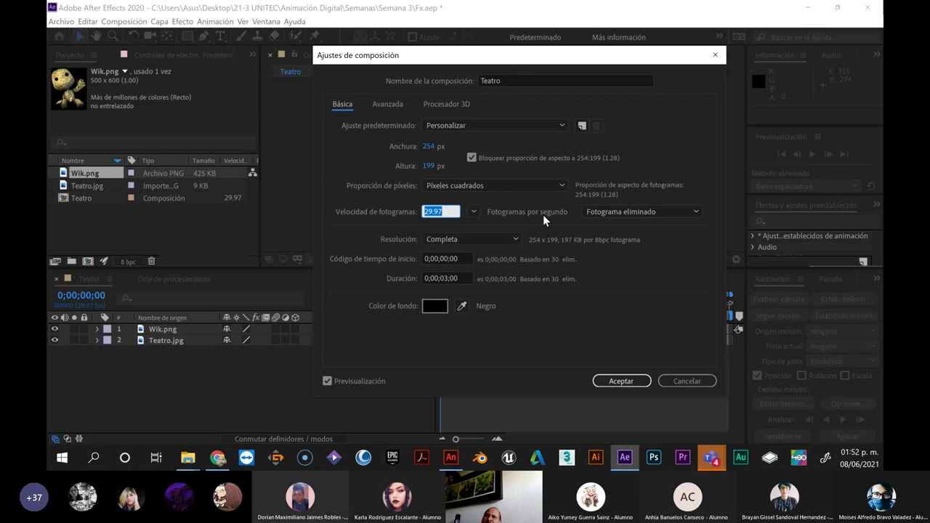
pyautogui.click(445, 212)
pyautogui.moveTo(446, 211); pyautogui.dragTo(439, 211)
pyautogui.moveTo(451, 212); pyautogui.dragTo(404, 214)
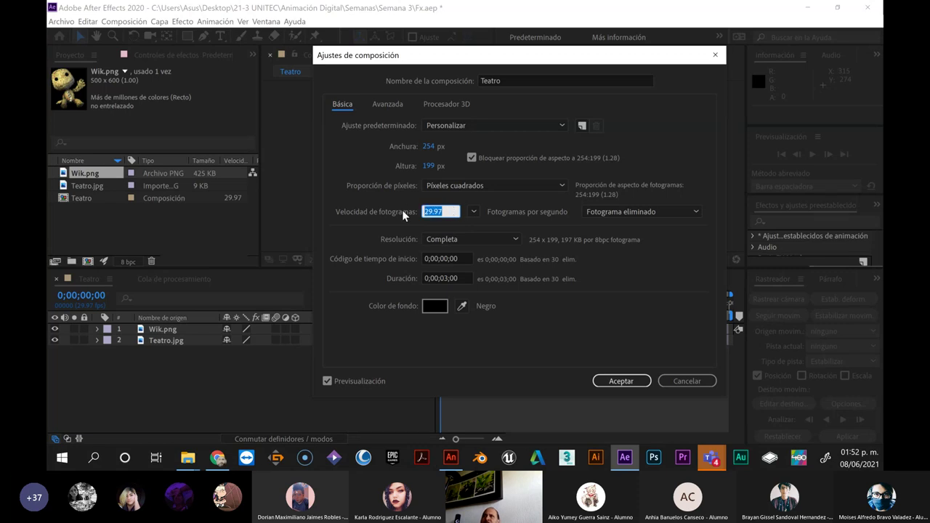
pyautogui.click(473, 211)
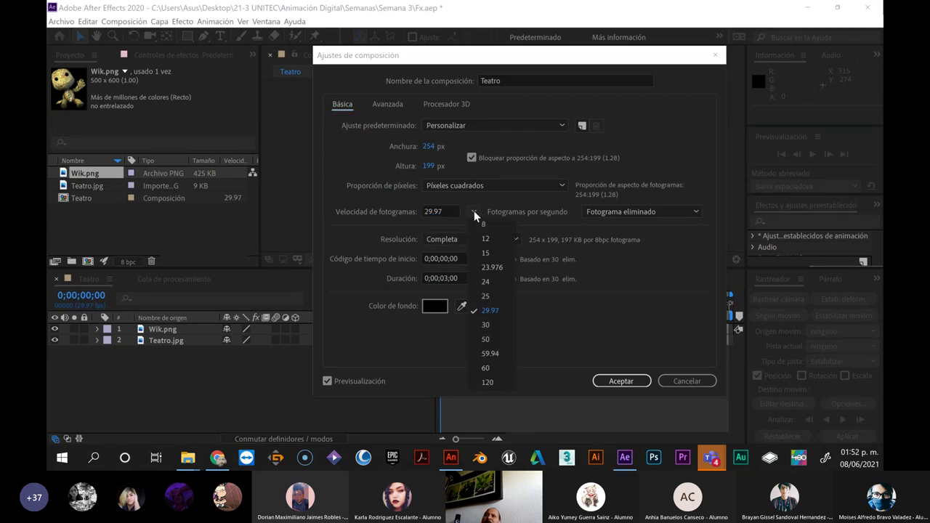
pyautogui.click(489, 281)
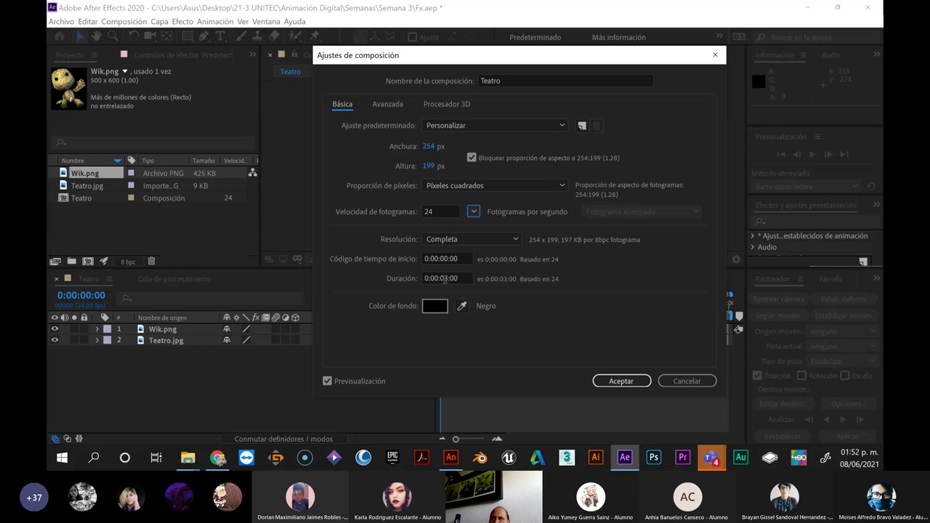
pyautogui.click(442, 278)
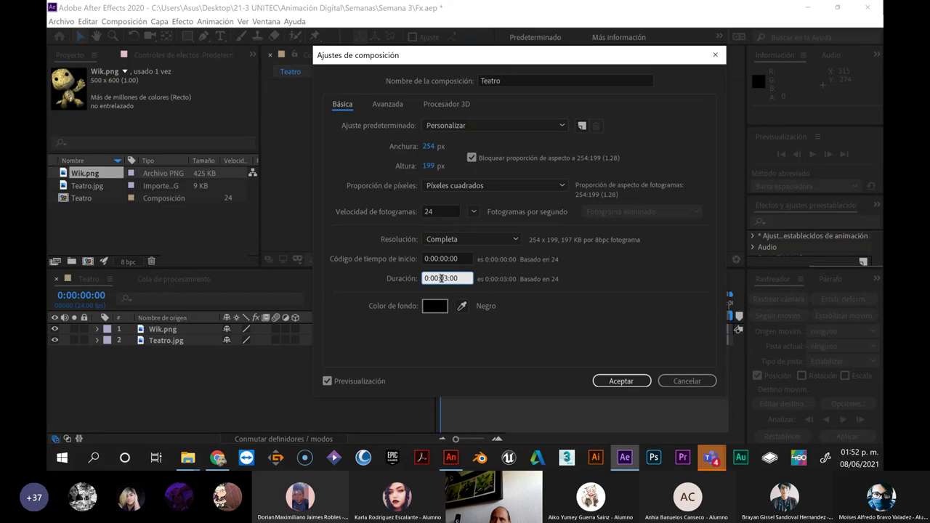
pyautogui.press('BackSpace')
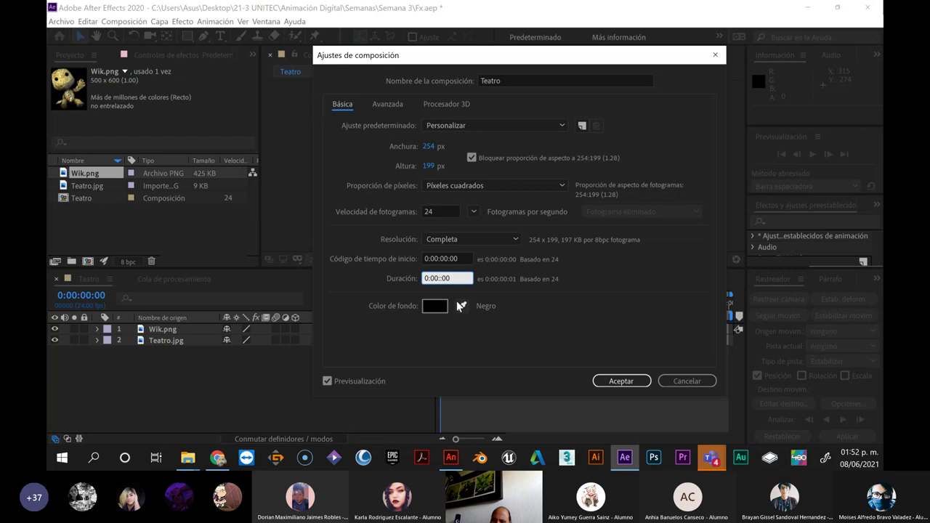
pyautogui.write('3')
pyautogui.write('0:')
pyautogui.press('Return')
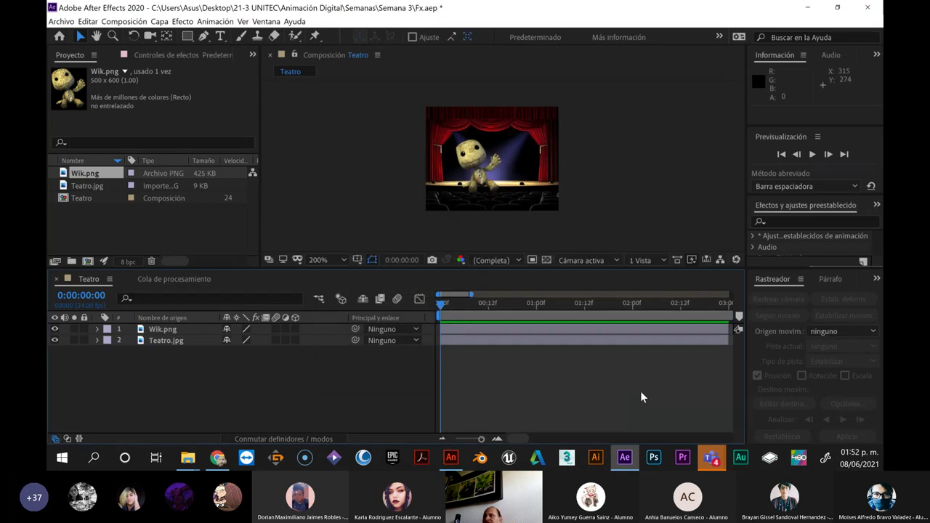
# Change the Teatro composition's Duración to 0:00:03:00 and confirm with Aceptar
pyautogui.moveTo(441, 311)
pyautogui.mouseDown()
pyautogui.moveTo(792, 313)
pyautogui.moveTo(348, 311)
pyautogui.mouseUp()
pyautogui.hotkey('ctrl', 'k')
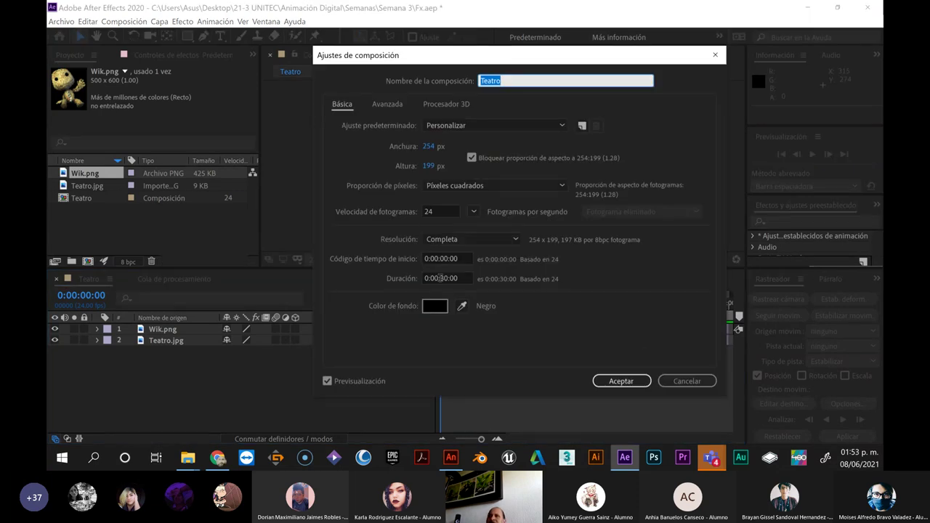
pyautogui.click(441, 279)
pyautogui.write('0')
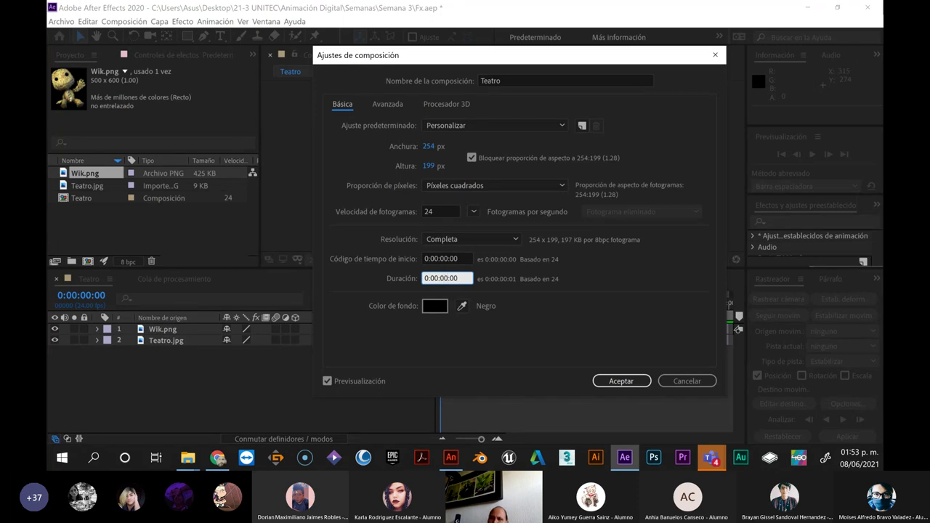
pyautogui.write('3')
pyautogui.click(622, 382)
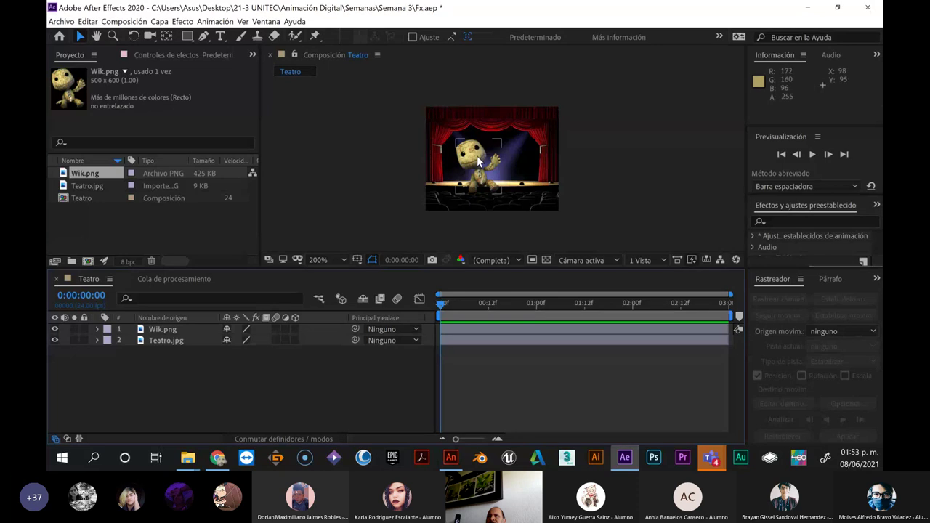
# Lock the Teatro.jpg layer and expand the Wik.png layer's properties
pyautogui.scroll(1, 486, 165)
pyautogui.scroll(-1, 485, 164)
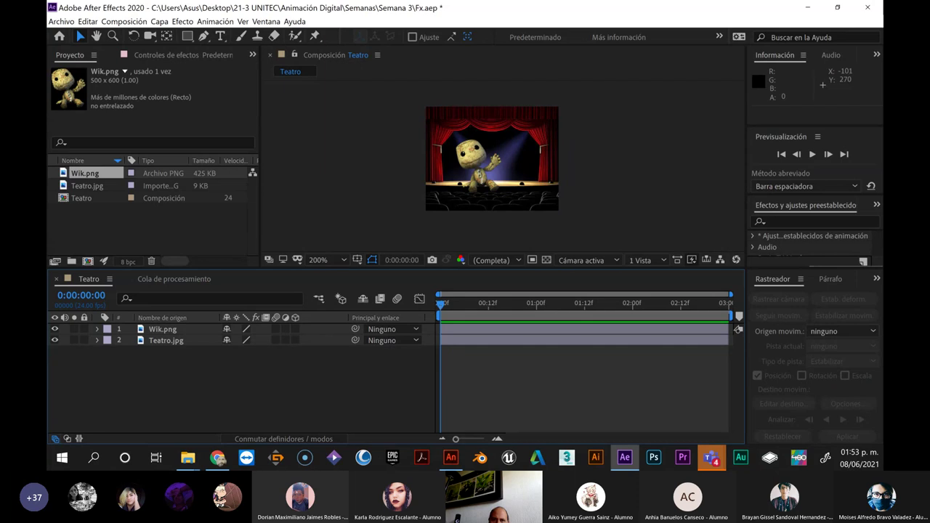
pyautogui.hotkey('alt', 'Tab')
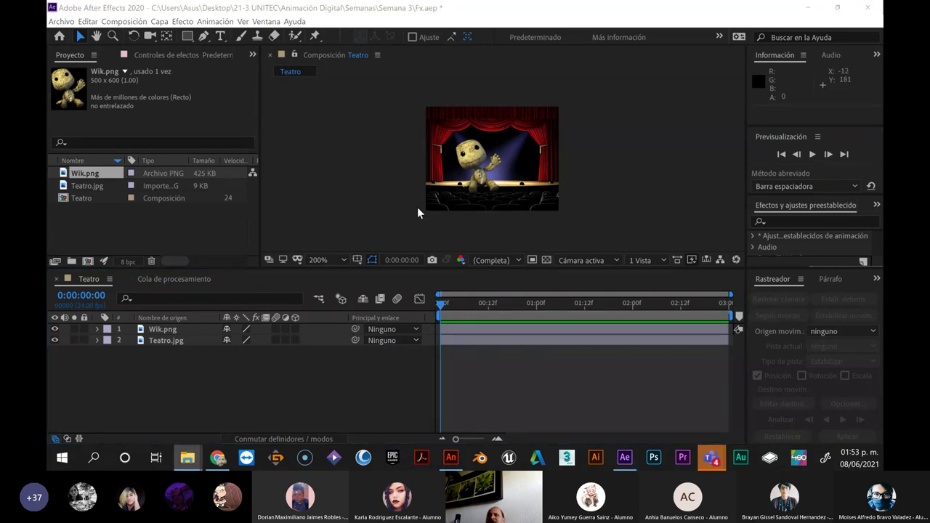
pyautogui.click(476, 166)
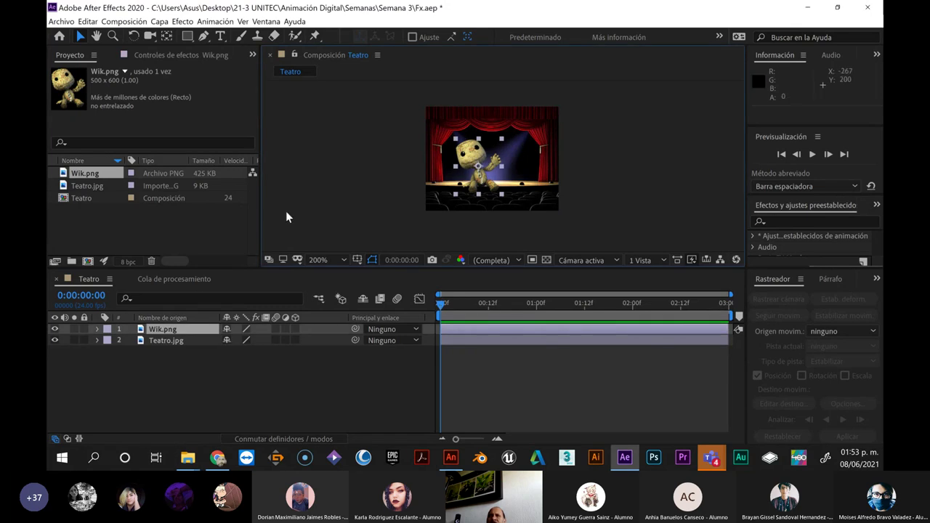
pyautogui.click(81, 339)
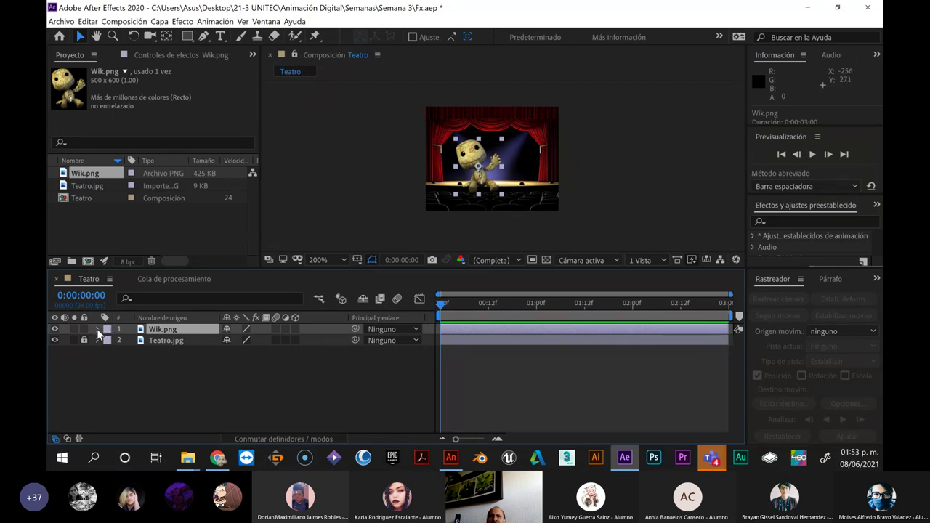
pyautogui.click(98, 329)
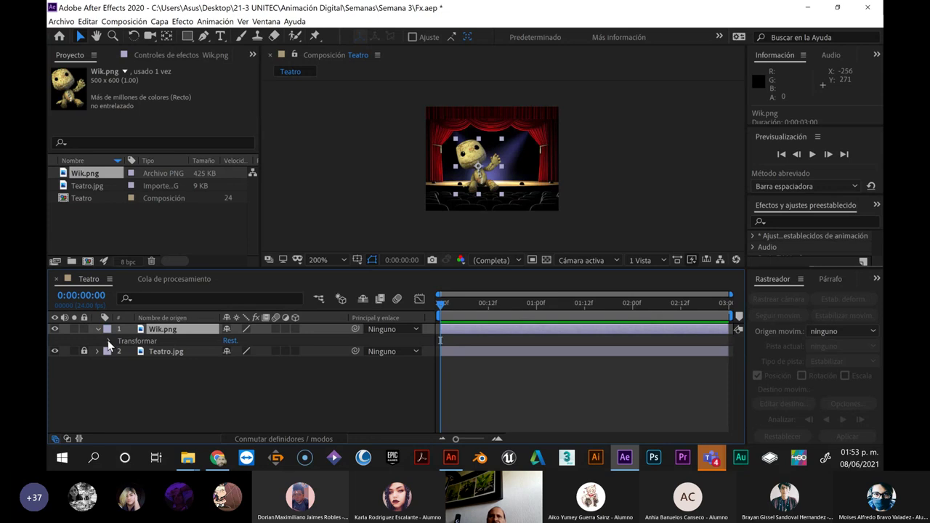
# Show Wik.png's Transformar group with anchor point, position, scale, rotation and opacity
pyautogui.click(109, 341)
pyautogui.click(98, 328)
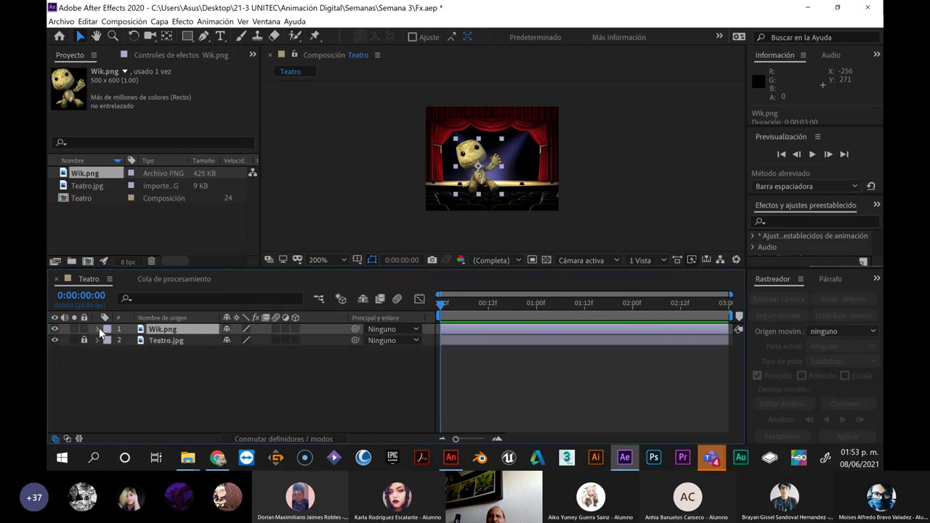
pyautogui.click(98, 330)
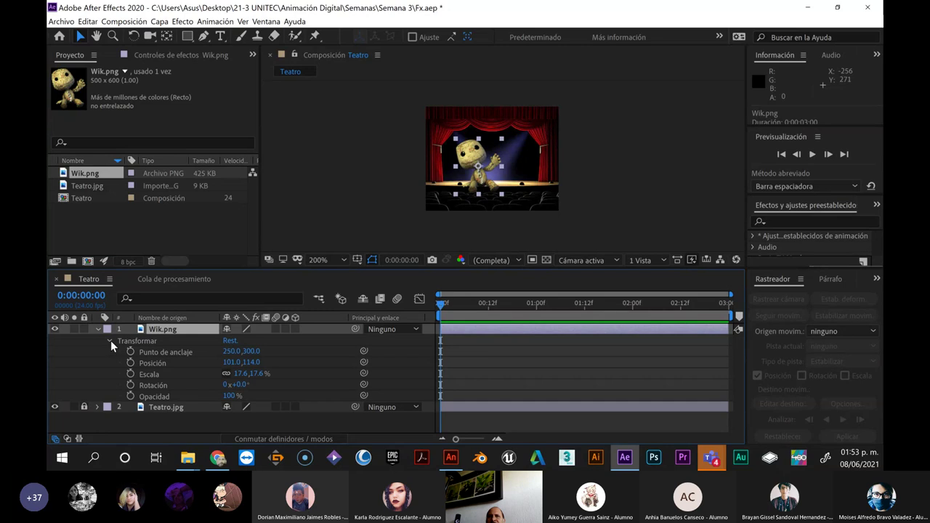
pyautogui.click(110, 340)
pyautogui.click(111, 340)
# Trial-scrub Punto de anclaje (undone back to 250,300) and the Posición values
pyautogui.click(131, 351)
pyautogui.moveTo(253, 351)
pyautogui.mouseDown()
pyautogui.moveTo(265, 352)
pyautogui.moveTo(97, 347)
pyautogui.moveTo(252, 351)
pyautogui.mouseUp()
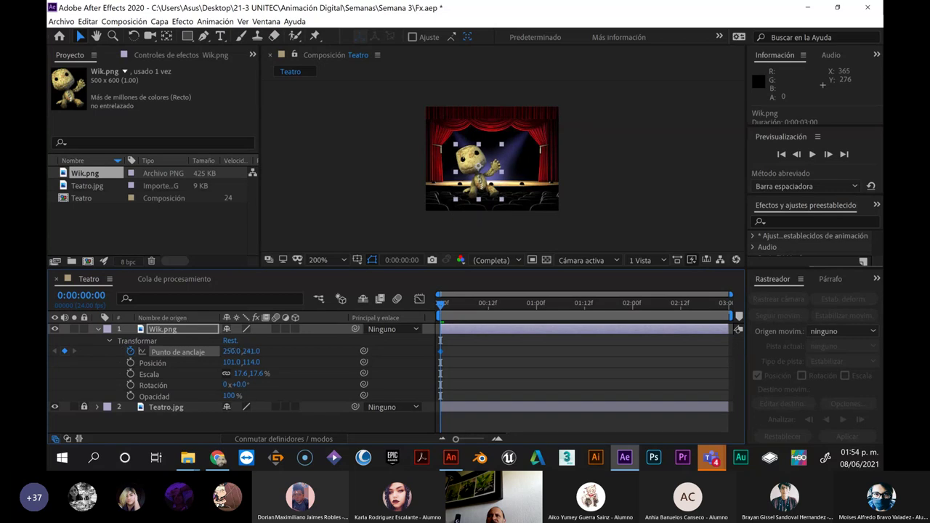
pyautogui.moveTo(251, 351)
pyautogui.mouseDown()
pyautogui.moveTo(213, 359)
pyautogui.moveTo(227, 352)
pyautogui.mouseUp()
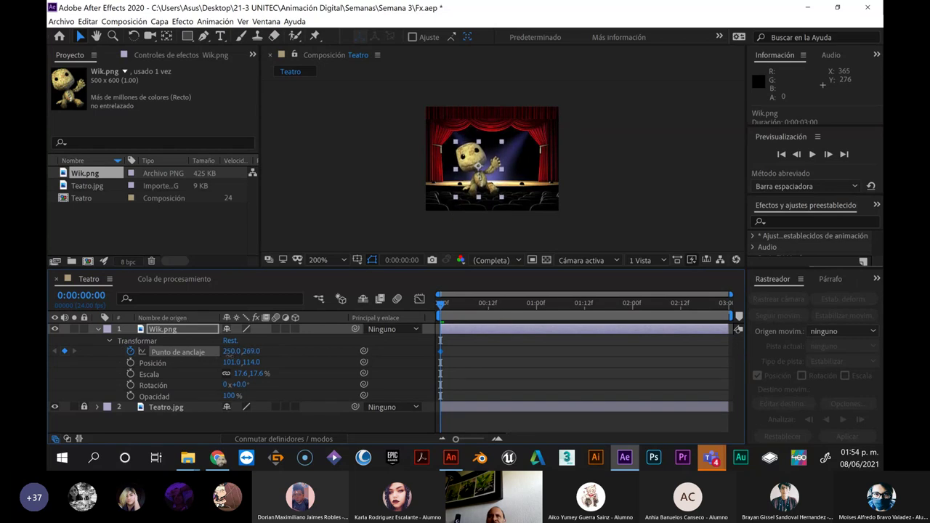
pyautogui.moveTo(227, 352); pyautogui.dragTo(210, 351)
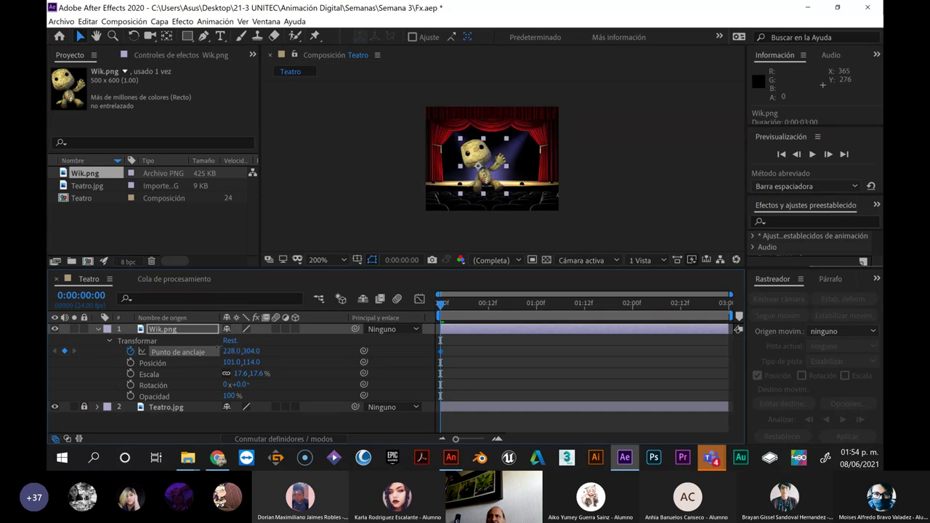
pyautogui.moveTo(210, 351); pyautogui.dragTo(208, 336)
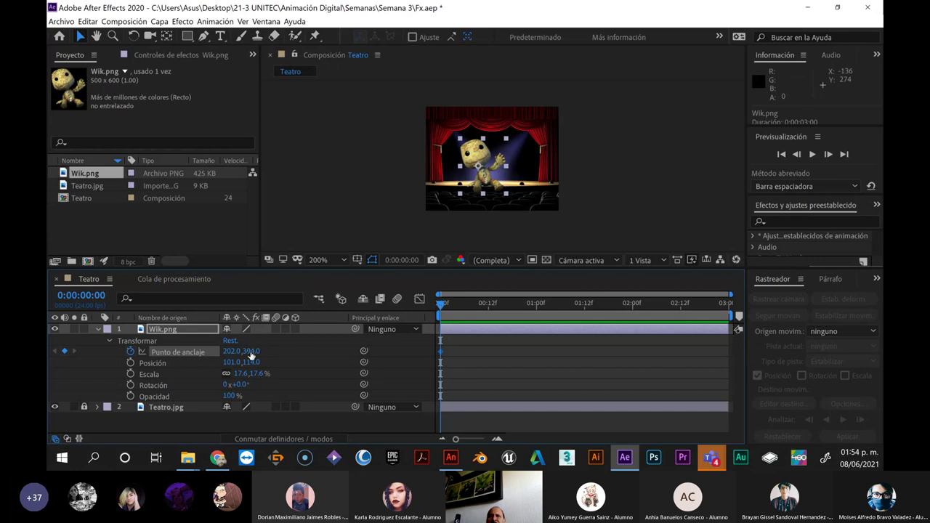
pyautogui.hotkey('ctrl', 'z')
pyautogui.hotkey('ctrl', 'z')
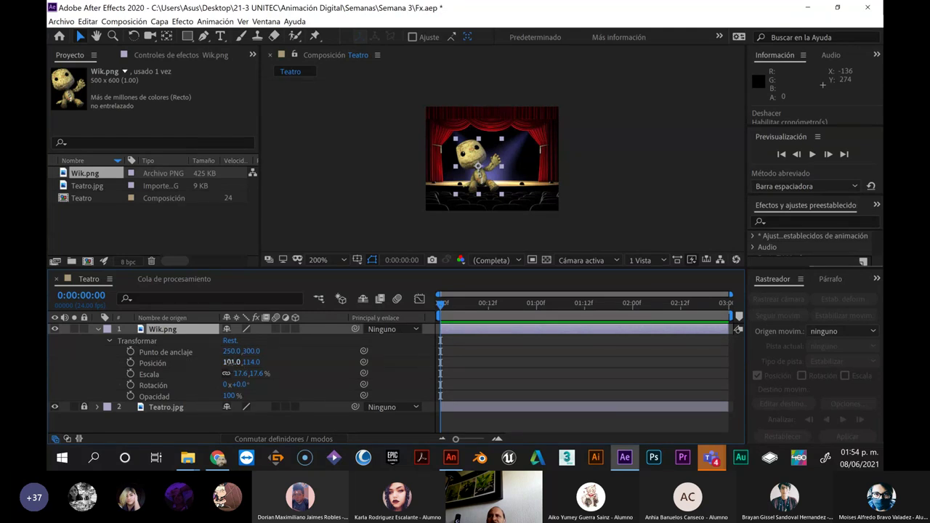
pyautogui.moveTo(231, 362); pyautogui.dragTo(266, 362)
pyautogui.moveTo(225, 362); pyautogui.dragTo(233, 369)
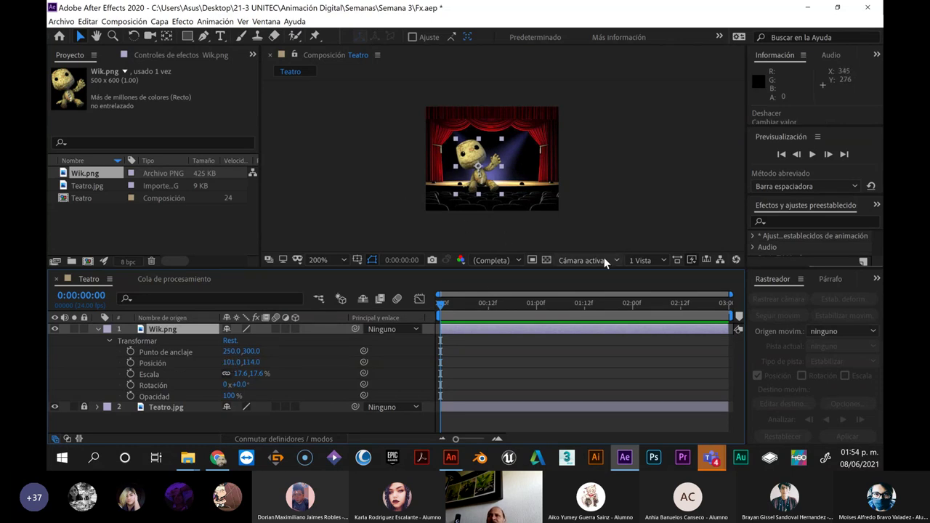
# Key Wik.png's Position (101,114) at 0:00, then move the time to 0:00:01:00
pyautogui.moveTo(596, 269); pyautogui.dragTo(584, 217)
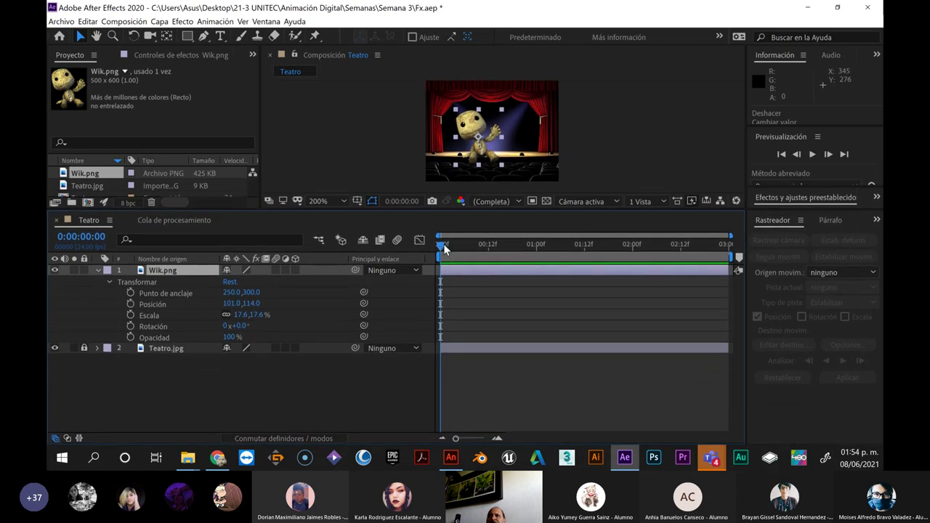
pyautogui.moveTo(441, 244)
pyautogui.mouseDown()
pyautogui.moveTo(460, 245)
pyautogui.moveTo(421, 240)
pyautogui.moveTo(455, 246)
pyautogui.mouseUp()
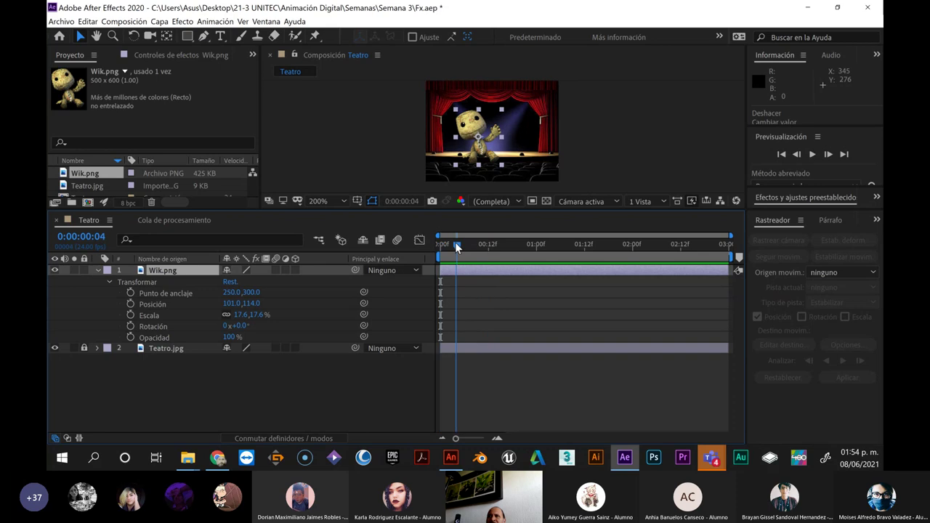
pyautogui.moveTo(454, 242); pyautogui.dragTo(178, 304)
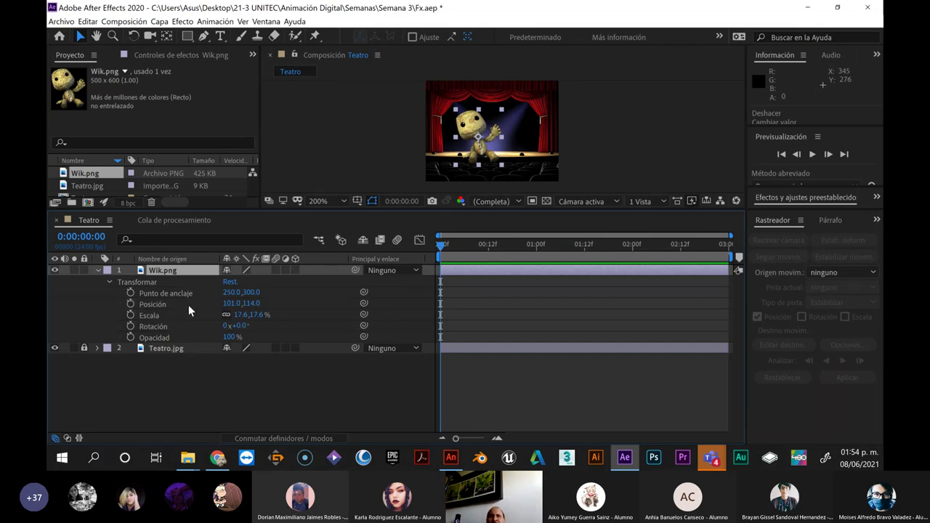
pyautogui.click(131, 304)
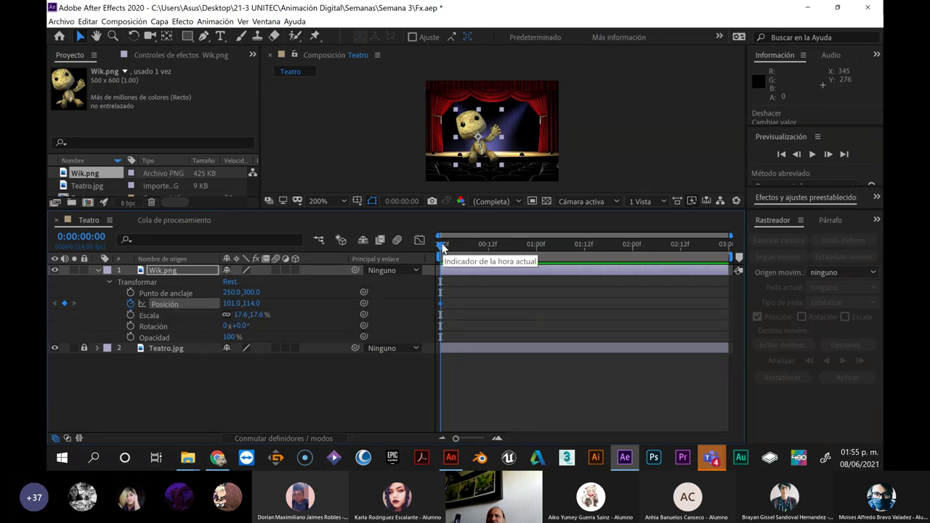
pyautogui.moveTo(442, 247)
pyautogui.mouseDown()
pyautogui.moveTo(563, 262)
pyautogui.moveTo(535, 256)
pyautogui.mouseUp()
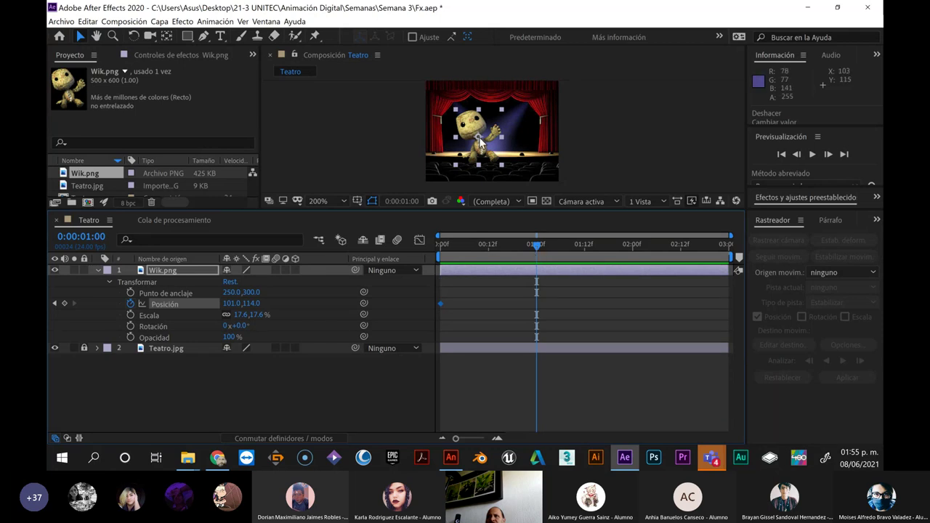
# Move Wik right across the stage and bend its motion path downward into an arc
pyautogui.moveTo(477, 137); pyautogui.dragTo(506, 139)
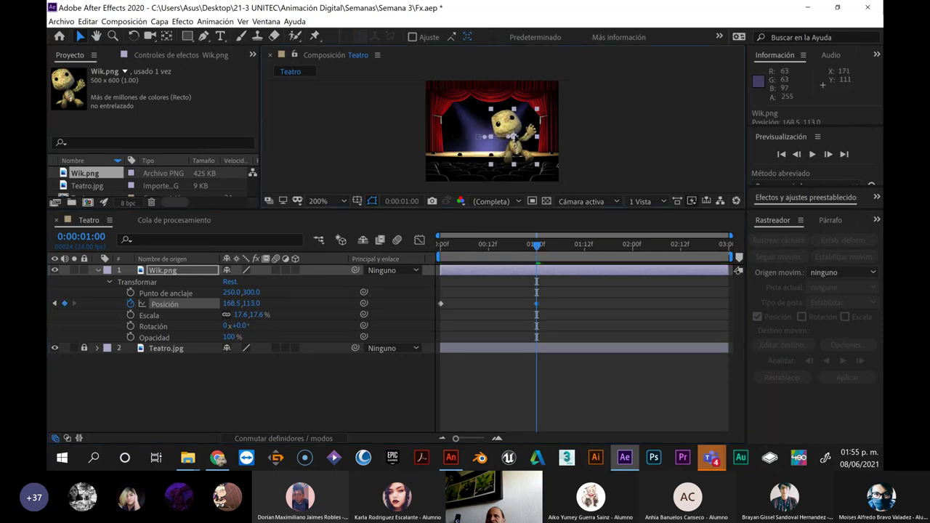
pyautogui.moveTo(506, 138); pyautogui.dragTo(508, 144)
pyautogui.scroll(3, 507, 143)
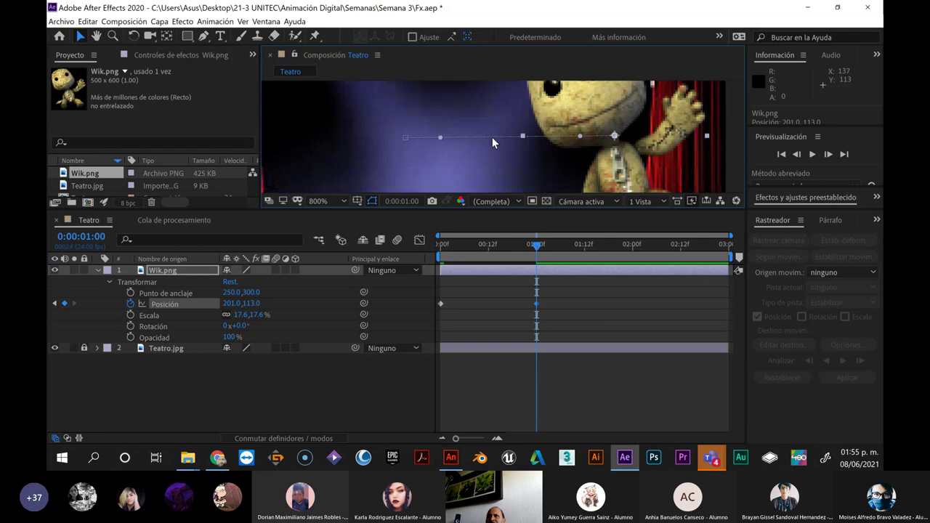
pyautogui.scroll(3, 495, 137)
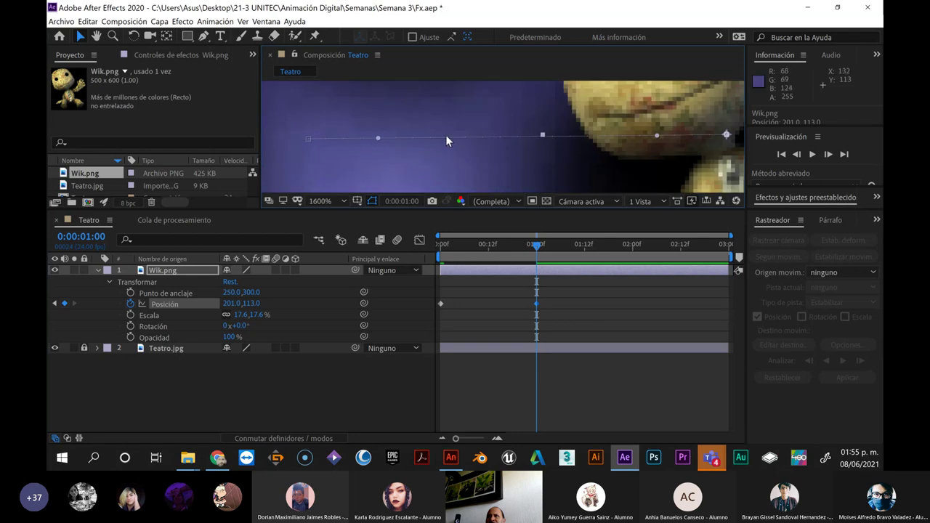
pyautogui.scroll(-2, 515, 151)
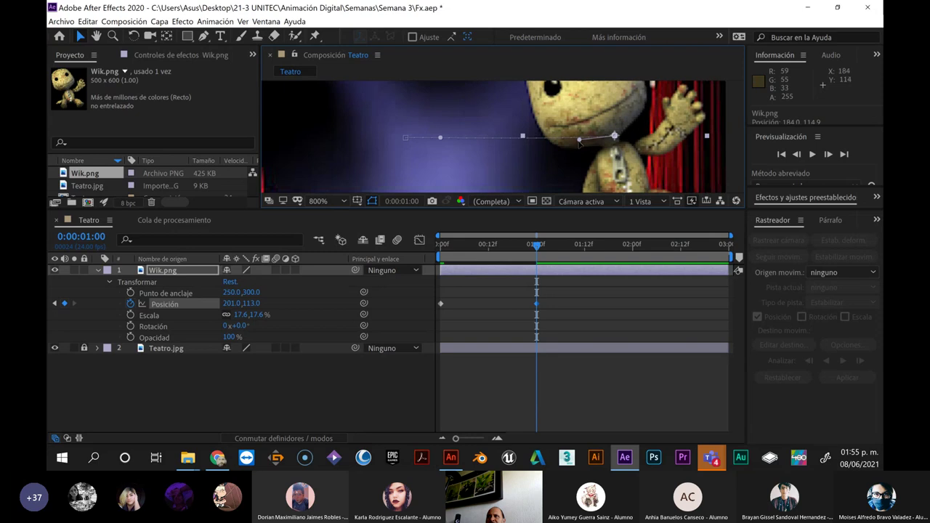
pyautogui.moveTo(581, 137); pyautogui.dragTo(569, 168)
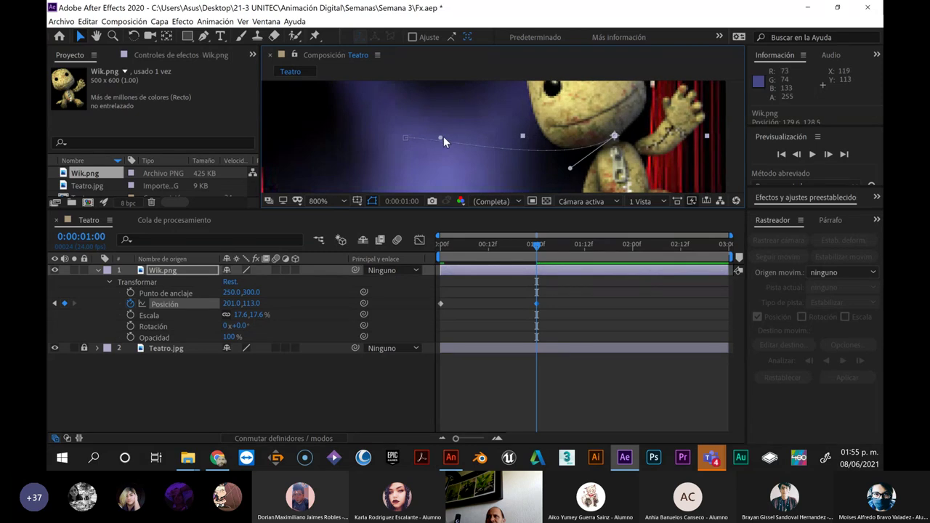
pyautogui.moveTo(441, 137); pyautogui.dragTo(430, 177)
pyautogui.scroll(-3, 511, 165)
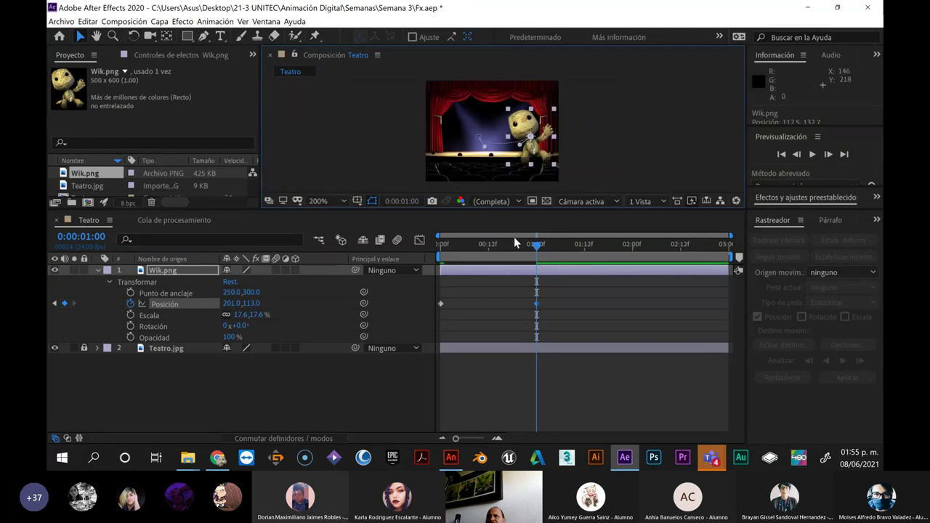
# Scrub and play a preview of the slide, then return to the first frame
pyautogui.moveTo(534, 245); pyautogui.dragTo(429, 249)
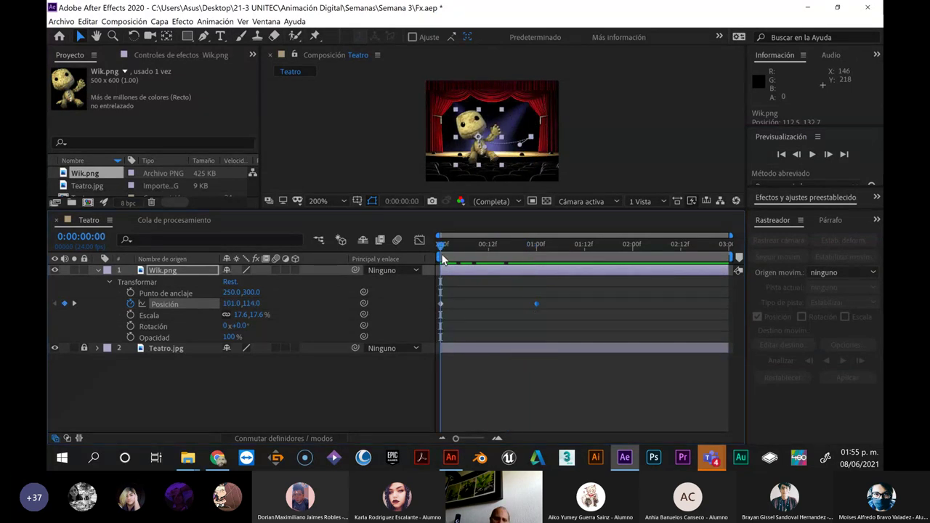
pyautogui.press('k')
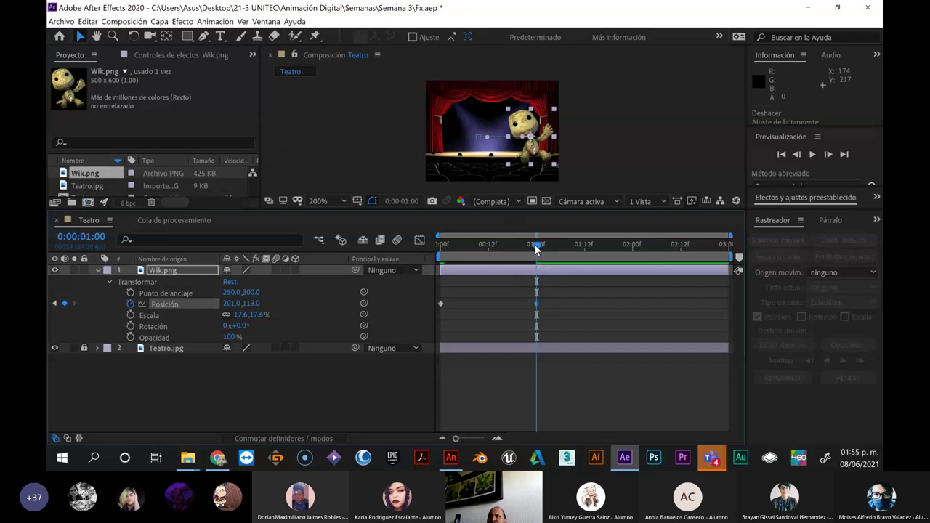
pyautogui.scroll(2, 500, 125)
pyautogui.scroll(5, 491, 150)
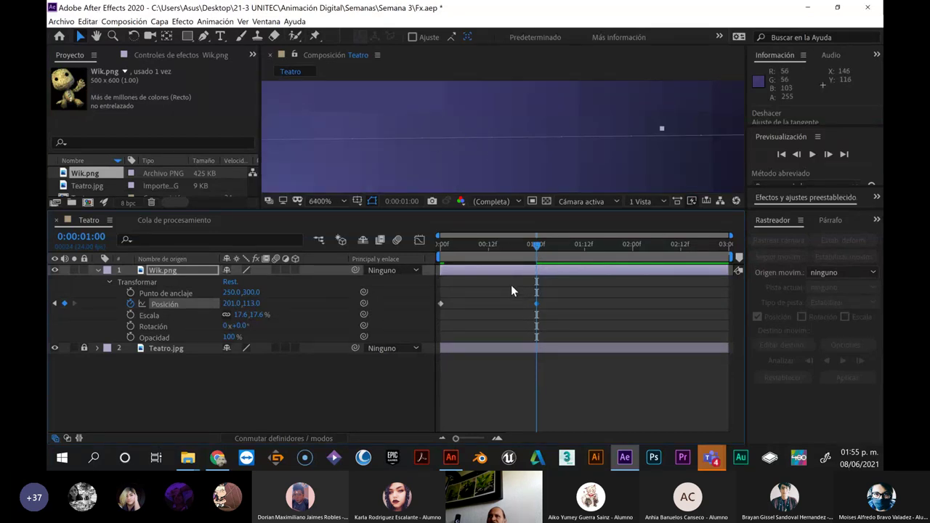
pyautogui.scroll(-3, 479, 149)
pyautogui.scroll(-3, 480, 149)
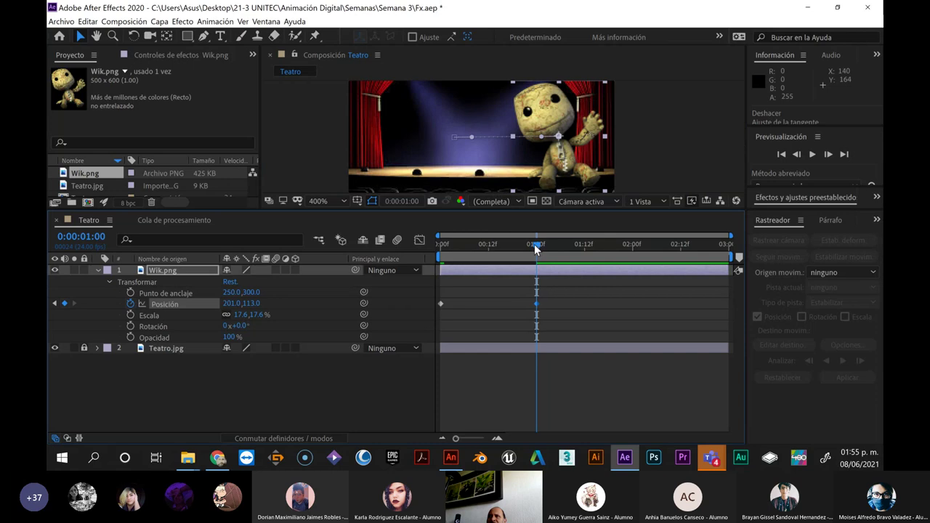
pyautogui.moveTo(534, 244); pyautogui.dragTo(367, 242)
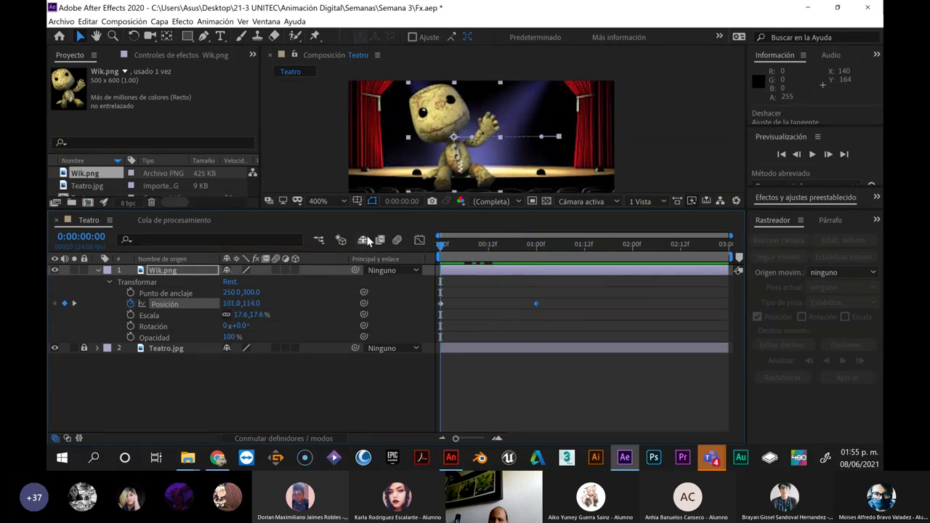
pyautogui.press('space')
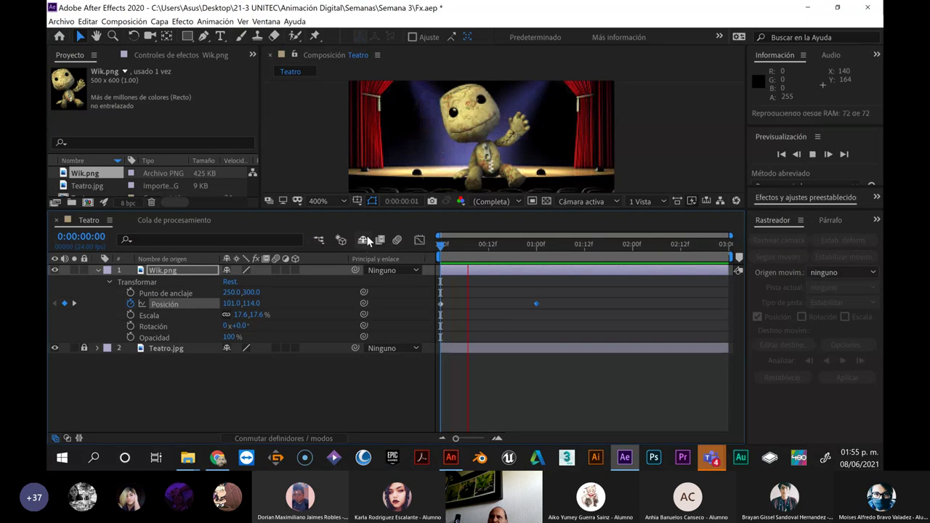
pyautogui.press('space')
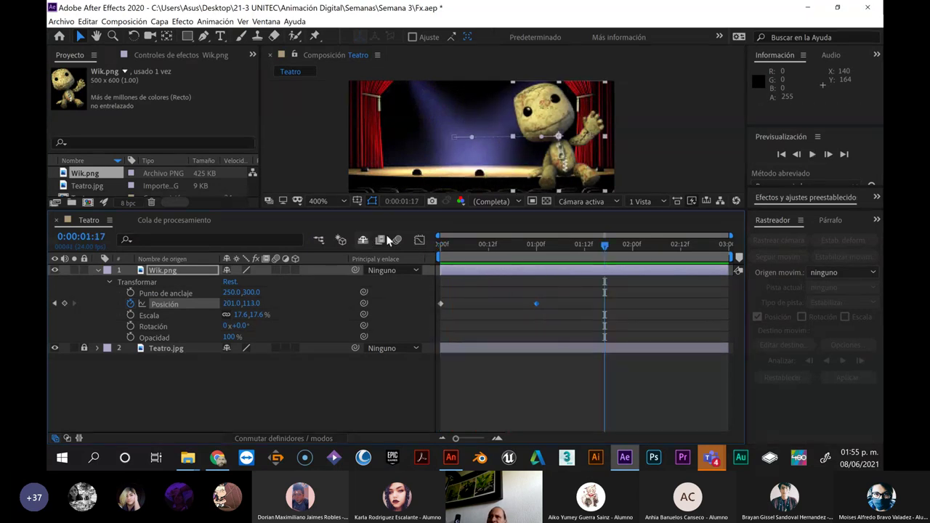
pyautogui.moveTo(603, 248); pyautogui.dragTo(401, 257)
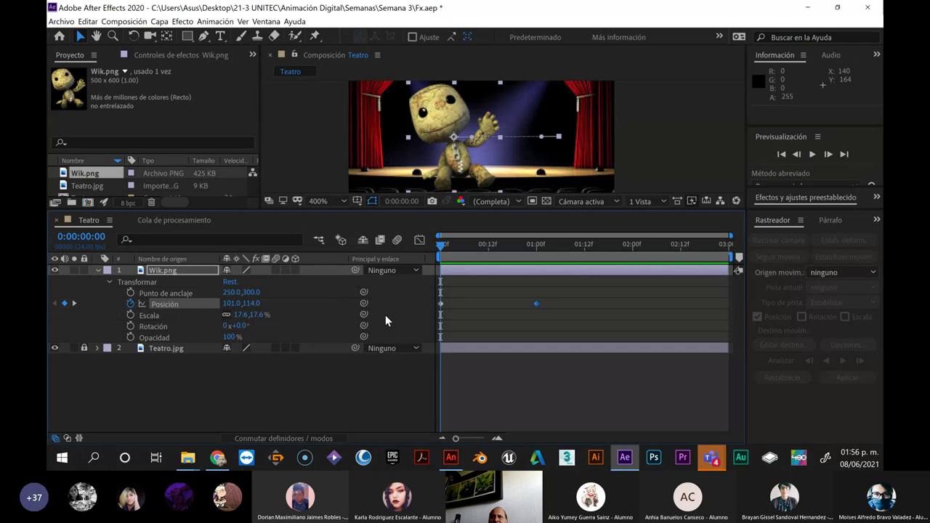
# Select Wik's Position keyframes, restore them after an accidental removal, and deselect the layer
pyautogui.moveTo(565, 293); pyautogui.dragTo(428, 309)
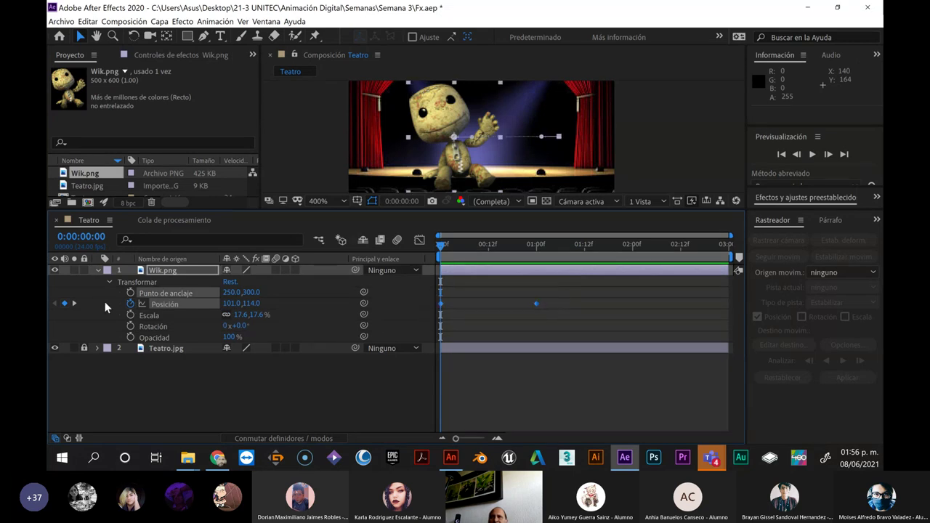
pyautogui.click(131, 304)
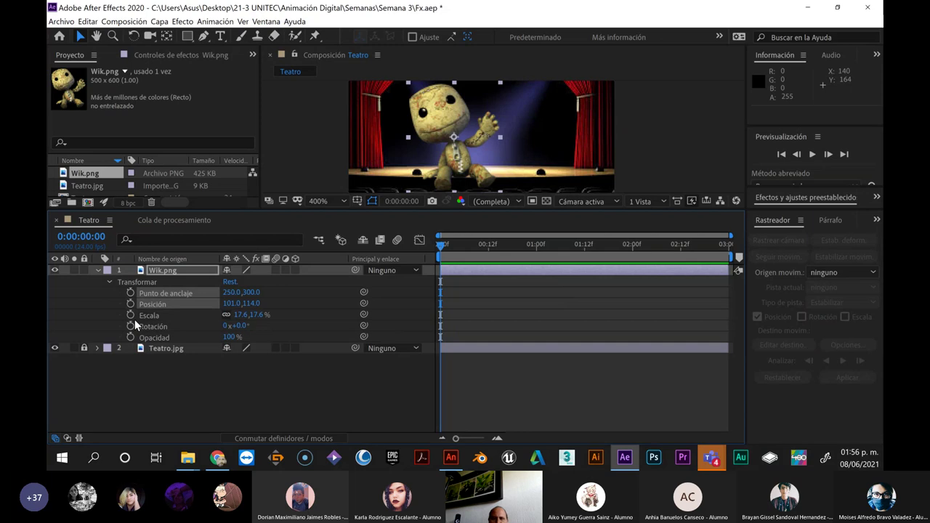
pyautogui.hotkey('ctrl', 'z')
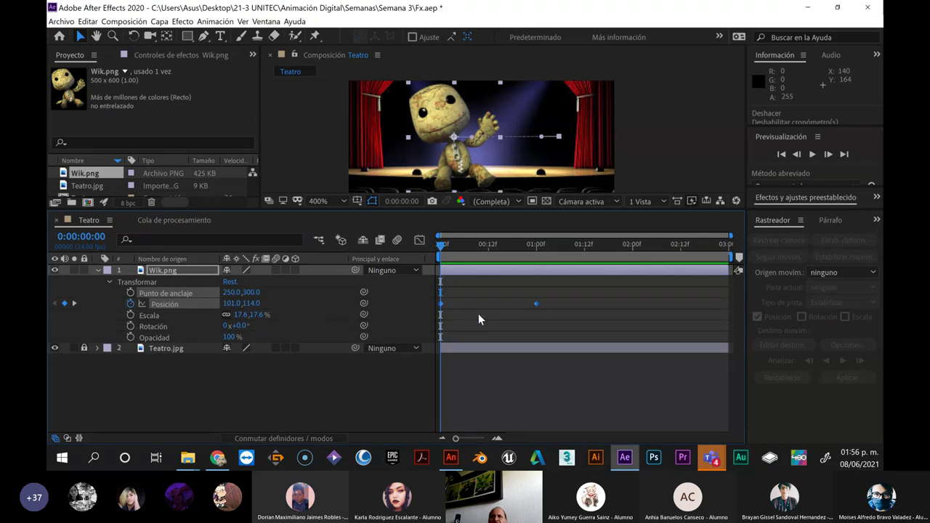
pyautogui.click(478, 313)
# Keyframe Wik's Scale from 17.6% at 0:00 to 13.9% at one second
pyautogui.click(131, 316)
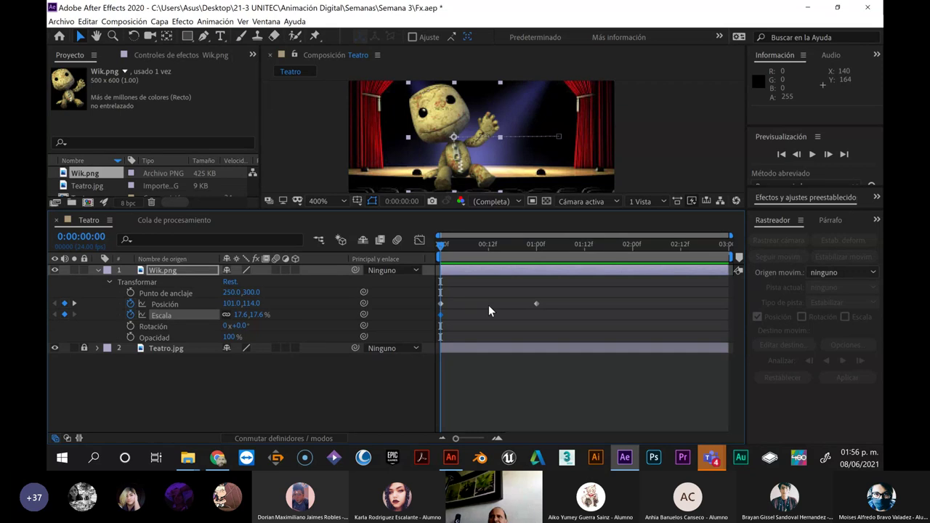
pyautogui.moveTo(439, 242)
pyautogui.mouseDown()
pyautogui.moveTo(544, 247)
pyautogui.moveTo(538, 256)
pyautogui.mouseUp()
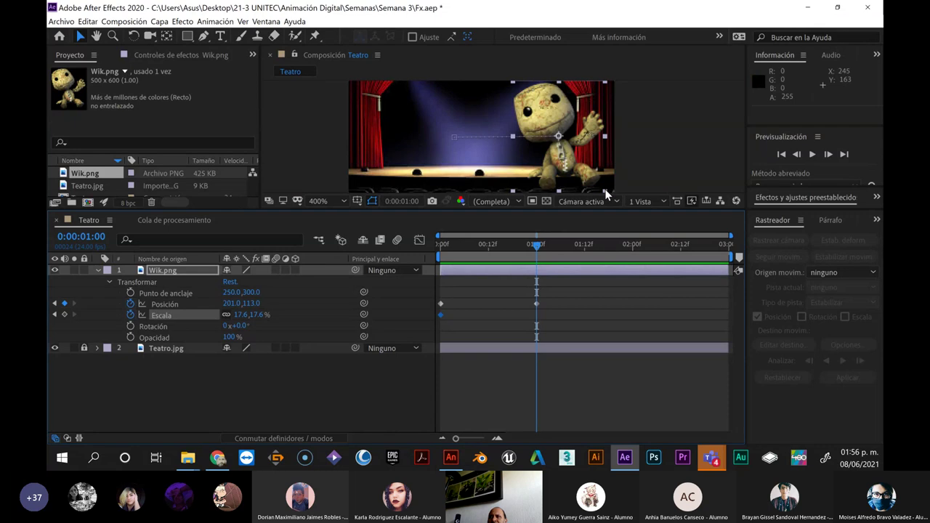
pyautogui.moveTo(606, 192); pyautogui.dragTo(594, 185)
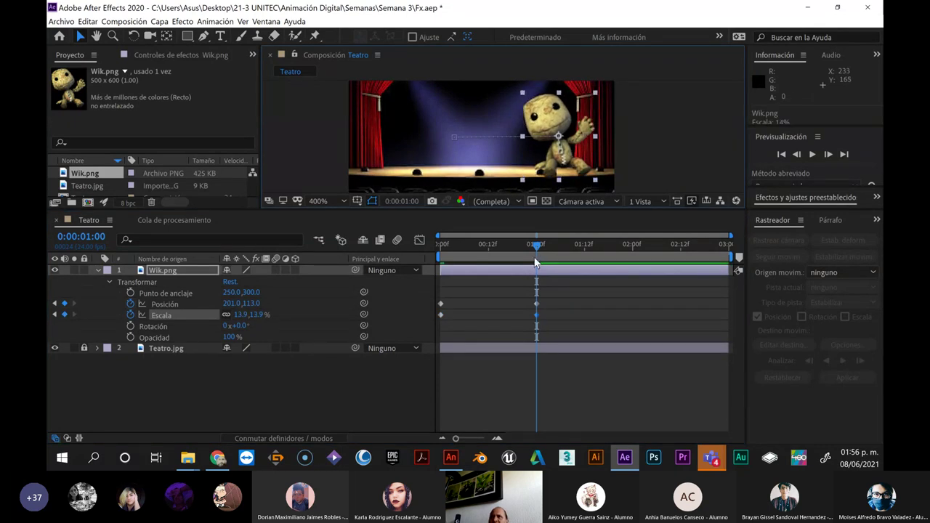
pyautogui.moveTo(523, 248); pyautogui.dragTo(423, 248)
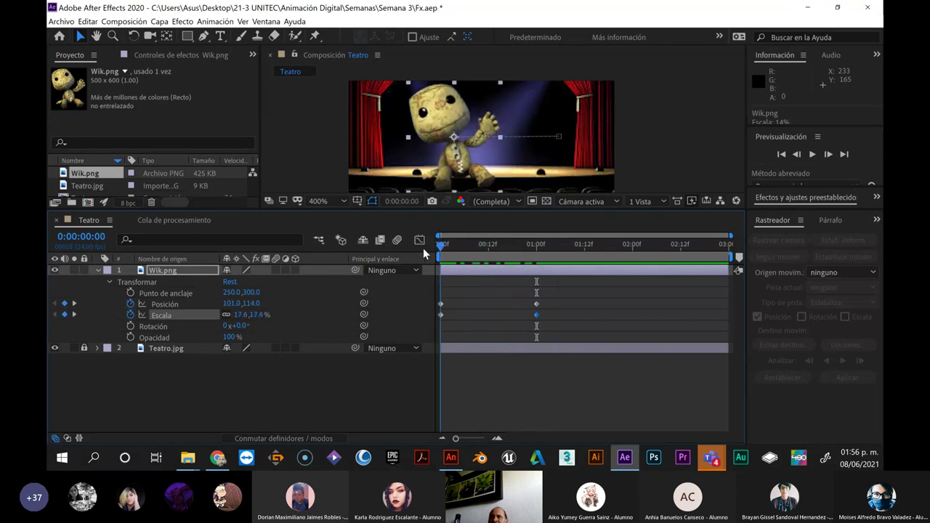
# Keyframe Wik's Rotation from 0° at 0:00 to 360° at one second
pyautogui.click(131, 327)
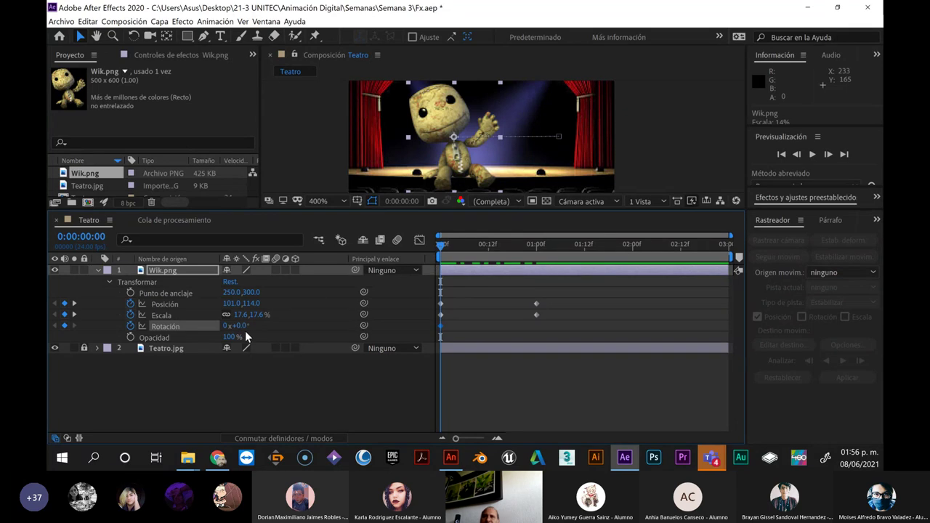
pyautogui.moveTo(228, 329); pyautogui.dragTo(254, 335)
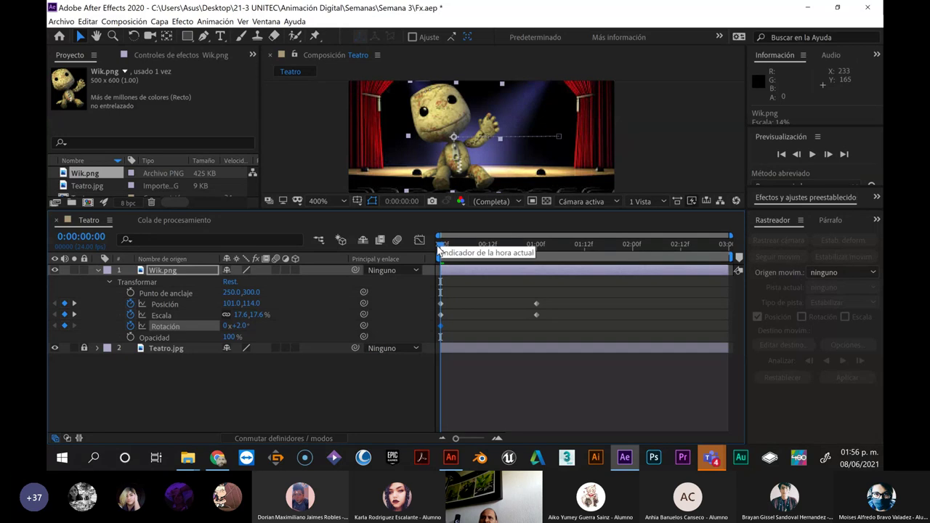
pyautogui.hotkey('ctrl', 'z')
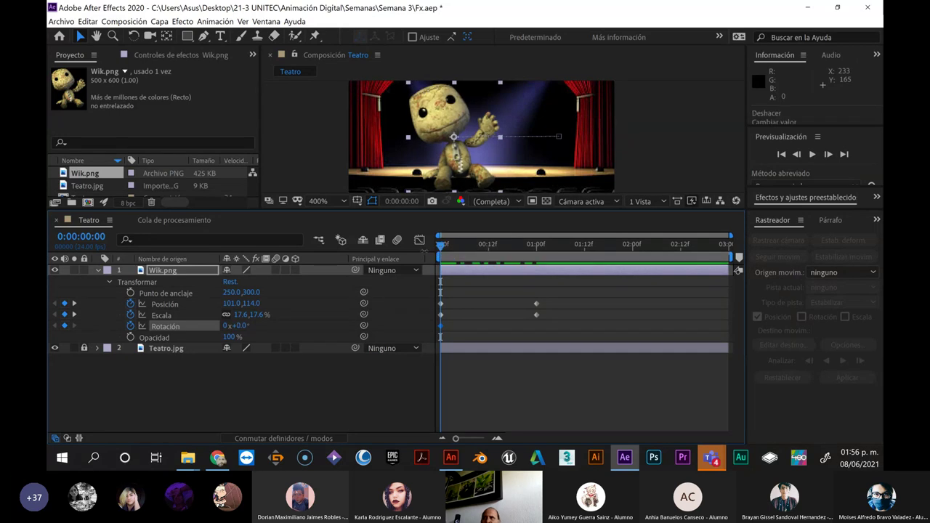
pyautogui.moveTo(441, 247); pyautogui.dragTo(537, 258)
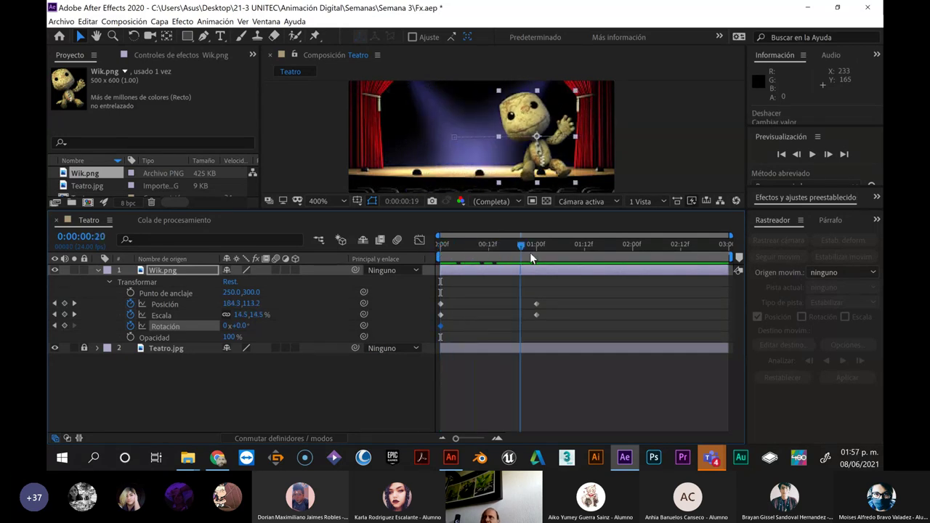
pyautogui.moveTo(239, 327)
pyautogui.mouseDown()
pyautogui.moveTo(349, 309)
pyautogui.moveTo(283, 331)
pyautogui.mouseUp()
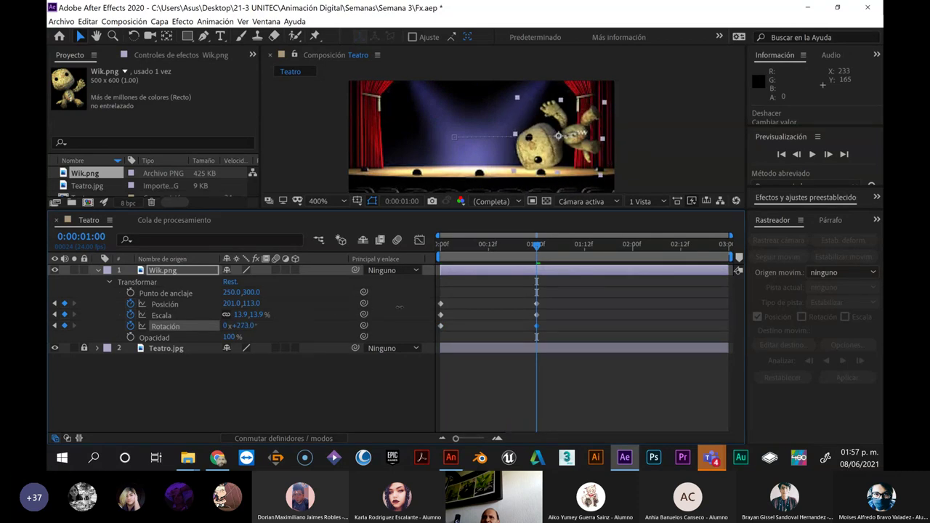
pyautogui.click(244, 326)
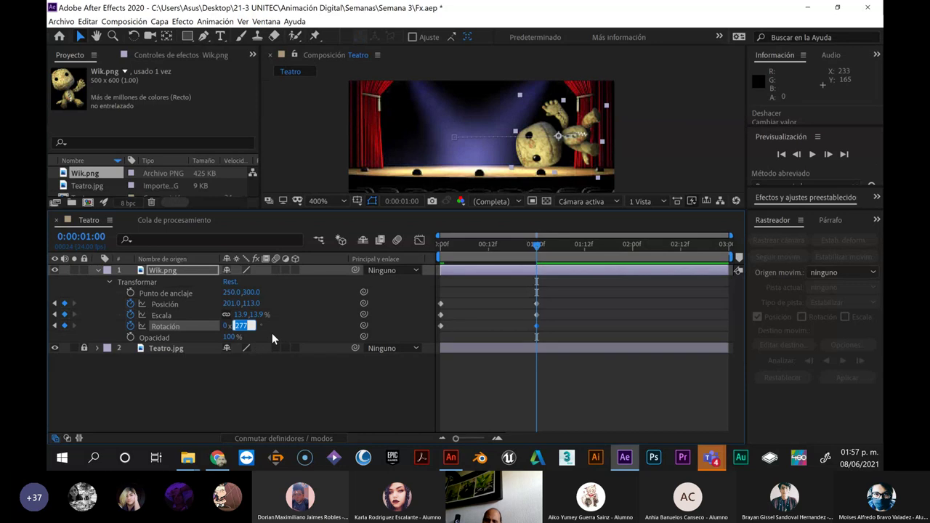
pyautogui.write('360')
pyautogui.press('Return')
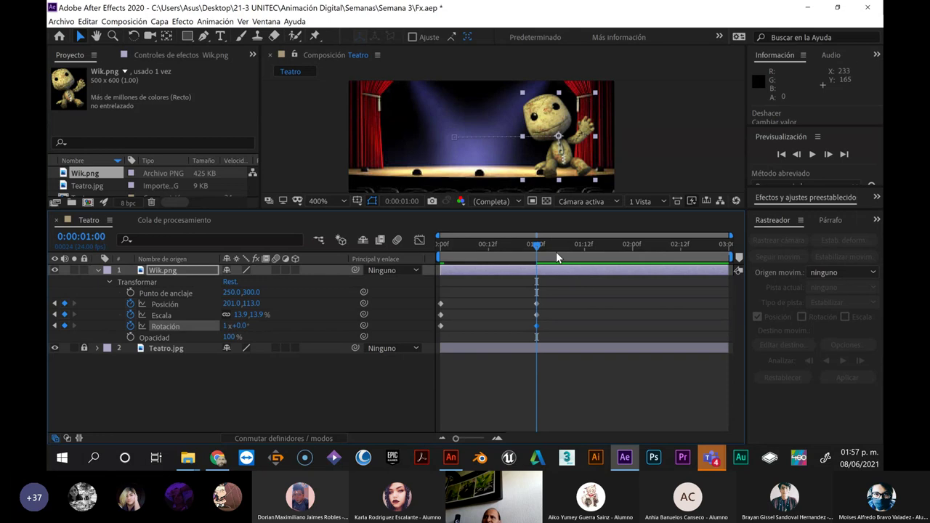
pyautogui.moveTo(534, 245)
pyautogui.mouseDown()
pyautogui.moveTo(483, 256)
pyautogui.moveTo(536, 258)
pyautogui.moveTo(407, 266)
pyautogui.mouseUp()
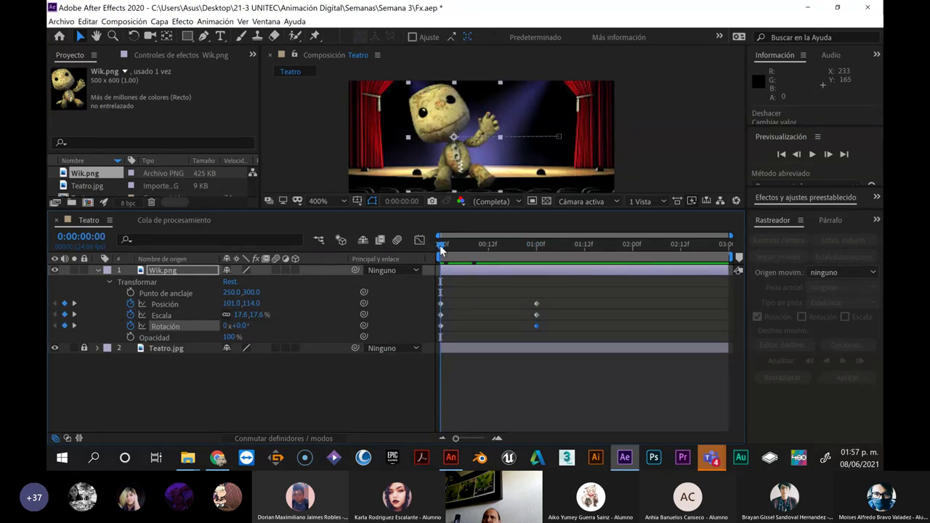
# Keyframe Wik's Opacity from 100% at 0:00 to 0% at one second
pyautogui.moveTo(441, 249); pyautogui.dragTo(538, 253)
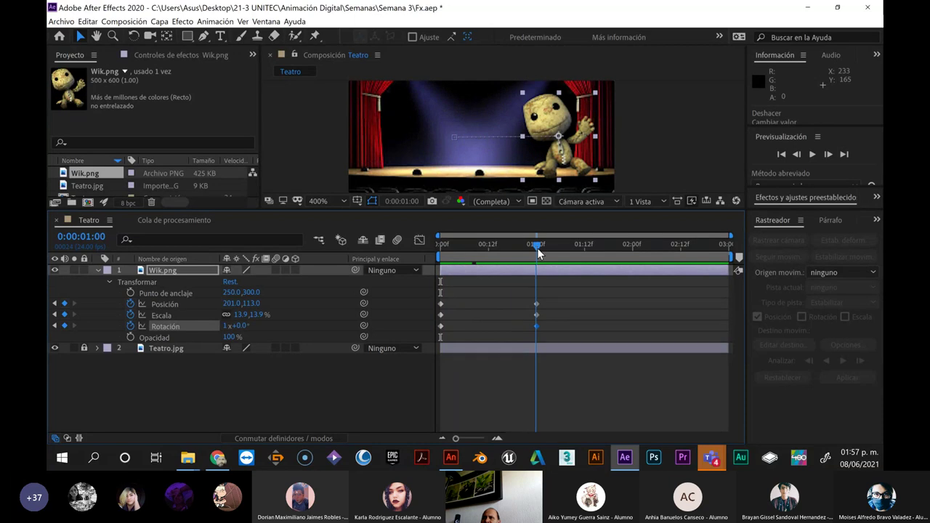
pyautogui.click(129, 337)
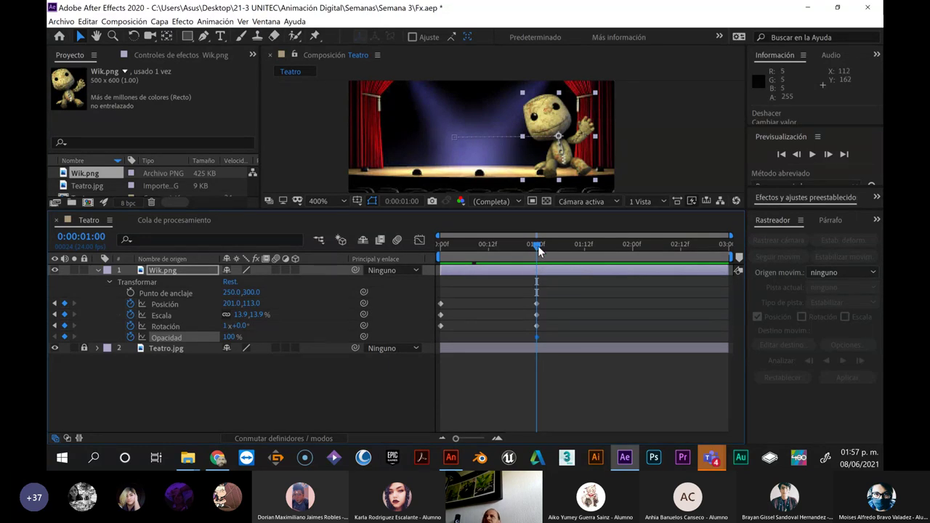
pyautogui.press('pagedown')
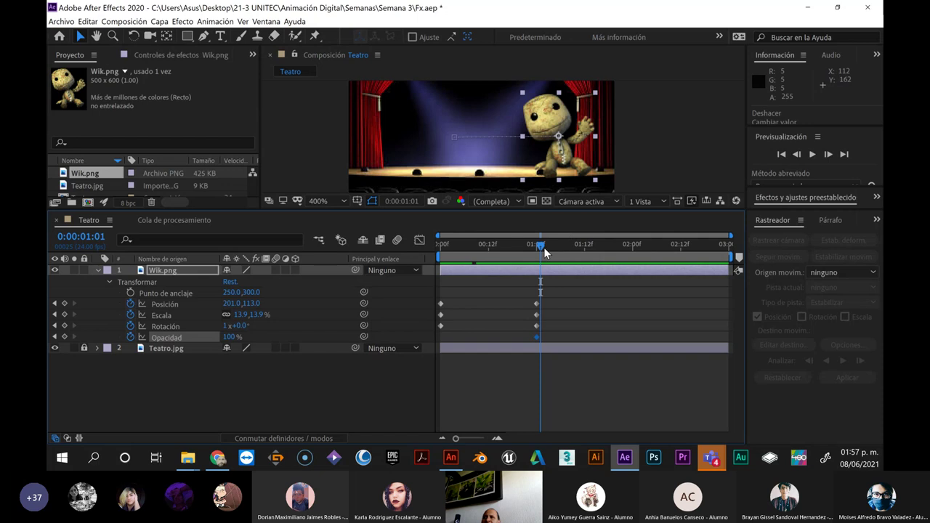
pyautogui.moveTo(511, 248); pyautogui.dragTo(406, 241)
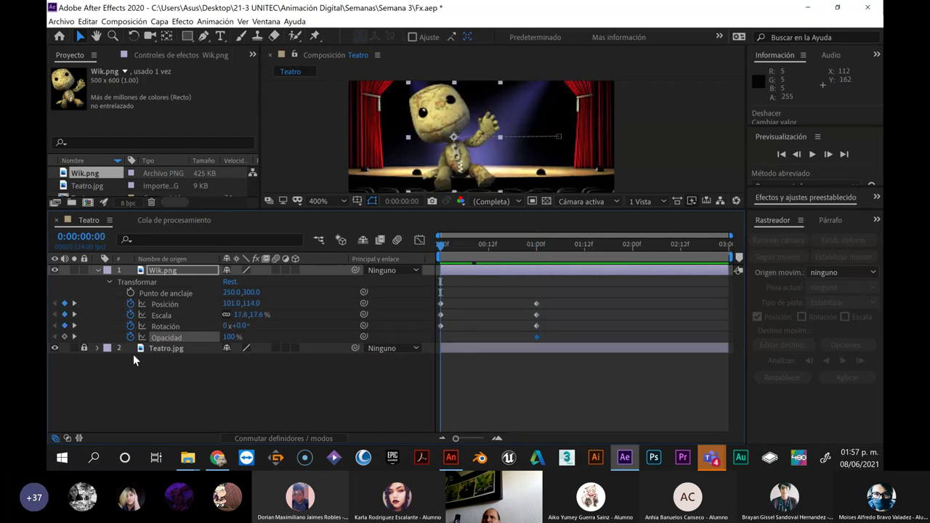
pyautogui.moveTo(441, 243)
pyautogui.mouseDown()
pyautogui.moveTo(462, 249)
pyautogui.moveTo(415, 242)
pyautogui.mouseUp()
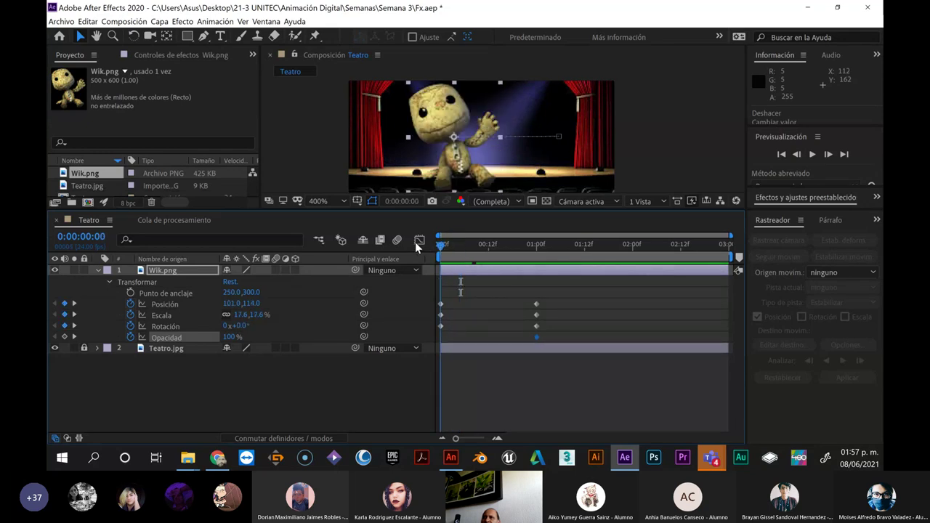
pyautogui.moveTo(537, 337); pyautogui.dragTo(430, 334)
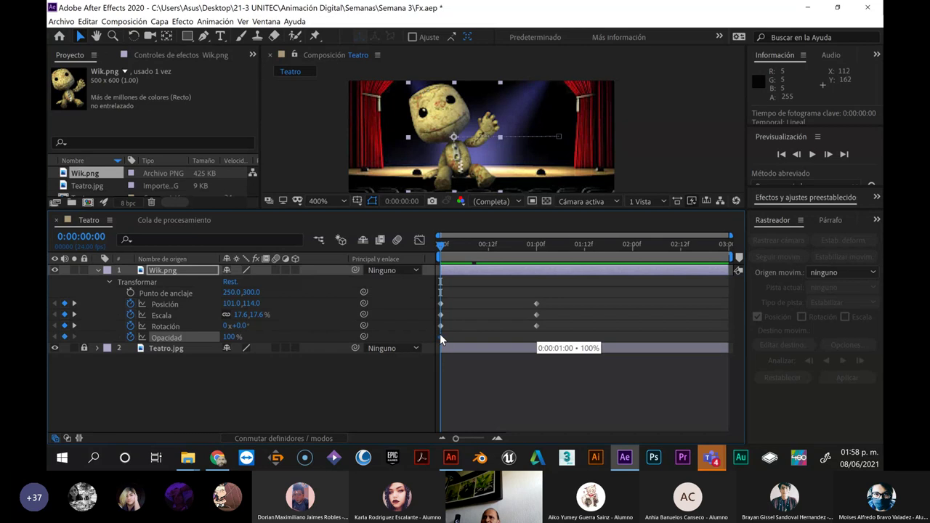
pyautogui.moveTo(430, 335); pyautogui.dragTo(440, 333)
pyautogui.moveTo(440, 241); pyautogui.dragTo(536, 248)
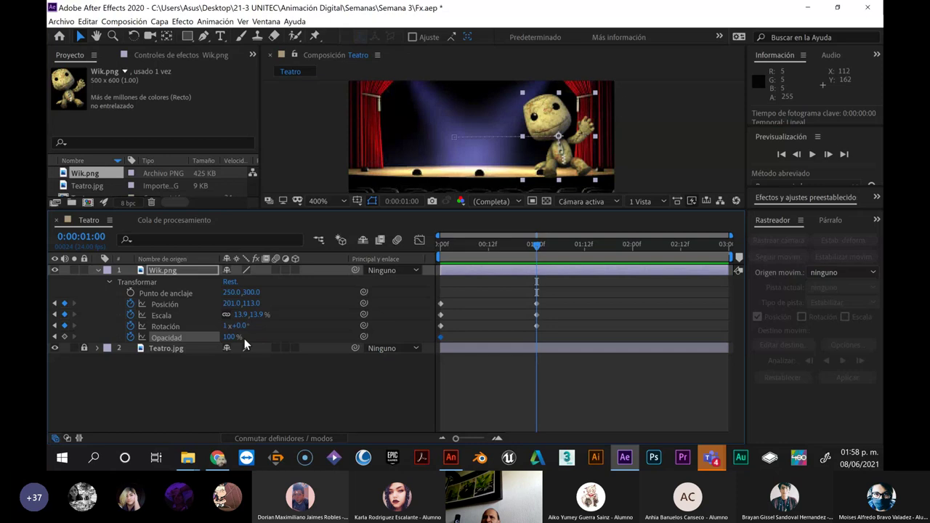
pyautogui.moveTo(229, 337); pyautogui.dragTo(182, 338)
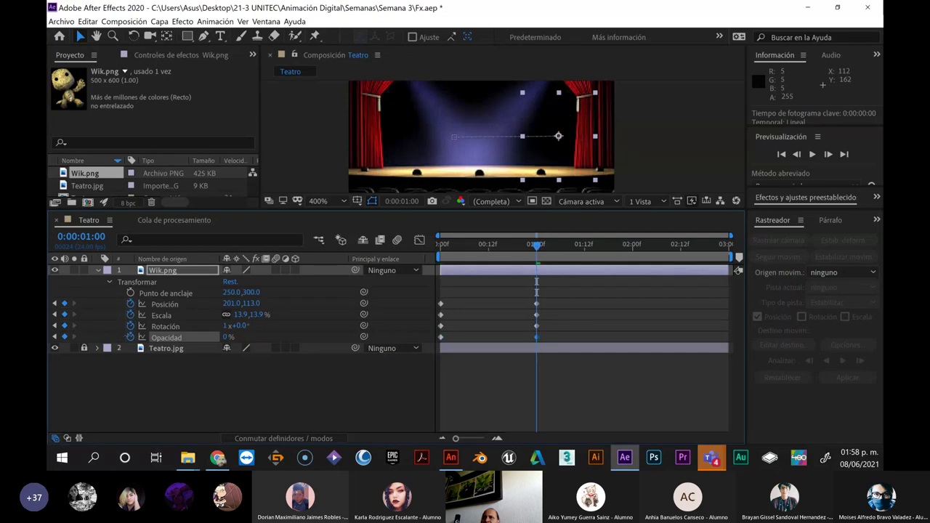
pyautogui.moveTo(537, 245)
pyautogui.mouseDown()
pyautogui.moveTo(464, 247)
pyautogui.moveTo(530, 266)
pyautogui.mouseUp()
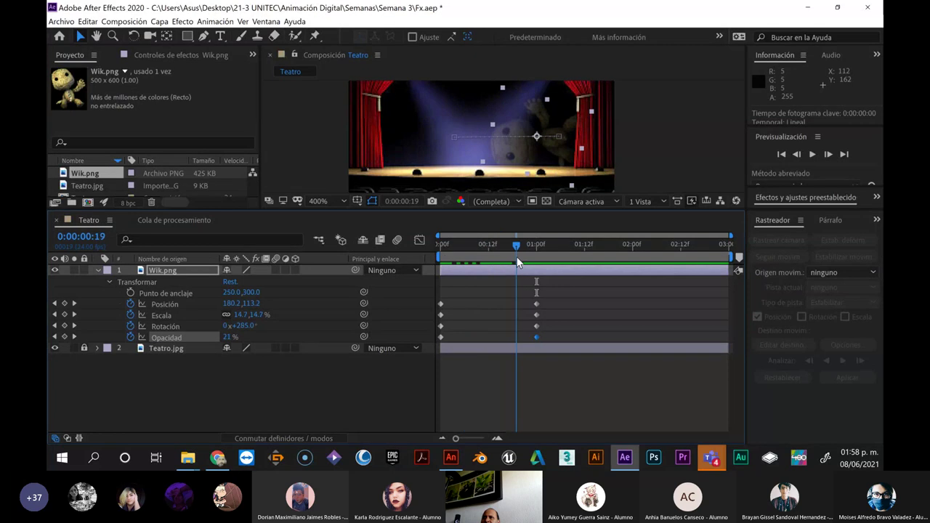
# Copy Wik's four first-frame keyframes
pyautogui.moveTo(466, 301); pyautogui.dragTo(433, 343)
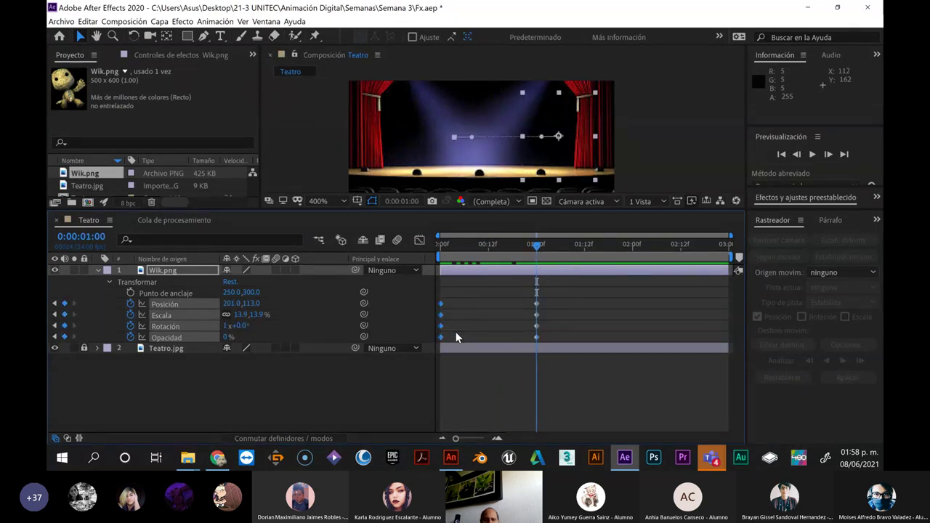
pyautogui.hotkey('ctrl', 'c')
pyautogui.moveTo(538, 252)
pyautogui.mouseDown()
pyautogui.moveTo(627, 258)
pyautogui.moveTo(585, 266)
pyautogui.mouseUp()
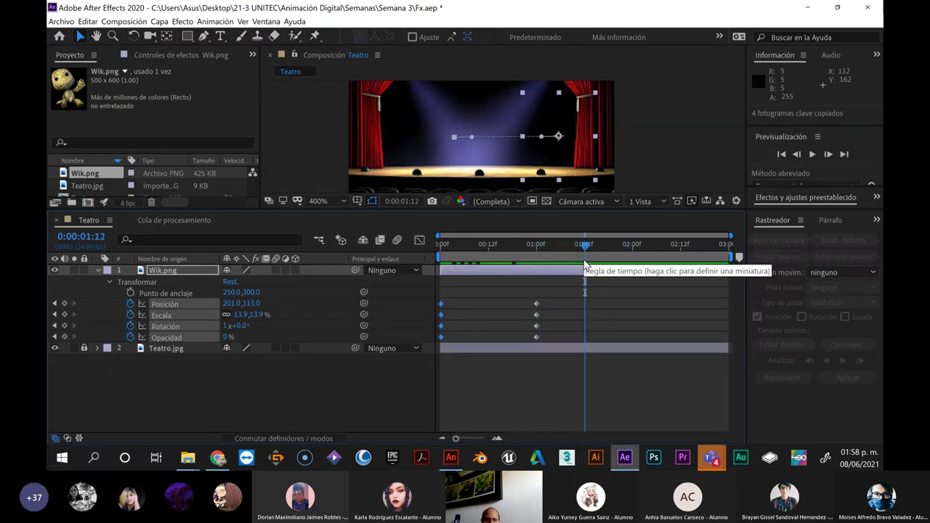
# Paste the starting keyframes at 1:12, then copy the eight 0:00–1:00 keyframes and paste them later
pyautogui.hotkey('ctrl', 'v')
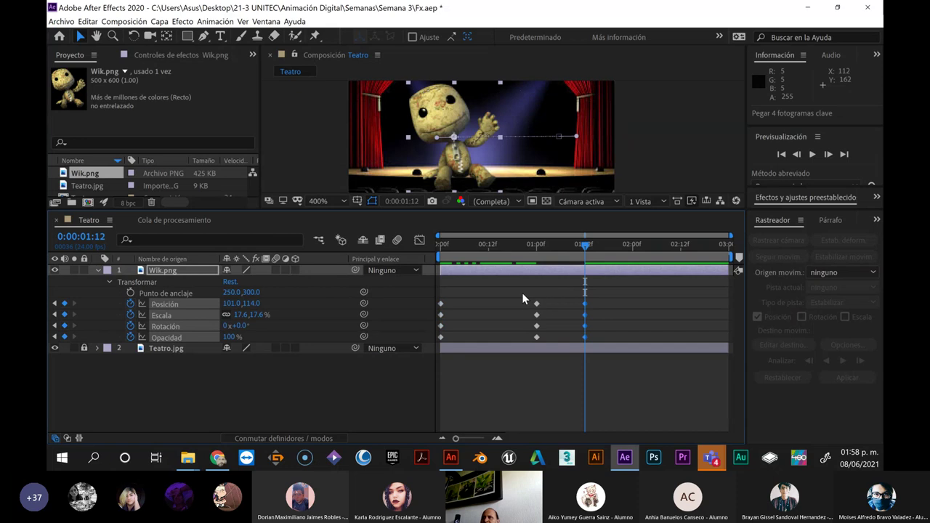
pyautogui.moveTo(555, 290); pyautogui.dragTo(420, 347)
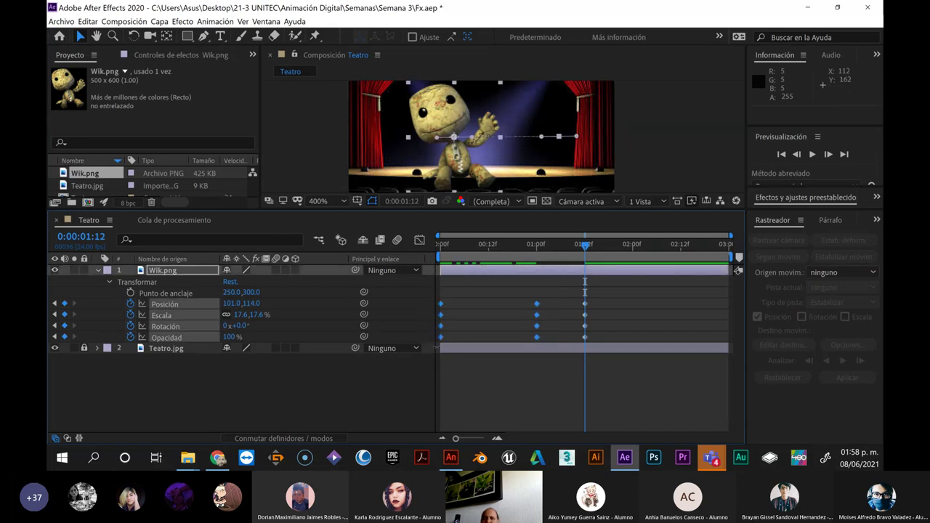
pyautogui.hotkey('ctrl', 'c')
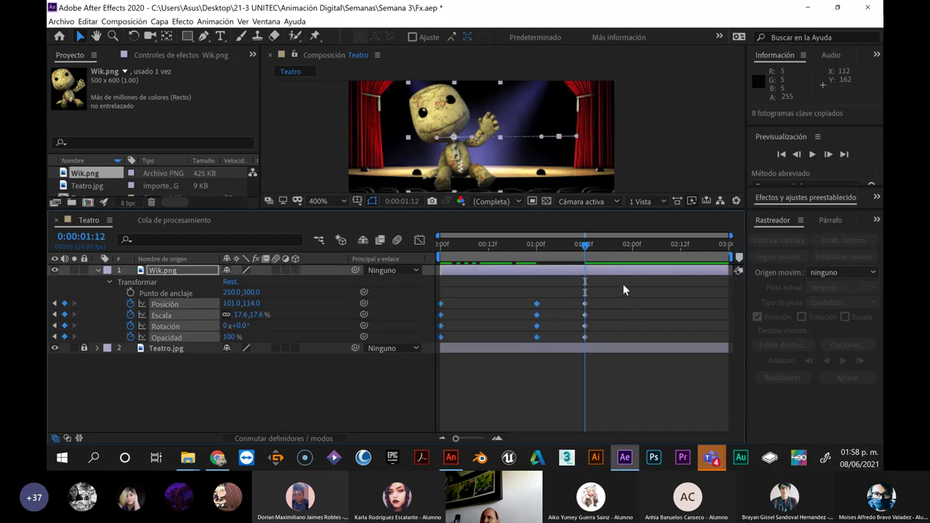
pyautogui.moveTo(590, 245); pyautogui.dragTo(497, 260)
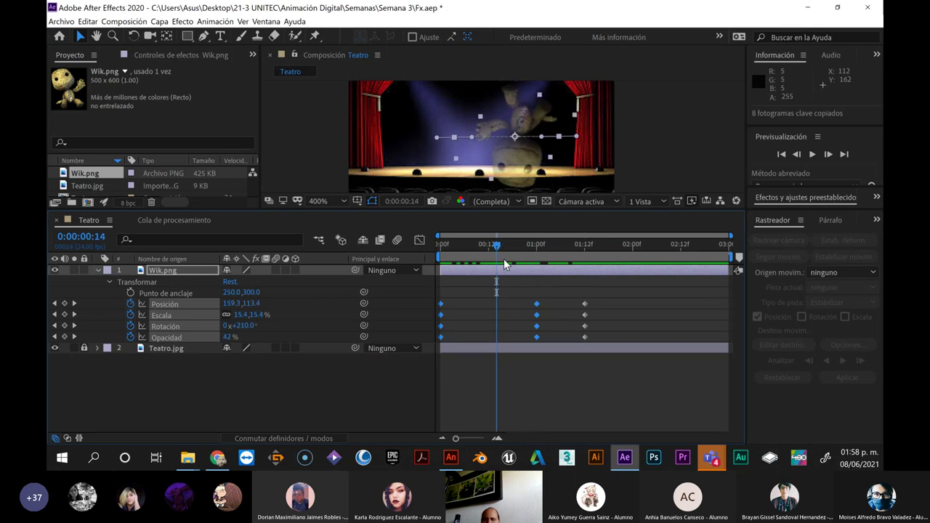
pyautogui.hotkey('ctrl', 'v')
# Shift the final column of keyframes later to 1:22 and preview the animation
pyautogui.moveTo(609, 294); pyautogui.dragTo(594, 338)
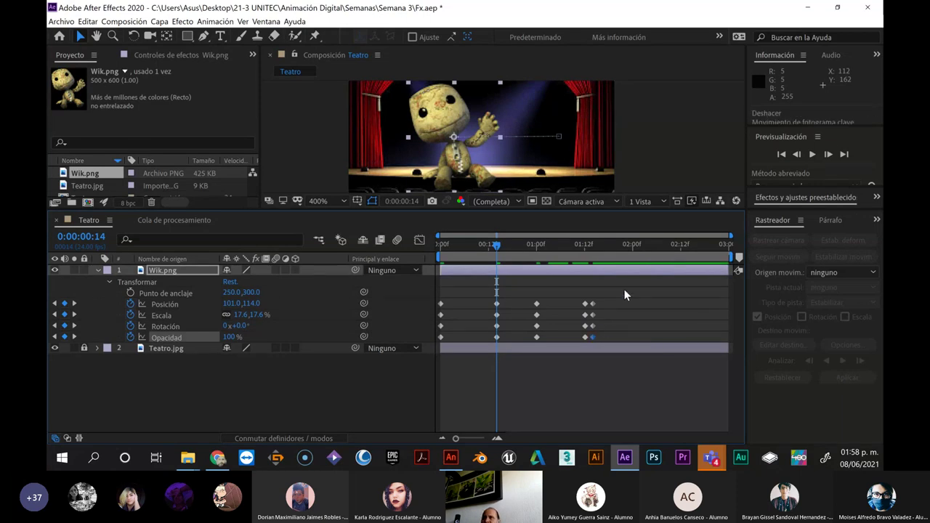
pyautogui.moveTo(623, 289)
pyautogui.mouseDown()
pyautogui.moveTo(590, 340)
pyautogui.moveTo(602, 318)
pyautogui.moveTo(630, 318)
pyautogui.mouseUp()
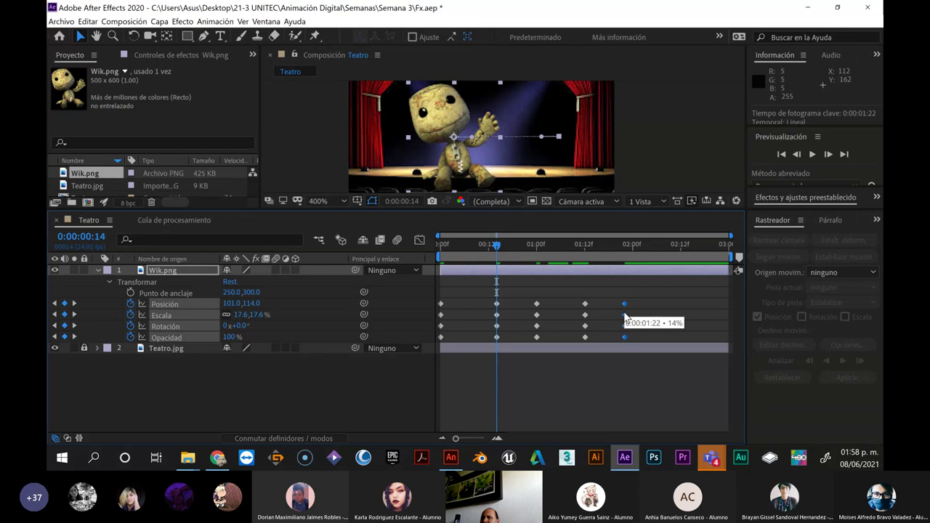
pyautogui.click(472, 247)
pyautogui.moveTo(472, 247); pyautogui.dragTo(409, 249)
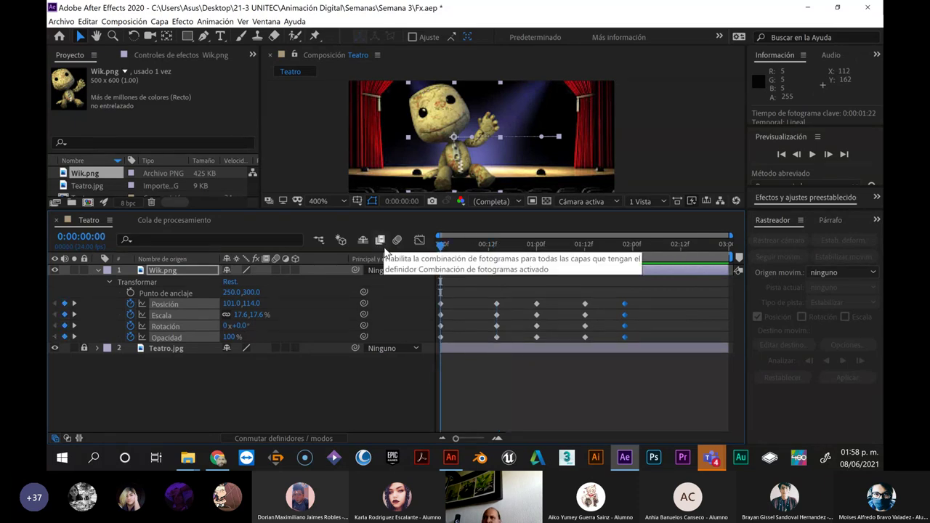
pyautogui.press('space')
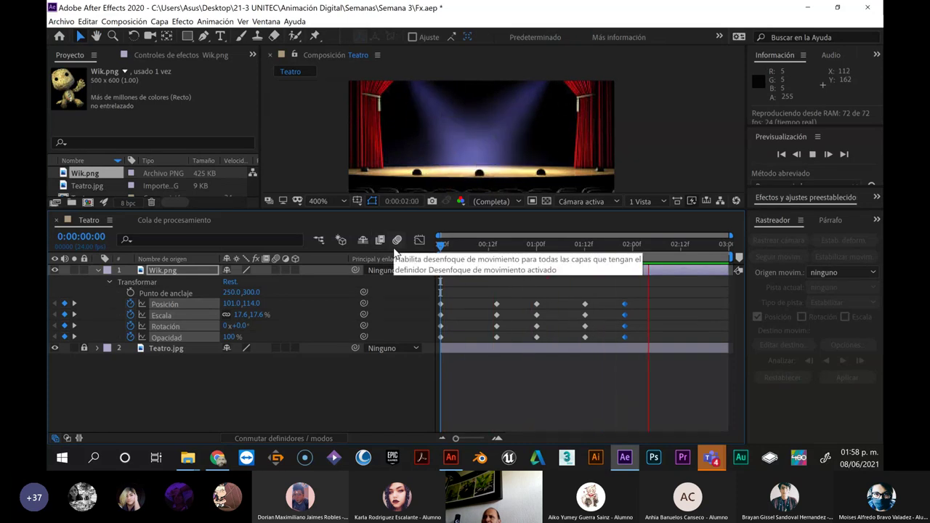
pyautogui.press('space')
# Copy the keyframes from 00:12f to 02:00f, paste them at 02:06, and preview
pyautogui.click(656, 256)
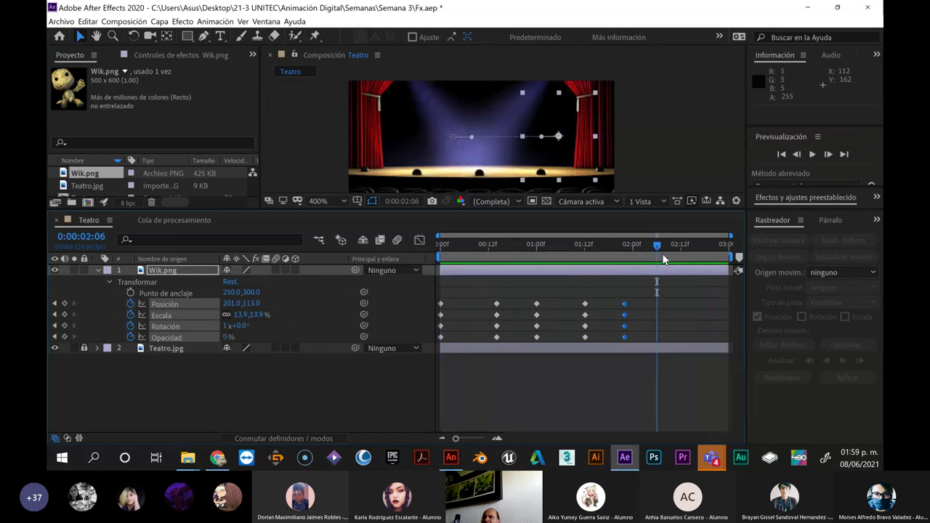
pyautogui.moveTo(645, 300); pyautogui.dragTo(484, 338)
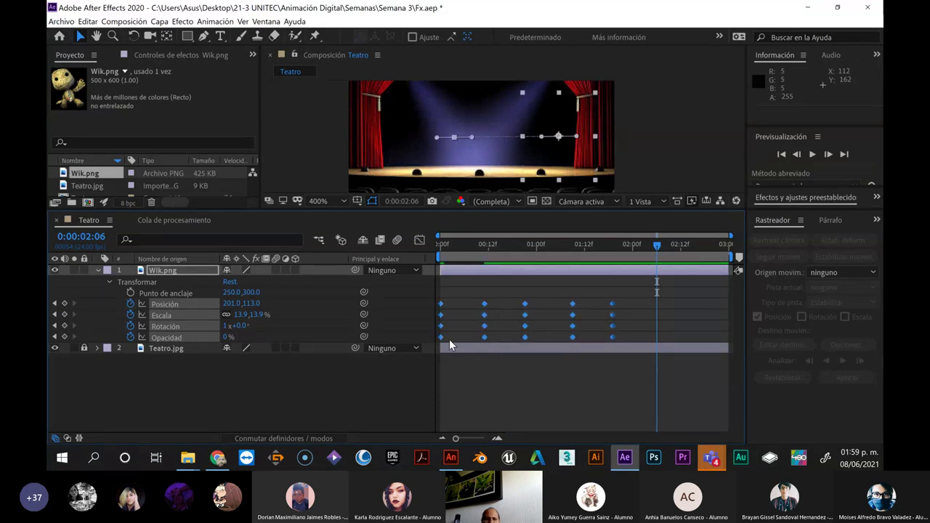
pyautogui.hotkey('ctrl', 'c')
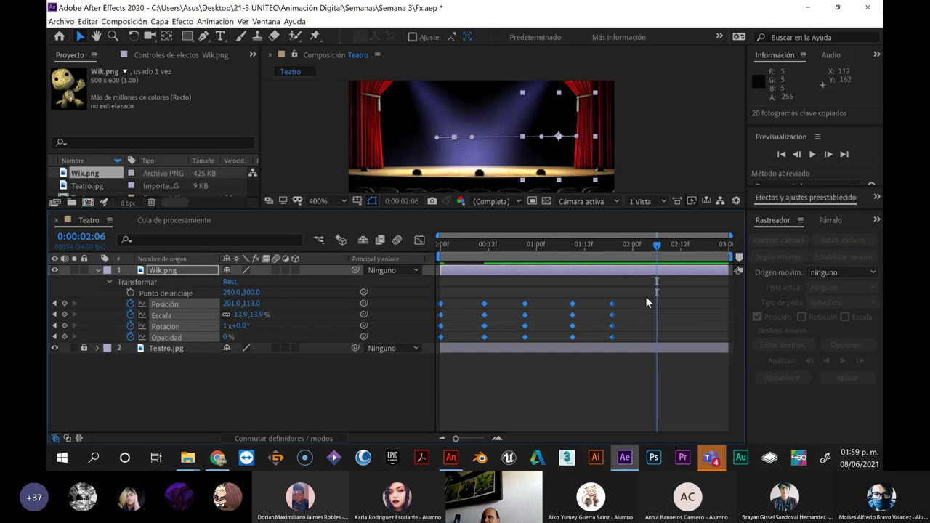
pyautogui.hotkey('ctrl', 'v')
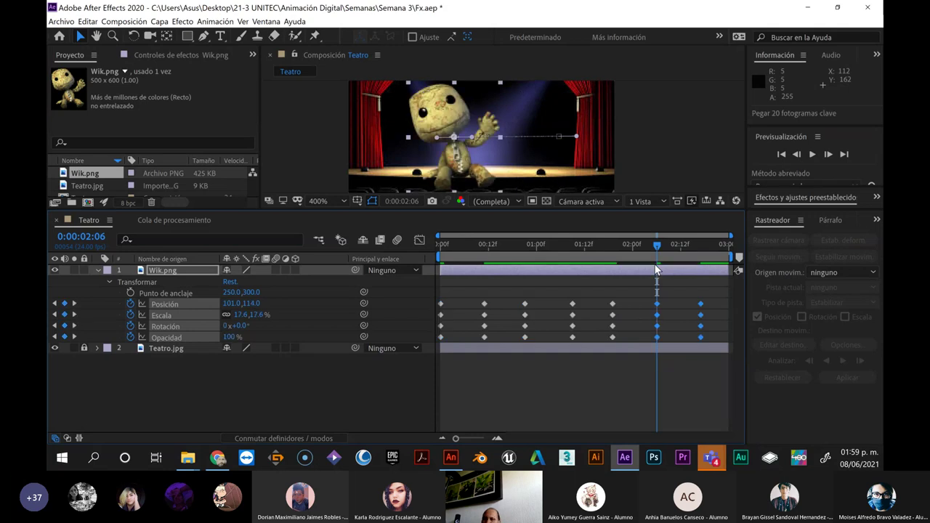
pyautogui.press('space')
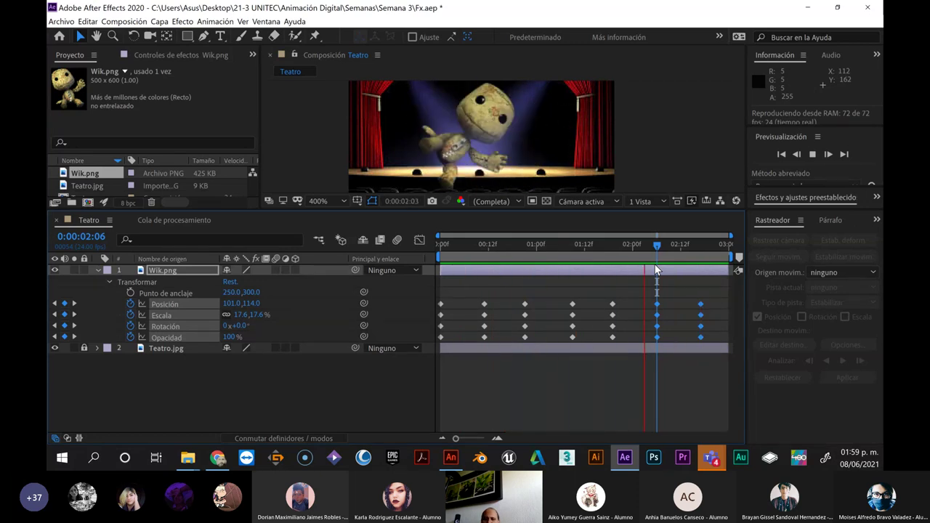
pyautogui.press('space')
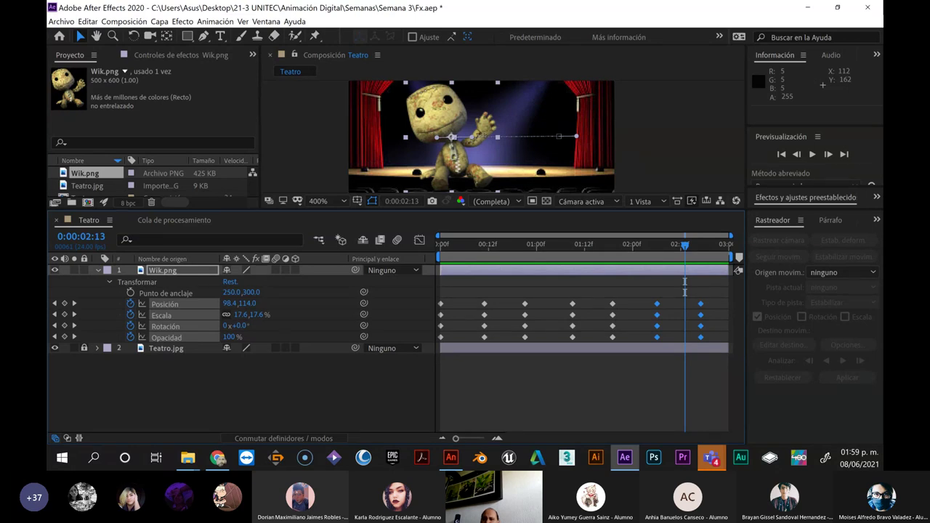
# Collapse Wik.png's Transform group and briefly show Position, then Rotation, on both layers
pyautogui.click(109, 282)
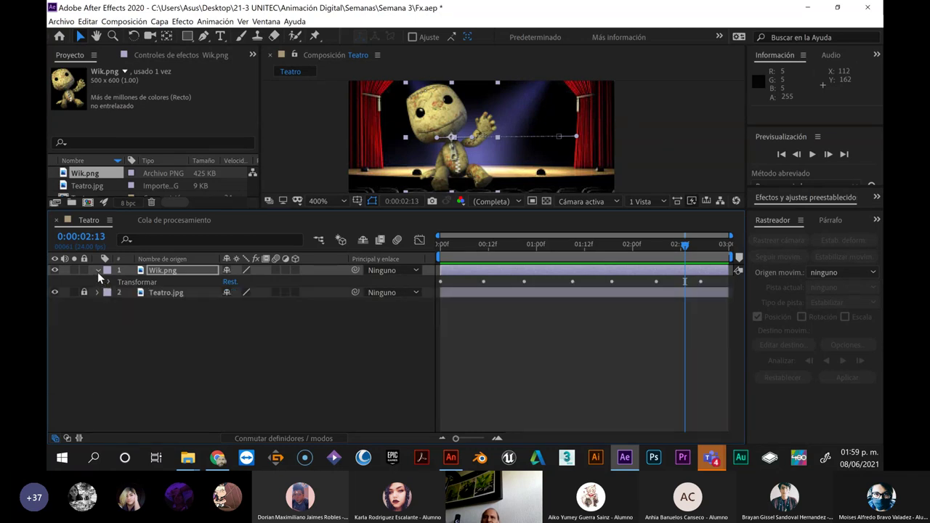
pyautogui.click(97, 271)
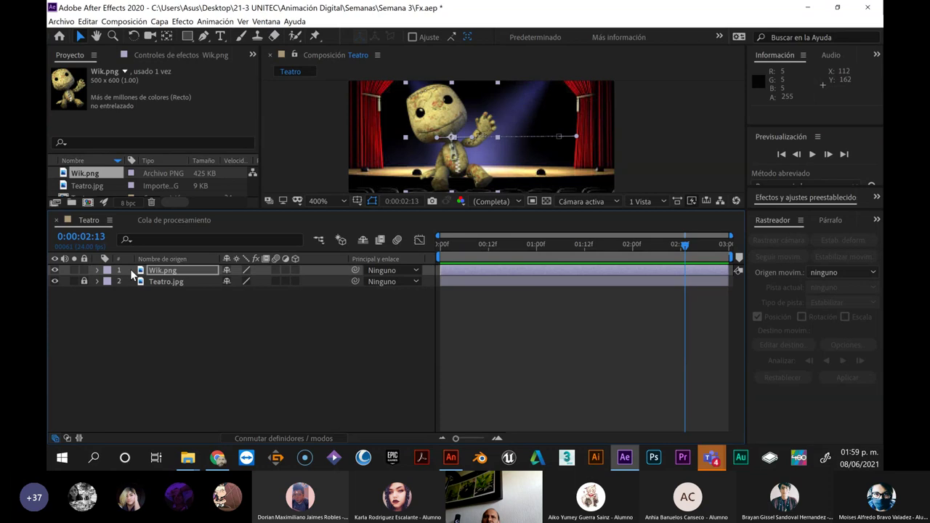
pyautogui.click(133, 274)
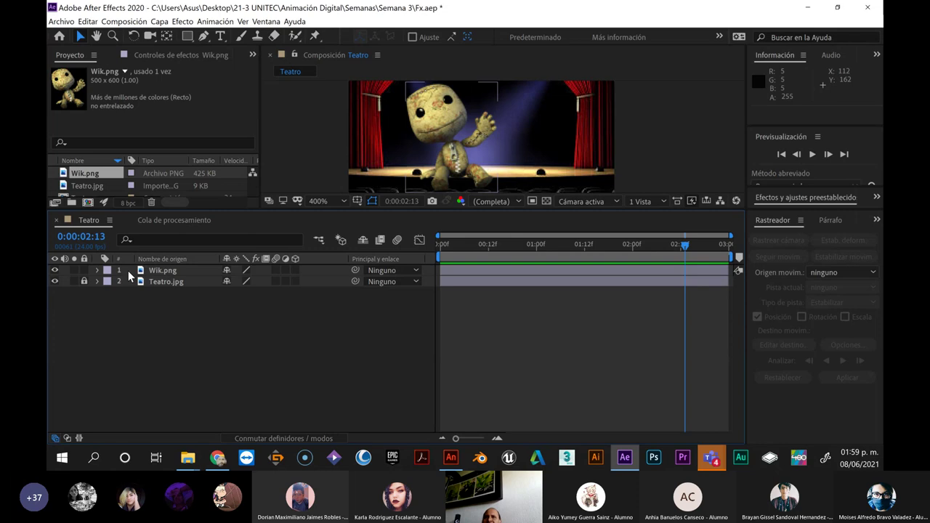
pyautogui.press('p')
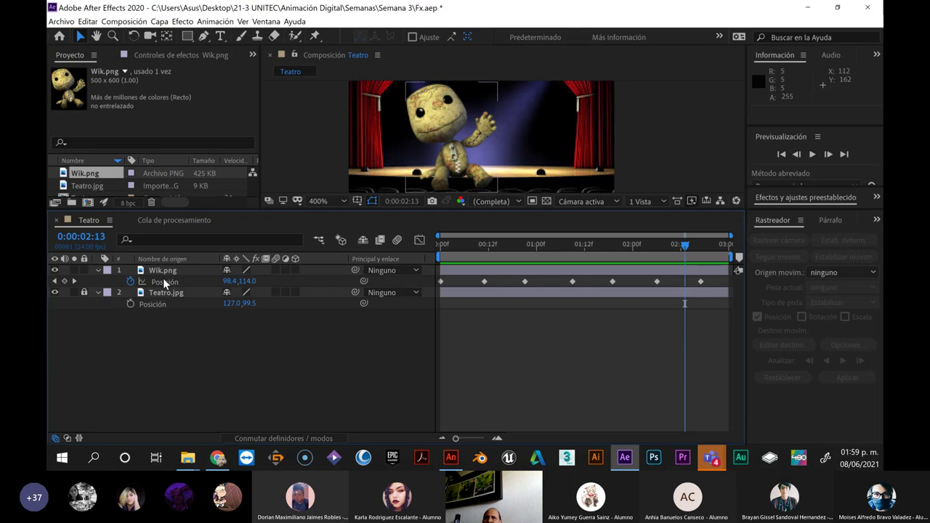
pyautogui.press('p')
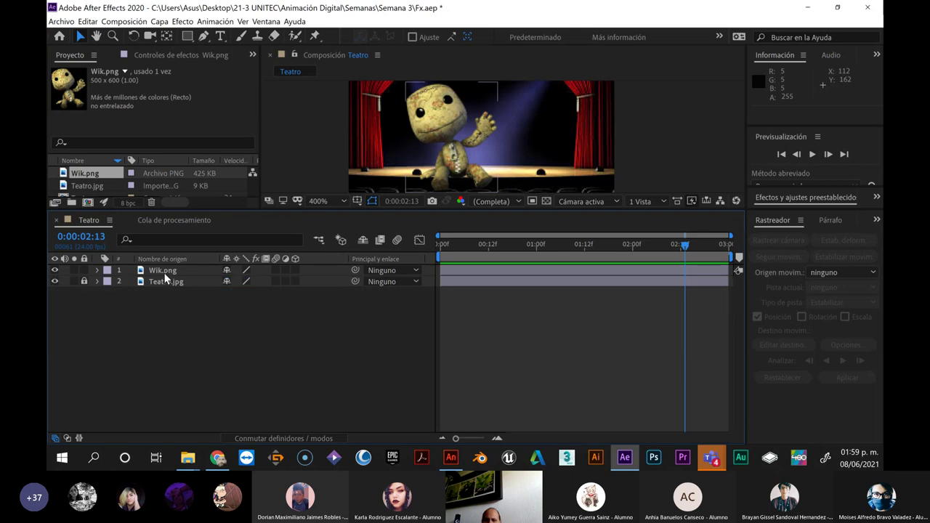
pyautogui.press('r')
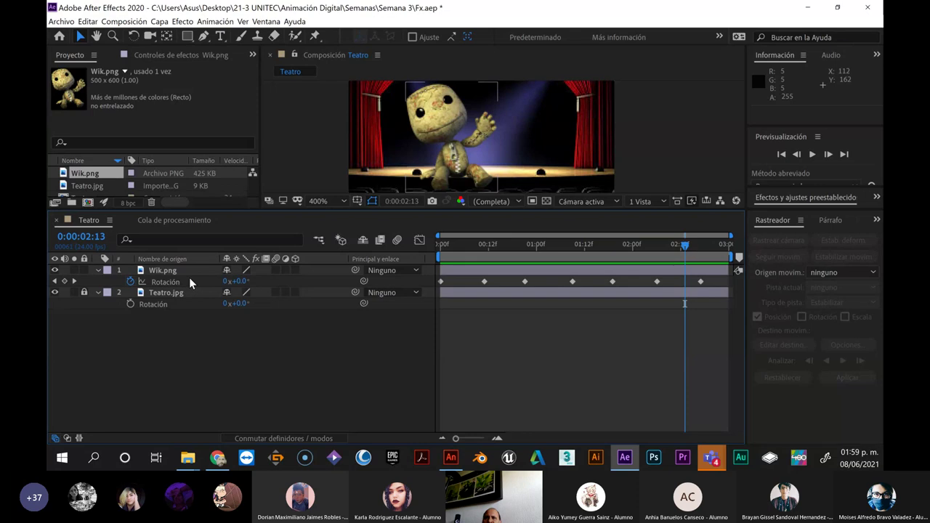
pyautogui.press('r')
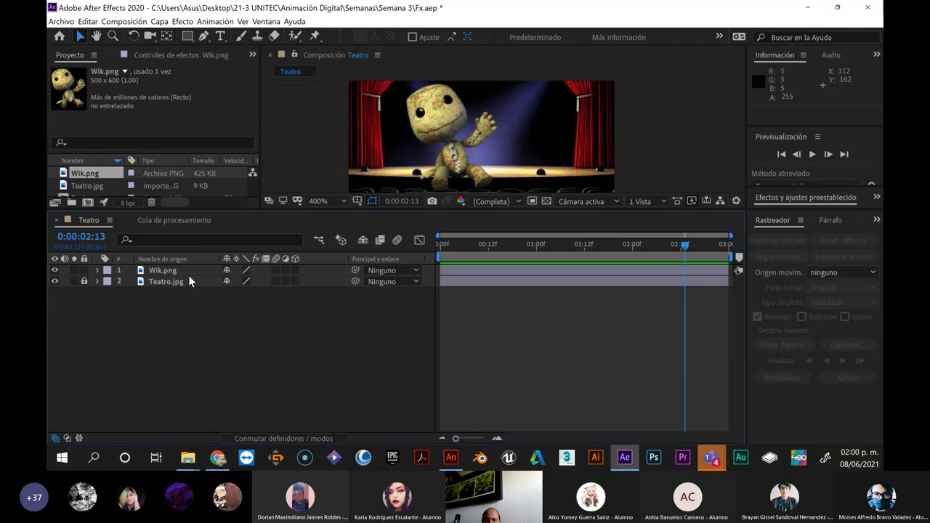
# Check the Scale property, then display only Opacity on both layers
pyautogui.press('s')
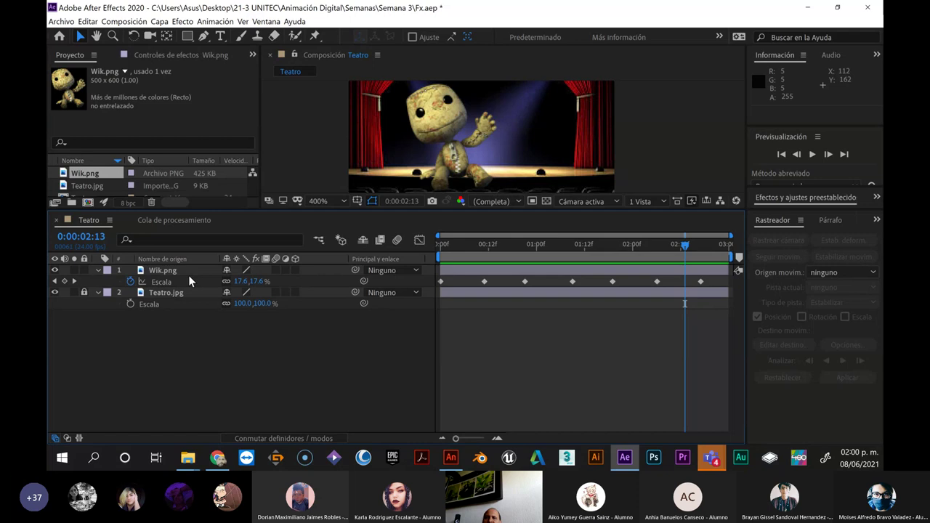
pyautogui.press('s')
pyautogui.press('s')
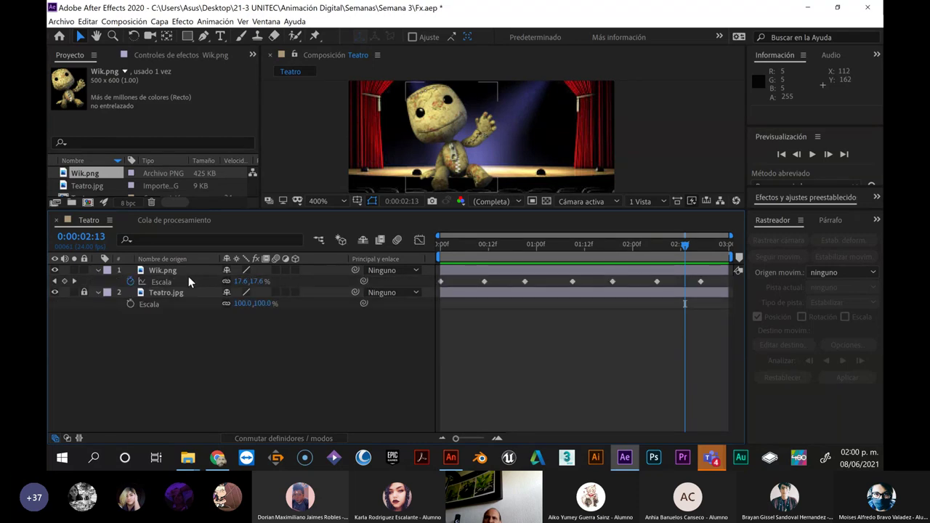
pyautogui.press('s')
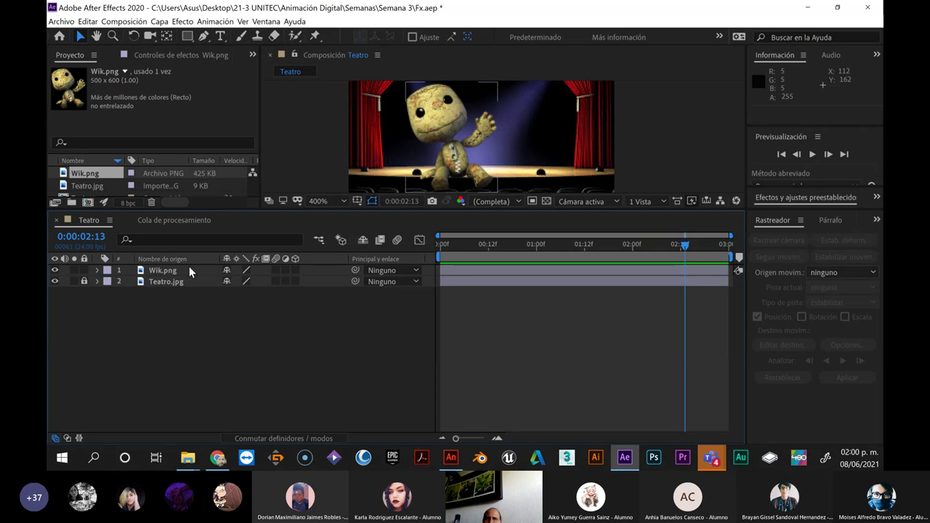
pyautogui.press('t')
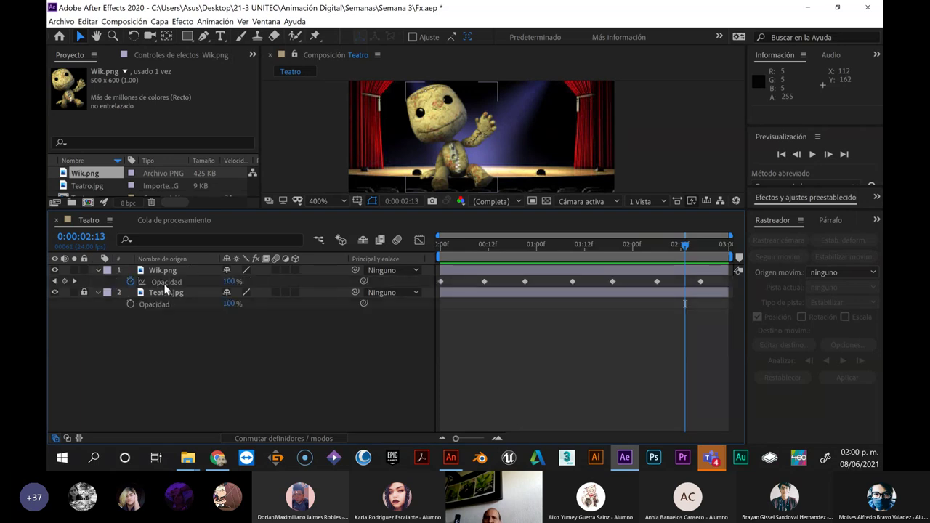
pyautogui.press('t')
pyautogui.press('t')
pyautogui.press('t')
pyautogui.press('t')
# Delete all selected Opacity keyframes, preview from the start, then undo the deletion
pyautogui.moveTo(680, 242); pyautogui.dragTo(515, 249)
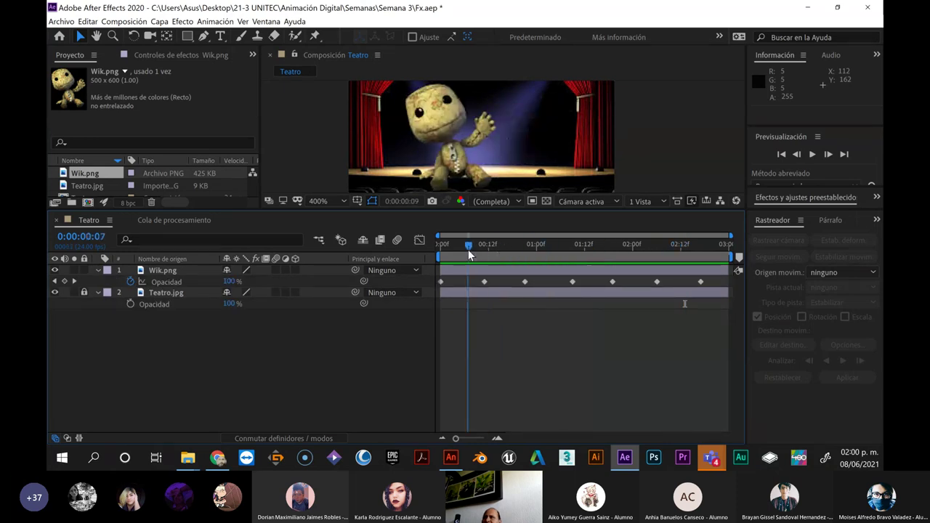
pyautogui.click(685, 249)
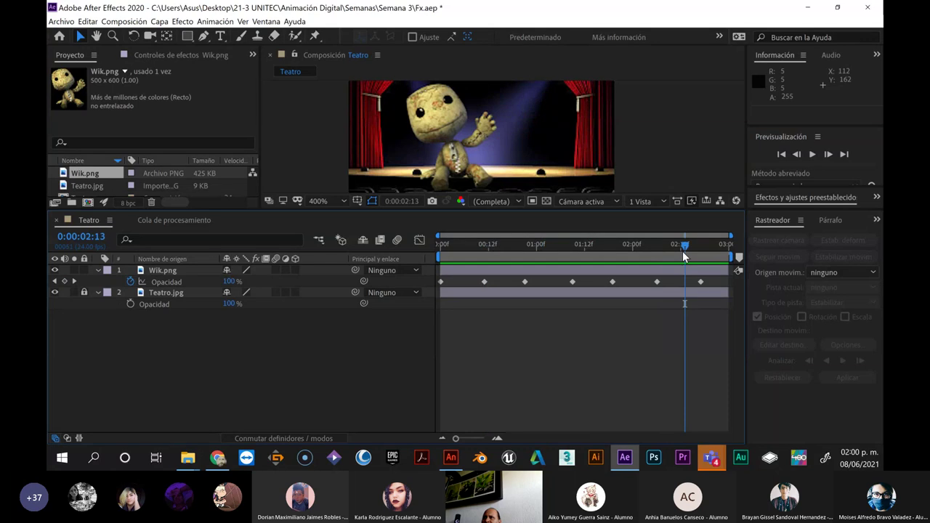
pyautogui.moveTo(718, 278); pyautogui.dragTo(439, 286)
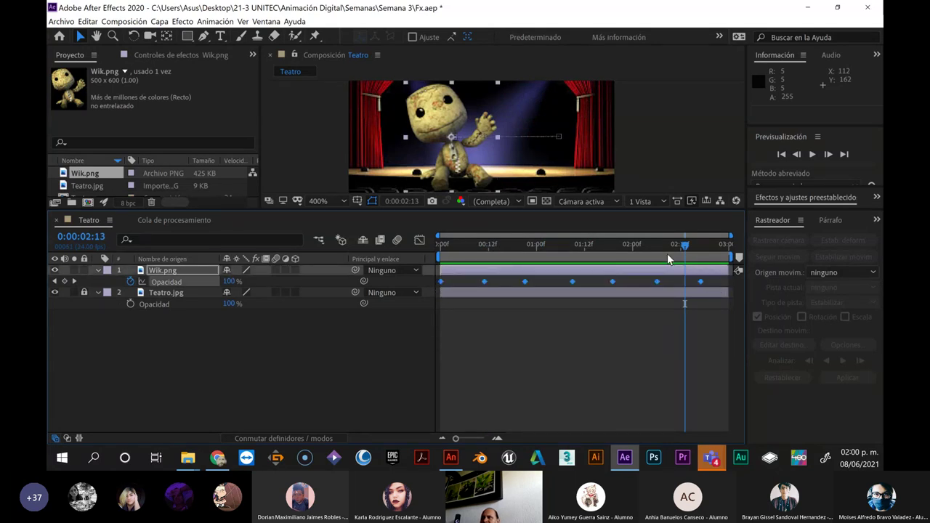
pyautogui.press('Delete')
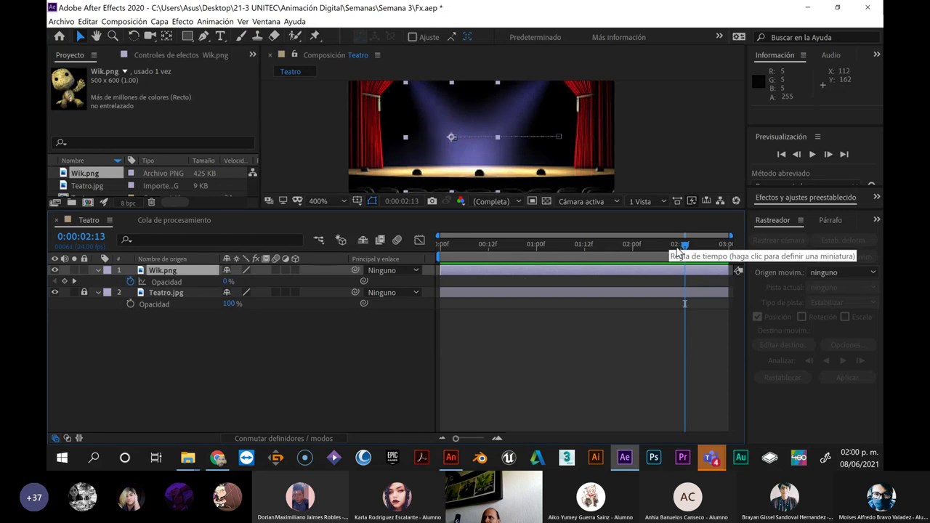
pyautogui.moveTo(684, 245); pyautogui.dragTo(472, 246)
pyautogui.press('Home')
pyautogui.press('space')
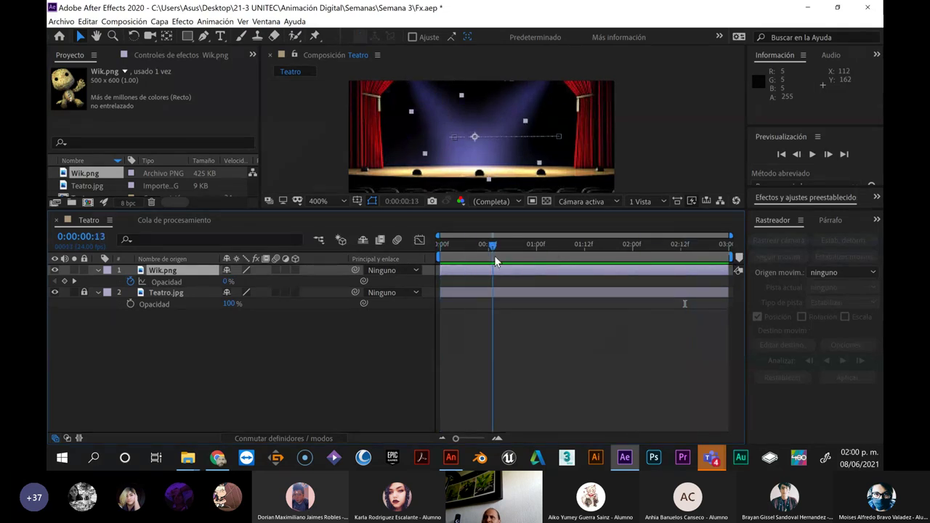
pyautogui.press('space')
pyautogui.hotkey('ctrl', 'z')
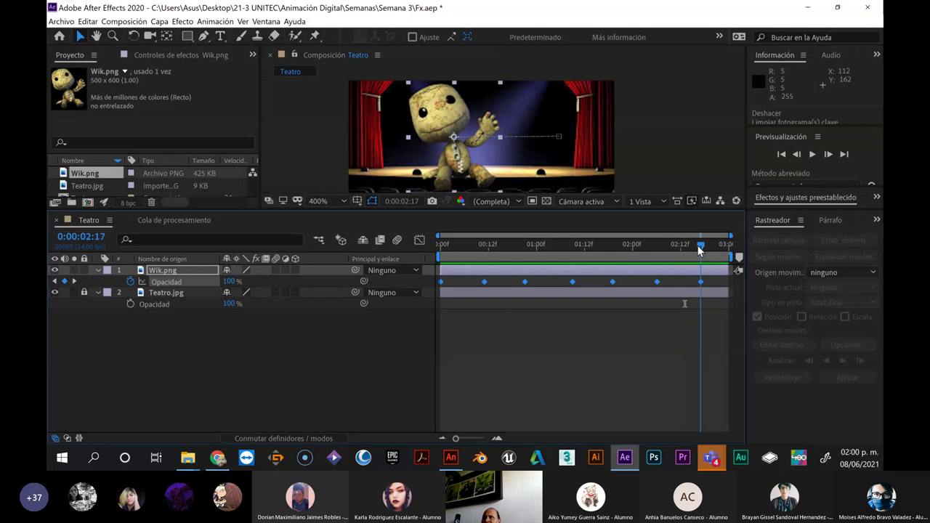
# Clear the Opacity keyframes via the stopwatch, then show Rotation and scrub a preview
pyautogui.moveTo(680, 247); pyautogui.dragTo(425, 249)
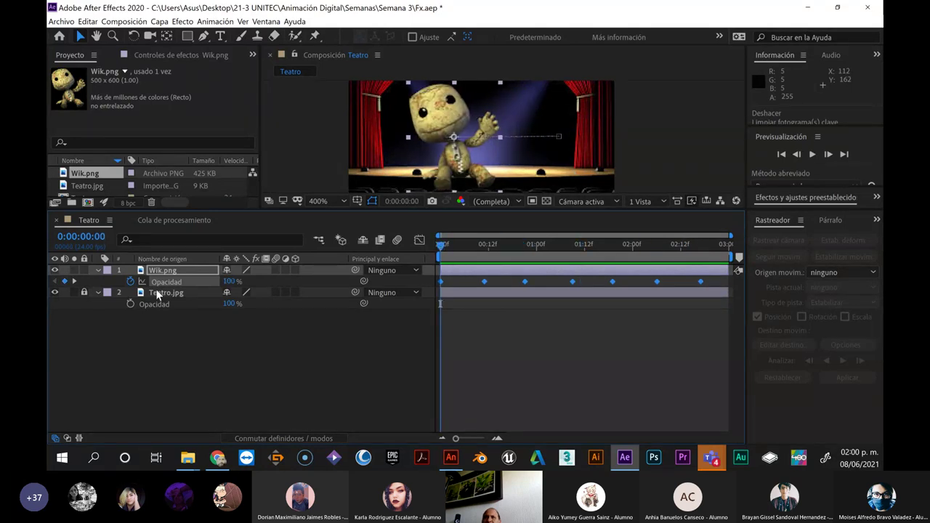
pyautogui.click(130, 281)
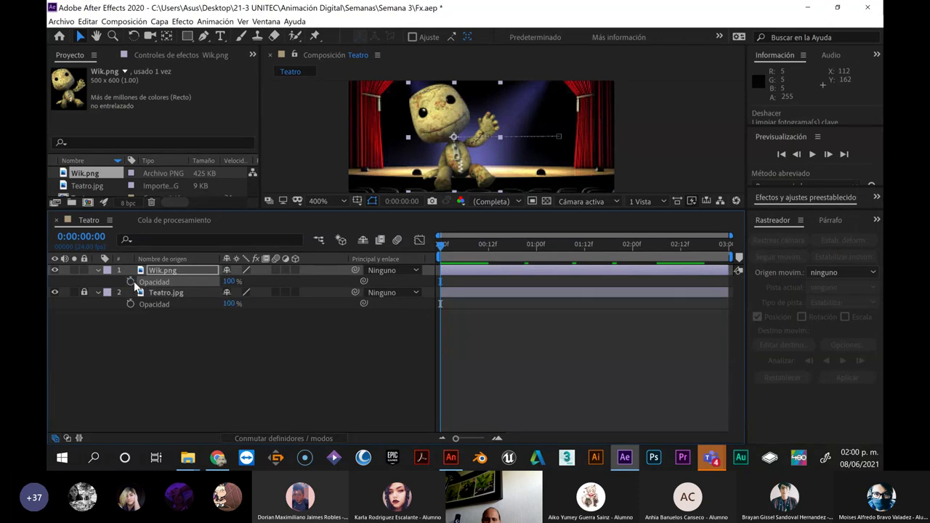
pyautogui.press('t')
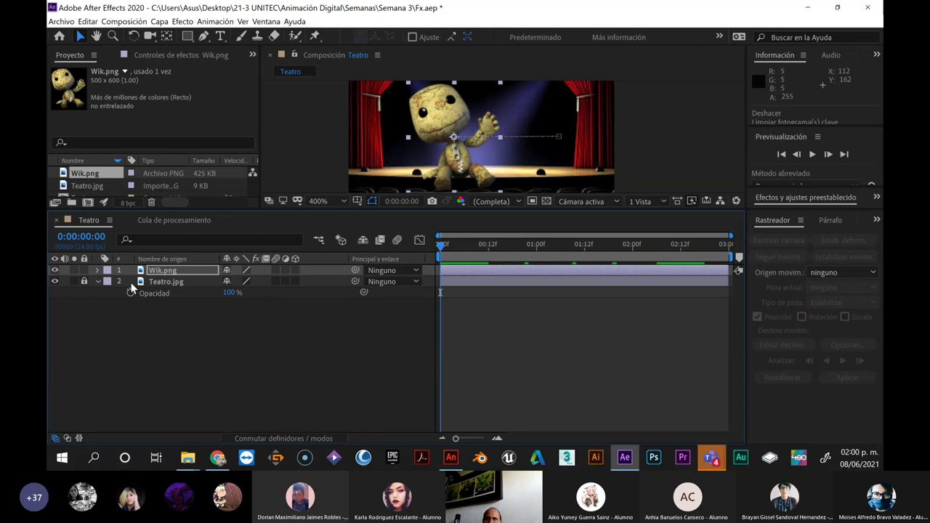
pyautogui.press('r')
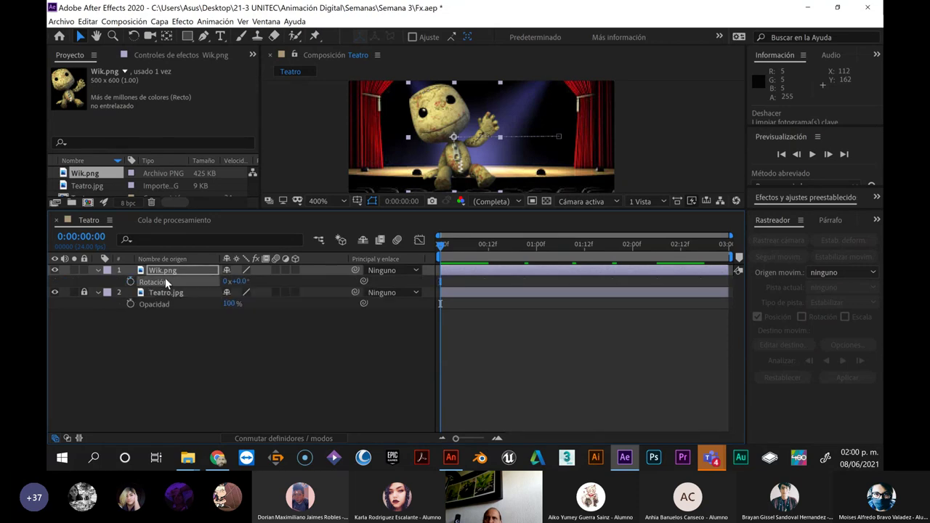
pyautogui.moveTo(443, 244)
pyautogui.mouseDown()
pyautogui.moveTo(402, 245)
pyautogui.moveTo(410, 249)
pyautogui.mouseUp()
# Remove all of Wik's Scale keyframes, keeping it at 17.6%, and preview the result
pyautogui.press('s')
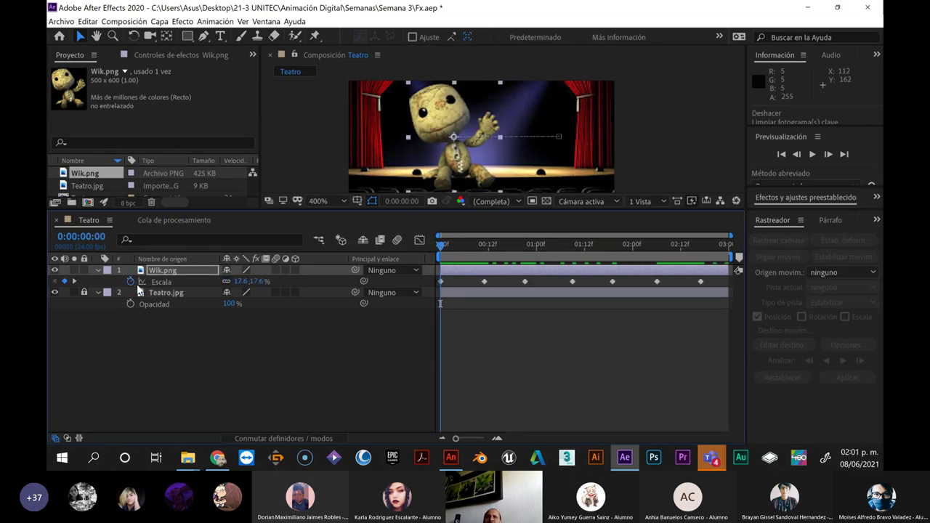
pyautogui.click(131, 282)
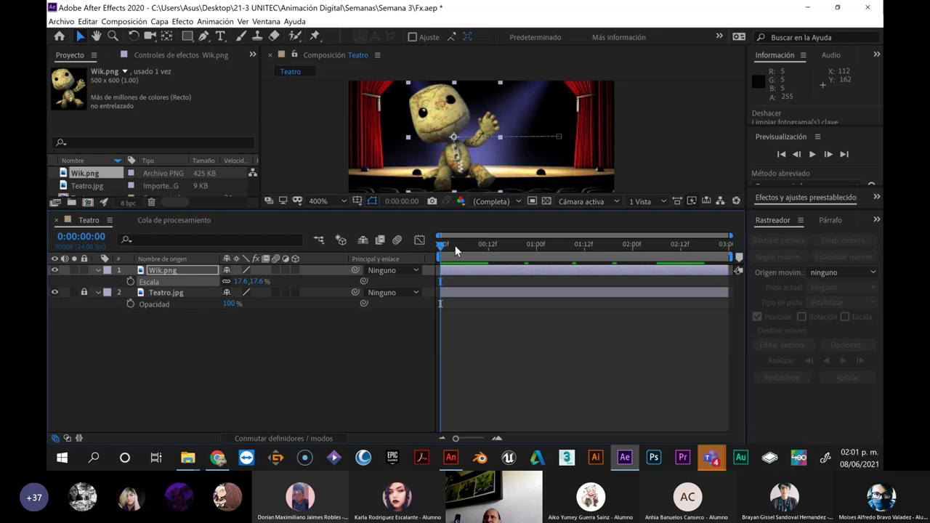
pyautogui.moveTo(455, 244)
pyautogui.mouseDown()
pyautogui.moveTo(678, 252)
pyautogui.moveTo(409, 224)
pyautogui.mouseUp()
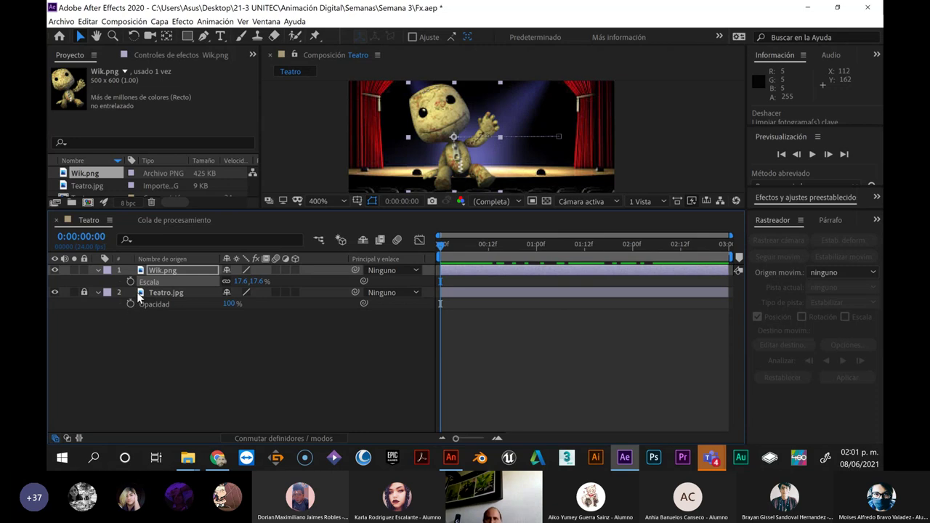
pyautogui.press('s')
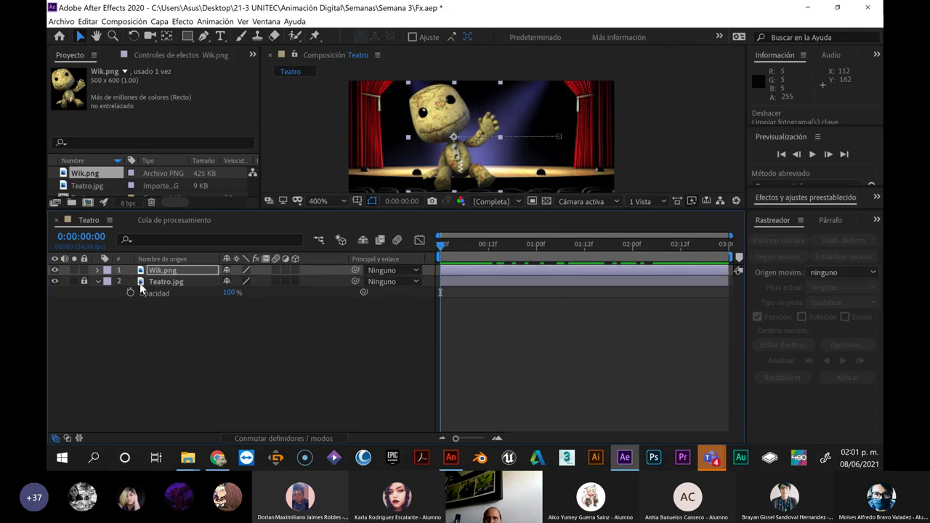
pyautogui.moveTo(441, 248); pyautogui.dragTo(440, 241)
# Zoom the stage view between 400% and 800% magnification
pyautogui.moveTo(443, 248); pyautogui.dragTo(439, 248)
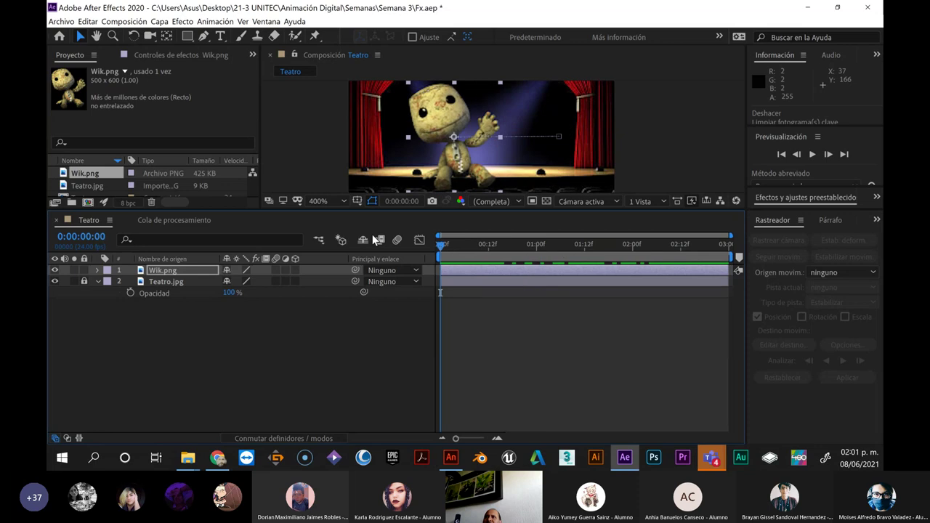
pyautogui.press('.')
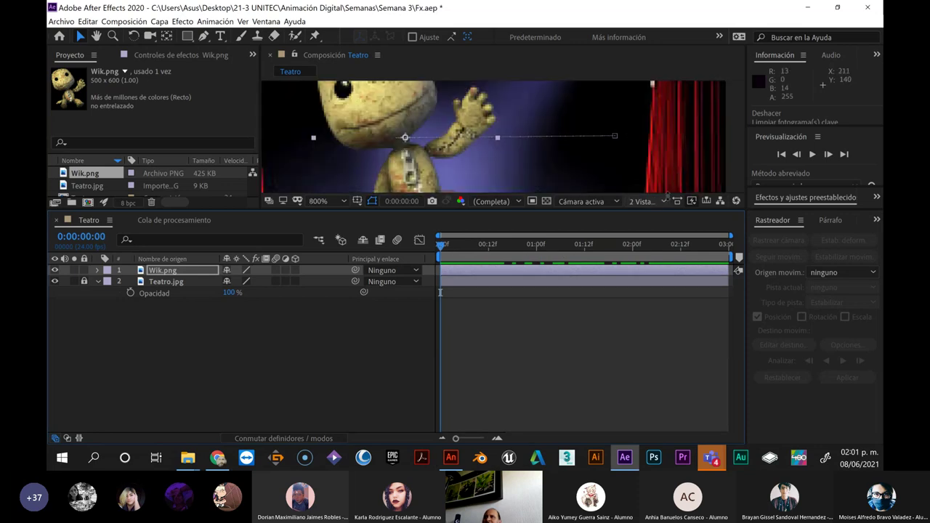
pyautogui.press(',')
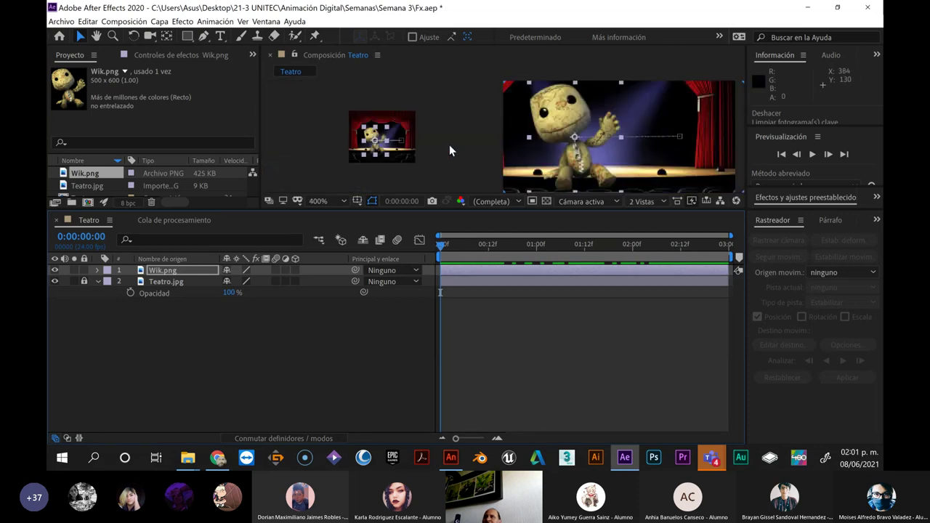
pyautogui.press('.')
pyautogui.press(',')
pyautogui.press('.')
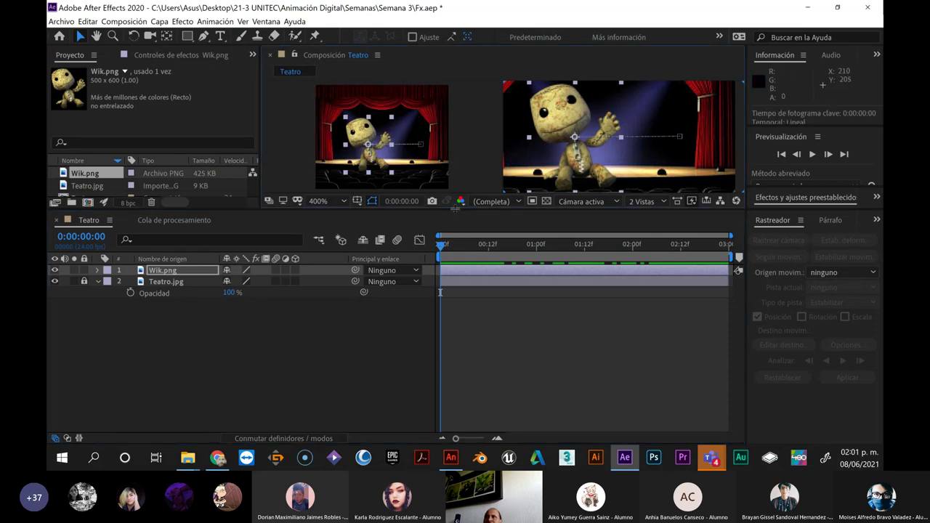
# Enlarge the viewer area, switch between the left and right views, and select the Wik layer
pyautogui.moveTo(455, 209); pyautogui.dragTo(455, 264)
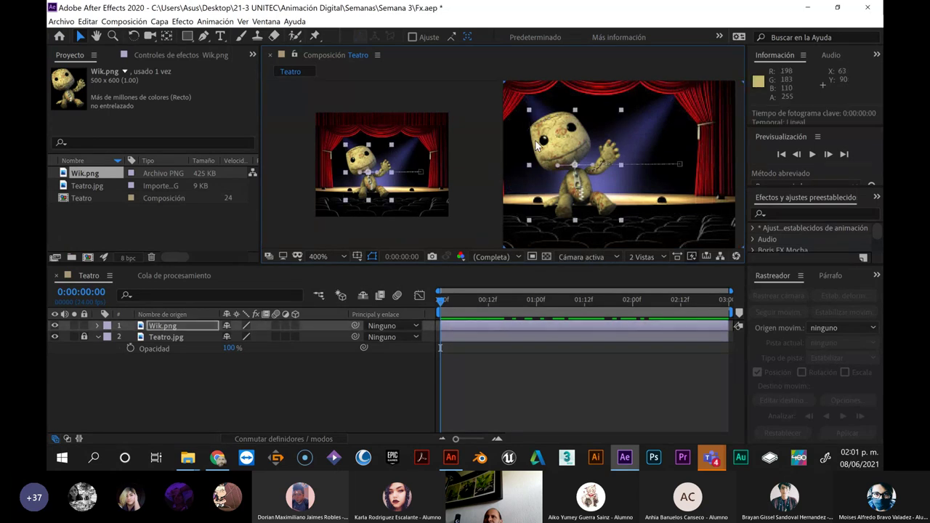
pyautogui.click(487, 98)
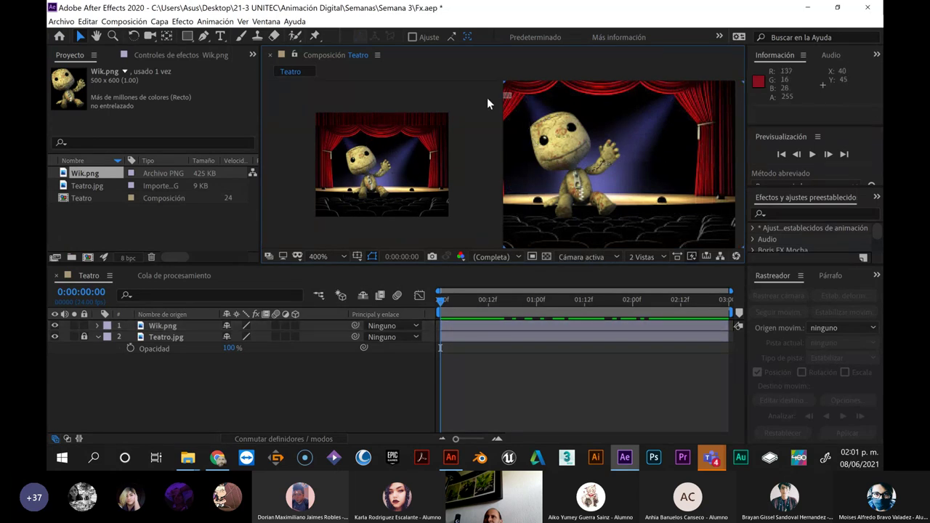
pyautogui.click(527, 114)
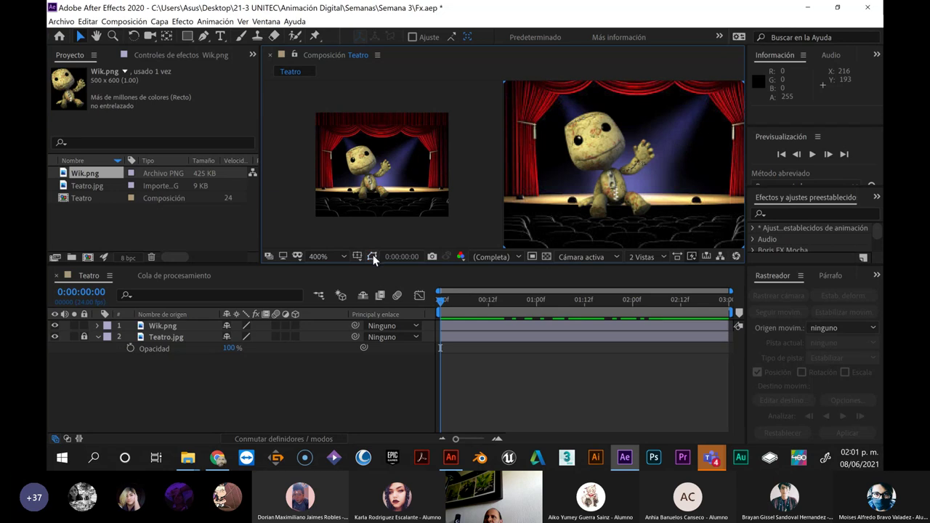
pyautogui.scroll(3, 400, 155)
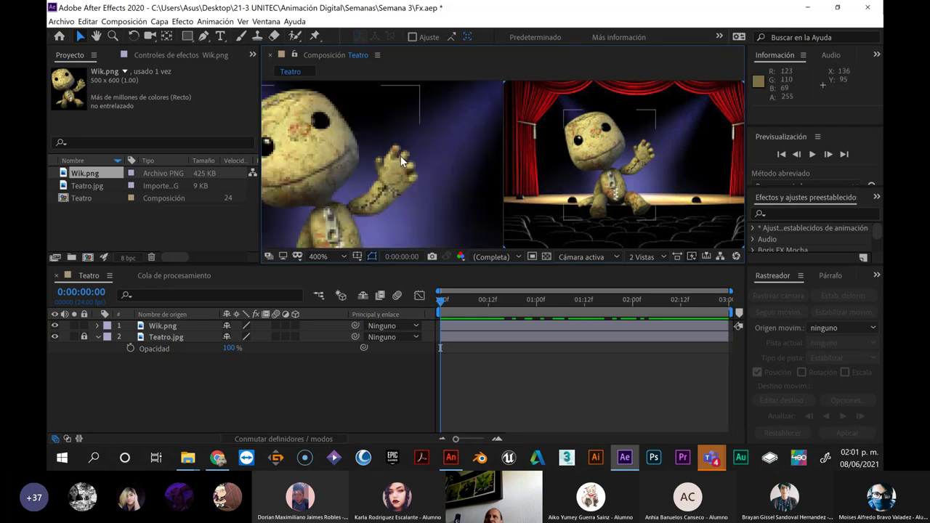
pyautogui.scroll(-2, 401, 156)
pyautogui.scroll(-4, 406, 156)
pyautogui.scroll(3, 406, 156)
pyautogui.scroll(2, 409, 155)
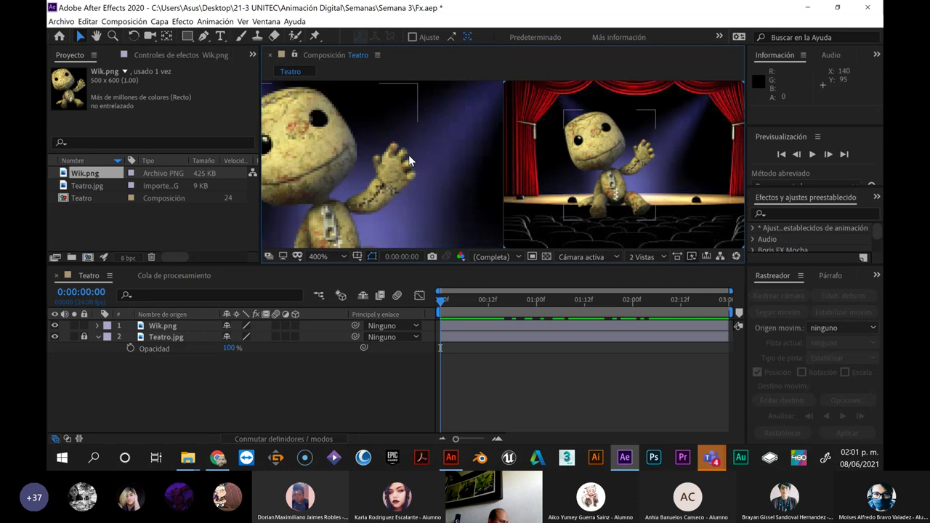
pyautogui.scroll(-1, 410, 154)
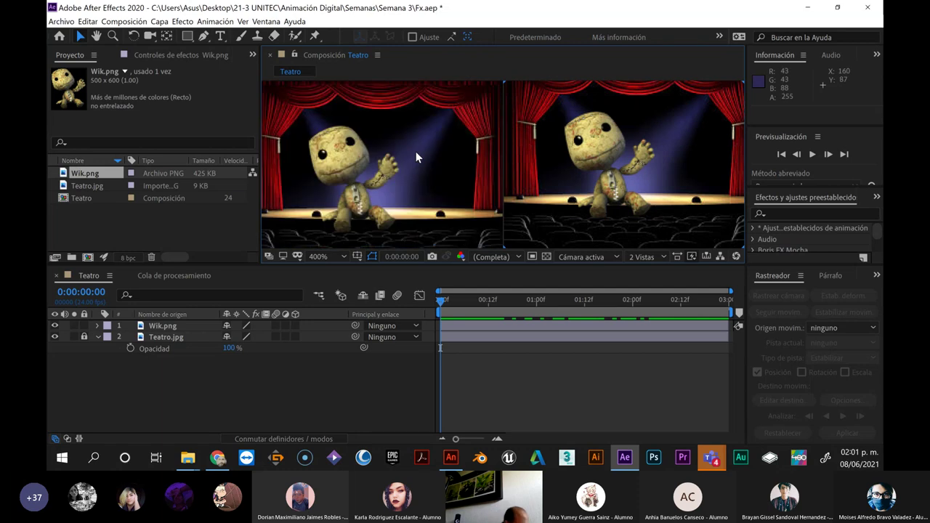
pyautogui.click(393, 150)
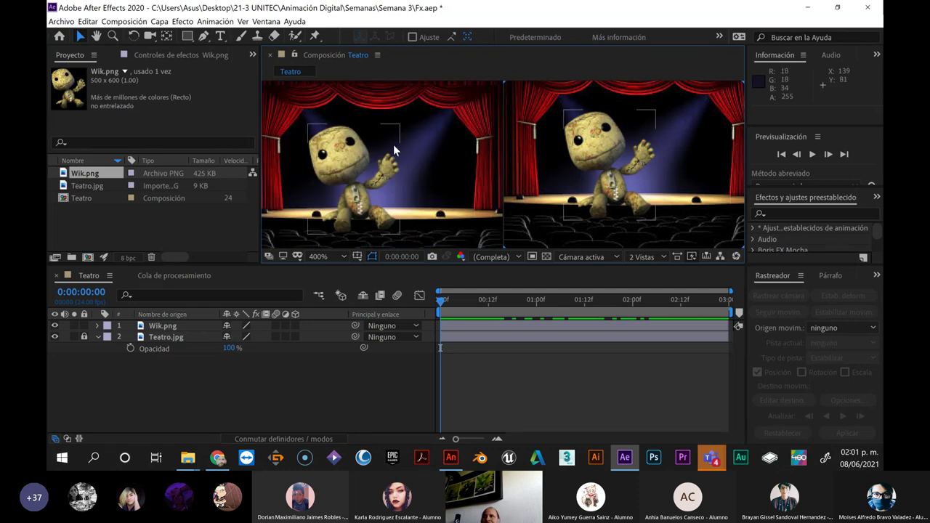
pyautogui.click(332, 172)
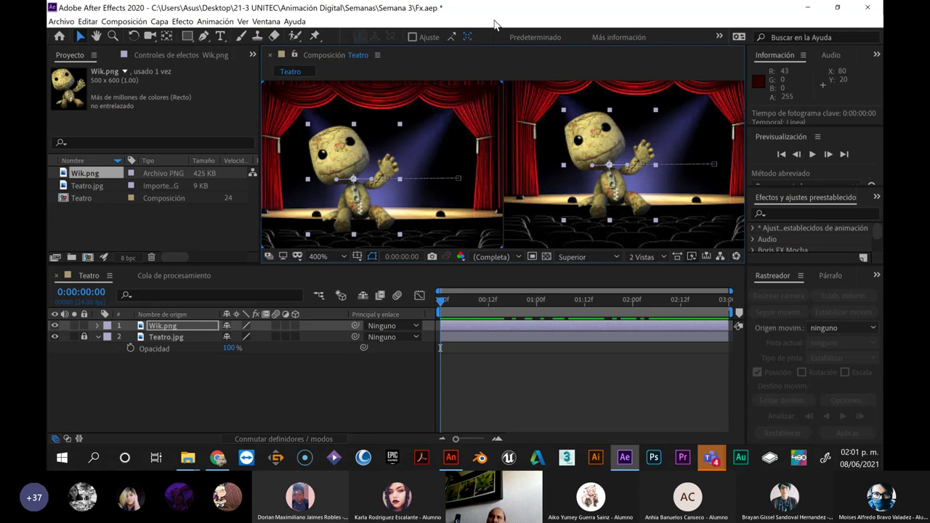
# Choose the Puppet Position Pin Tool and place a pin on the doll's body
pyautogui.hotkey('ctrl', 'p')
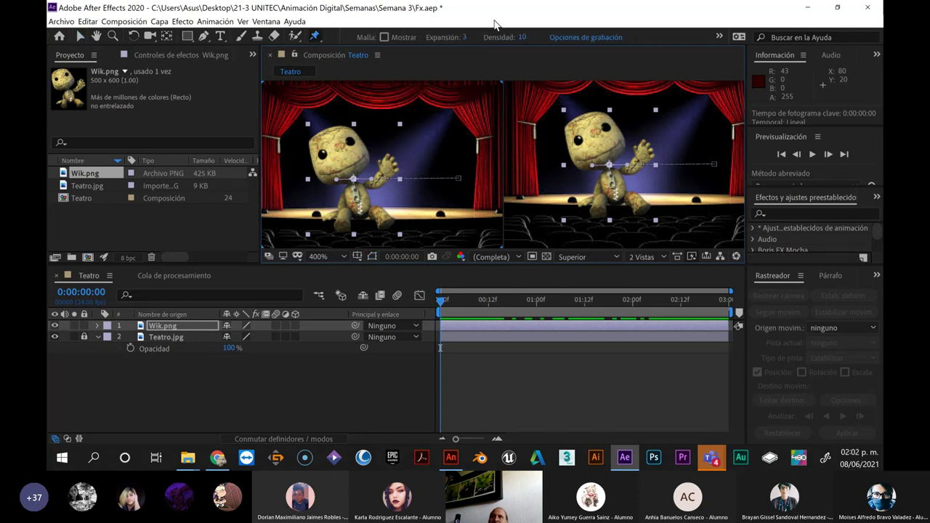
pyautogui.click(318, 37)
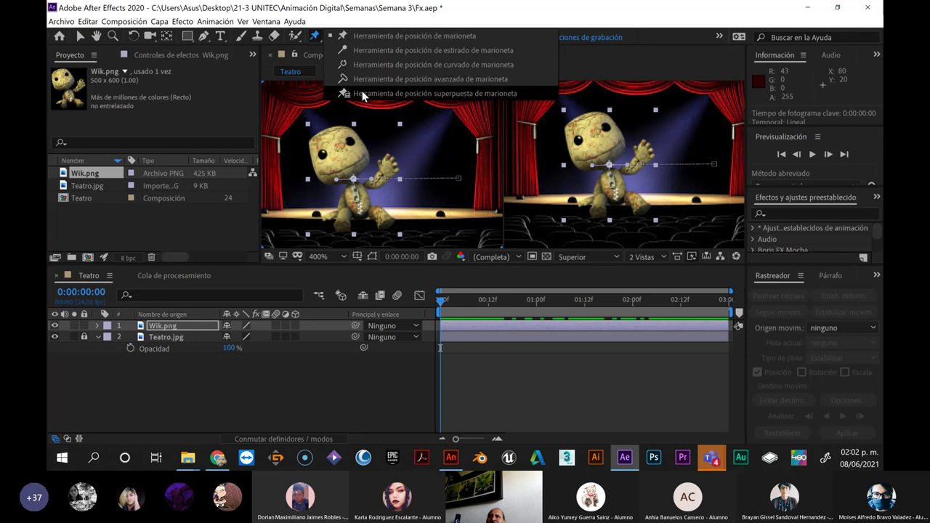
pyautogui.click(381, 35)
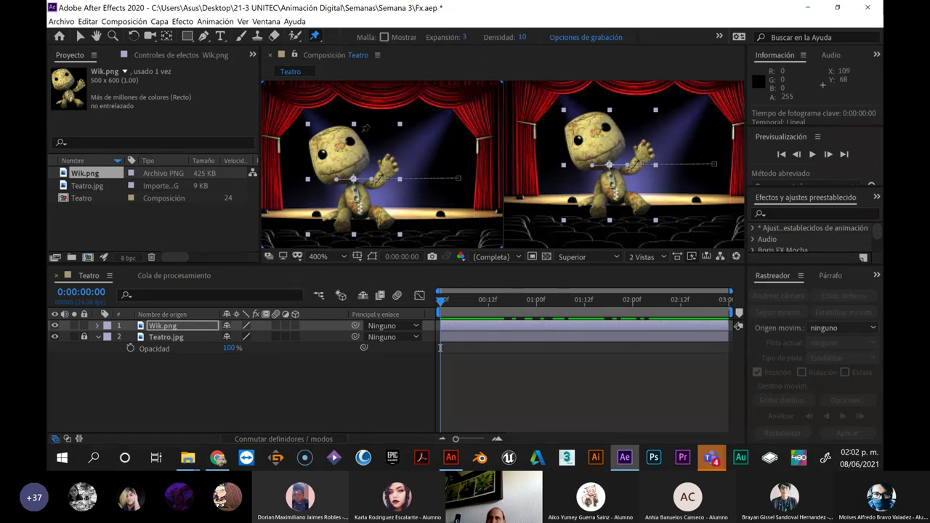
pyautogui.click(367, 185)
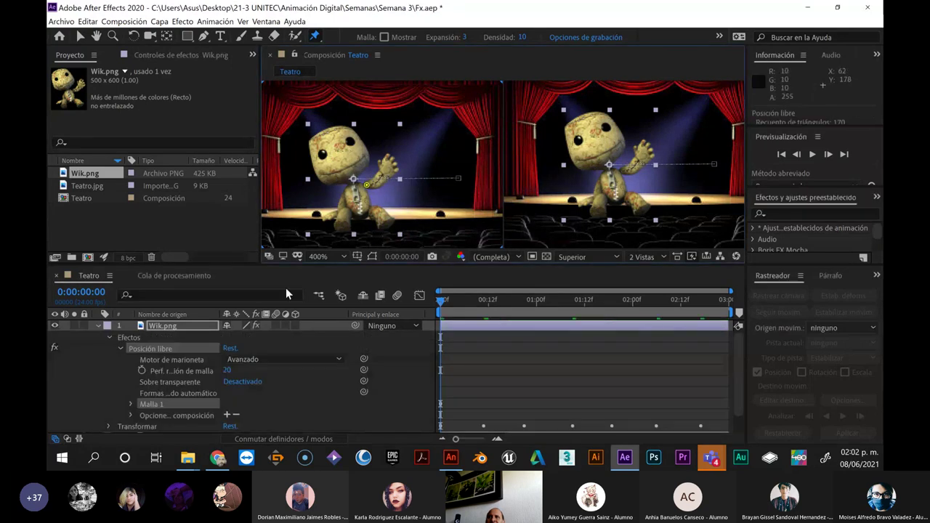
# Reselect the Wik layer, then pin the doll's body and its raised arm
pyautogui.click(80, 37)
pyautogui.click(433, 142)
pyautogui.click(387, 171)
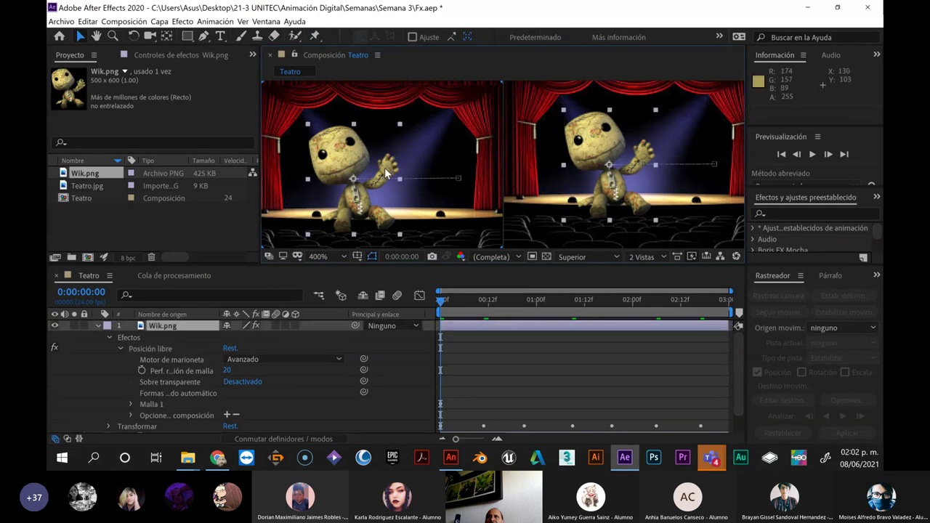
pyautogui.click(432, 154)
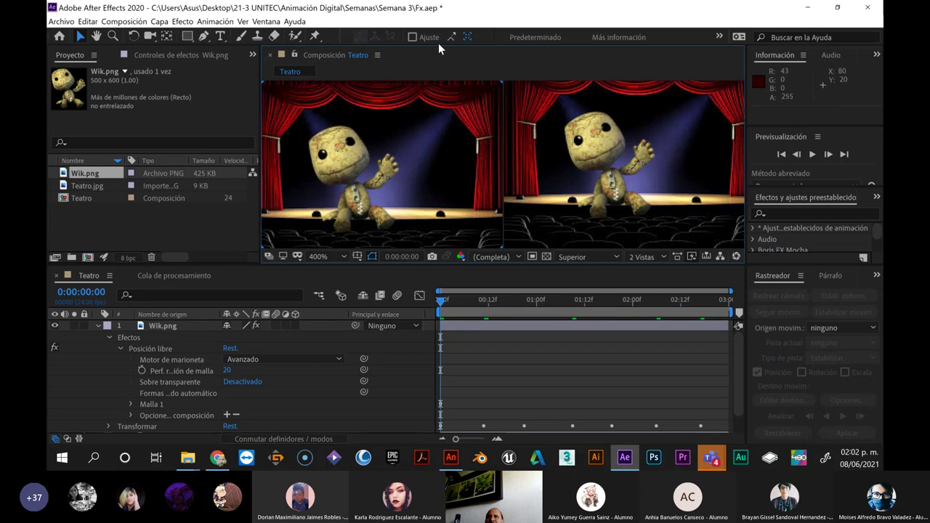
pyautogui.click(315, 36)
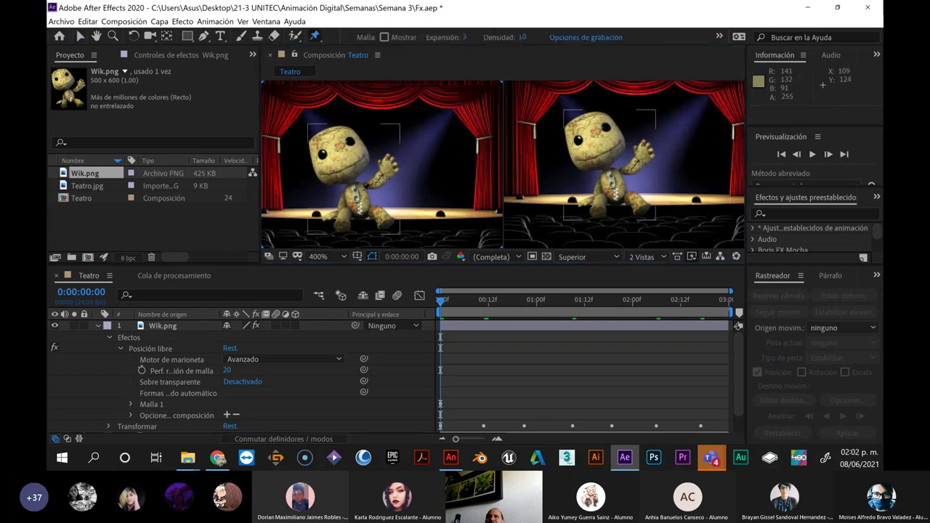
pyautogui.click(365, 185)
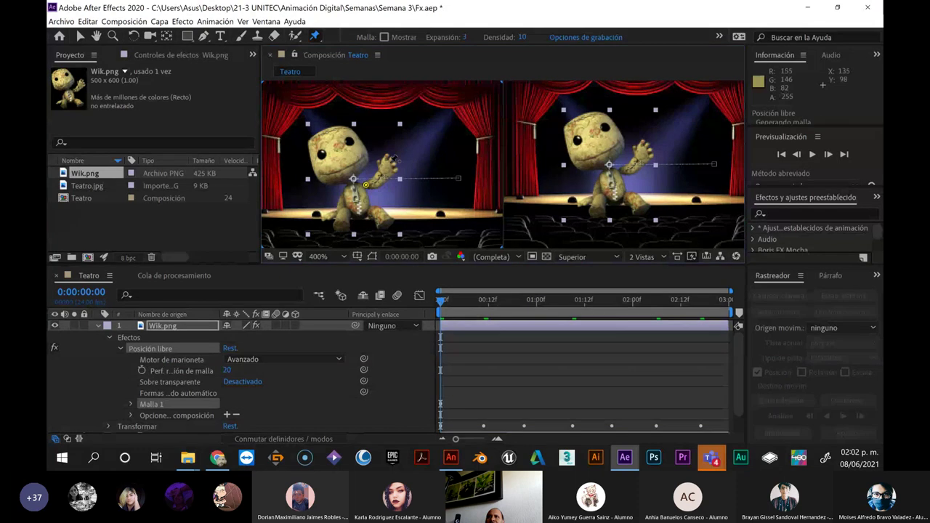
pyautogui.click(390, 163)
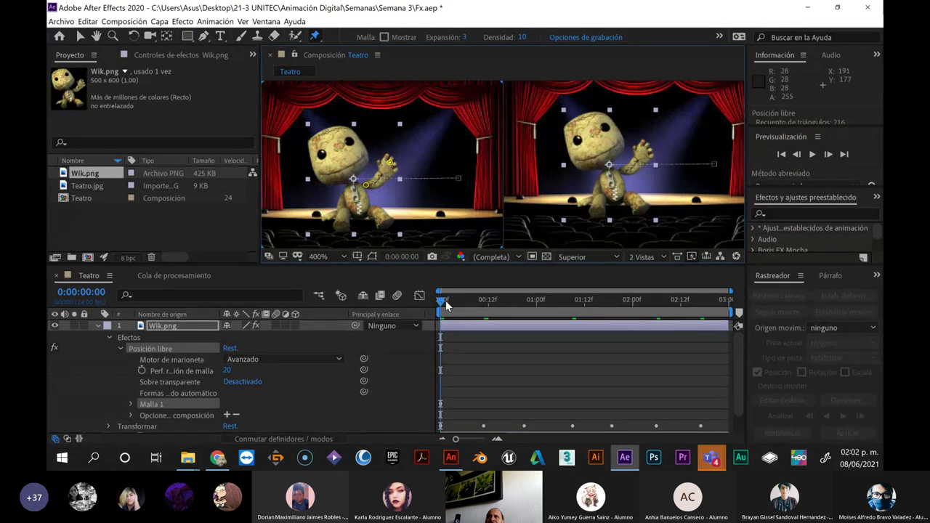
# At 0:00:00:04, clear all Position keyframes from Wik.png, leaving Position at 103.6,114.0
pyautogui.moveTo(442, 304); pyautogui.dragTo(457, 306)
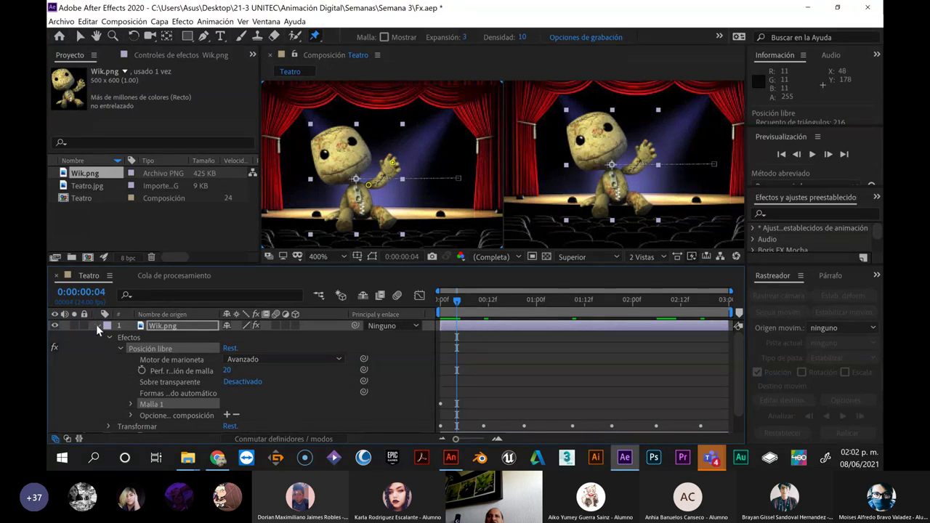
pyautogui.click(100, 326)
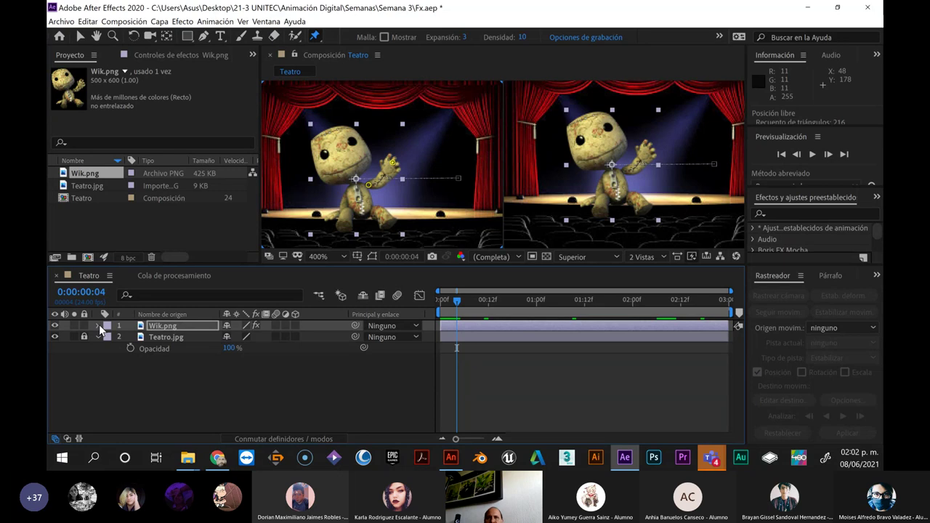
pyautogui.press('p')
pyautogui.click(130, 337)
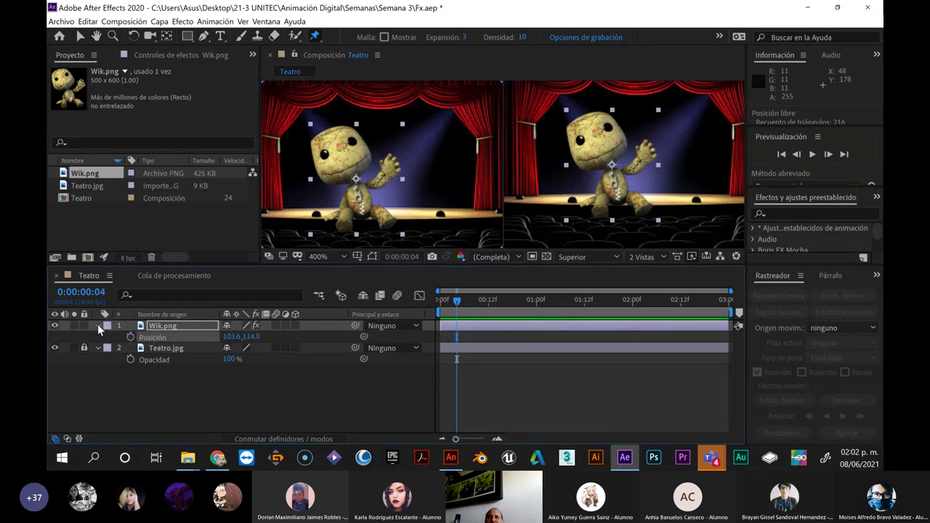
pyautogui.click(97, 325)
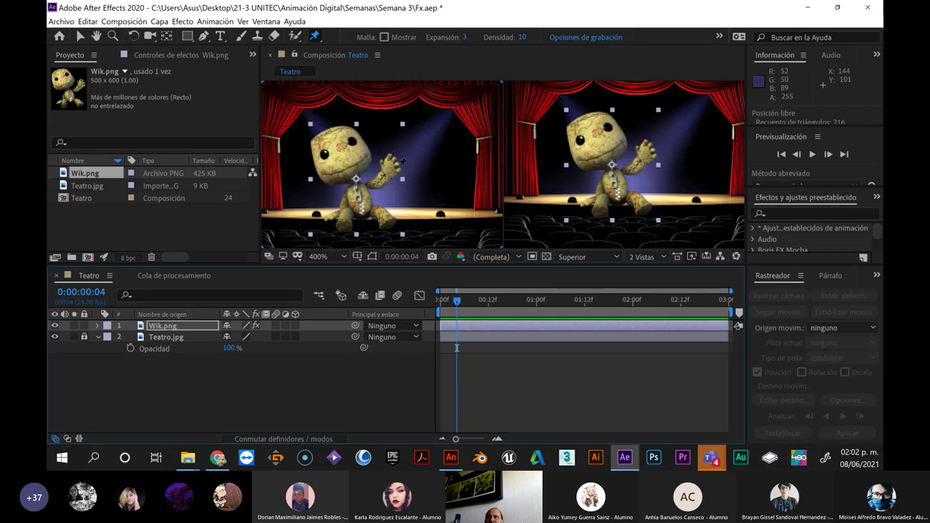
# Pin Wik's raised hand, bend the arm up-right, and undo the final arm drag
pyautogui.click(392, 162)
pyautogui.moveTo(393, 163); pyautogui.dragTo(409, 153)
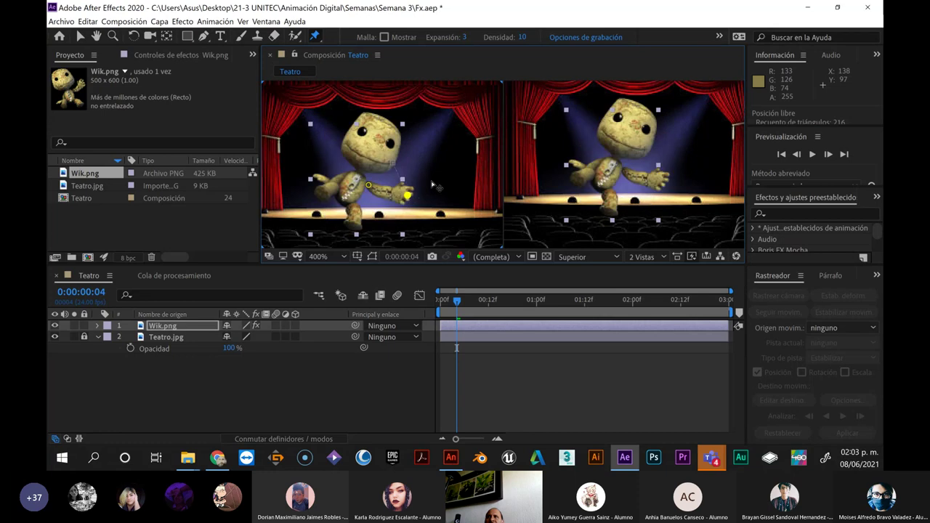
pyautogui.moveTo(410, 154)
pyautogui.mouseDown()
pyautogui.moveTo(429, 137)
pyautogui.moveTo(393, 188)
pyautogui.moveTo(403, 161)
pyautogui.mouseUp()
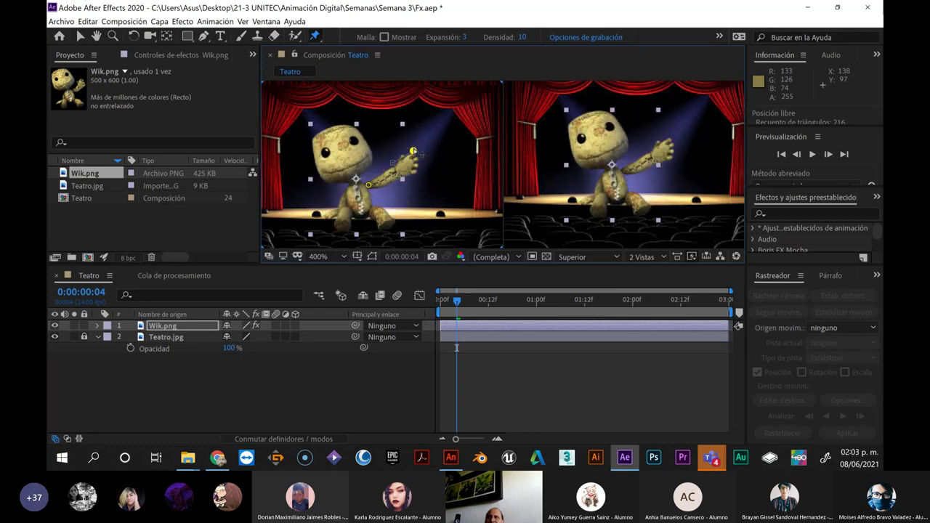
pyautogui.hotkey('ctrl', 'z')
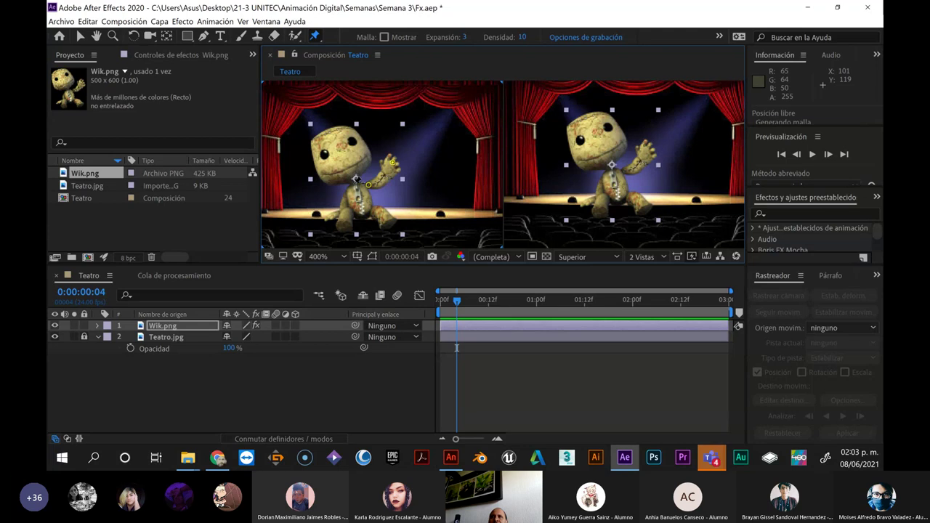
# Add Puppet Position pins on Wik's waist and head, settling the head pin slightly left
pyautogui.click(354, 185)
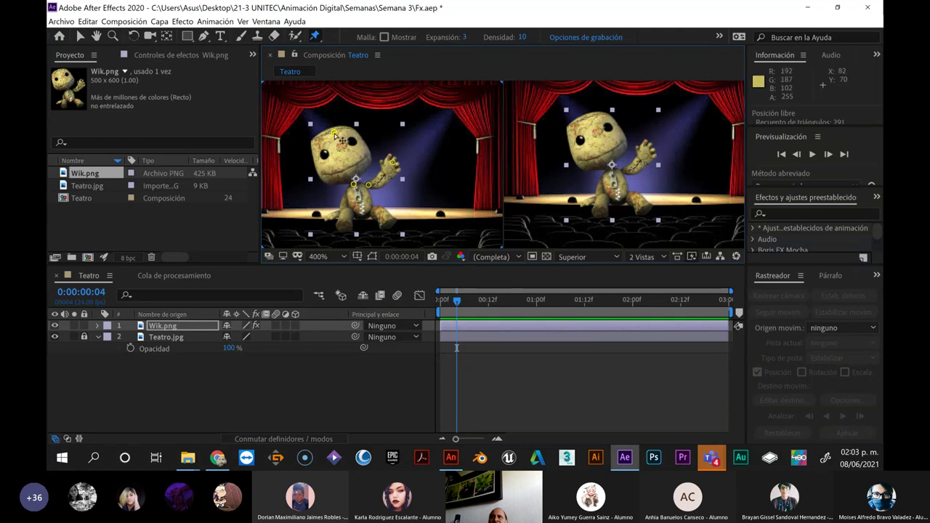
pyautogui.moveTo(338, 131)
pyautogui.mouseDown()
pyautogui.moveTo(347, 140)
pyautogui.moveTo(337, 137)
pyautogui.mouseUp()
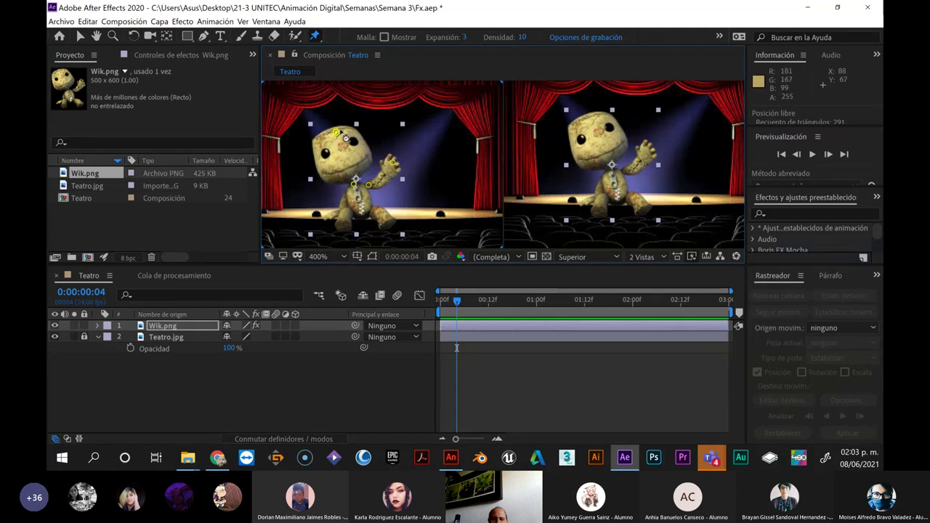
pyautogui.moveTo(339, 137); pyautogui.dragTo(333, 134)
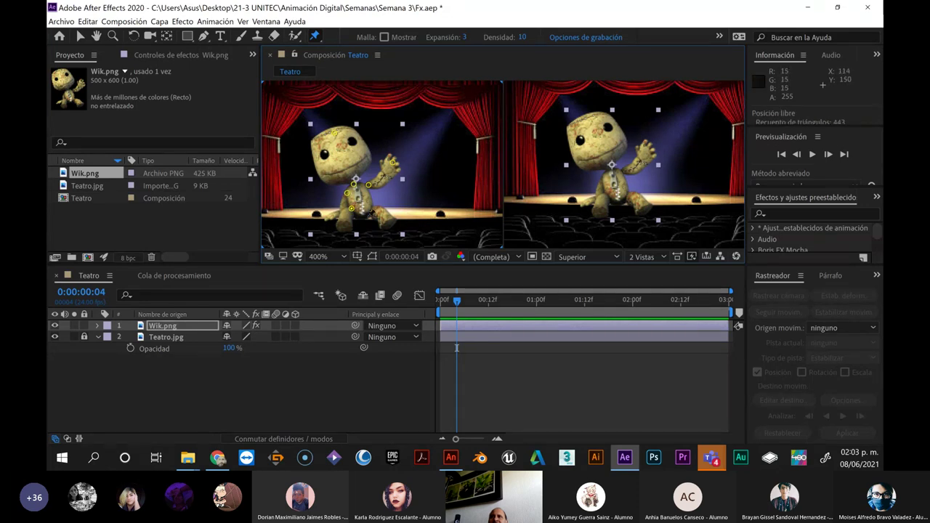
# Pin Wik's feet and lower torso, then undo a trial bend of the raised arm
pyautogui.click(362, 218)
pyautogui.click(371, 210)
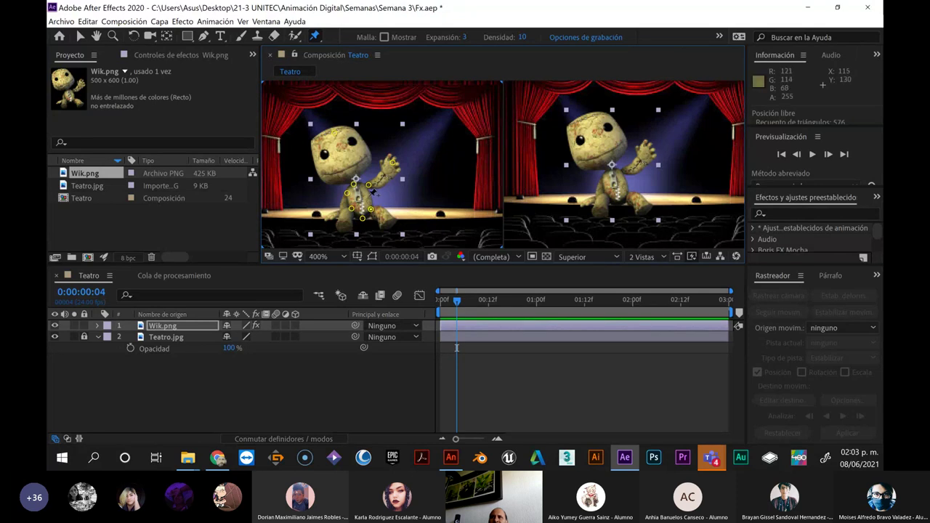
pyautogui.click(369, 195)
pyautogui.moveTo(392, 164)
pyautogui.mouseDown()
pyautogui.moveTo(383, 169)
pyautogui.moveTo(396, 161)
pyautogui.mouseUp()
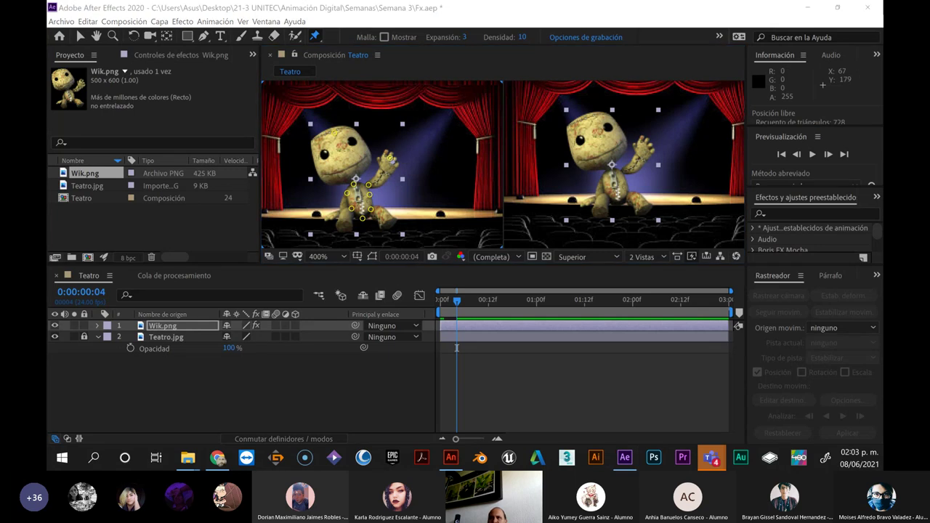
pyautogui.click(409, 156)
pyautogui.hotkey('ctrl', 'z')
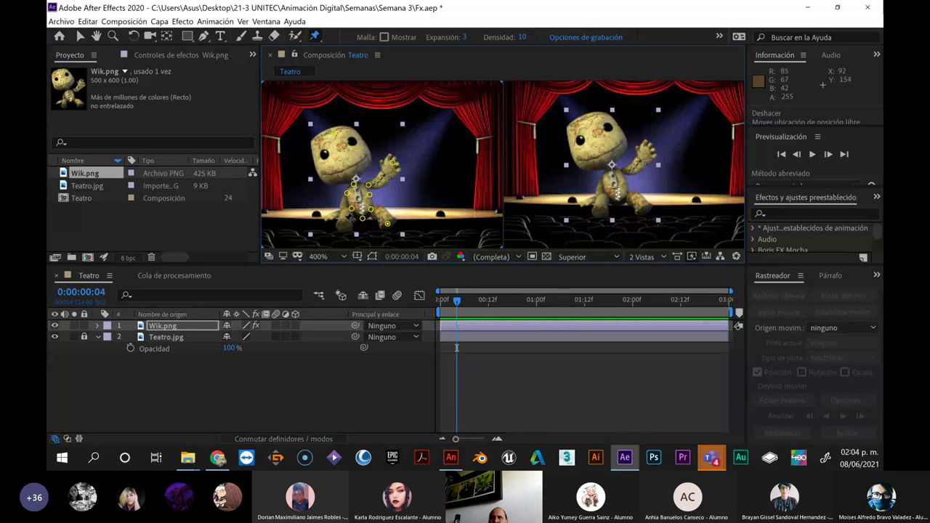
# Add several Puppet Position pins along Wik's legs, nudging the first one slightly
pyautogui.click(341, 226)
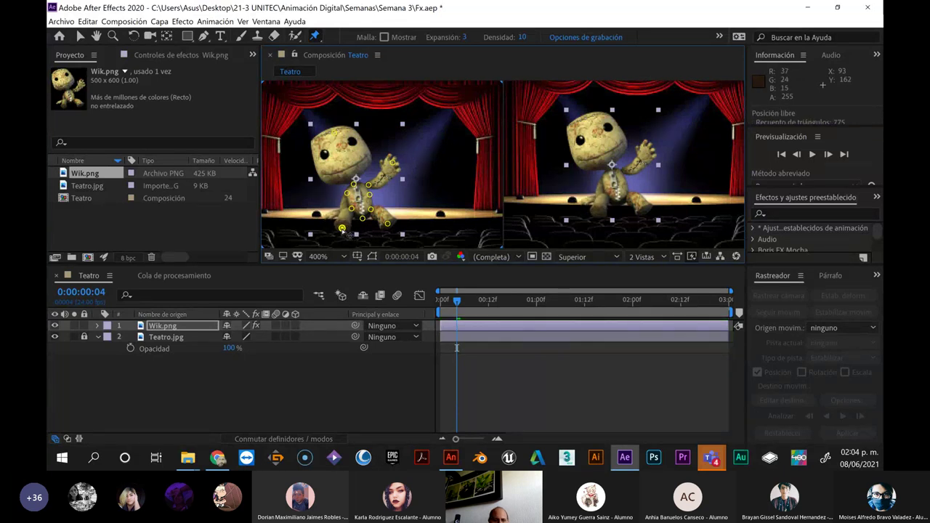
pyautogui.moveTo(341, 229); pyautogui.dragTo(344, 229)
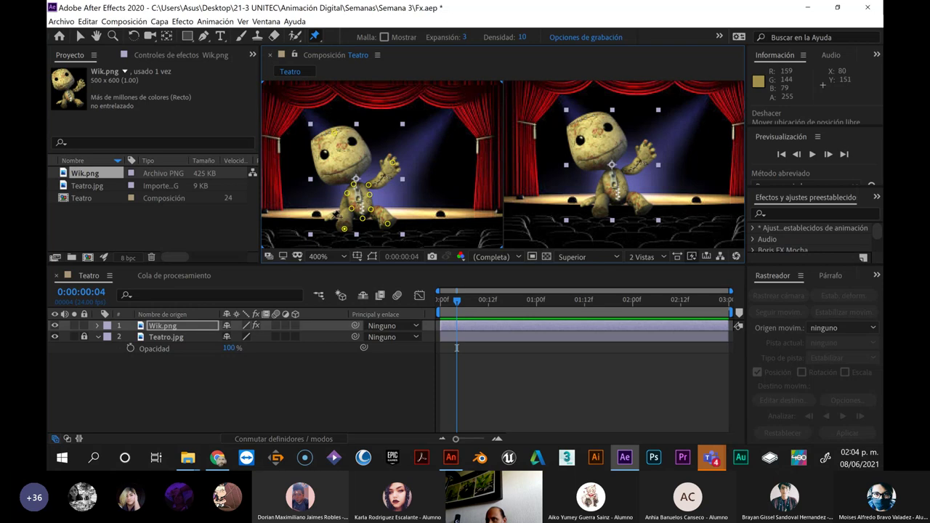
pyautogui.click(329, 216)
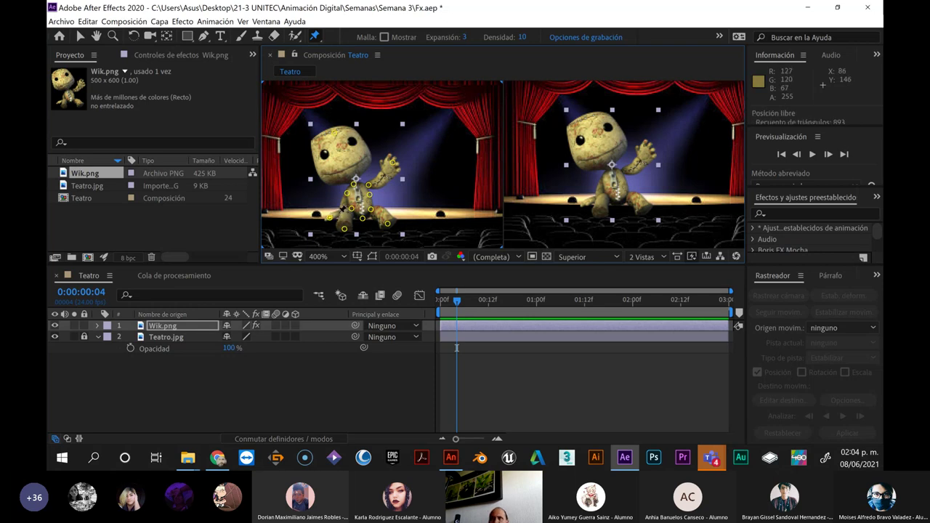
pyautogui.click(336, 214)
# Pin Wik's head and undo a trial tilt to the left
pyautogui.click(342, 136)
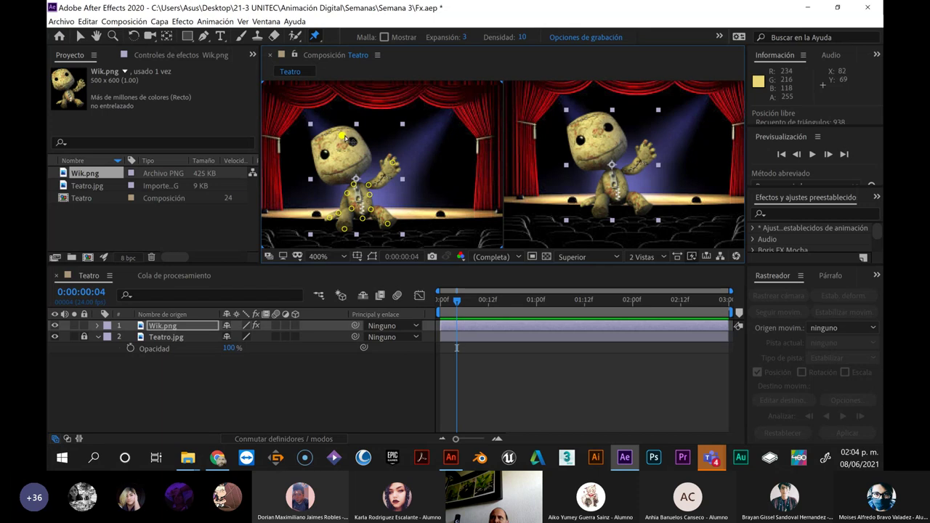
pyautogui.moveTo(342, 135); pyautogui.dragTo(325, 133)
pyautogui.hotkey('ctrl', 'z')
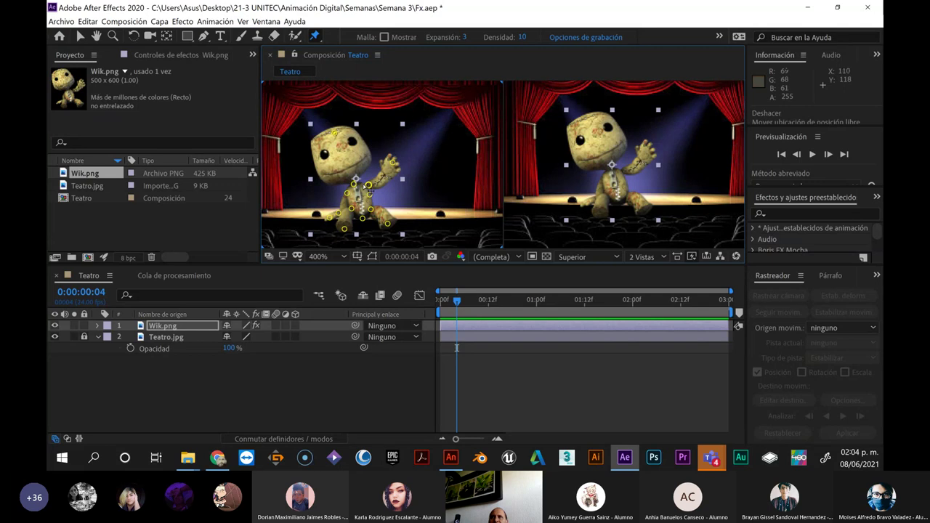
pyautogui.scroll(1, 368, 194)
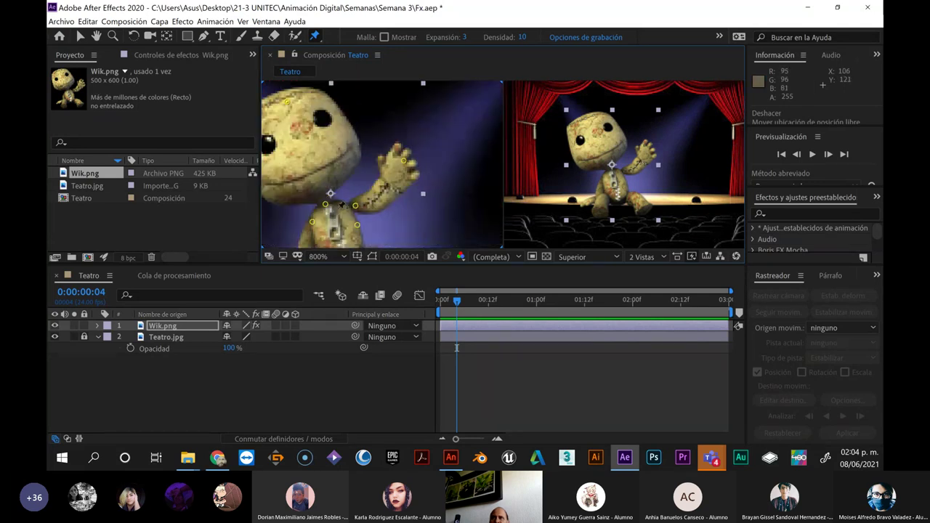
pyautogui.scroll(-1, 397, 198)
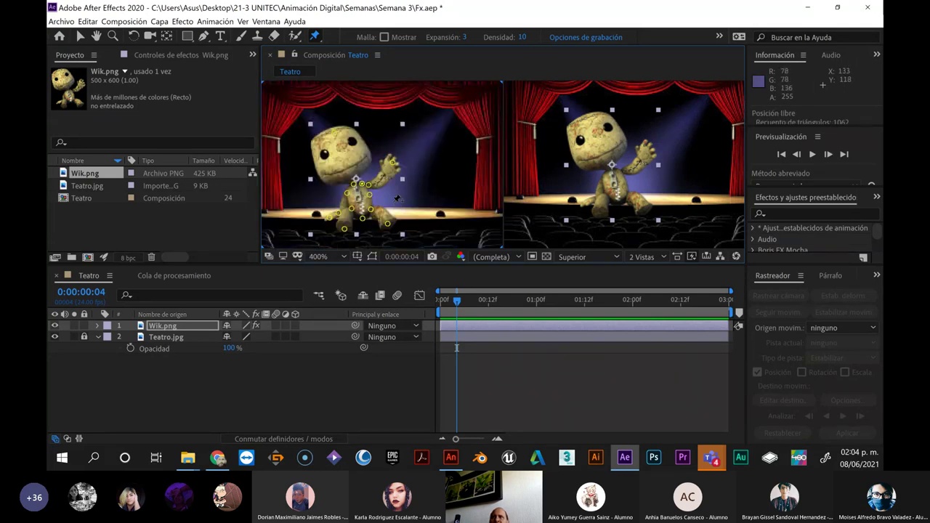
# Undo test moves of the arm and lower-leg pins, then return the playhead to 0:00:00:00
pyautogui.moveTo(393, 165); pyautogui.dragTo(401, 168)
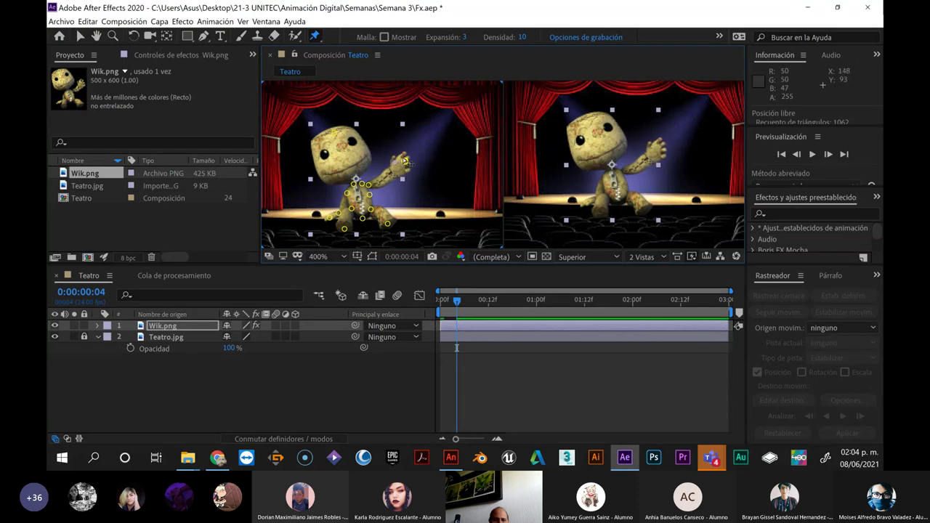
pyautogui.hotkey('ctrl', 'z')
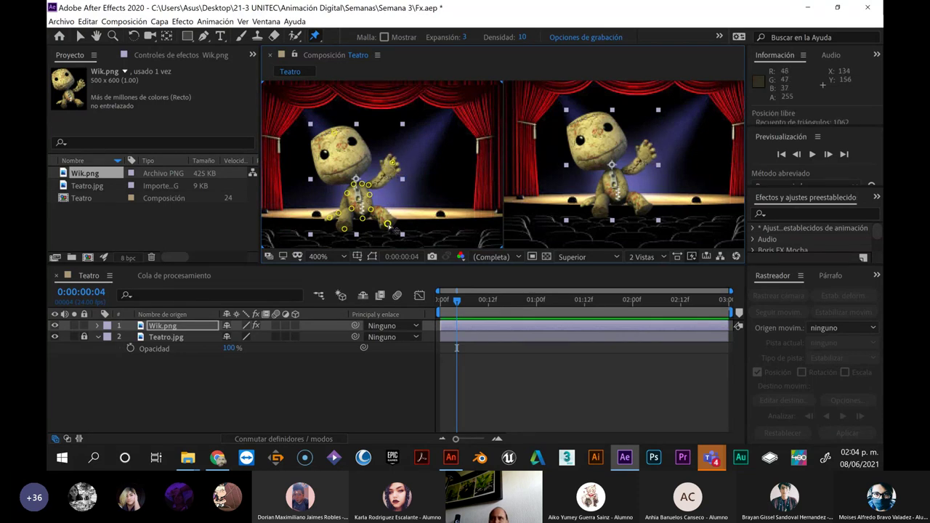
pyautogui.moveTo(388, 223); pyautogui.dragTo(339, 228)
pyautogui.hotkey('ctrl', 'z')
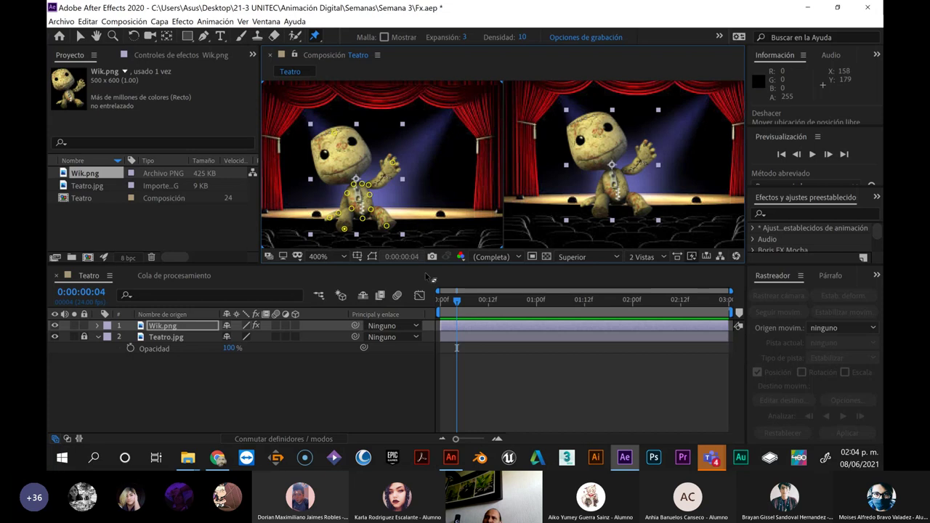
pyautogui.moveTo(456, 300); pyautogui.dragTo(391, 299)
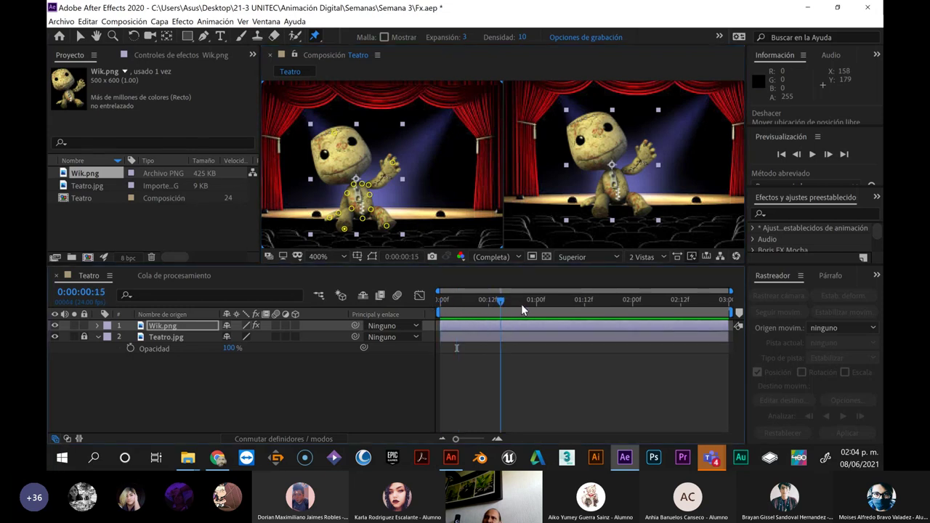
# Restore down the After Effects window and shift it right to make room for the reference video
pyautogui.click(837, 6)
pyautogui.moveTo(596, 14); pyautogui.dragTo(668, 13)
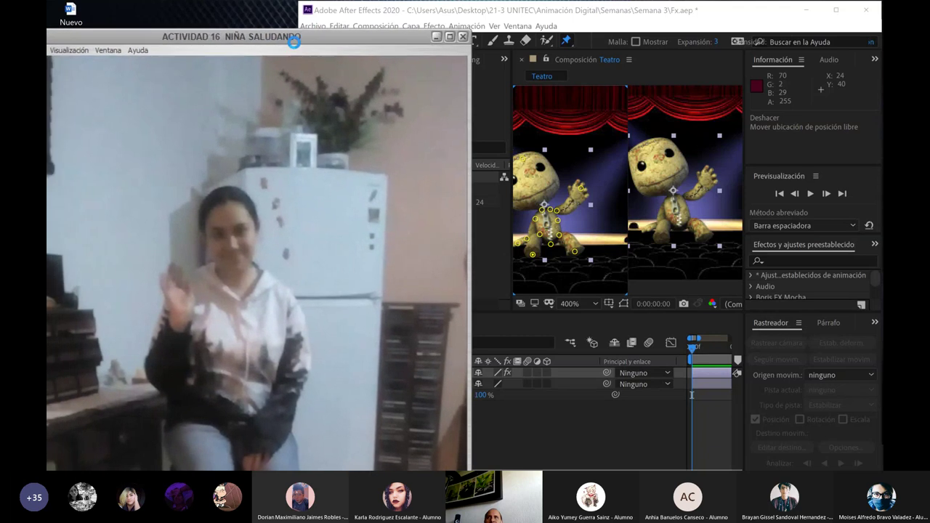
# Set the QuickTime reference video's view size to 50%
pyautogui.click(81, 54)
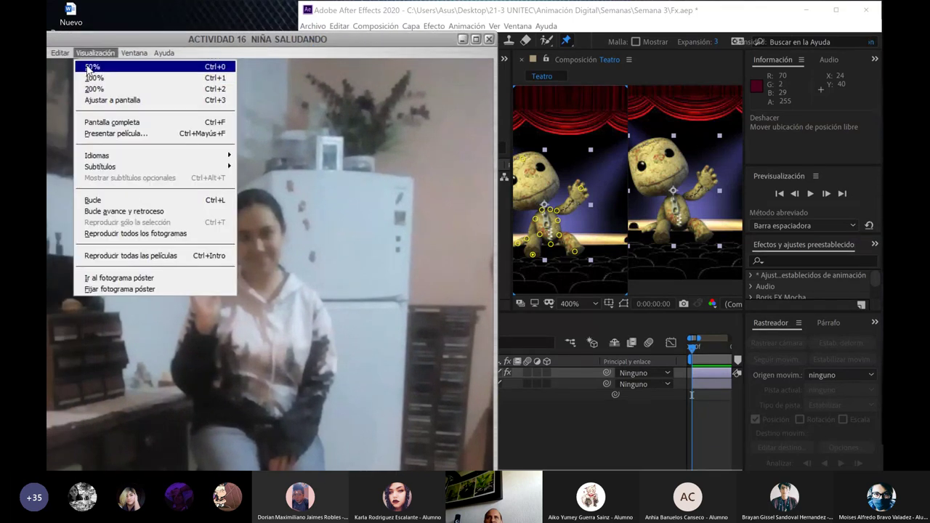
pyautogui.click(80, 64)
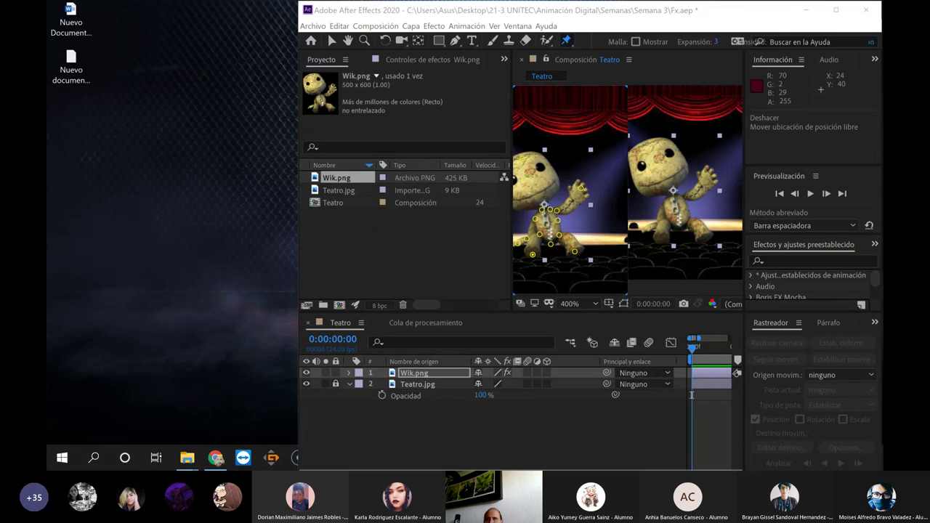
# Place QuickTime beside After Effects and scrub the girl's wave to the end and back to 00:00:00
pyautogui.moveTo(47, 43); pyautogui.dragTo(163, 29)
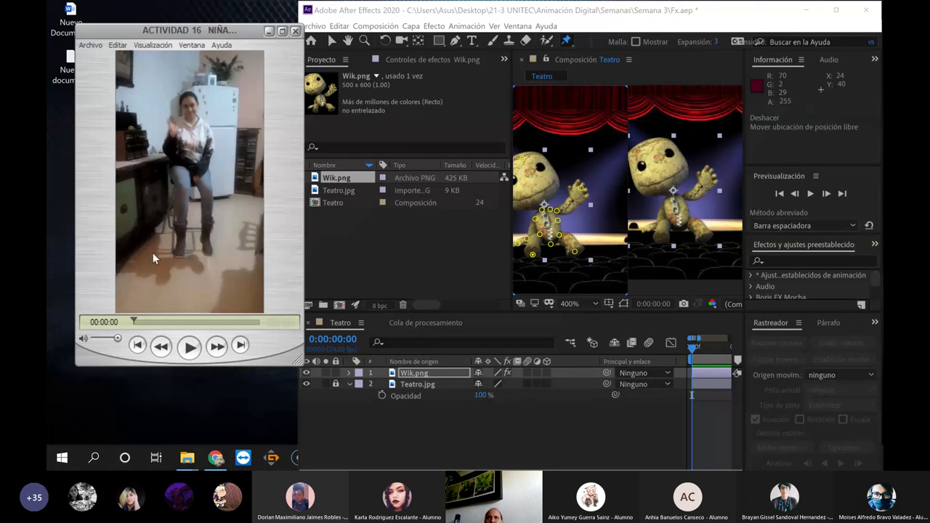
pyautogui.moveTo(134, 322); pyautogui.dragTo(169, 322)
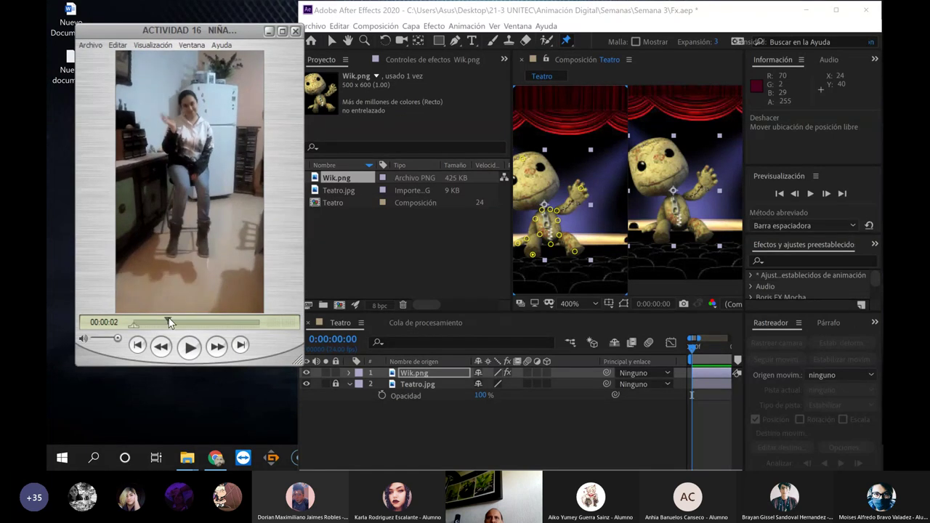
pyautogui.moveTo(168, 322); pyautogui.dragTo(180, 320)
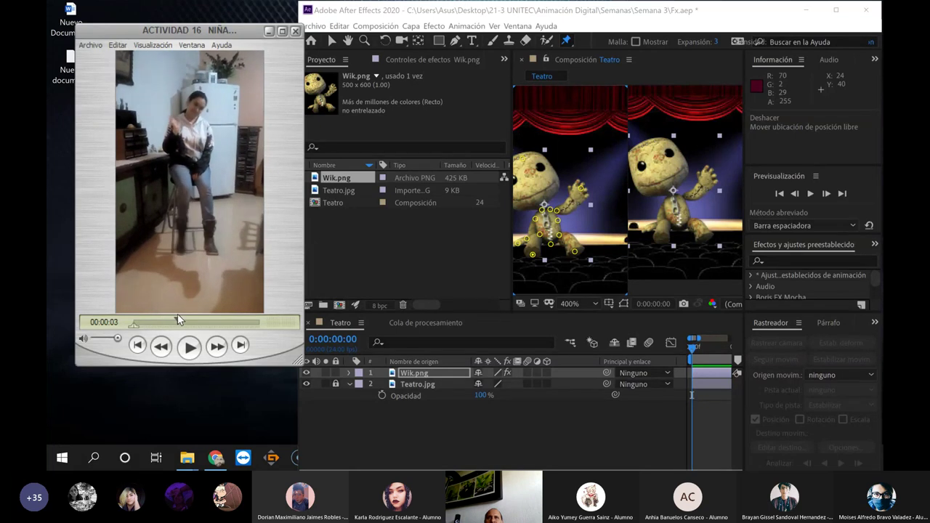
pyautogui.moveTo(179, 314); pyautogui.dragTo(177, 314)
pyautogui.moveTo(177, 320); pyautogui.dragTo(285, 327)
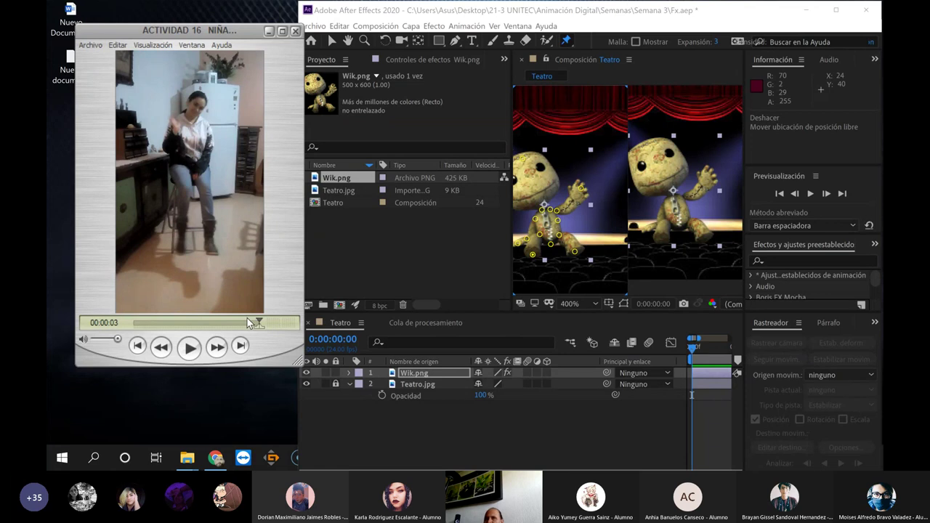
pyautogui.moveTo(247, 321)
pyautogui.mouseDown()
pyautogui.moveTo(260, 321)
pyautogui.moveTo(124, 322)
pyautogui.mouseUp()
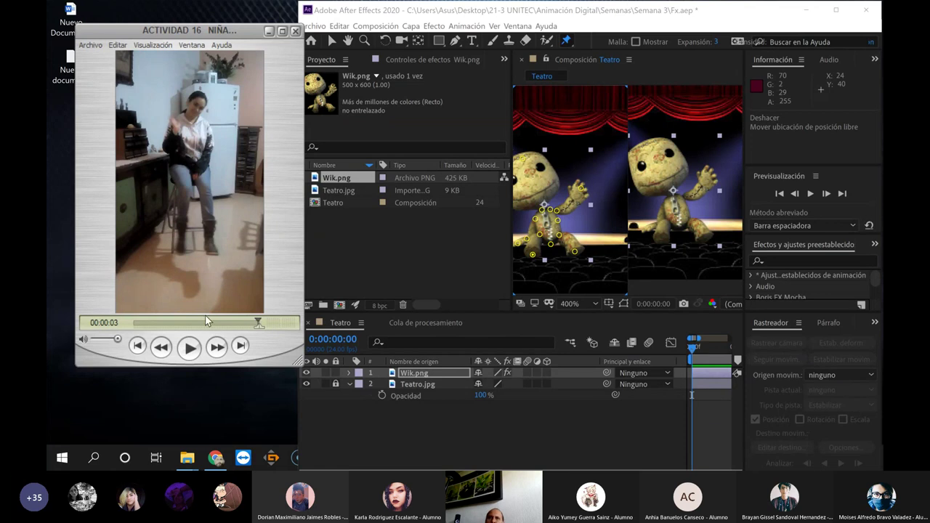
pyautogui.click(125, 322)
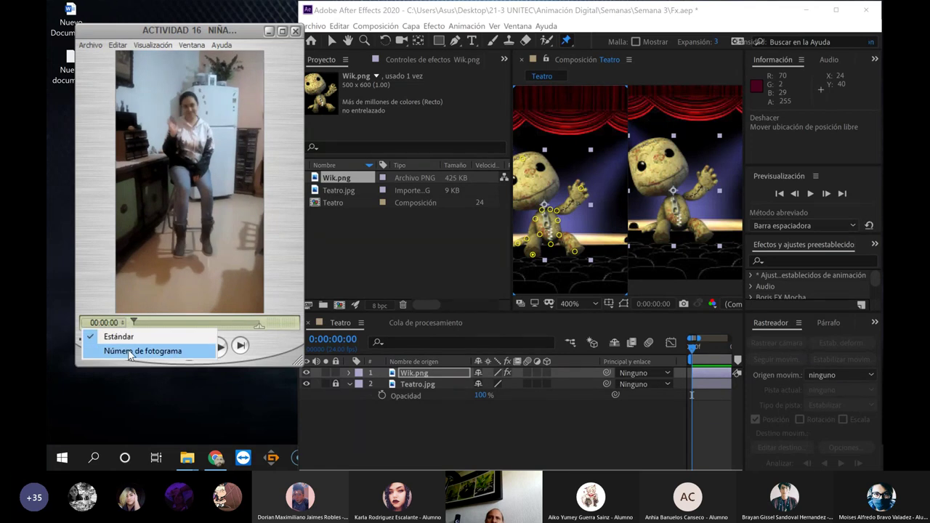
# Show QuickTime time as frame numbers, collapse the Project panel, and activate the right stage view
pyautogui.click(131, 350)
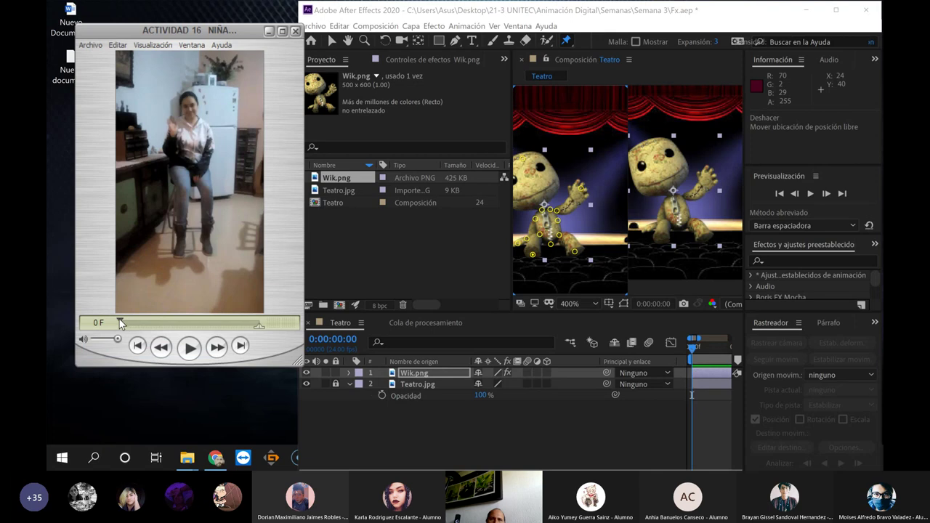
pyautogui.moveTo(123, 323)
pyautogui.mouseDown()
pyautogui.moveTo(144, 323)
pyautogui.moveTo(120, 322)
pyautogui.mouseUp()
pyautogui.moveTo(514, 122); pyautogui.dragTo(331, 121)
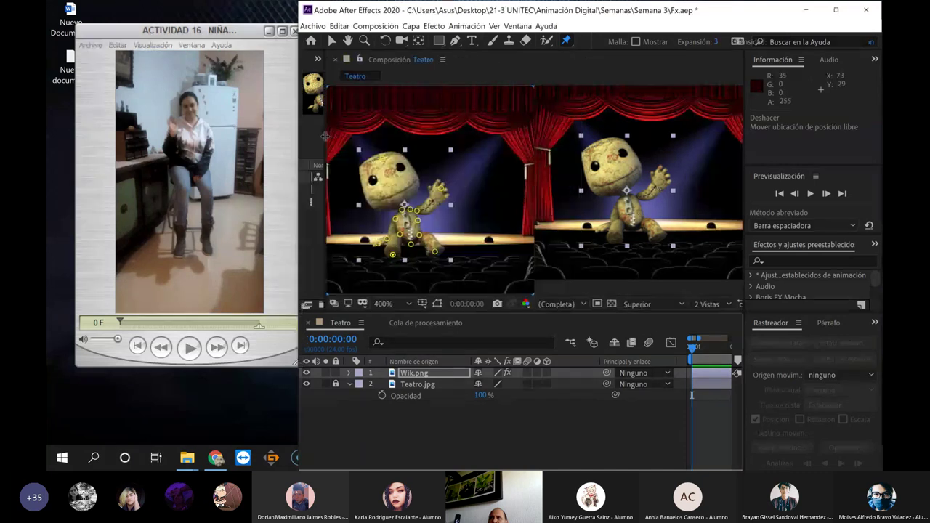
pyautogui.click(543, 140)
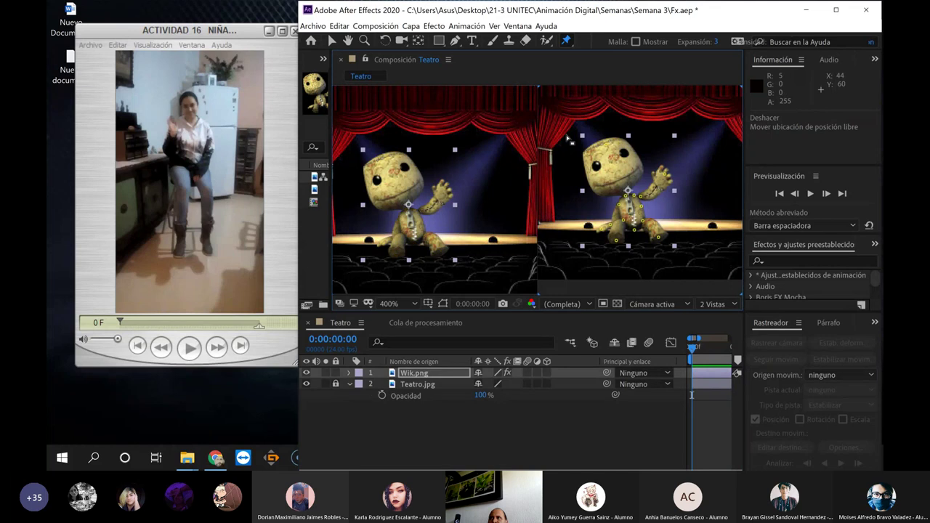
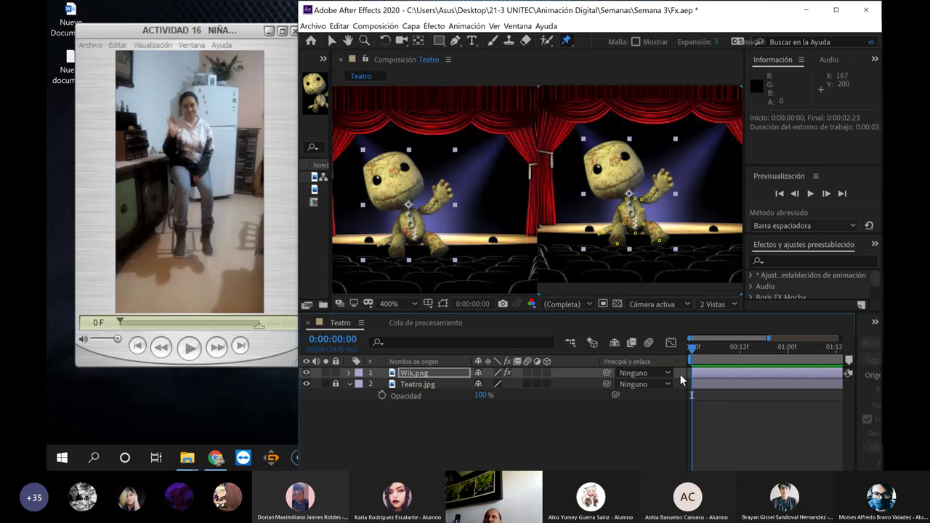
# Lower Sackboy's raised hand with the Selection tool in the left view, bending his arm
pyautogui.press('v')
pyautogui.click(451, 189)
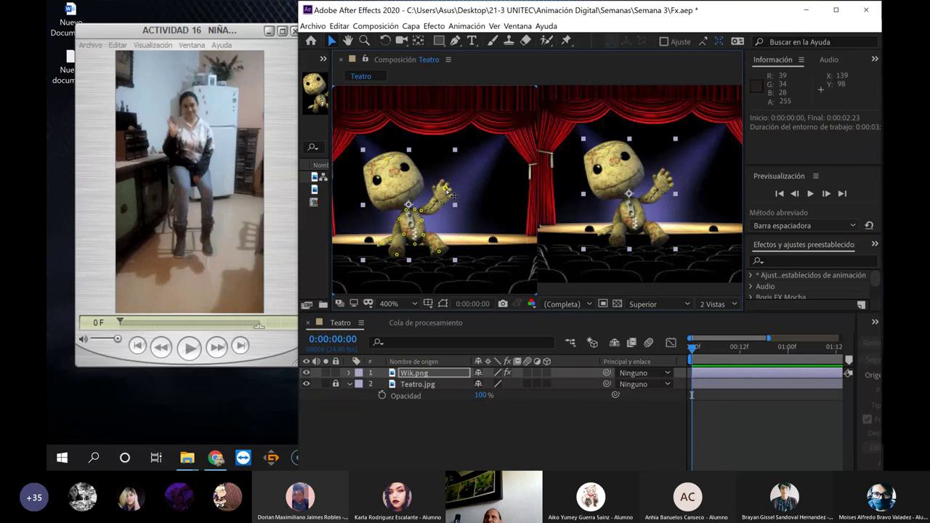
pyautogui.moveTo(447, 191); pyautogui.dragTo(397, 160)
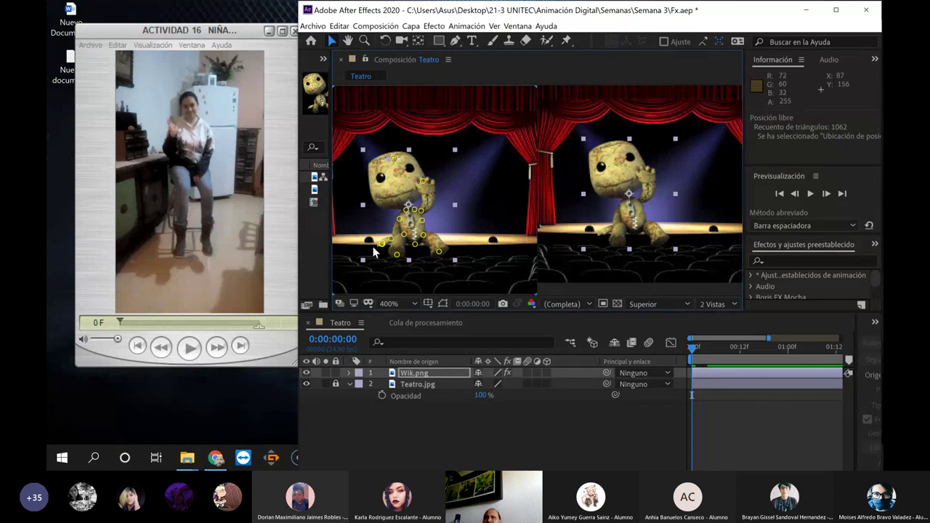
# Step through the opening frames of the QuickTime reference video to compare the pose
pyautogui.click(121, 323)
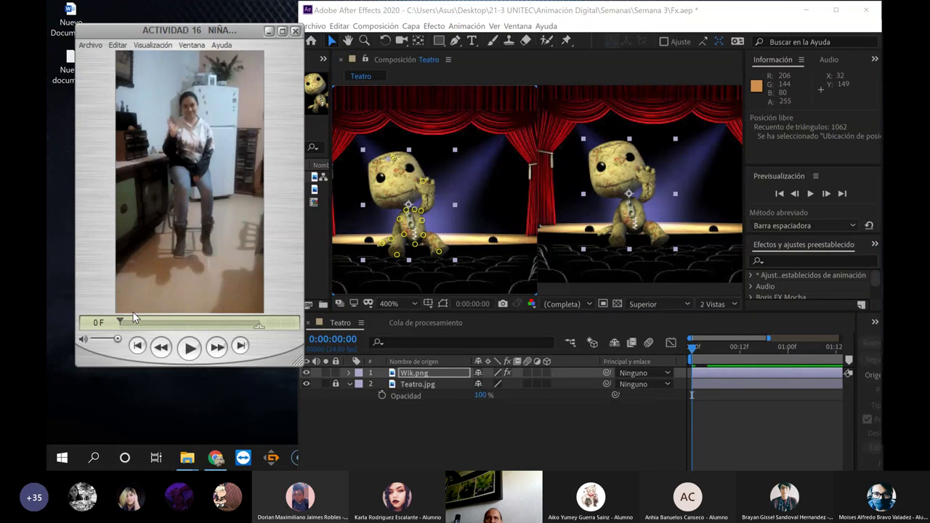
pyautogui.press('Right')
pyautogui.press('Right')
pyautogui.press('Right')
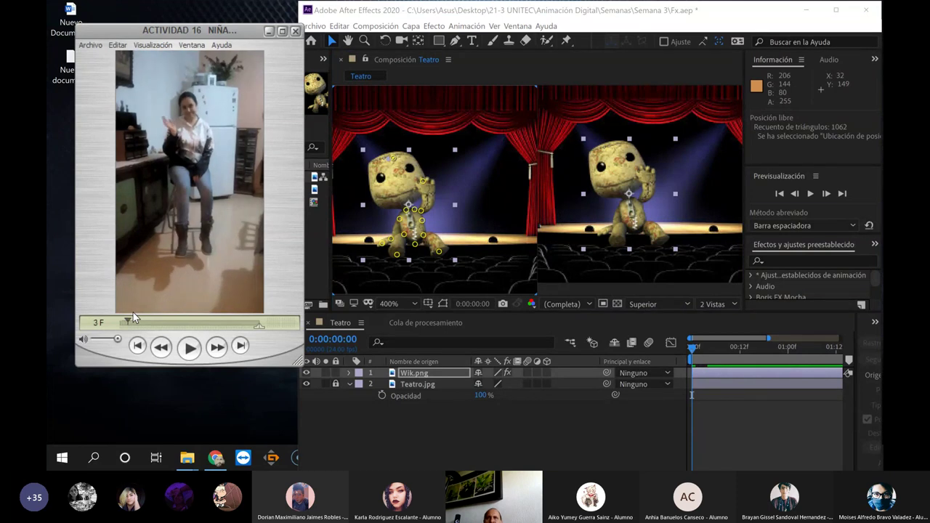
pyautogui.press('Right')
pyautogui.press('Right')
pyautogui.press('Right')
pyautogui.press('Right')
pyautogui.press('Right')
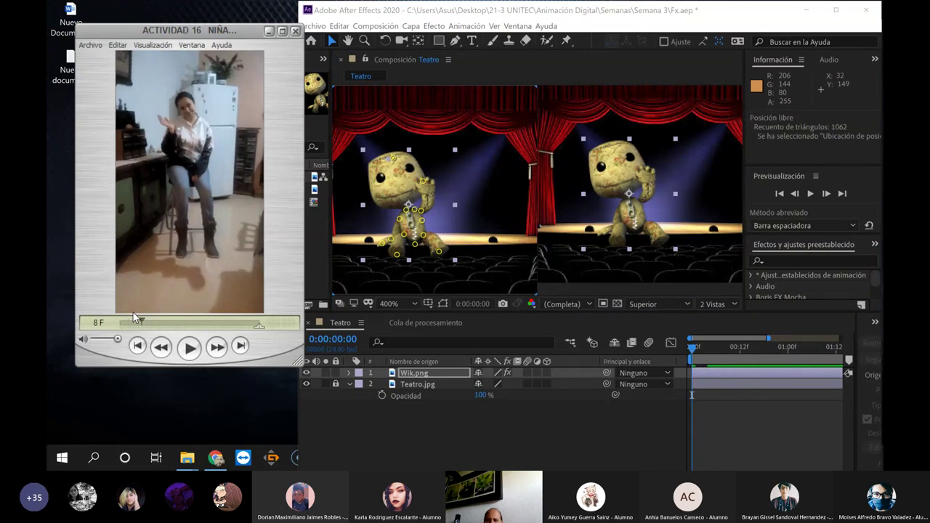
pyautogui.press('Left')
pyautogui.press('Left')
pyautogui.press('Left')
pyautogui.press('Left')
pyautogui.press('Left')
pyautogui.press('Left')
pyautogui.press('Left')
pyautogui.press('Left')
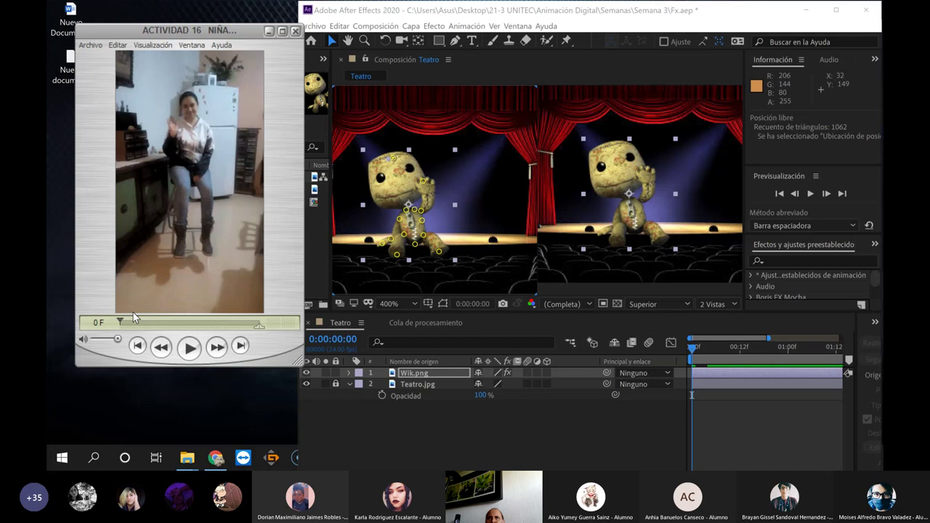
pyautogui.press('Right')
pyautogui.press('Right')
pyautogui.press('Right')
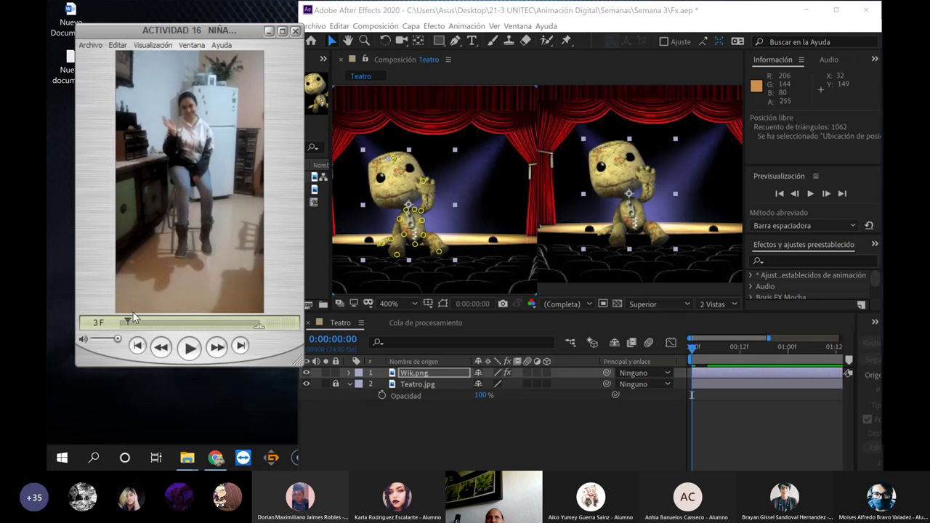
pyautogui.press('Left')
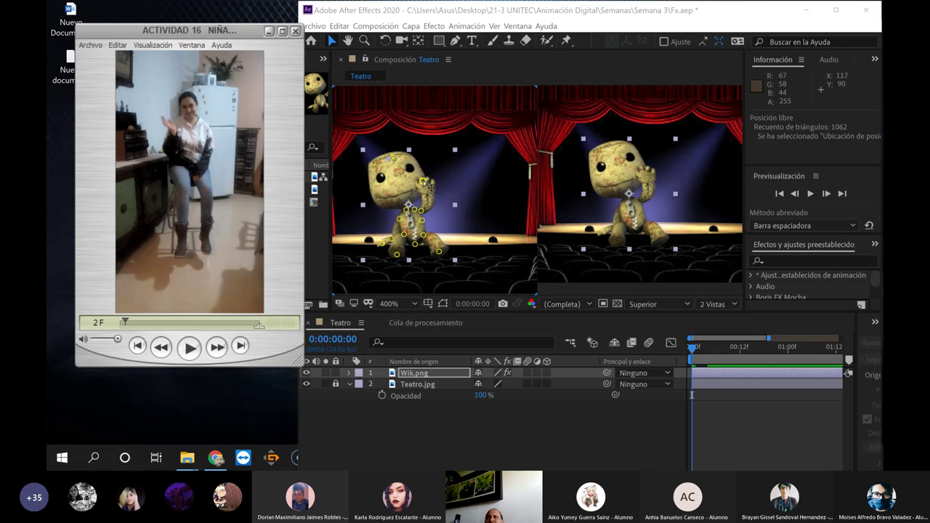
# Try nudging the hand pin slightly right, then undo that move
pyautogui.click(425, 182)
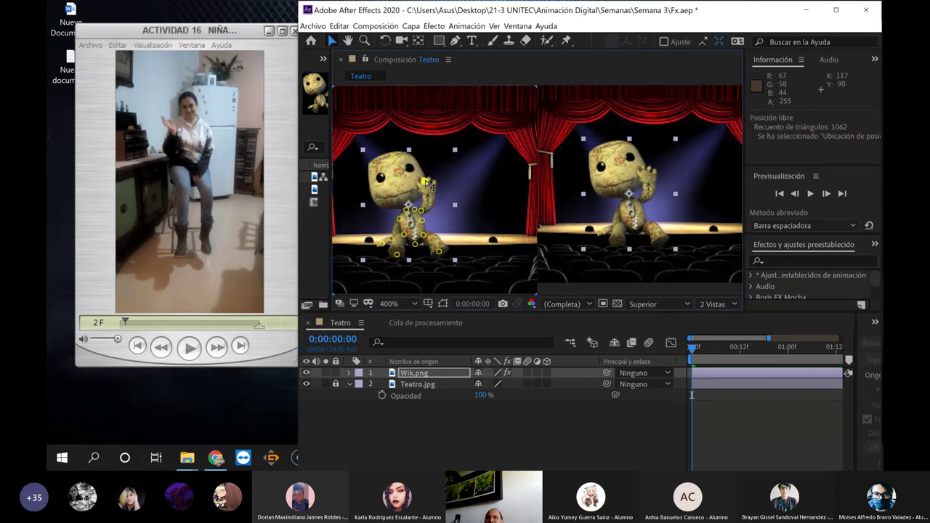
pyautogui.moveTo(425, 182); pyautogui.dragTo(430, 182)
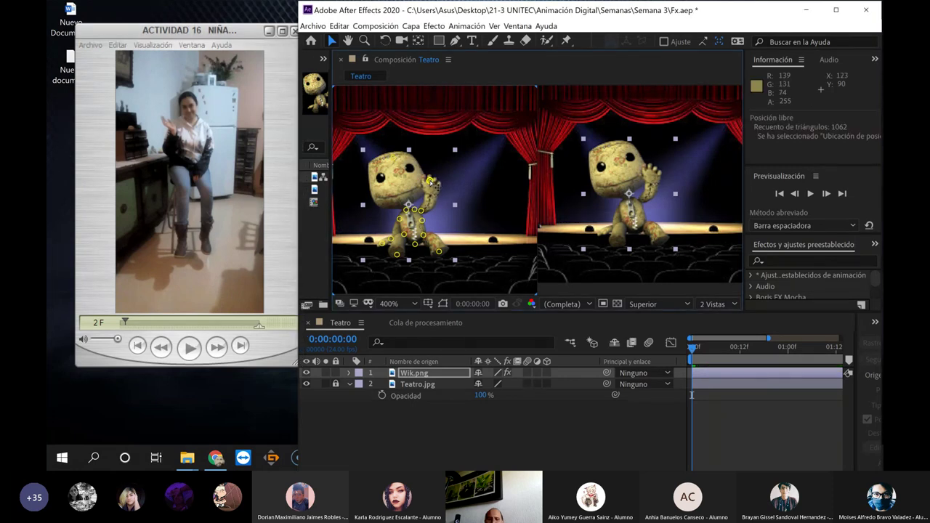
pyautogui.hotkey('ctrl', 'z')
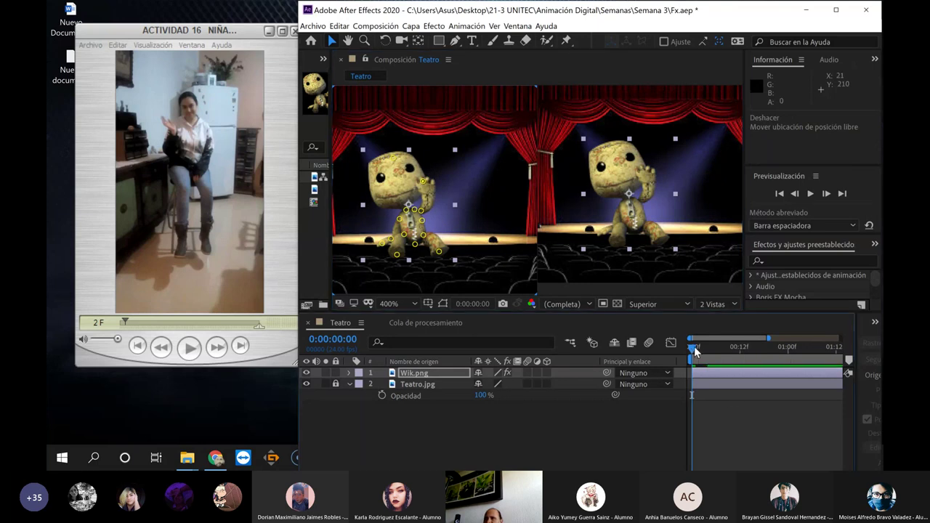
# Jump to 0:00:00:02 and raise Sackboy's hand pin into a wave
pyautogui.moveTo(696, 346); pyautogui.dragTo(700, 345)
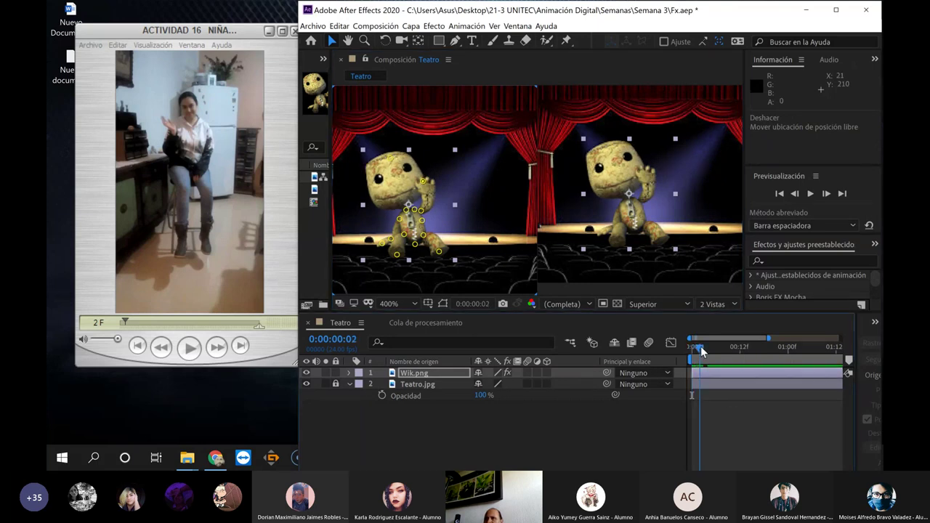
pyautogui.click(489, 304)
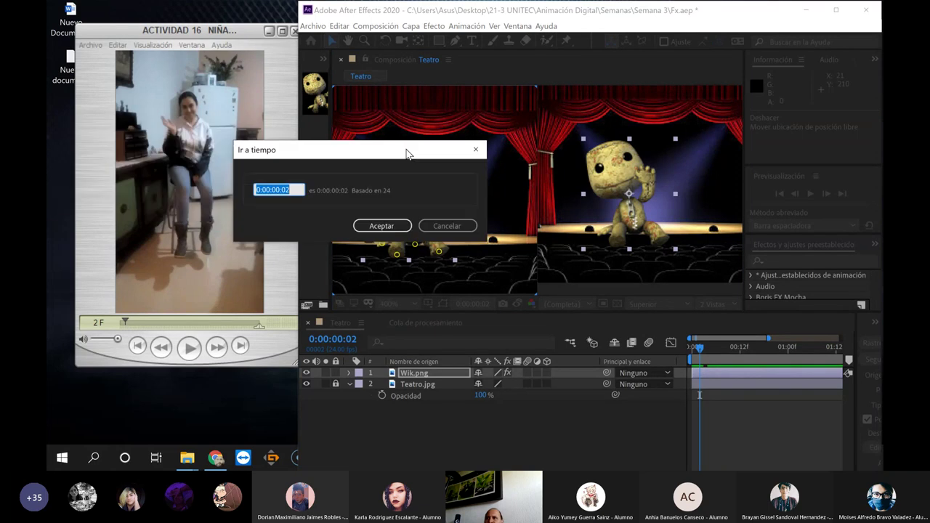
pyautogui.moveTo(405, 151); pyautogui.dragTo(582, 240)
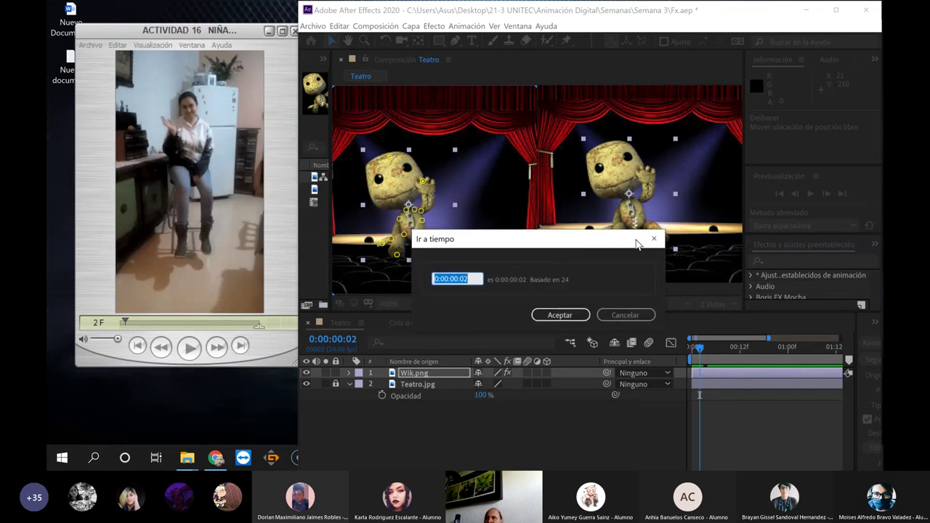
pyautogui.click(563, 315)
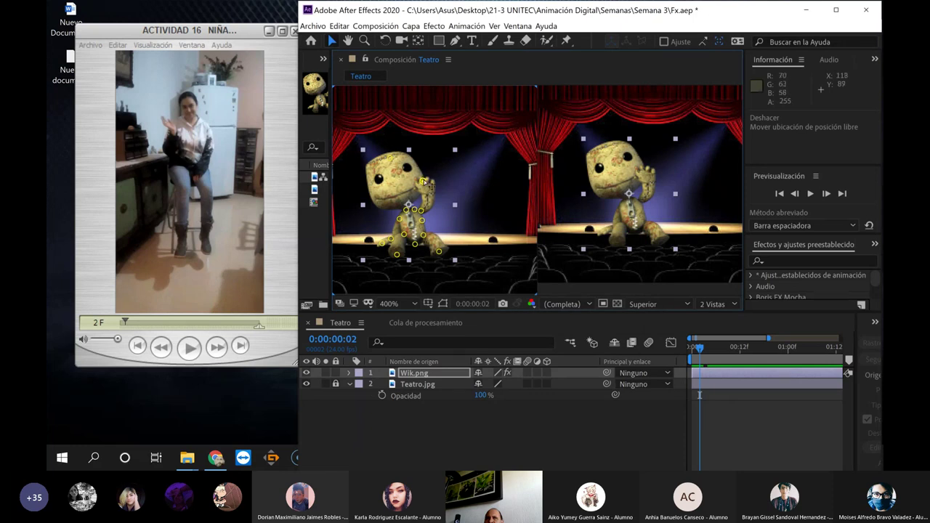
pyautogui.moveTo(424, 181); pyautogui.dragTo(436, 186)
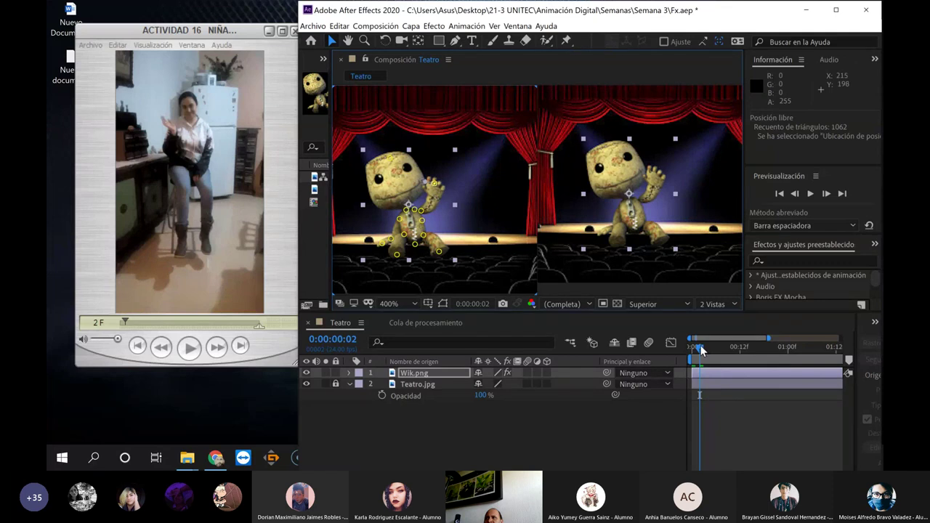
# Compare with the reference video's first frames, then advance the composition to frame 5
pyautogui.moveTo(701, 350); pyautogui.dragTo(693, 349)
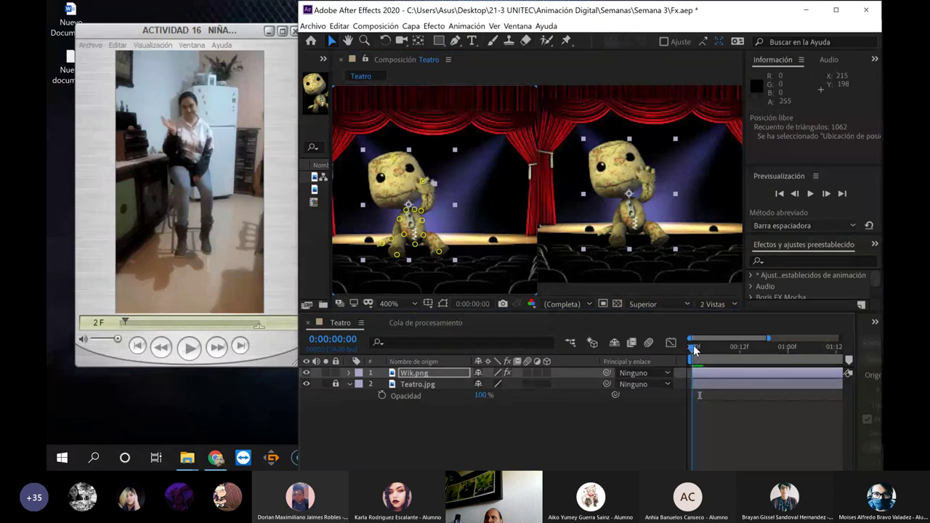
pyautogui.click(161, 183)
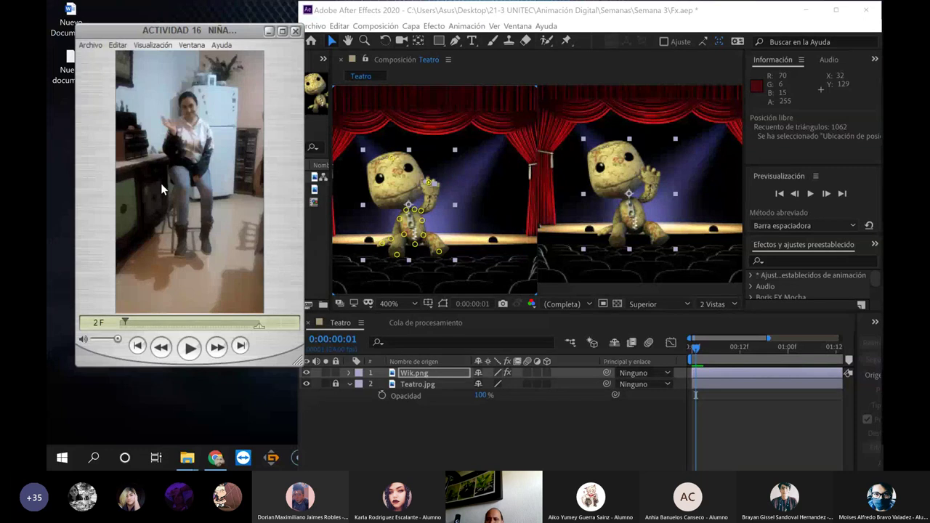
pyautogui.press('Right')
pyautogui.press('Right')
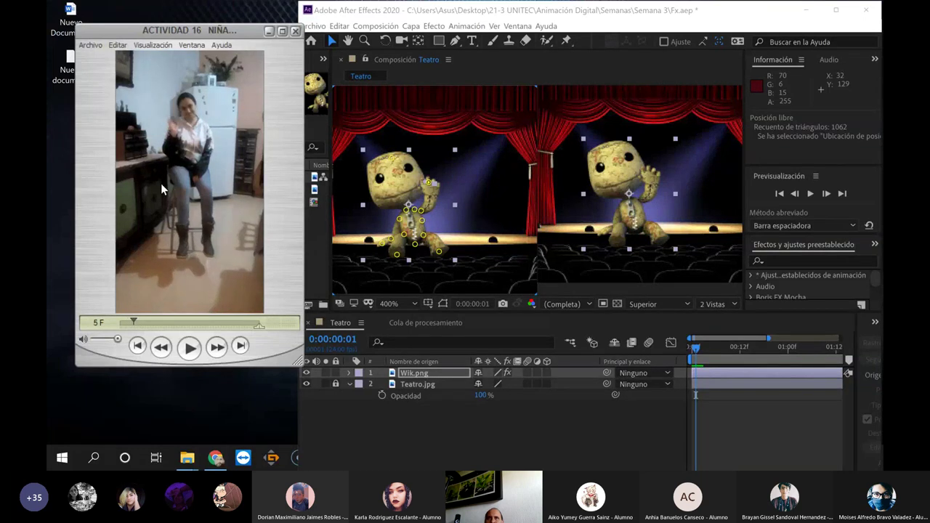
pyautogui.press('Right')
pyautogui.press('Right')
pyautogui.press('Left')
pyautogui.click(702, 349)
pyautogui.moveTo(702, 352); pyautogui.dragTo(713, 349)
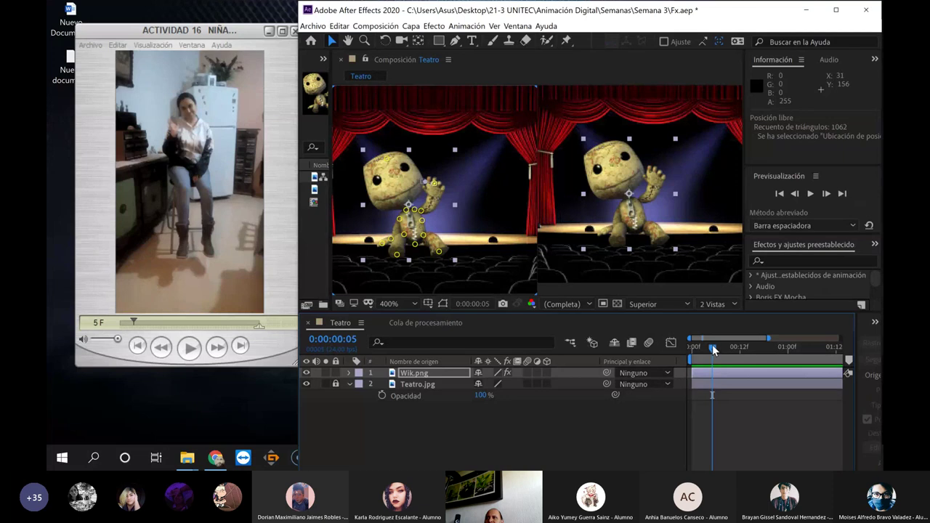
# At frame 5, lower Sackboy's hand pin slightly
pyautogui.moveTo(714, 350); pyautogui.dragTo(709, 352)
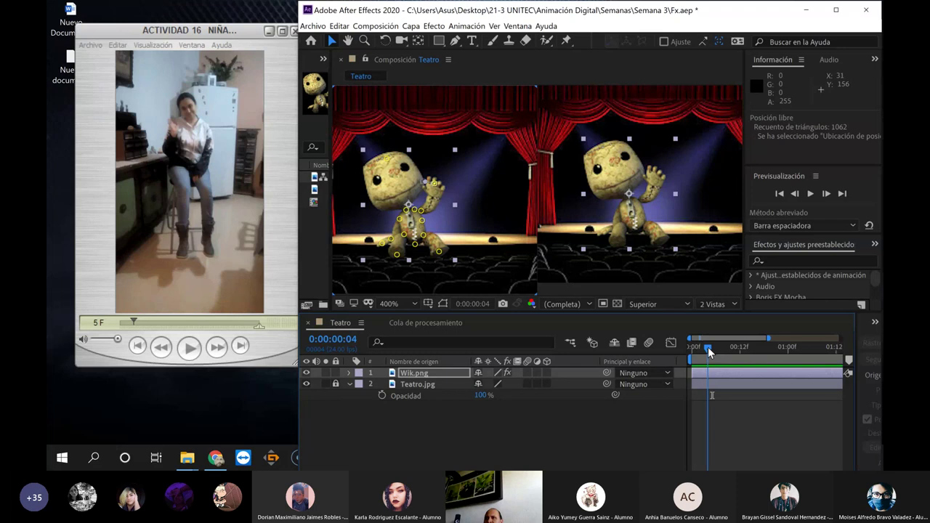
pyautogui.moveTo(710, 352); pyautogui.dragTo(714, 351)
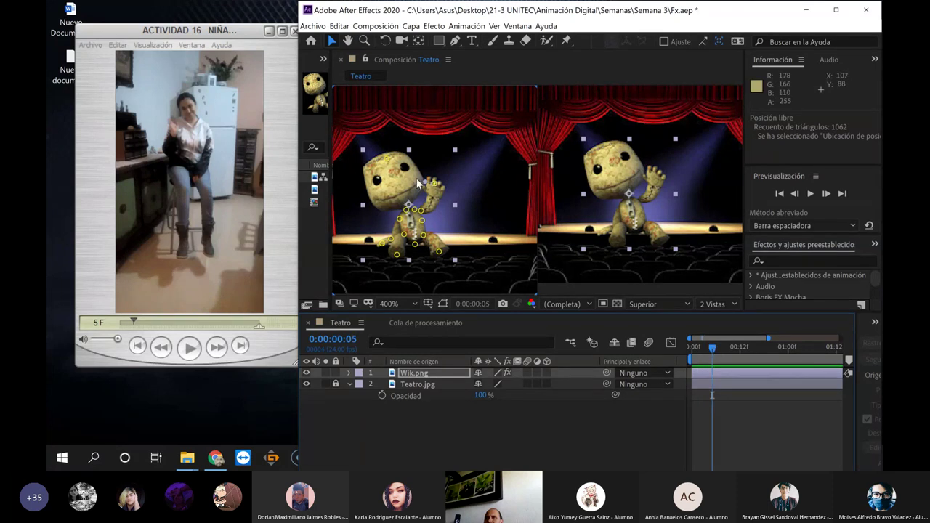
pyautogui.click(427, 185)
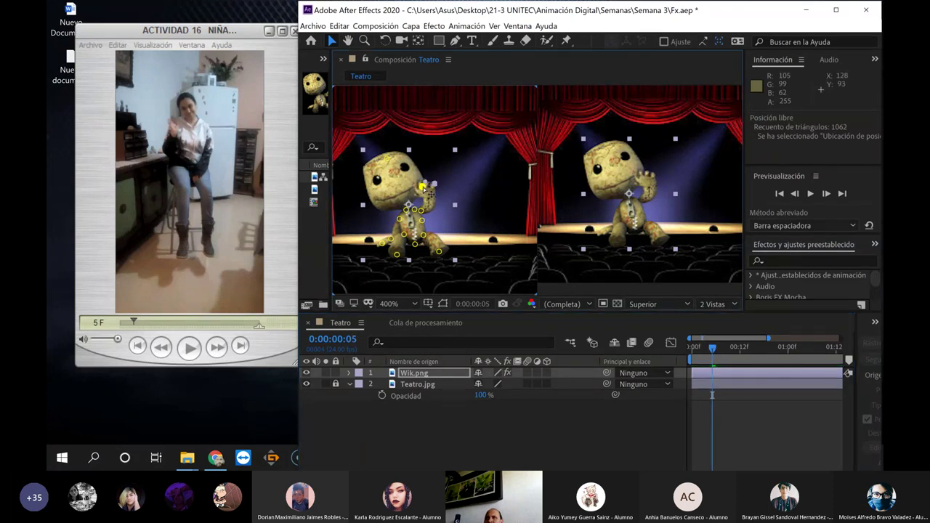
pyautogui.moveTo(427, 184); pyautogui.dragTo(421, 186)
# Align reference and composition at frame 9 and raise Sackboy's hand to the right
pyautogui.click(182, 118)
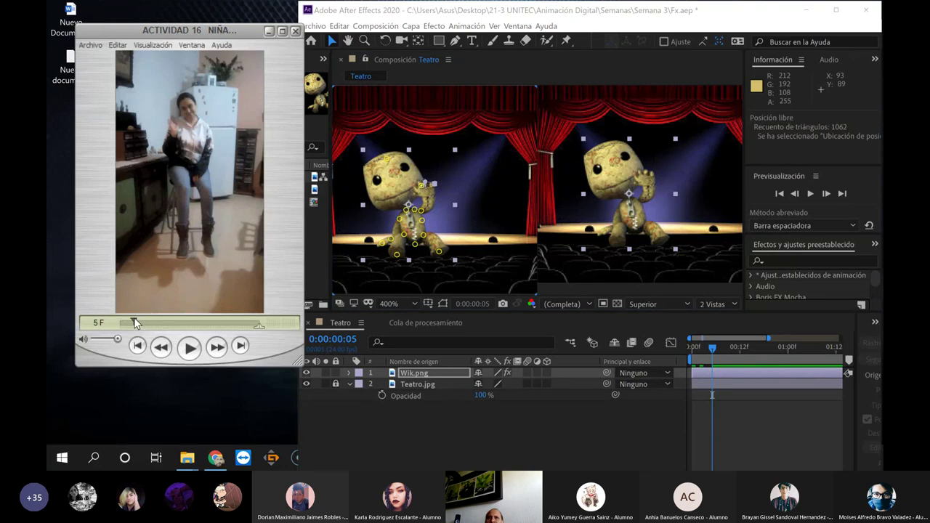
pyautogui.moveTo(135, 322); pyautogui.dragTo(144, 322)
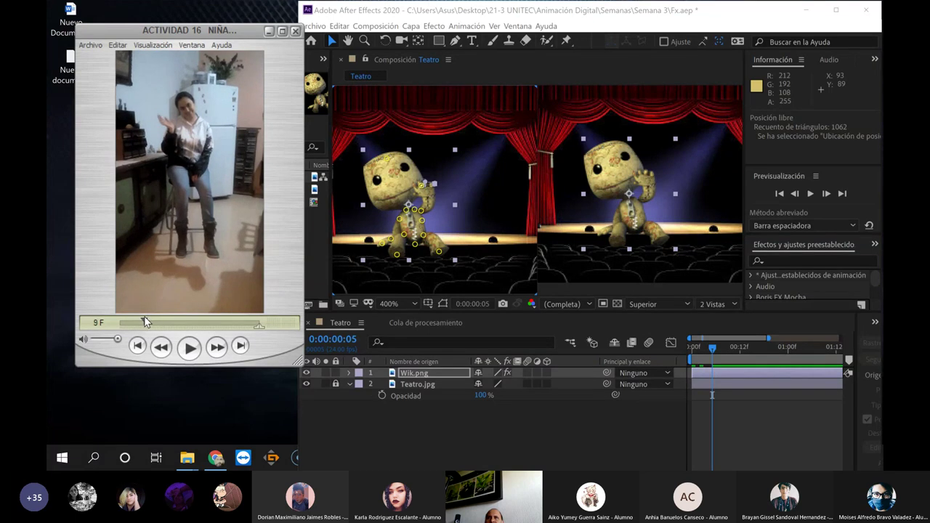
pyautogui.click(712, 354)
pyautogui.moveTo(712, 353); pyautogui.dragTo(720, 354)
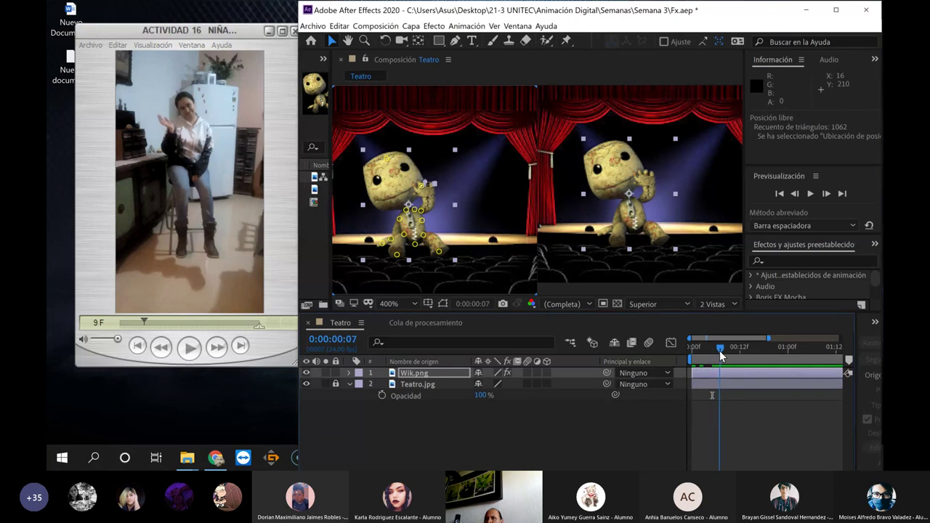
pyautogui.moveTo(722, 354); pyautogui.dragTo(728, 350)
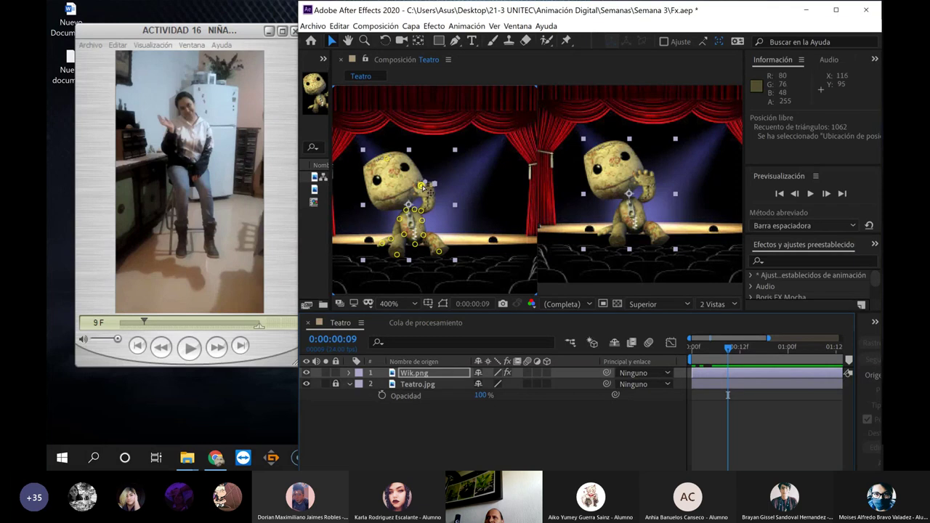
pyautogui.moveTo(423, 187); pyautogui.dragTo(440, 191)
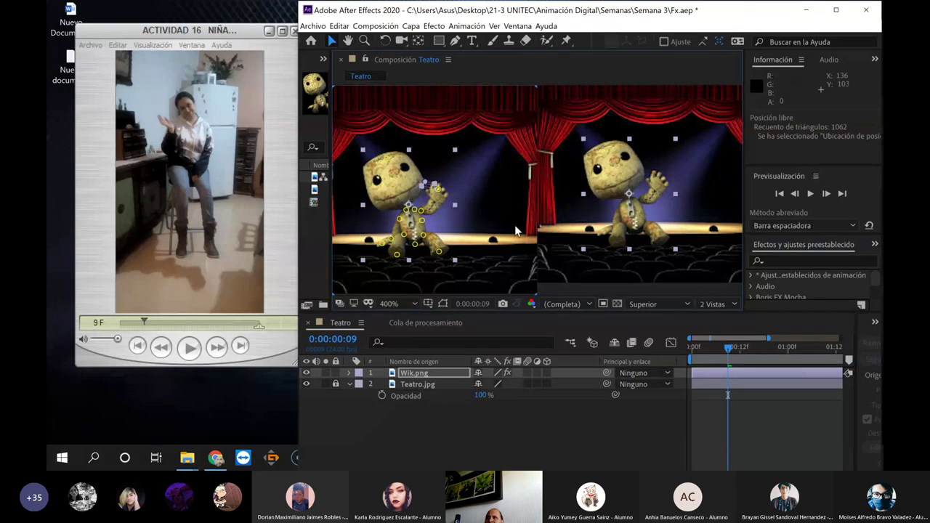
pyautogui.moveTo(726, 351)
pyautogui.mouseDown()
pyautogui.moveTo(700, 350)
pyautogui.moveTo(724, 349)
pyautogui.mouseUp()
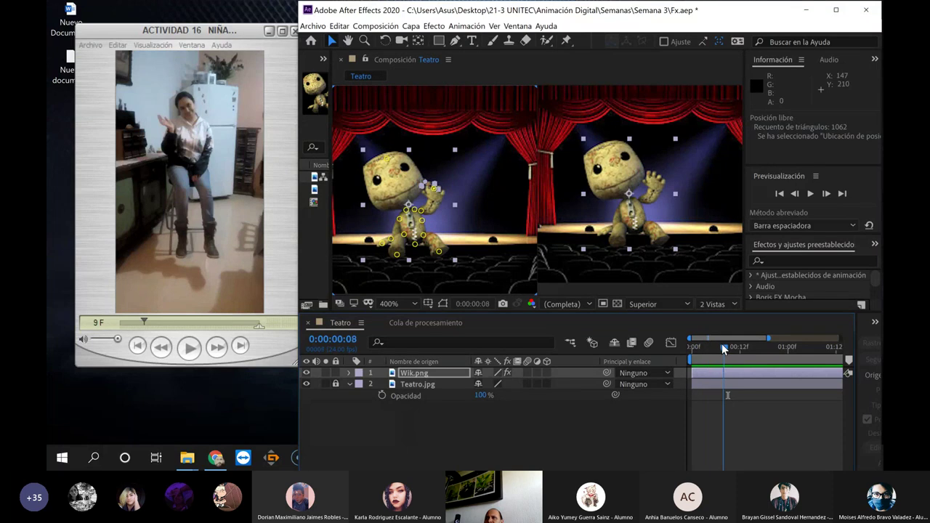
pyautogui.moveTo(723, 350); pyautogui.dragTo(728, 349)
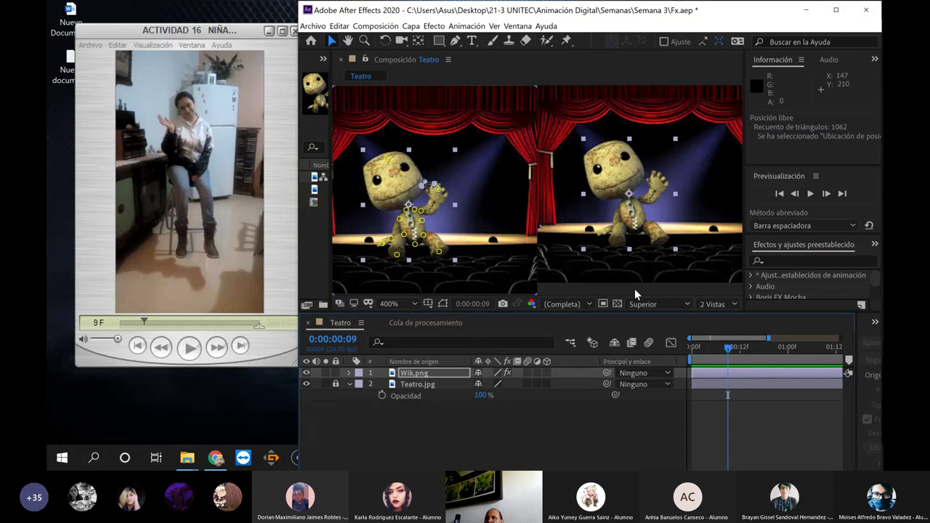
# At frame 9, raise the hand pin slightly to reshape the wave
pyautogui.scroll(1, 421, 190)
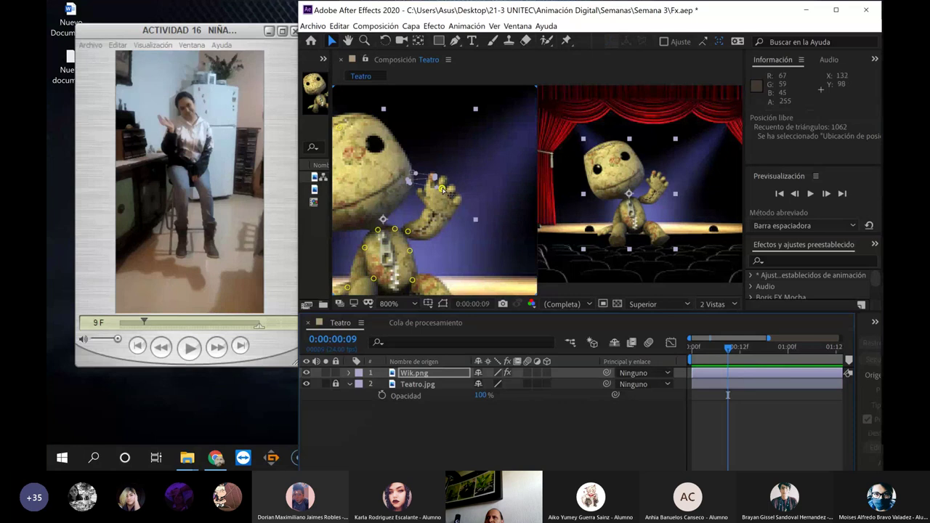
pyautogui.moveTo(442, 189); pyautogui.dragTo(442, 184)
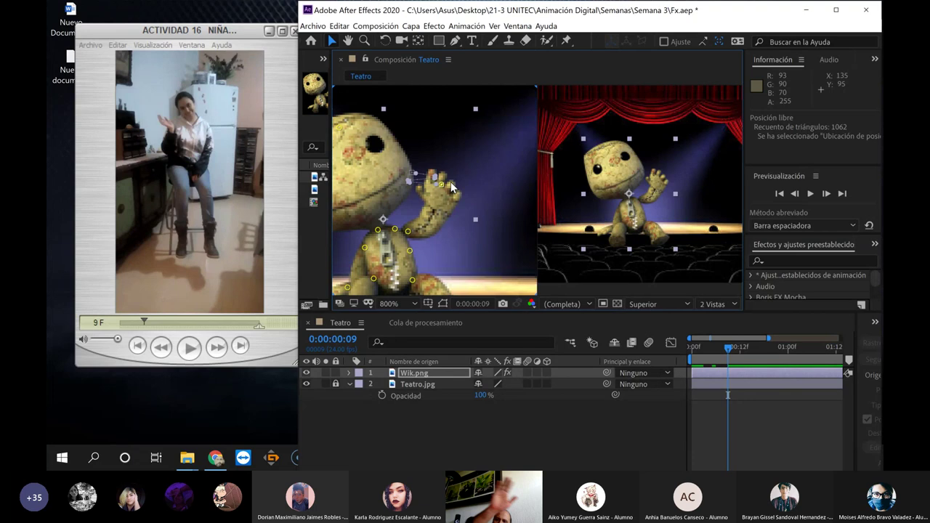
pyautogui.moveTo(441, 185); pyautogui.dragTo(443, 181)
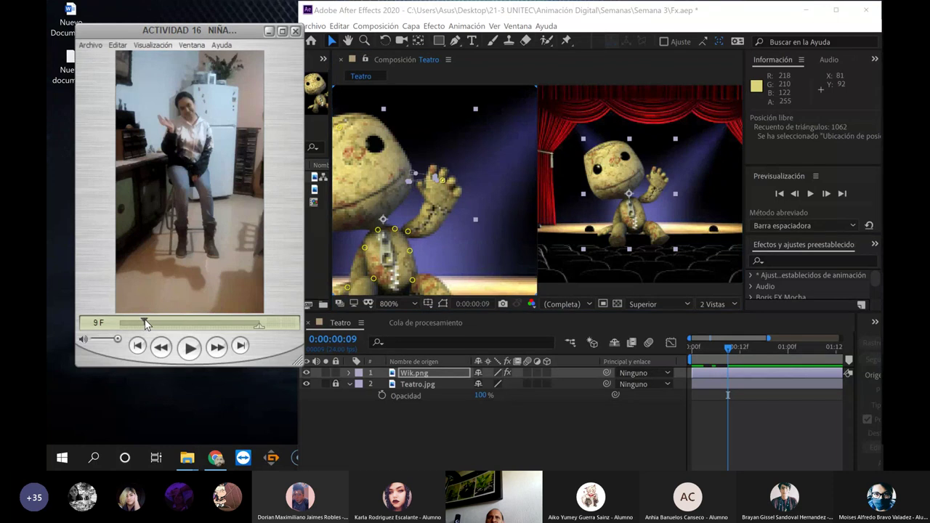
# At frame 10, move the hand pin left to bend the arm
pyautogui.moveTo(144, 321); pyautogui.dragTo(149, 325)
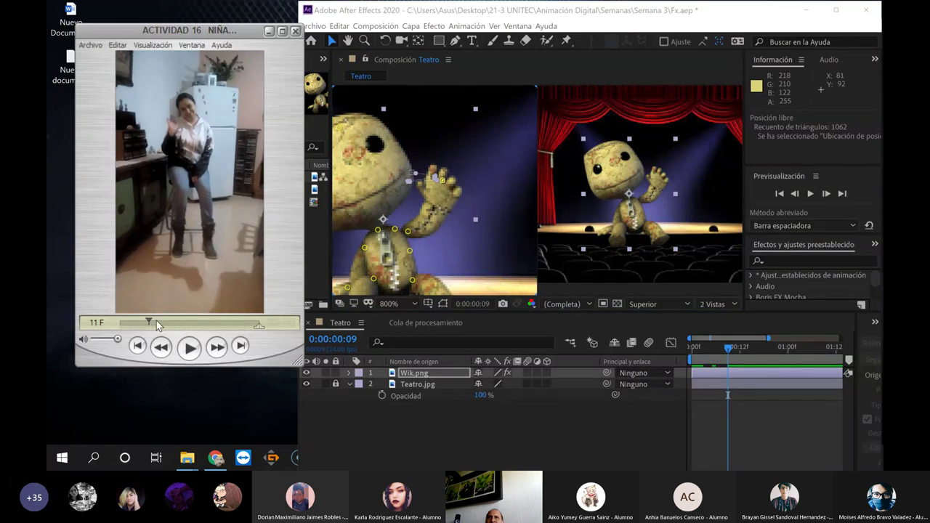
pyautogui.click(731, 347)
pyautogui.moveTo(730, 351); pyautogui.dragTo(738, 347)
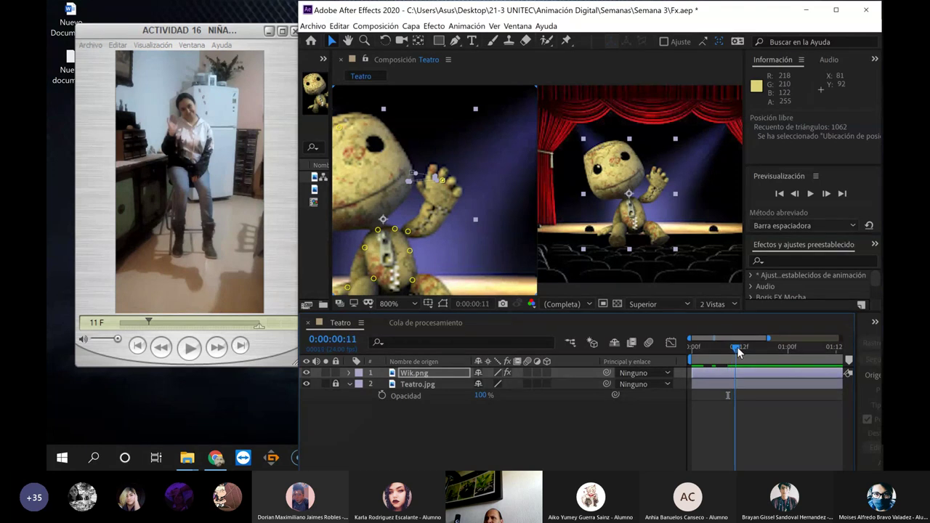
pyautogui.moveTo(442, 182); pyautogui.dragTo(426, 179)
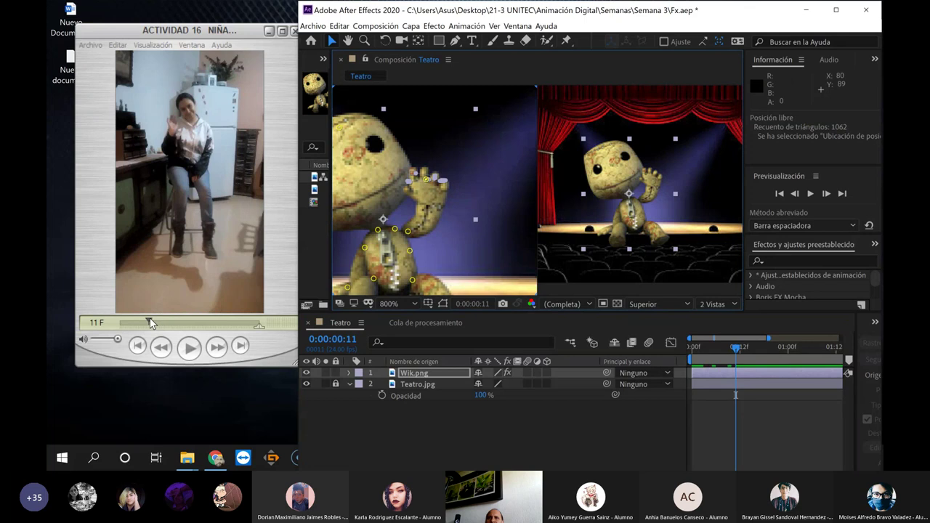
# At frame 13, move the hand pin right to bend the hand outward, then review
pyautogui.moveTo(148, 322); pyautogui.dragTo(159, 323)
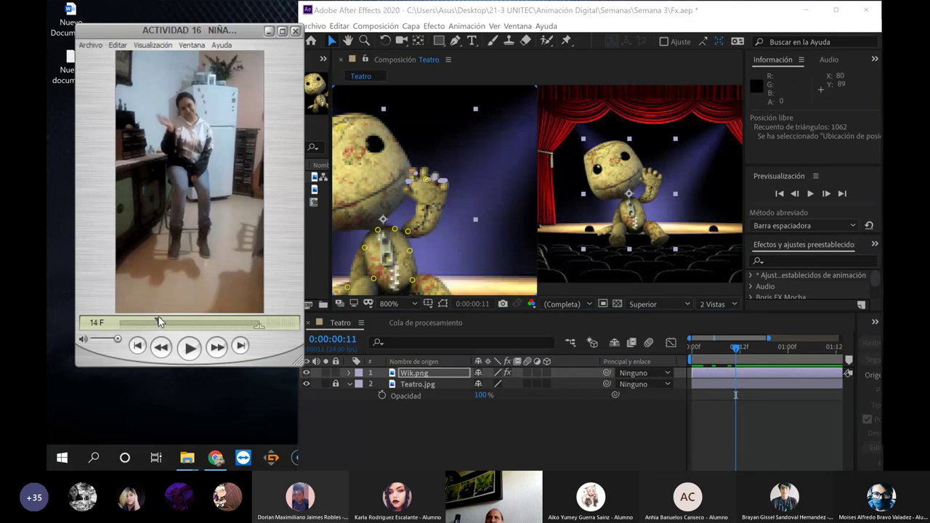
pyautogui.click(739, 348)
pyautogui.moveTo(742, 352); pyautogui.dragTo(746, 349)
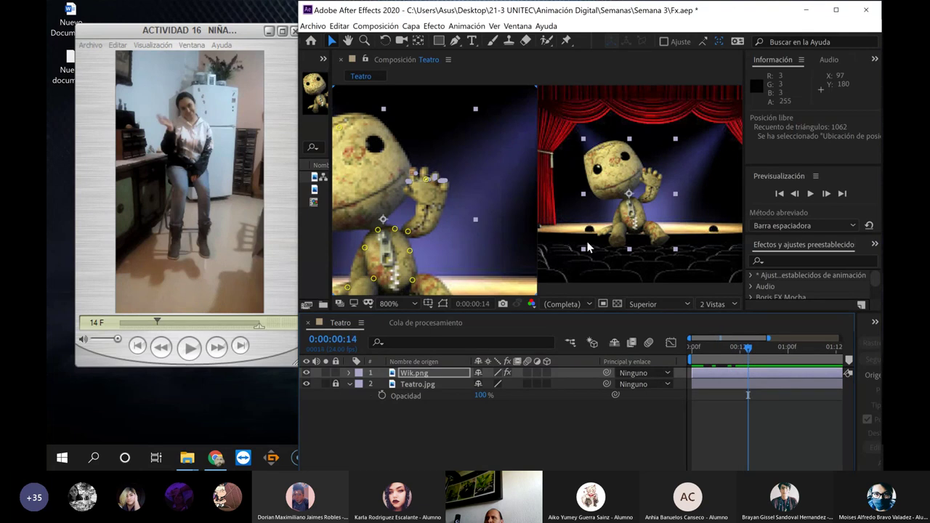
pyautogui.click(426, 180)
pyautogui.moveTo(425, 180); pyautogui.dragTo(439, 184)
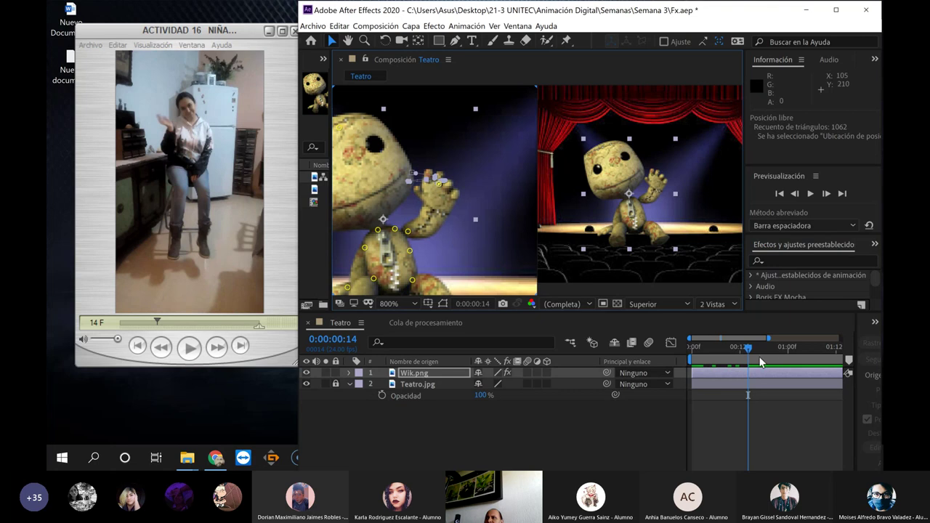
pyautogui.moveTo(748, 352)
pyautogui.mouseDown()
pyautogui.moveTo(720, 350)
pyautogui.moveTo(744, 348)
pyautogui.mouseUp()
pyautogui.click(229, 189)
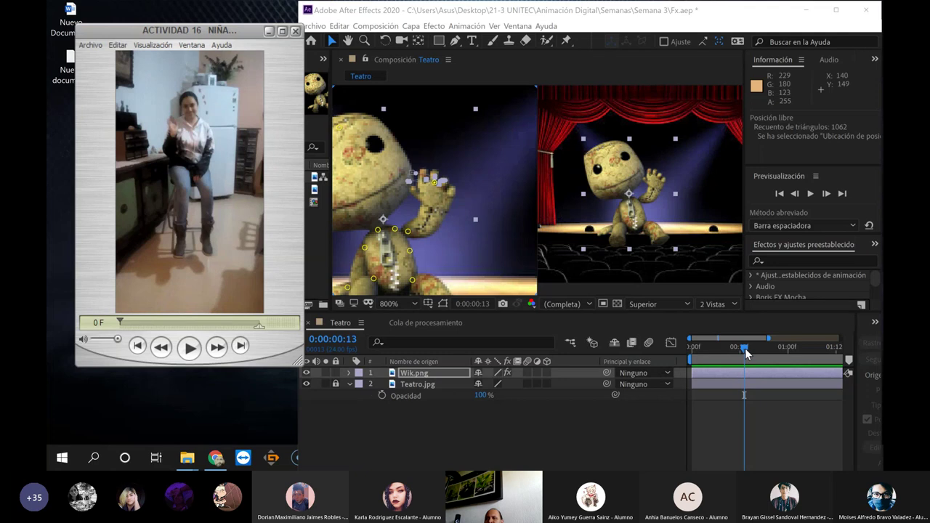
# Rewind the composition to frame 0 and scrub the reference video to frame 8
pyautogui.scroll(-1, 425, 250)
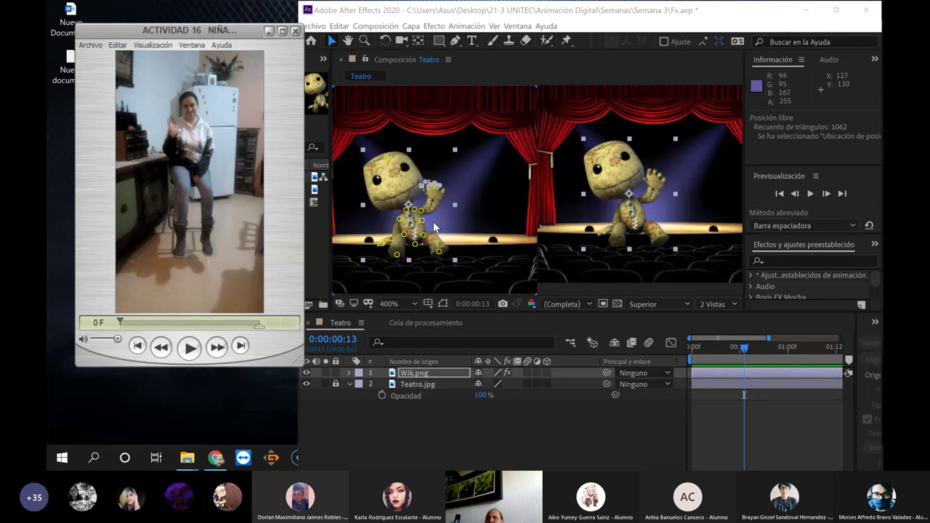
pyautogui.click(398, 259)
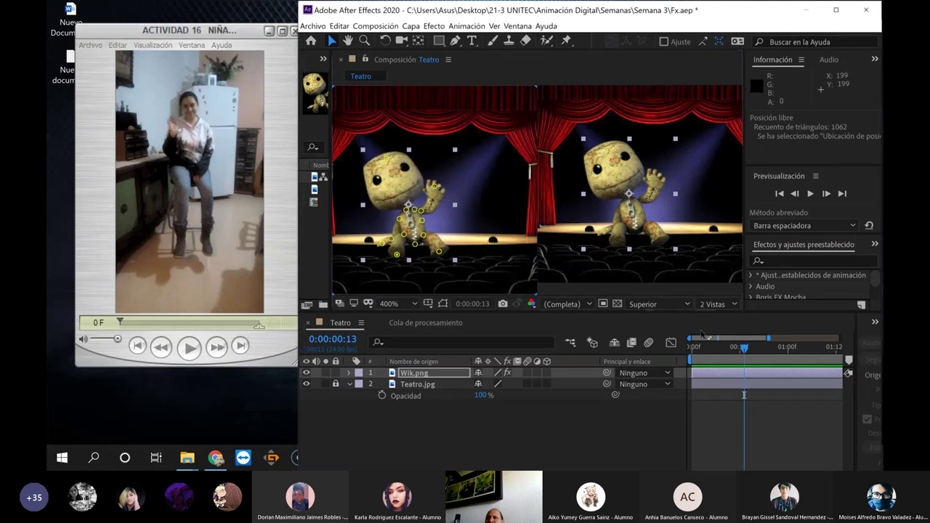
pyautogui.moveTo(743, 351); pyautogui.dragTo(688, 354)
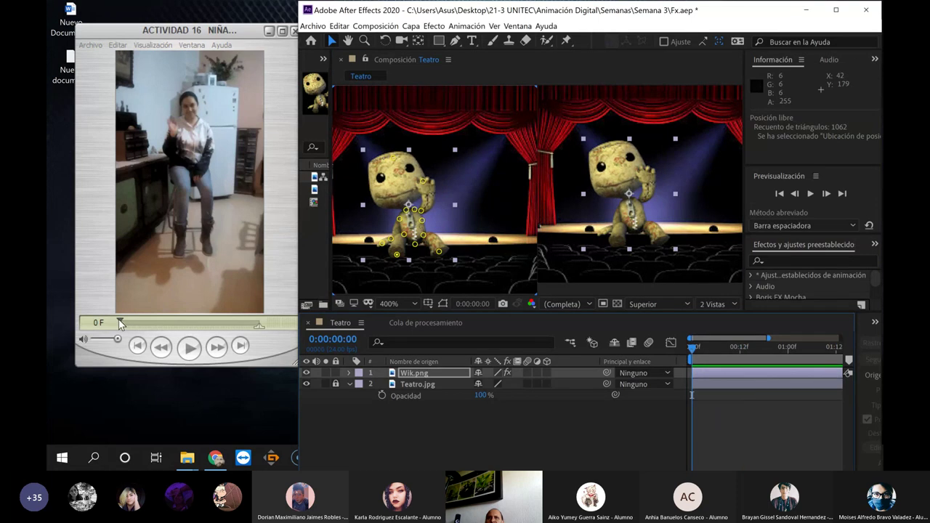
pyautogui.moveTo(119, 323); pyautogui.dragTo(127, 324)
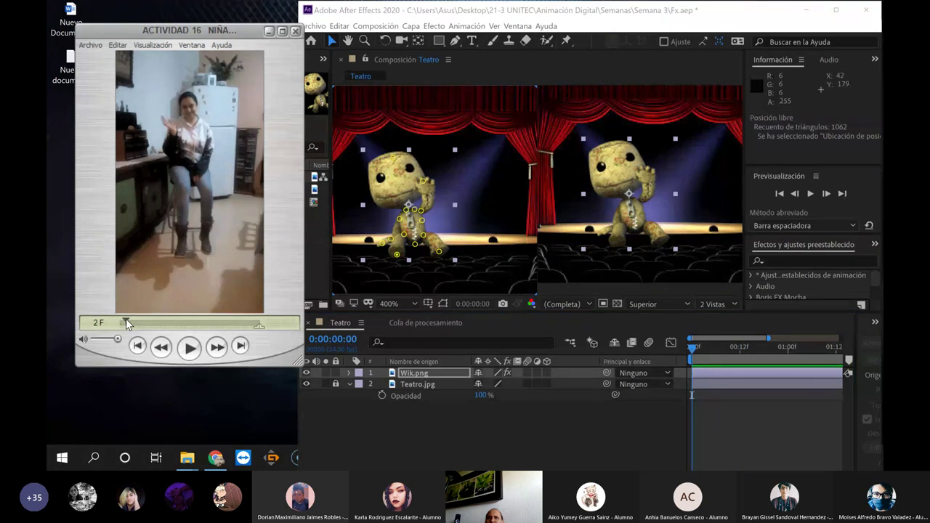
pyautogui.moveTo(128, 323); pyautogui.dragTo(142, 323)
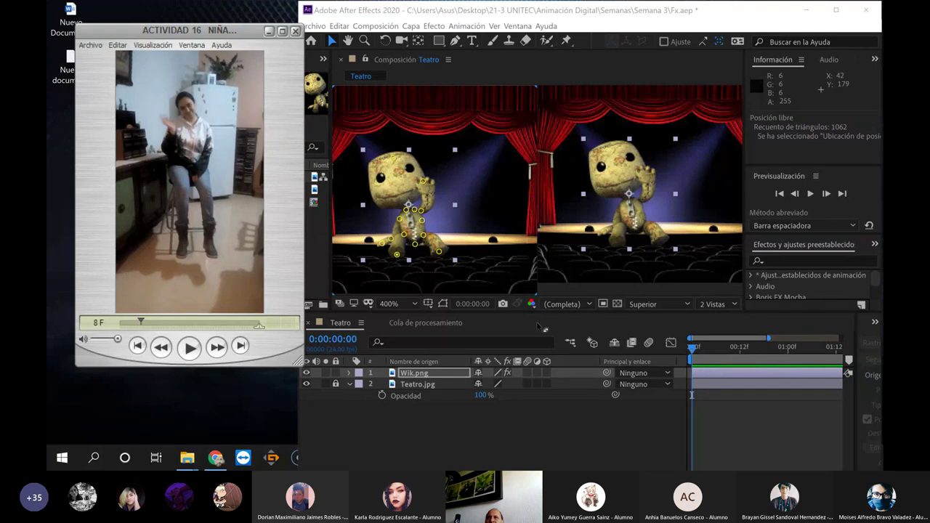
pyautogui.moveTo(696, 348); pyautogui.dragTo(725, 354)
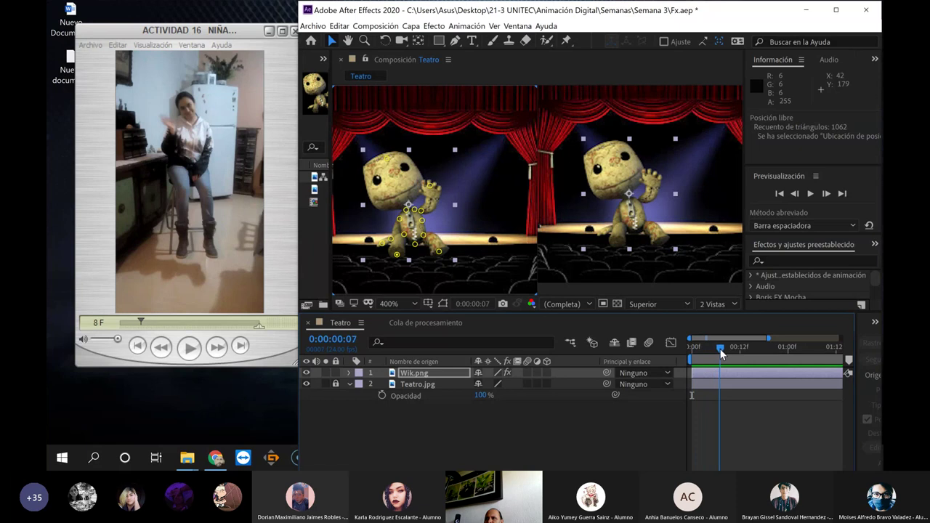
# Jump to 0:00:00:08 with Go to Time and move the foot pin right, keying the pose
pyautogui.click(482, 306)
pyautogui.click(568, 314)
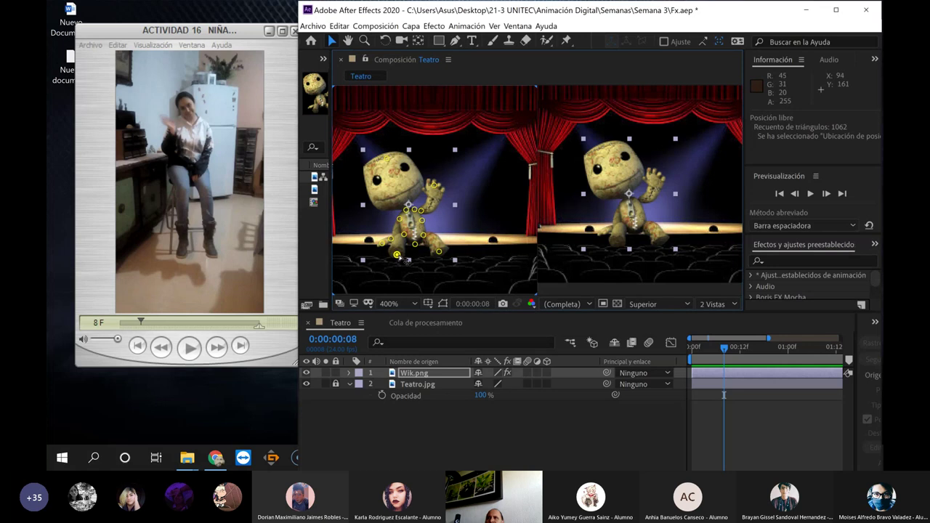
pyautogui.moveTo(399, 256); pyautogui.dragTo(406, 257)
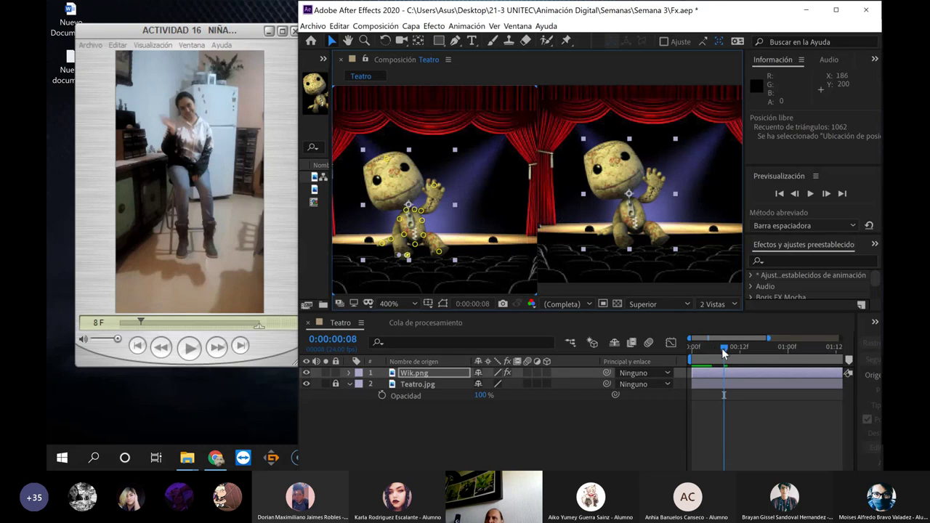
pyautogui.moveTo(724, 353); pyautogui.dragTo(716, 354)
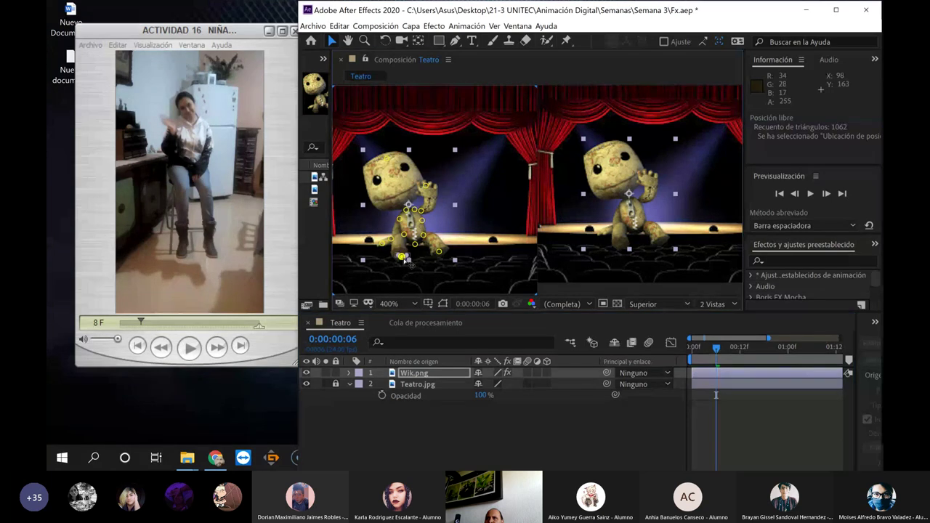
# Rewind the reference and nudge the pin on Sackboy's foot around frame 5
pyautogui.scroll(2, 404, 269)
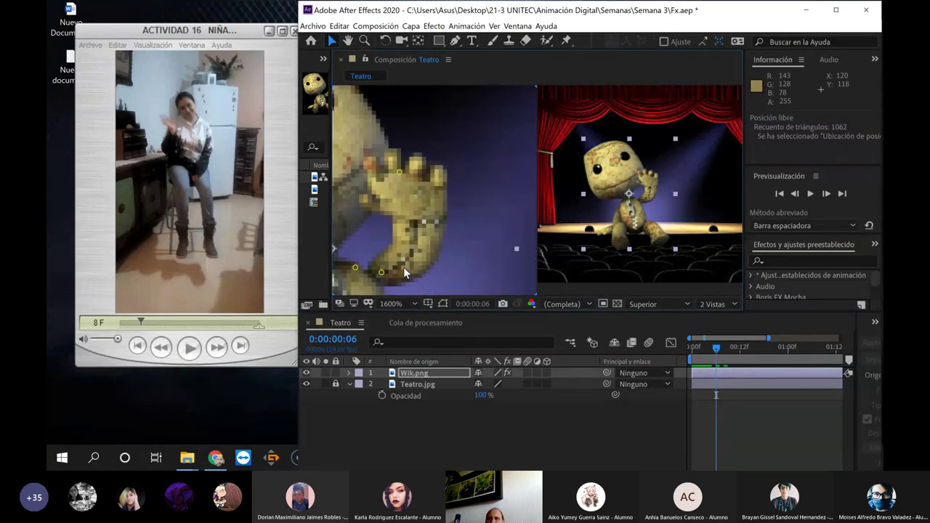
pyautogui.scroll(-5, 404, 270)
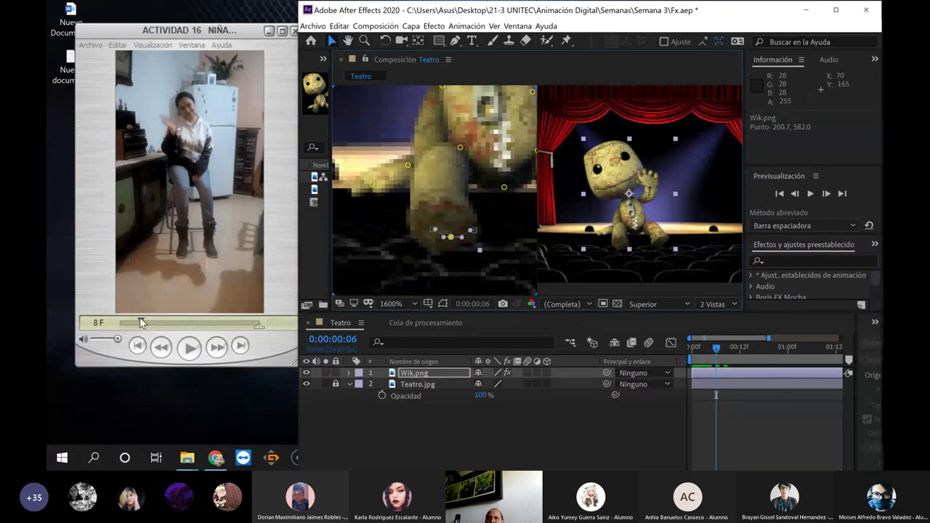
pyautogui.moveTo(141, 323)
pyautogui.mouseDown()
pyautogui.moveTo(119, 324)
pyautogui.moveTo(130, 324)
pyautogui.mouseUp()
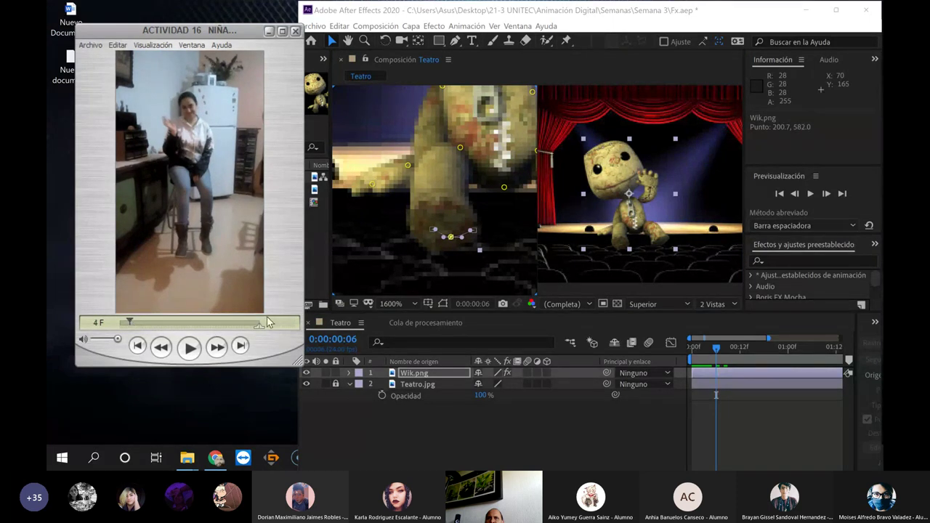
pyautogui.click(712, 352)
pyautogui.moveTo(711, 352); pyautogui.dragTo(712, 353)
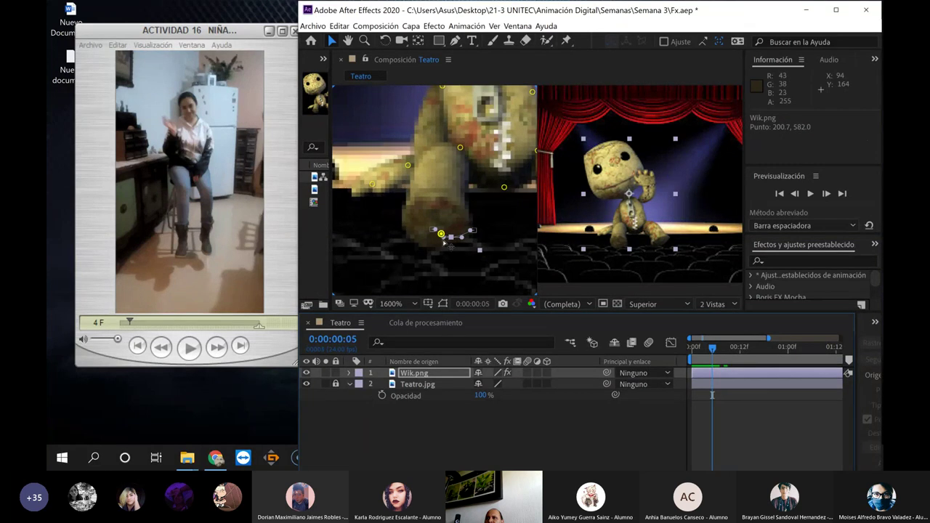
pyautogui.moveTo(441, 234); pyautogui.dragTo(443, 238)
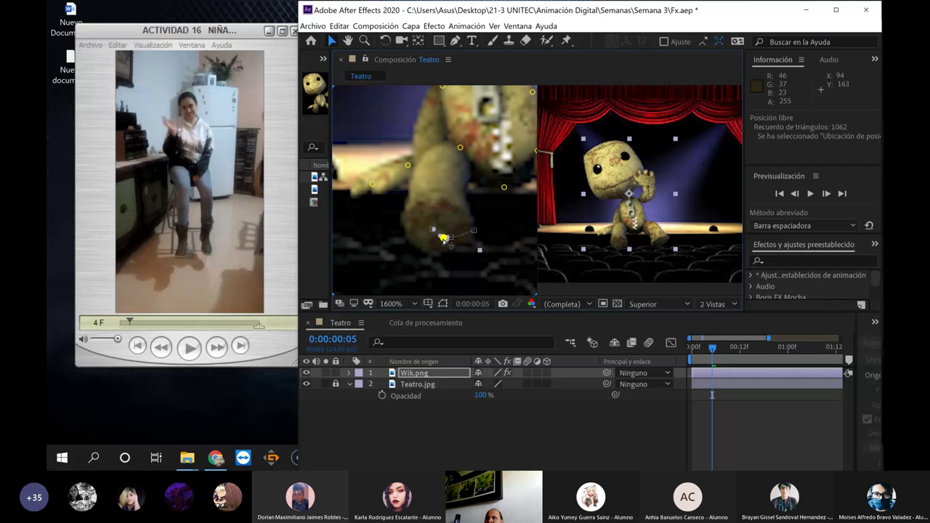
# Around frame 8, shift the pin at the foot's tip slightly left
pyautogui.moveTo(713, 350); pyautogui.dragTo(724, 350)
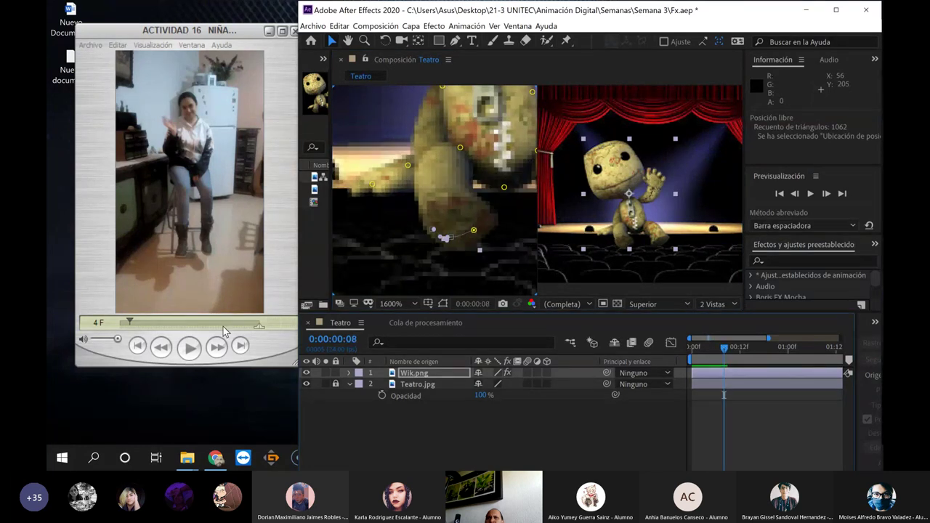
pyautogui.moveTo(146, 323); pyautogui.dragTo(141, 322)
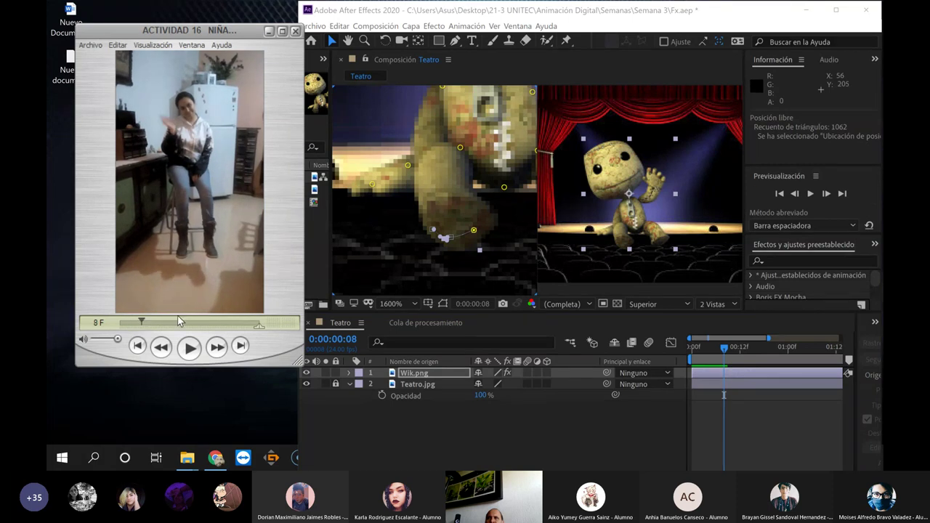
pyautogui.click(724, 352)
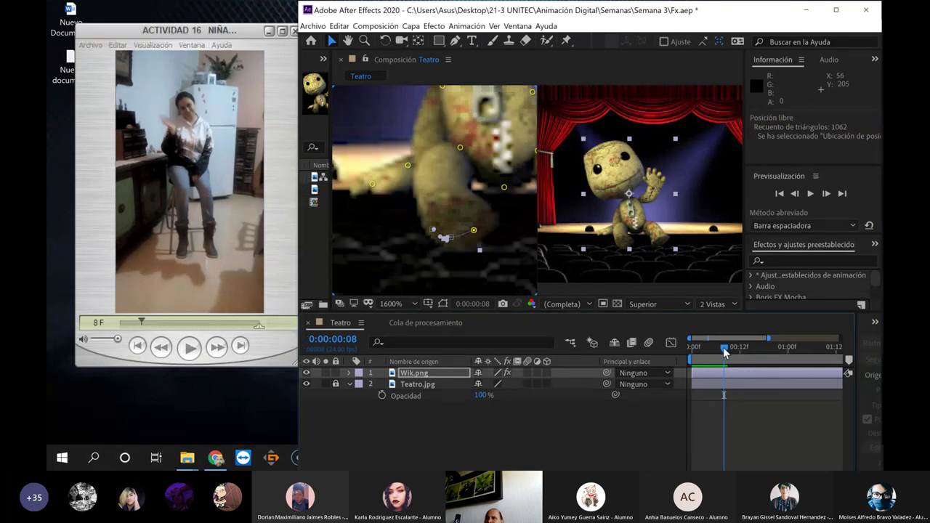
pyautogui.click(473, 231)
pyautogui.moveTo(479, 234); pyautogui.dragTo(474, 235)
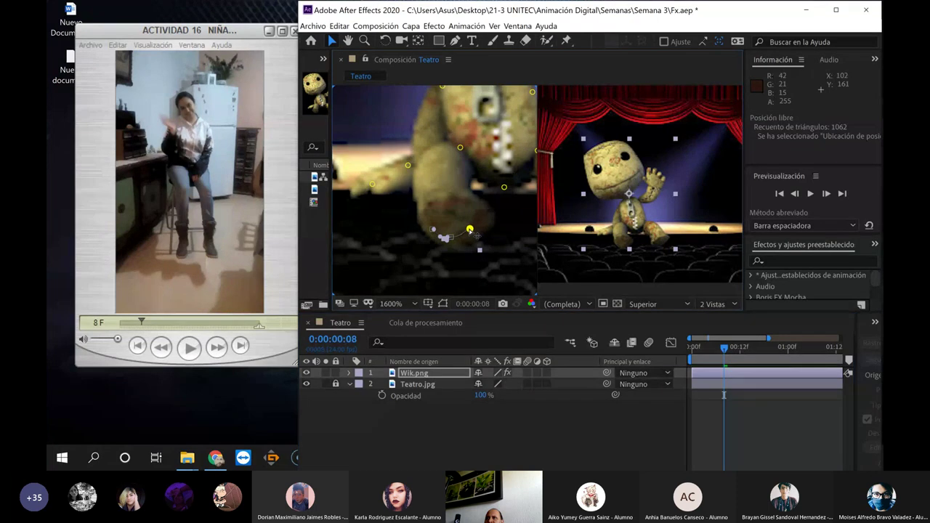
# Advance both the reference video and the composition to frame 11
pyautogui.moveTo(141, 323); pyautogui.dragTo(148, 323)
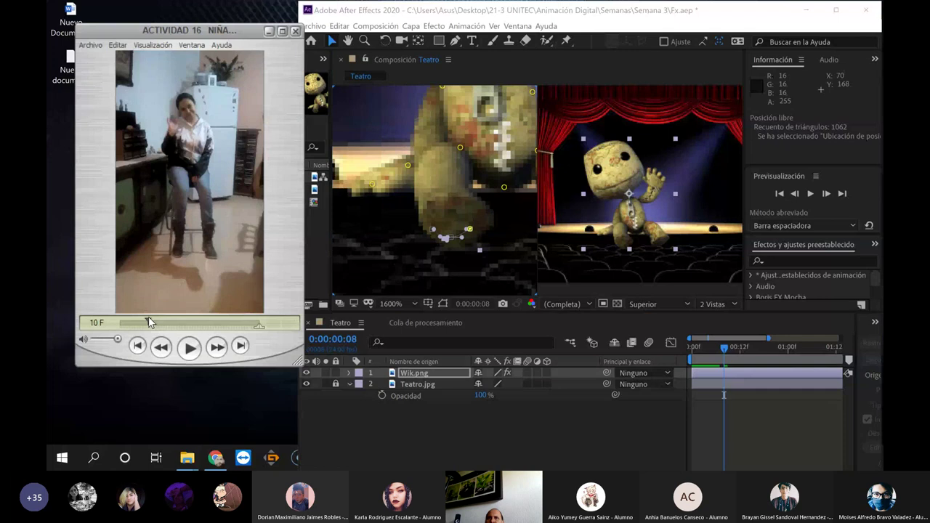
pyautogui.moveTo(148, 323); pyautogui.dragTo(151, 323)
pyautogui.moveTo(723, 352); pyautogui.dragTo(736, 351)
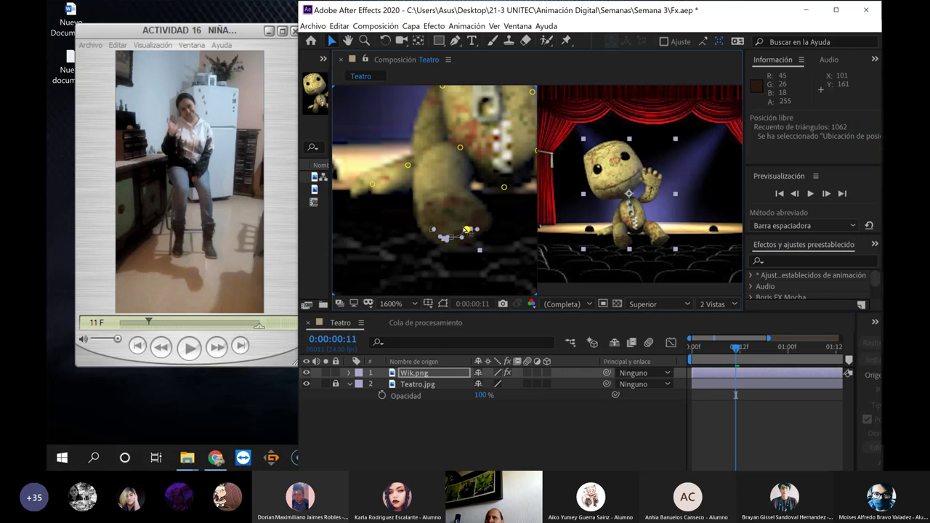
# At frame 11, nudge an arm pin left and compare with the reference
pyautogui.moveTo(470, 229); pyautogui.dragTo(458, 230)
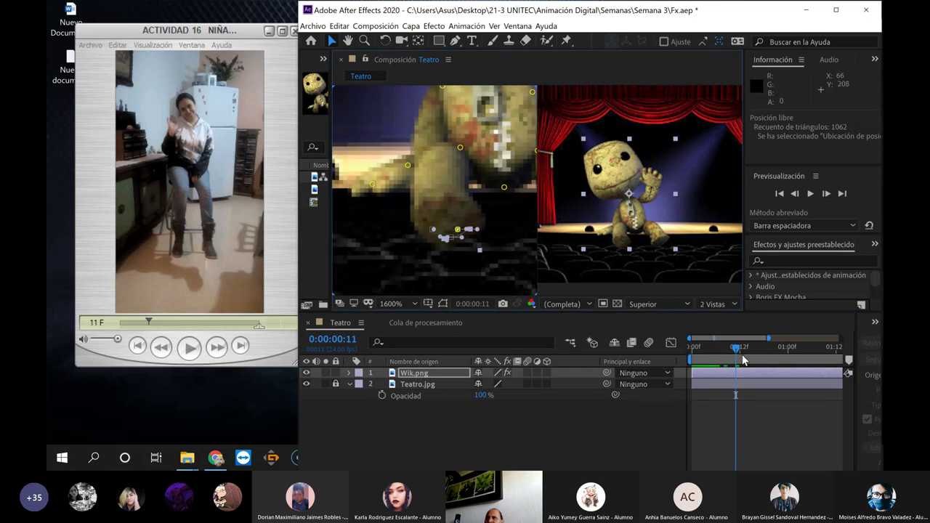
pyautogui.moveTo(737, 353)
pyautogui.mouseDown()
pyautogui.moveTo(723, 359)
pyautogui.moveTo(741, 359)
pyautogui.mouseUp()
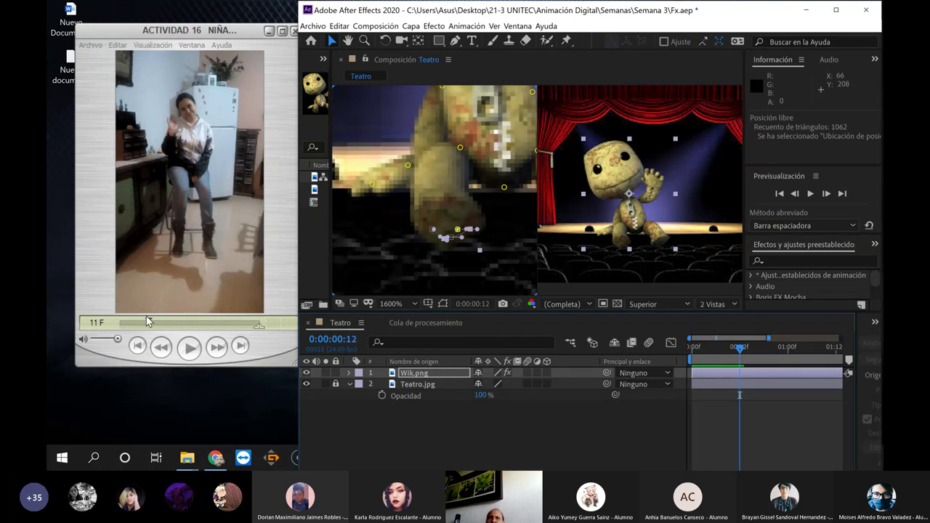
pyautogui.moveTo(148, 322); pyautogui.dragTo(164, 323)
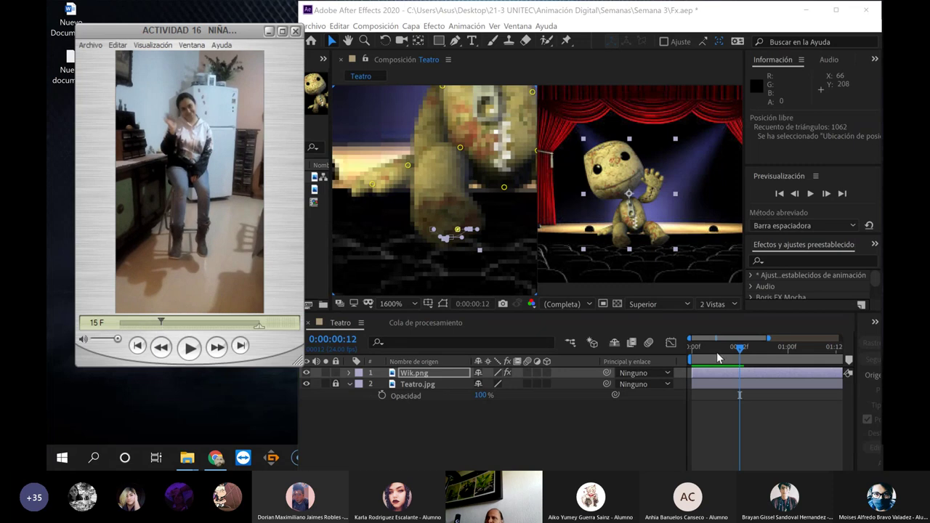
# At frame 15, lower an arm pin, then raise the lower arm pin to refine the pose
pyautogui.moveTo(743, 352); pyautogui.dragTo(755, 353)
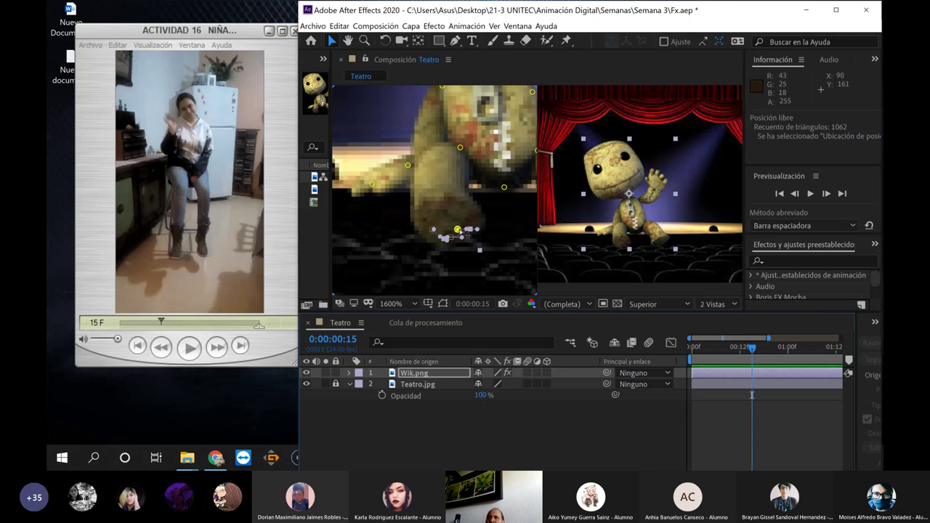
pyautogui.moveTo(458, 230); pyautogui.dragTo(463, 247)
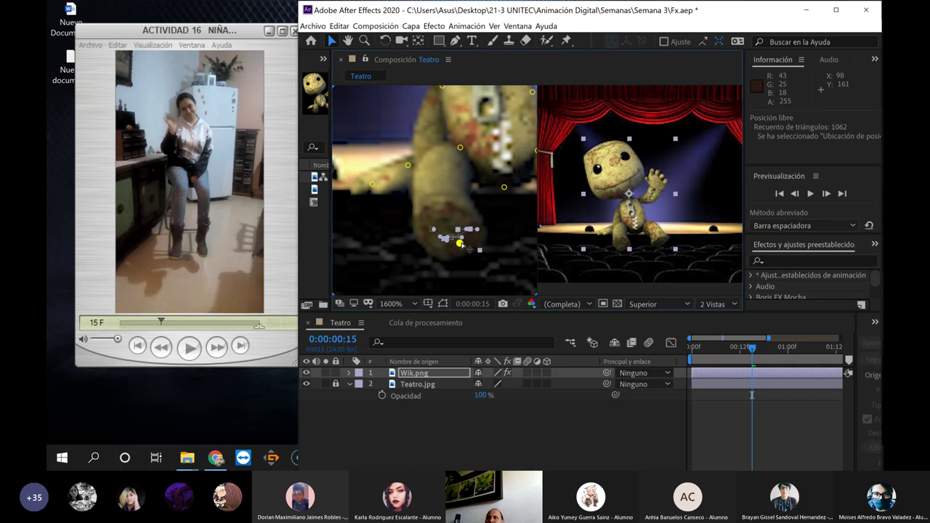
pyautogui.moveTo(753, 354)
pyautogui.mouseDown()
pyautogui.moveTo(718, 364)
pyautogui.moveTo(753, 360)
pyautogui.mouseUp()
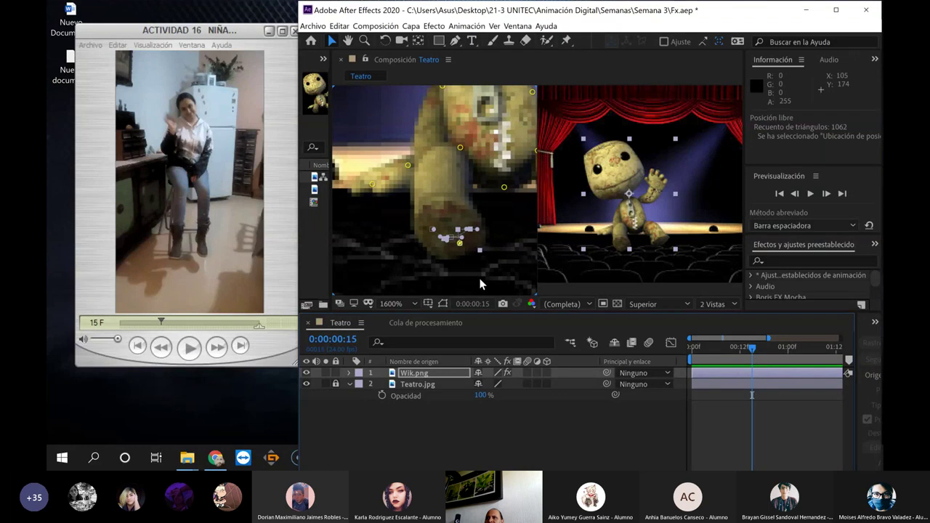
pyautogui.moveTo(459, 243); pyautogui.dragTo(457, 234)
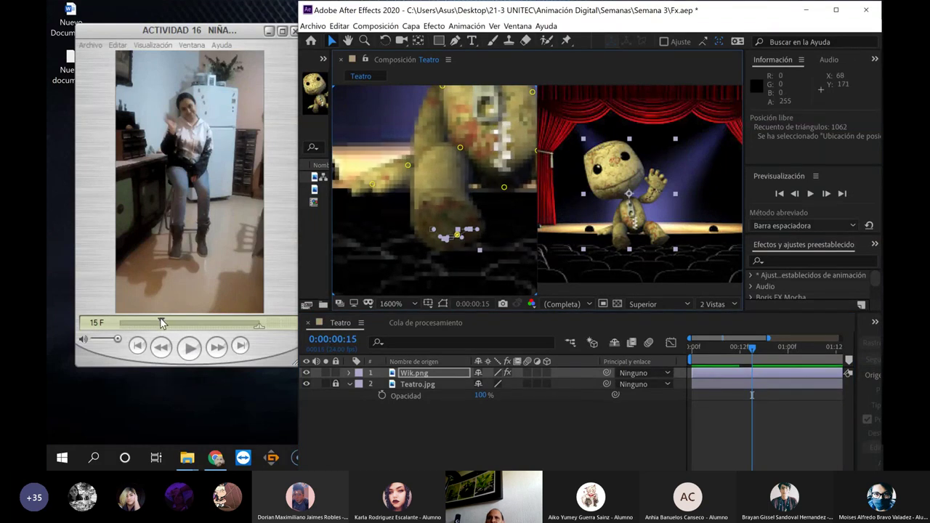
# Match frames 21–22 to the reference, move an arm pin left, and review the wave
pyautogui.moveTo(162, 324); pyautogui.dragTo(182, 325)
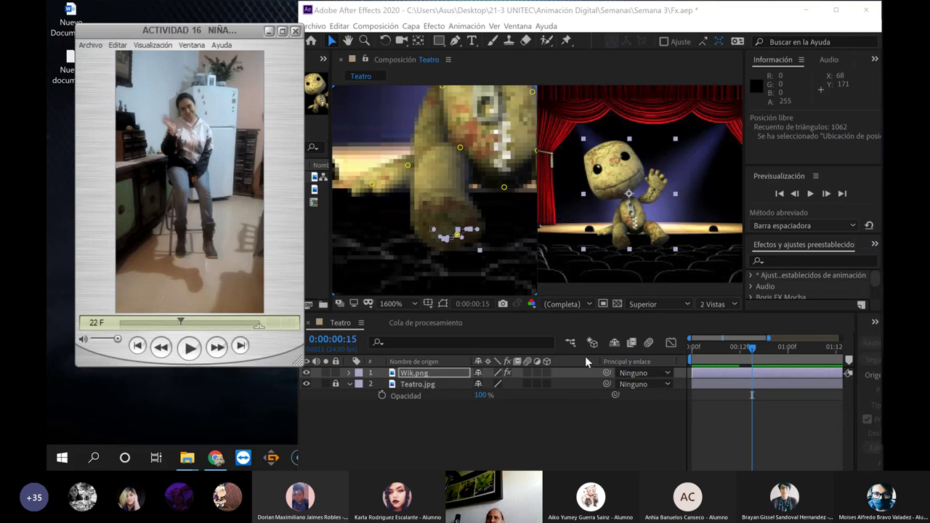
pyautogui.click(754, 352)
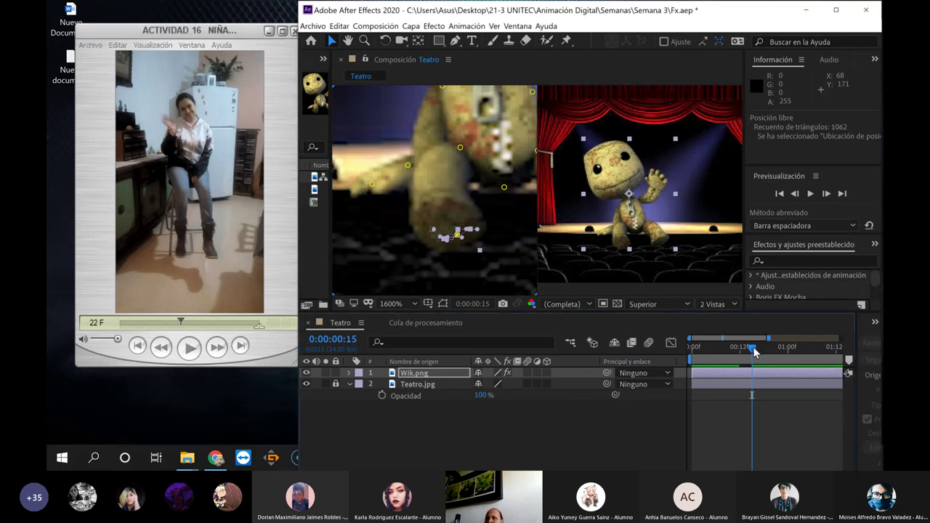
pyautogui.moveTo(182, 323); pyautogui.dragTo(175, 323)
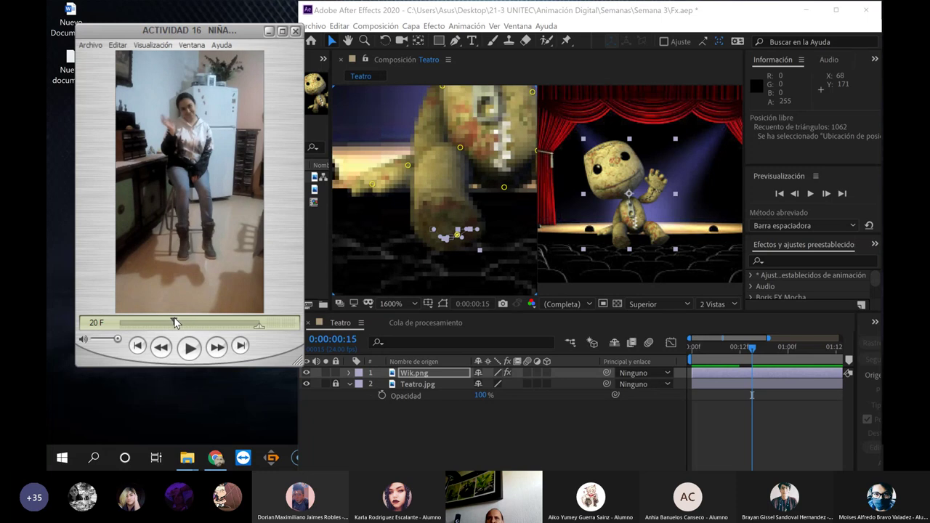
pyautogui.moveTo(754, 351); pyautogui.dragTo(773, 351)
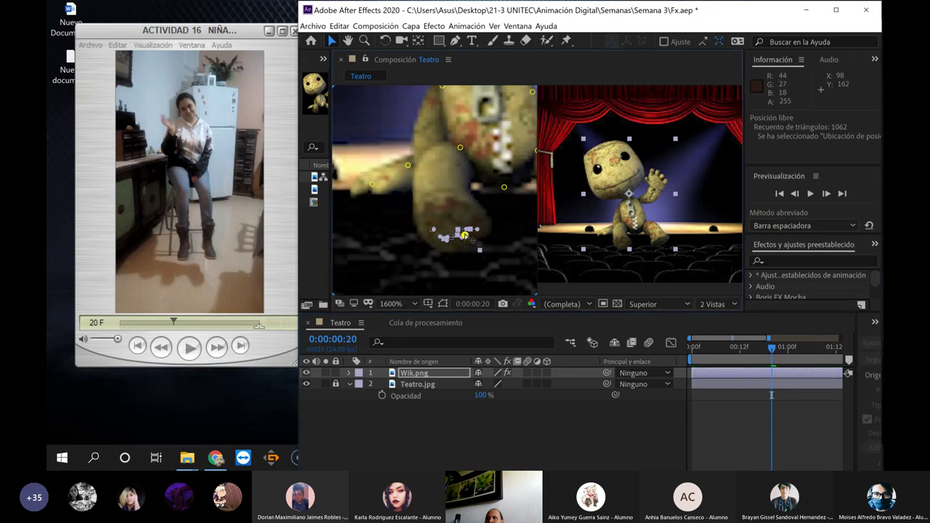
pyautogui.moveTo(176, 318); pyautogui.dragTo(181, 319)
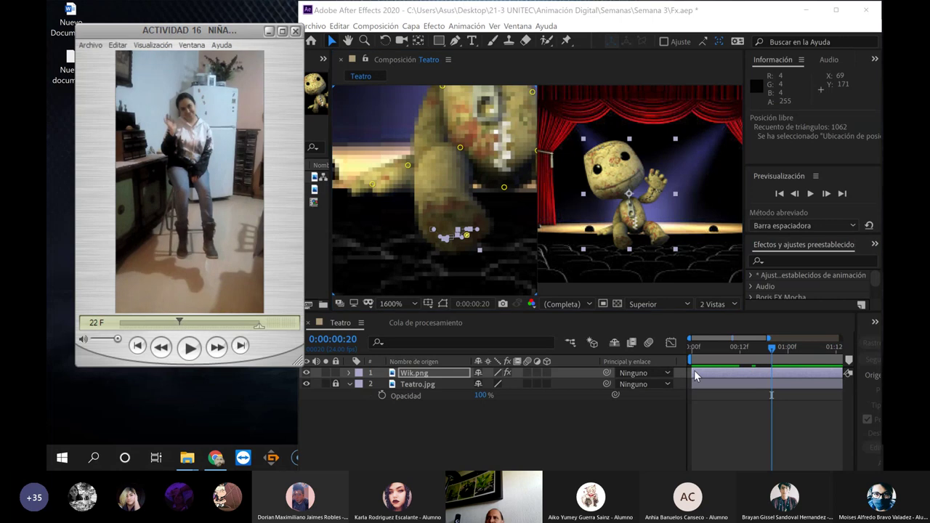
pyautogui.click(774, 348)
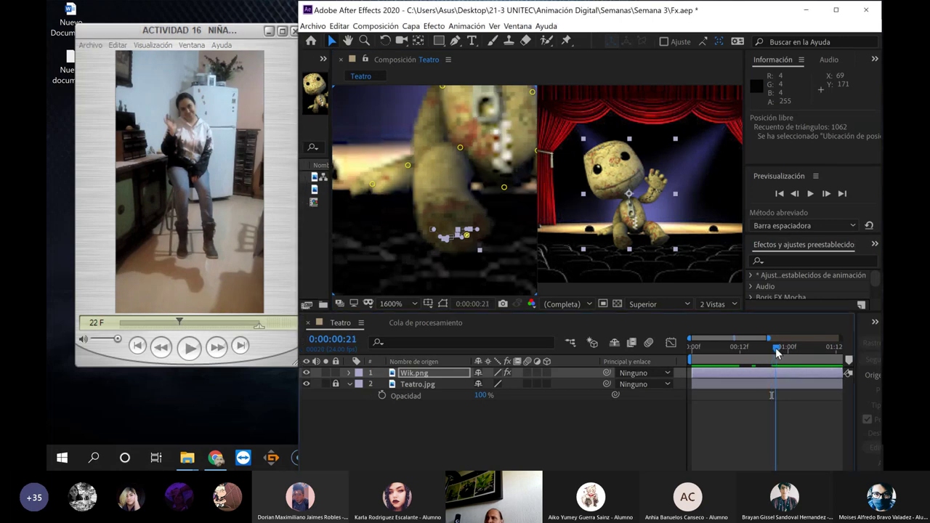
pyautogui.moveTo(779, 352); pyautogui.dragTo(780, 349)
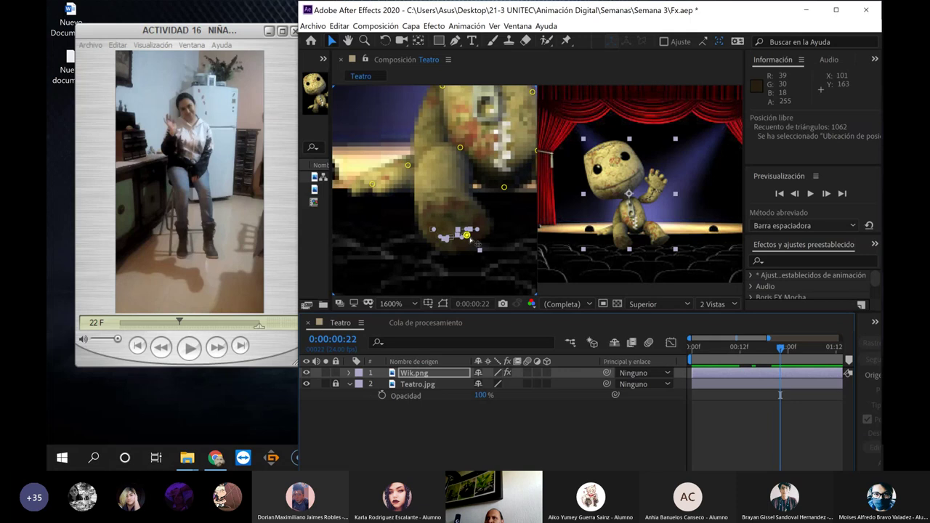
pyautogui.moveTo(468, 235); pyautogui.dragTo(453, 234)
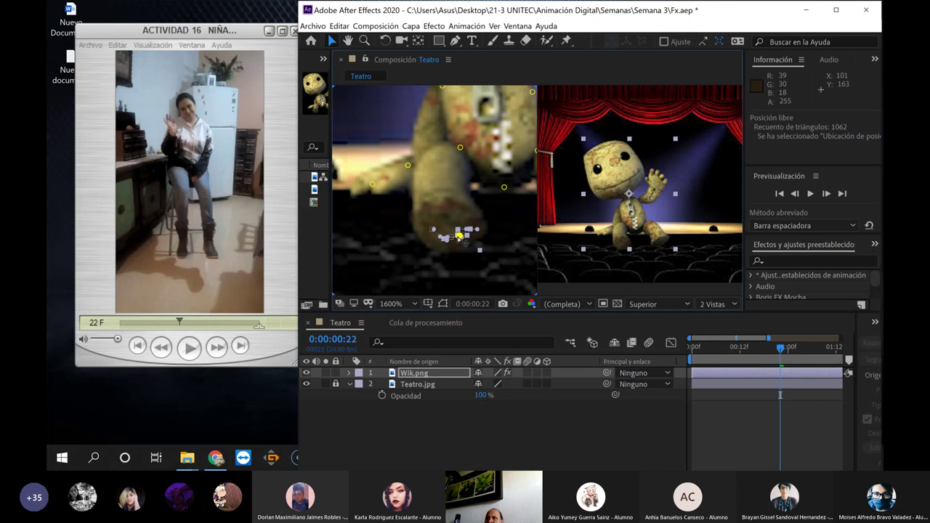
pyautogui.click(694, 347)
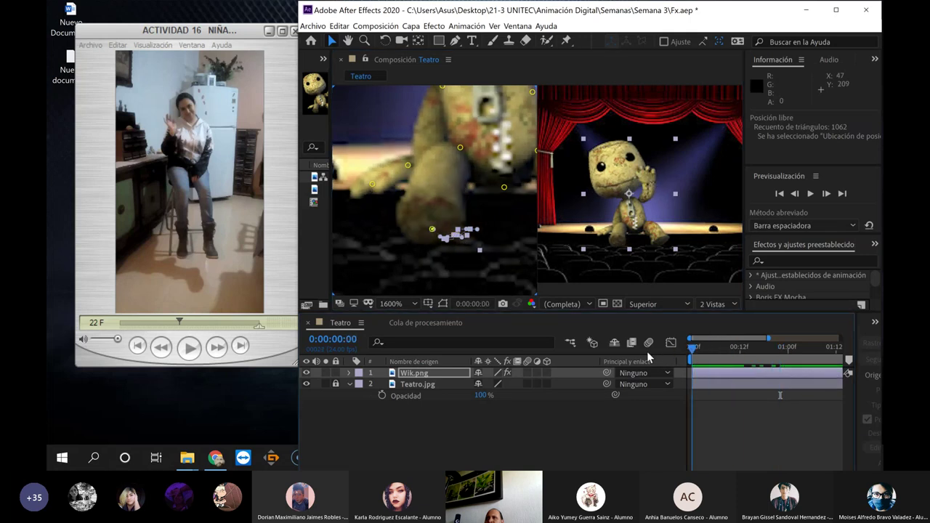
pyautogui.moveTo(687, 350)
pyautogui.mouseDown()
pyautogui.moveTo(768, 355)
pyautogui.moveTo(692, 356)
pyautogui.moveTo(724, 356)
pyautogui.mouseUp()
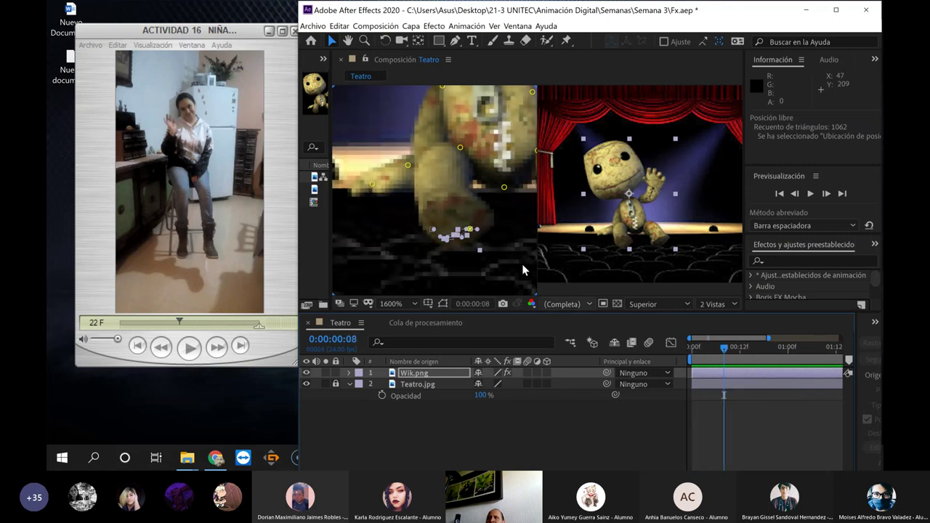
# Match frame 3 to the reference, nudge the foot pin slightly right, then advance to frame 10
pyautogui.scroll(-1, 487, 218)
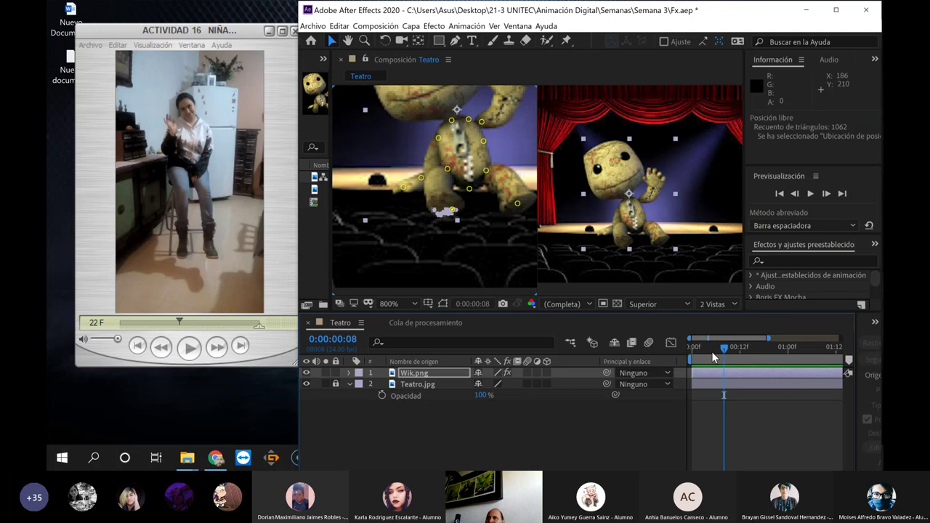
pyautogui.moveTo(725, 348); pyautogui.dragTo(692, 350)
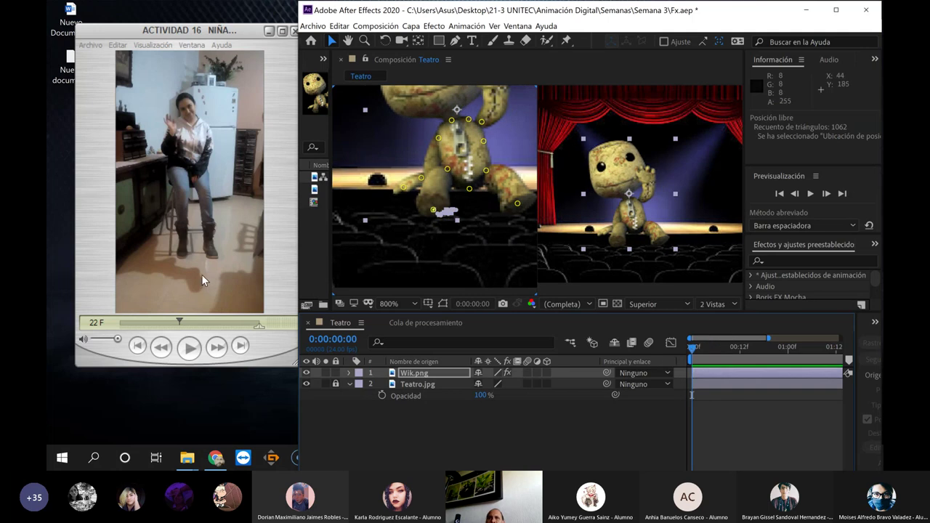
pyautogui.moveTo(177, 322); pyautogui.dragTo(119, 323)
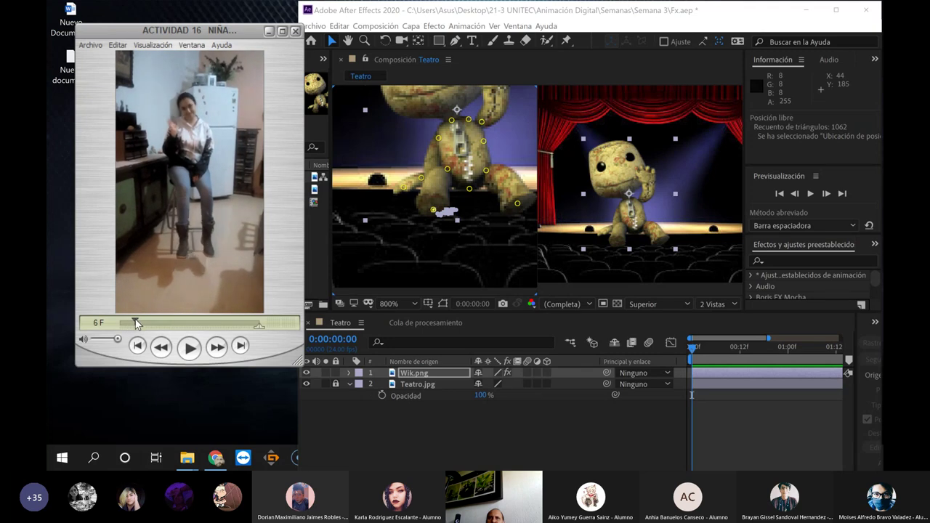
pyautogui.moveTo(122, 323); pyautogui.dragTo(130, 322)
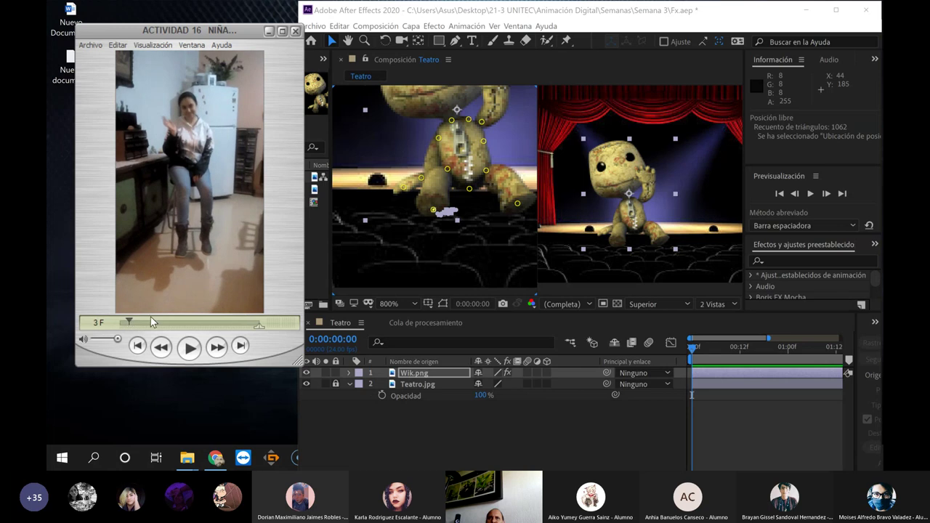
pyautogui.moveTo(691, 348); pyautogui.dragTo(704, 346)
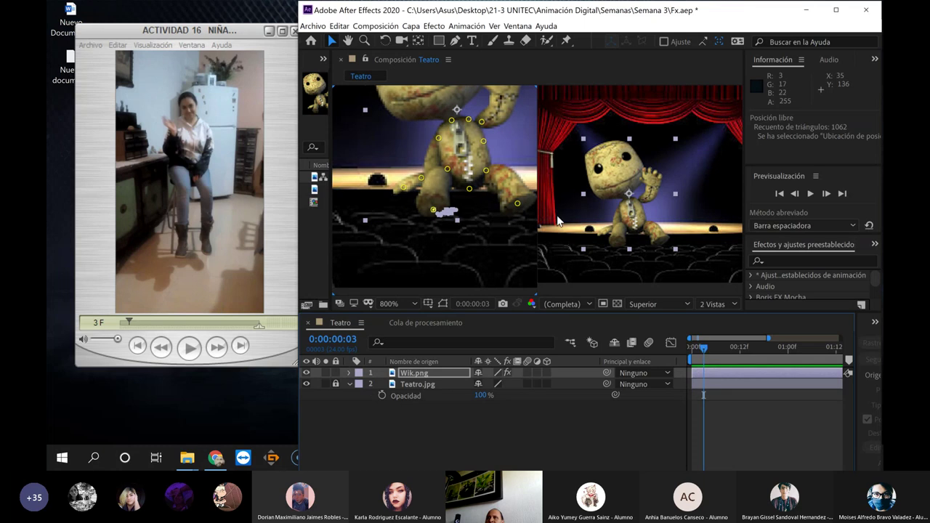
pyautogui.moveTo(518, 204); pyautogui.dragTo(520, 203)
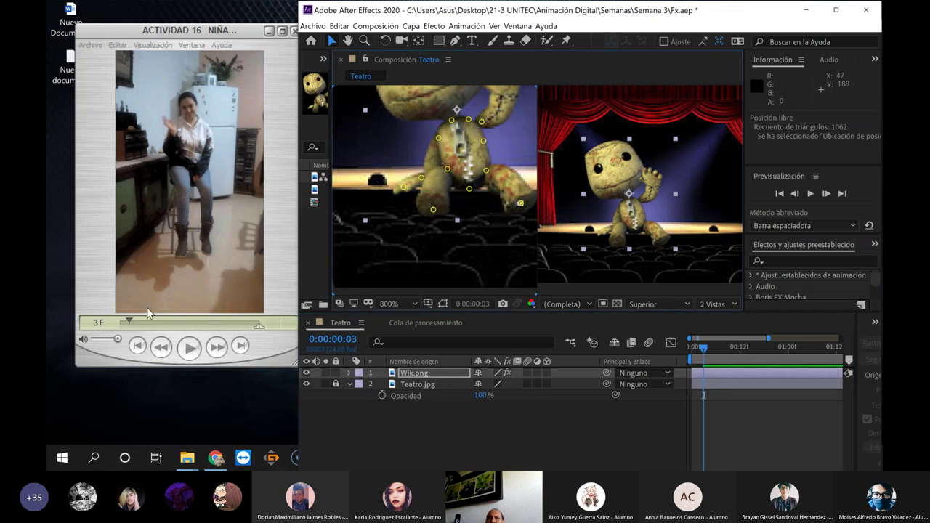
pyautogui.moveTo(129, 322); pyautogui.dragTo(146, 323)
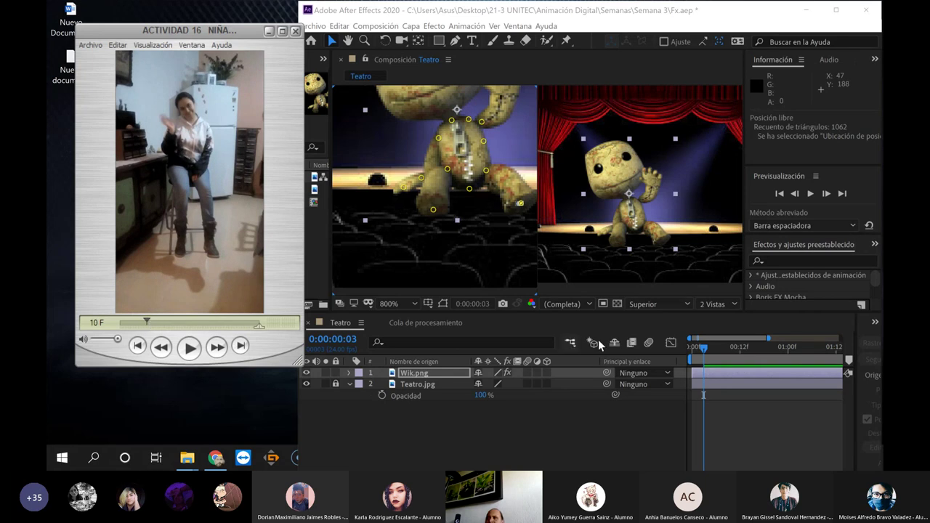
pyautogui.moveTo(705, 348)
pyautogui.mouseDown()
pyautogui.moveTo(714, 347)
pyautogui.moveTo(672, 348)
pyautogui.moveTo(726, 348)
pyautogui.mouseUp()
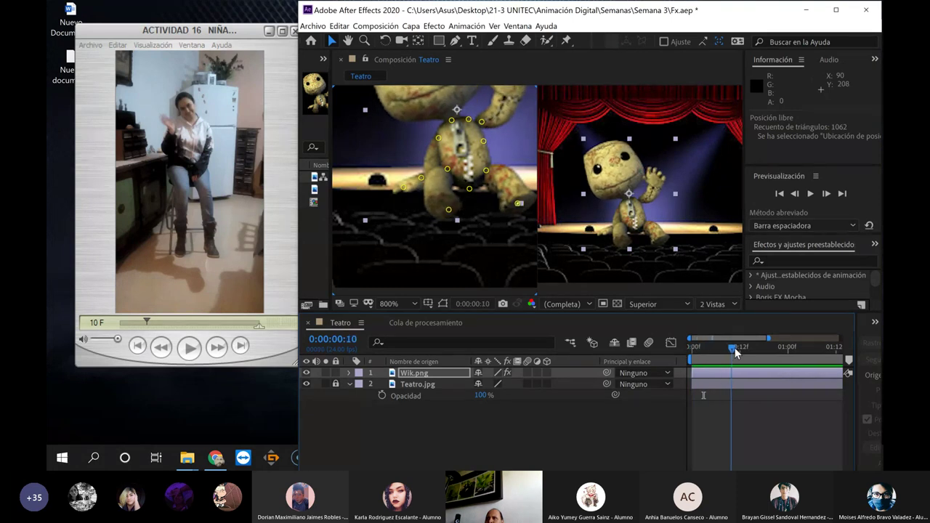
# At frame 10, shift the hand pin slightly left, then nudge it left again later
pyautogui.moveTo(726, 348); pyautogui.dragTo(732, 348)
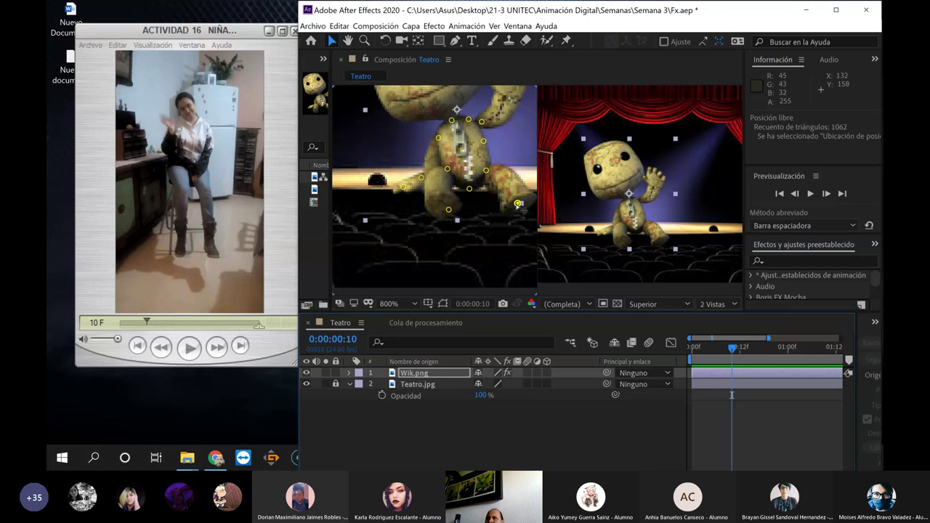
pyautogui.moveTo(518, 204); pyautogui.dragTo(512, 205)
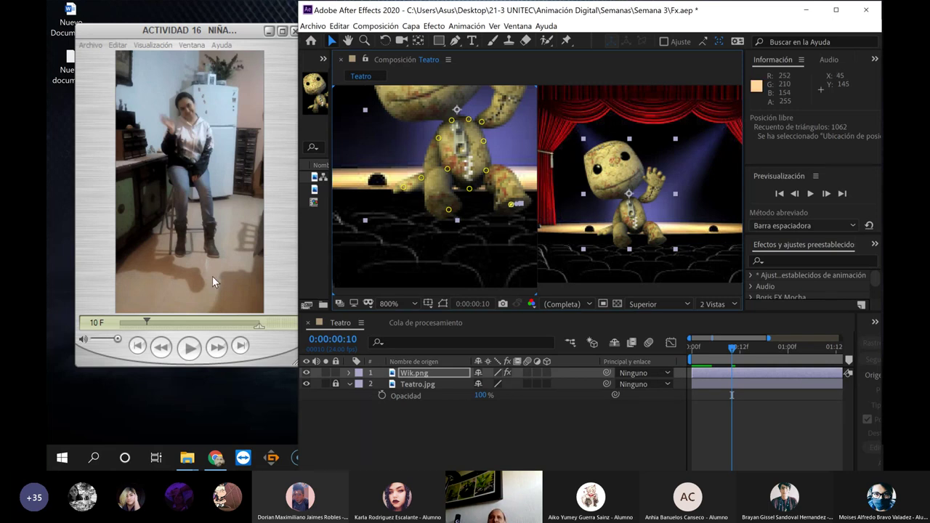
pyautogui.moveTo(146, 321); pyautogui.dragTo(166, 323)
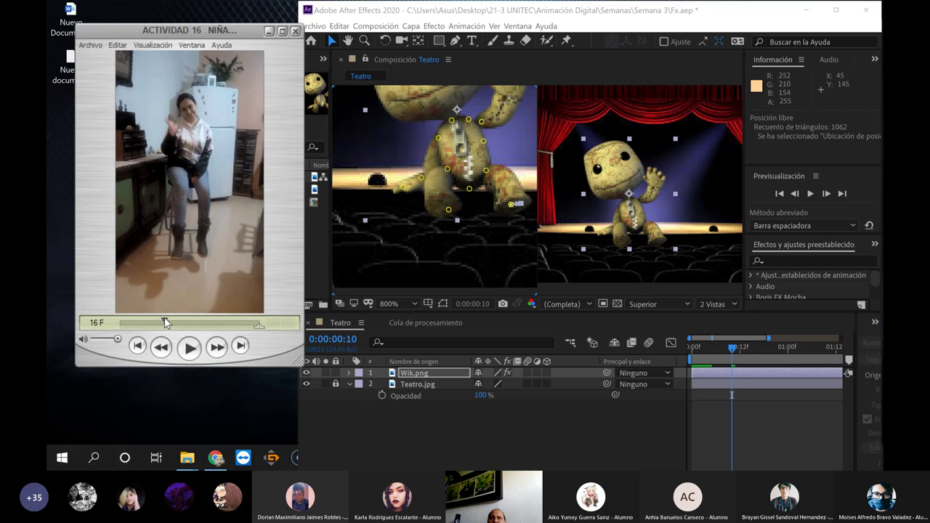
pyautogui.moveTo(733, 348)
pyautogui.mouseDown()
pyautogui.moveTo(715, 352)
pyautogui.moveTo(757, 352)
pyautogui.mouseUp()
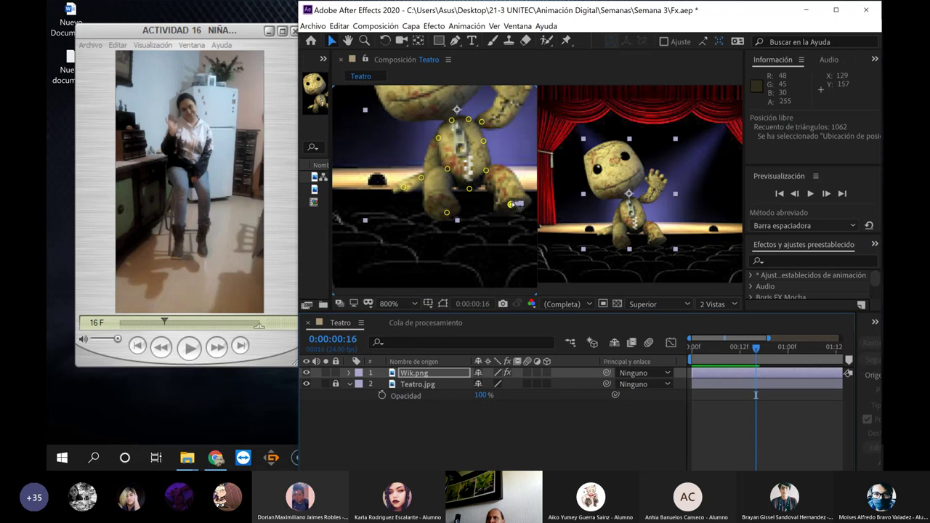
pyautogui.moveTo(511, 205); pyautogui.dragTo(508, 205)
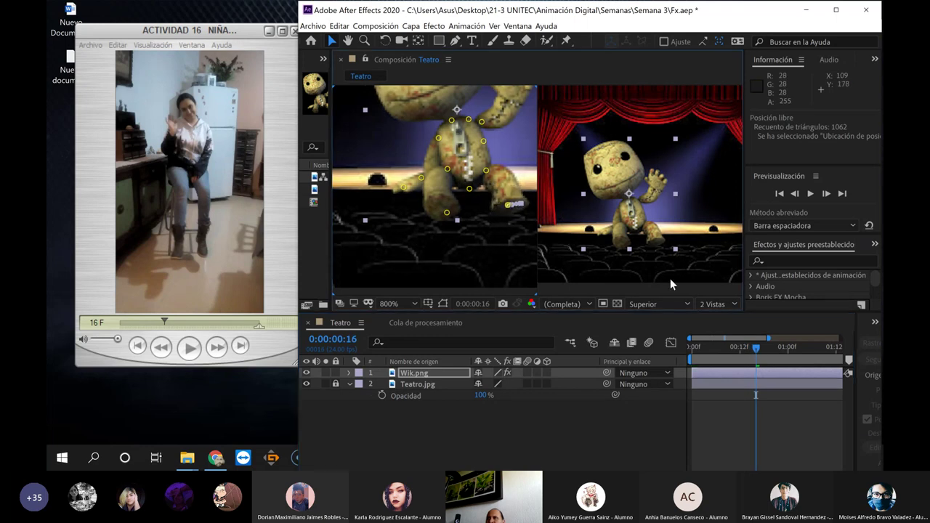
# Compare a later frame with the reference and reposition the hand pin right and down
pyautogui.moveTo(755, 352)
pyautogui.mouseDown()
pyautogui.moveTo(702, 350)
pyautogui.moveTo(747, 348)
pyautogui.mouseUp()
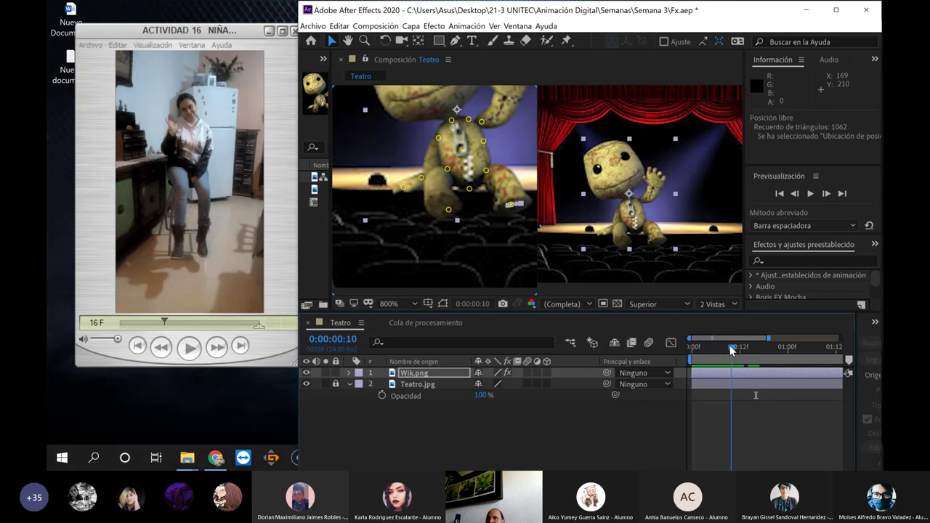
pyautogui.click(206, 276)
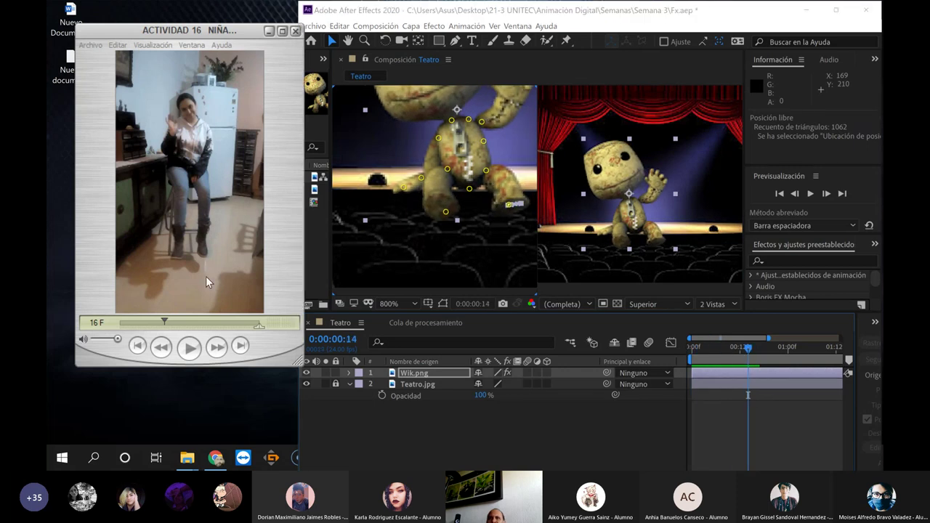
pyautogui.moveTo(163, 322); pyautogui.dragTo(180, 317)
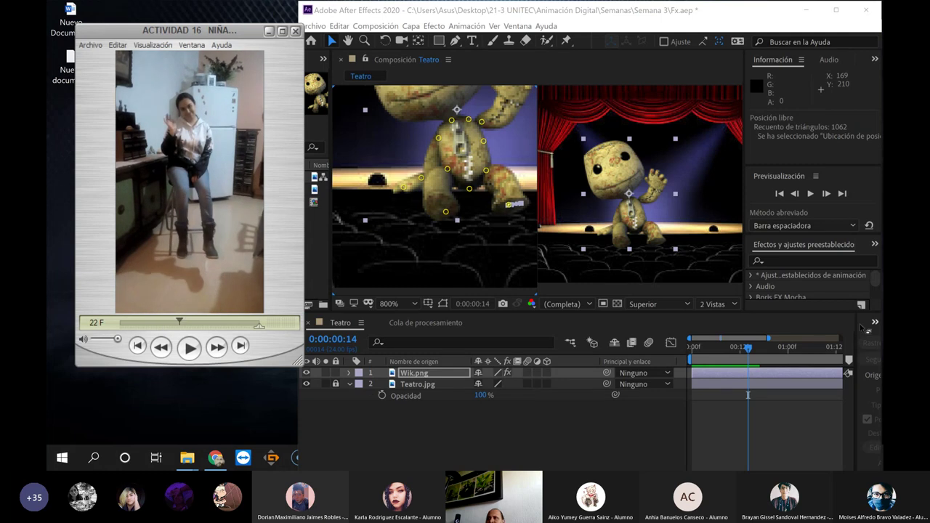
pyautogui.moveTo(750, 352); pyautogui.dragTo(780, 347)
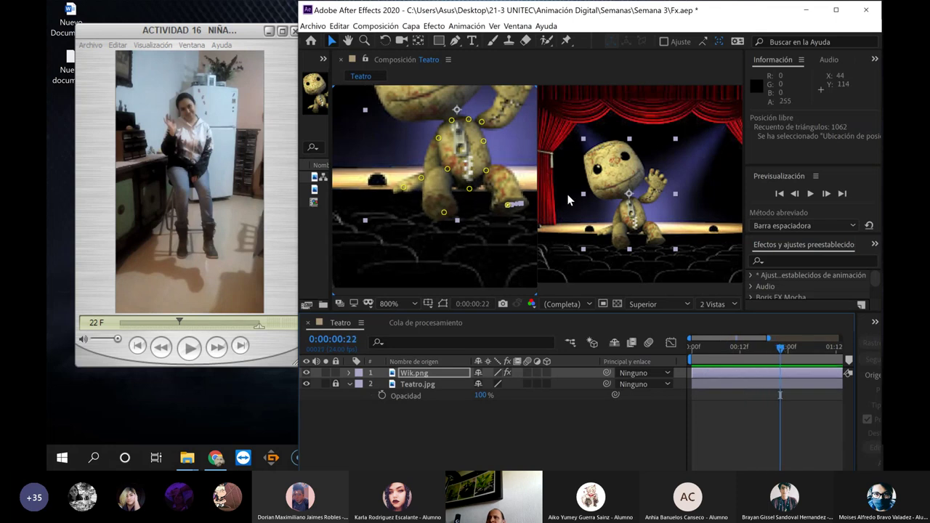
pyautogui.moveTo(508, 206); pyautogui.dragTo(517, 209)
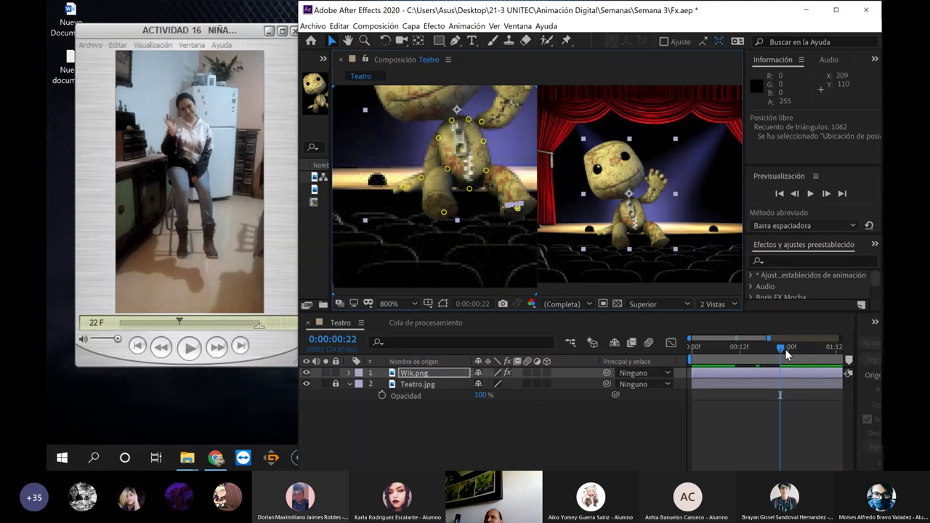
# Review the wave, delete the extra pin near Sackboy's feet, and reselect the Puppet Pin tool
pyautogui.moveTo(768, 349); pyautogui.dragTo(642, 354)
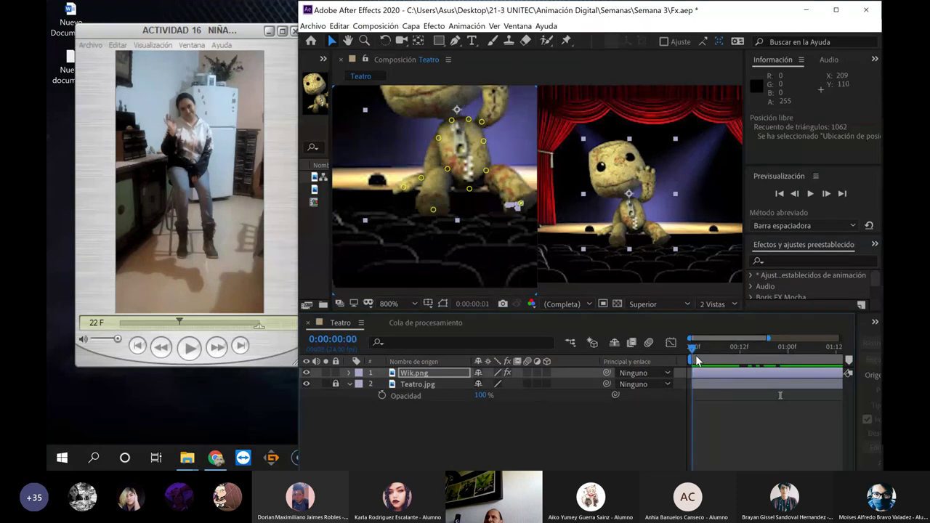
pyautogui.moveTo(696, 361); pyautogui.dragTo(713, 361)
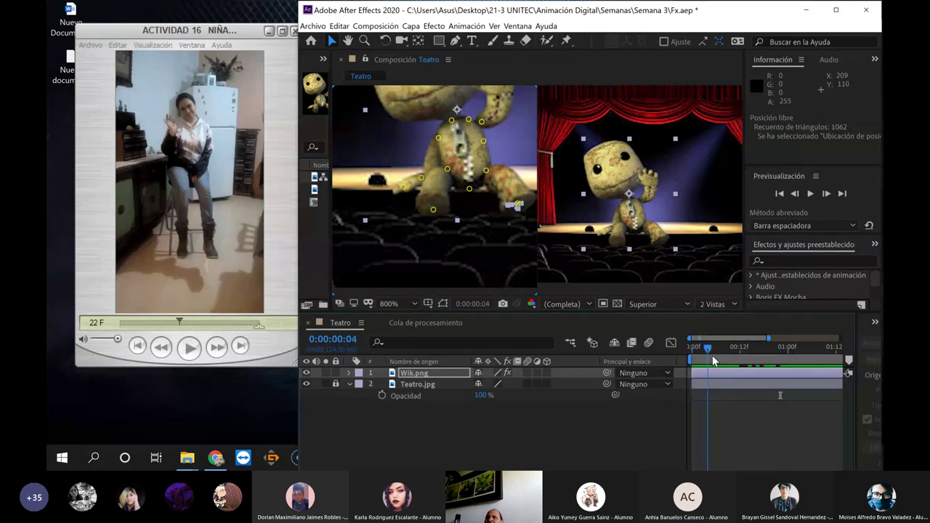
pyautogui.moveTo(713, 361); pyautogui.dragTo(764, 361)
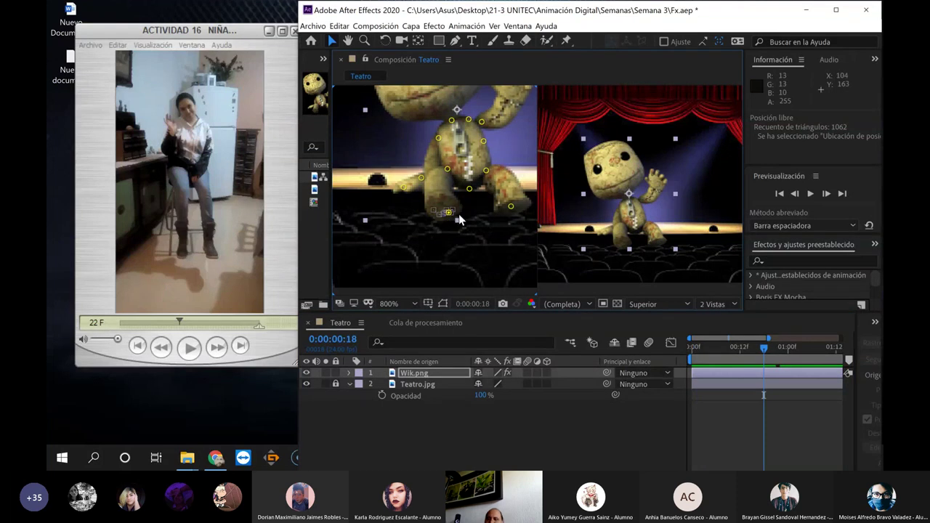
pyautogui.press('Delete')
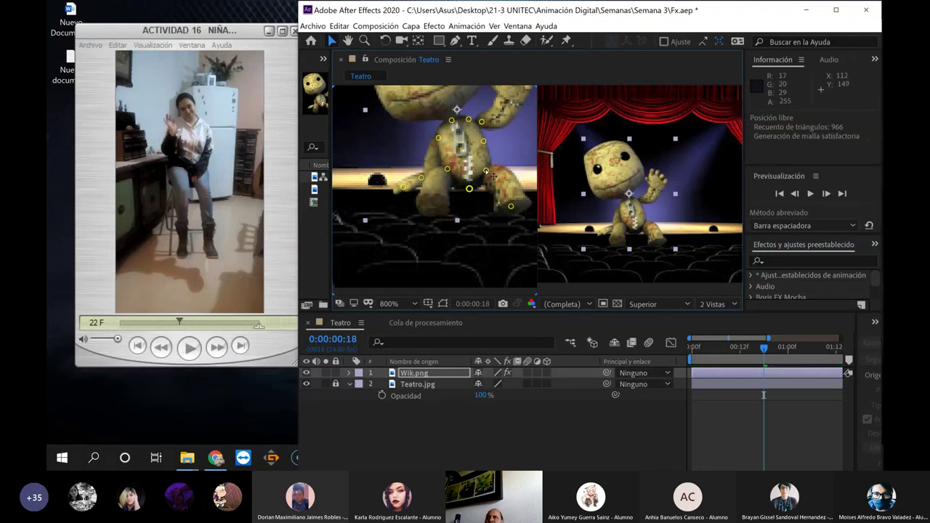
pyautogui.click(567, 42)
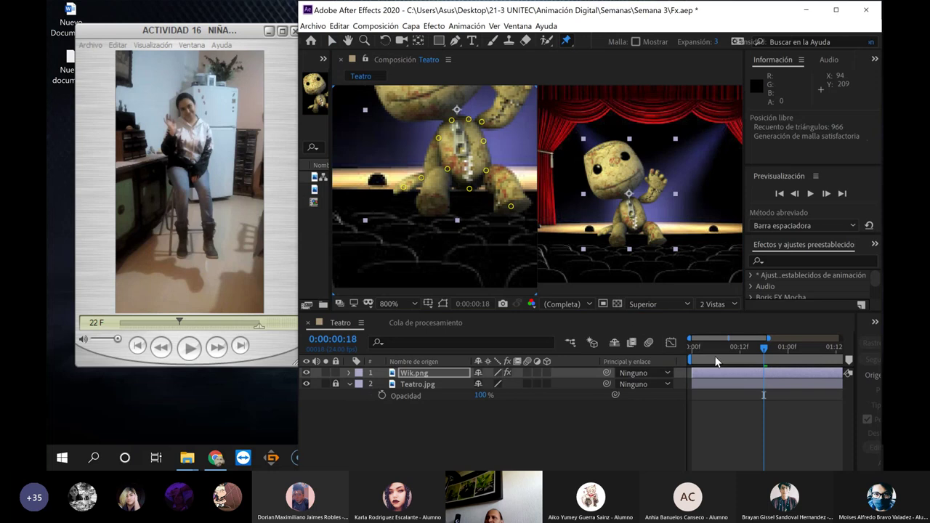
pyautogui.moveTo(765, 350); pyautogui.dragTo(658, 355)
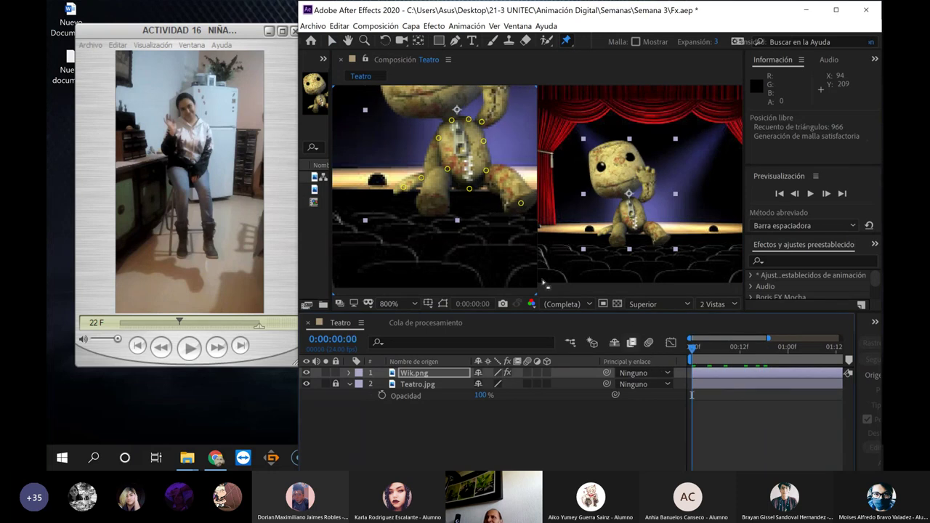
# Add a new puppet pin on Sackboy's foot and shift it right near the start
pyautogui.click(435, 203)
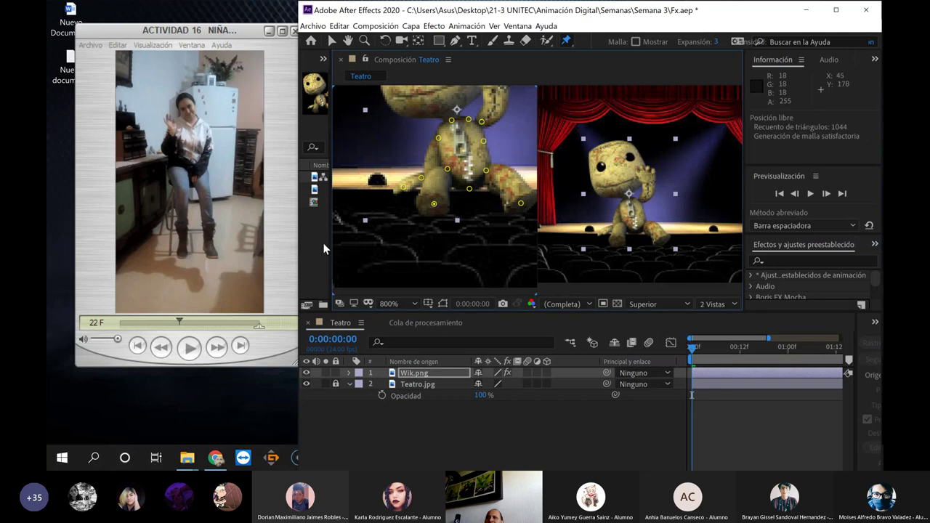
pyautogui.moveTo(175, 321); pyautogui.dragTo(102, 321)
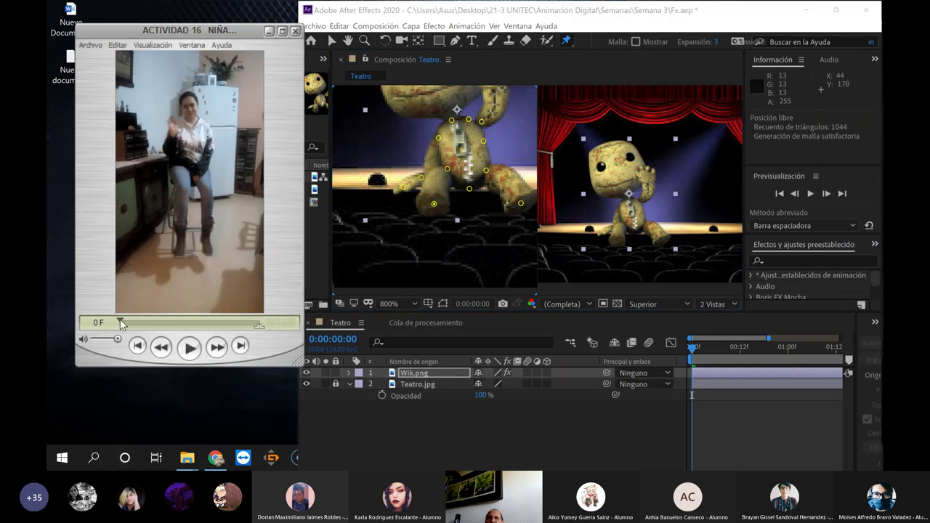
pyautogui.moveTo(119, 320); pyautogui.dragTo(135, 322)
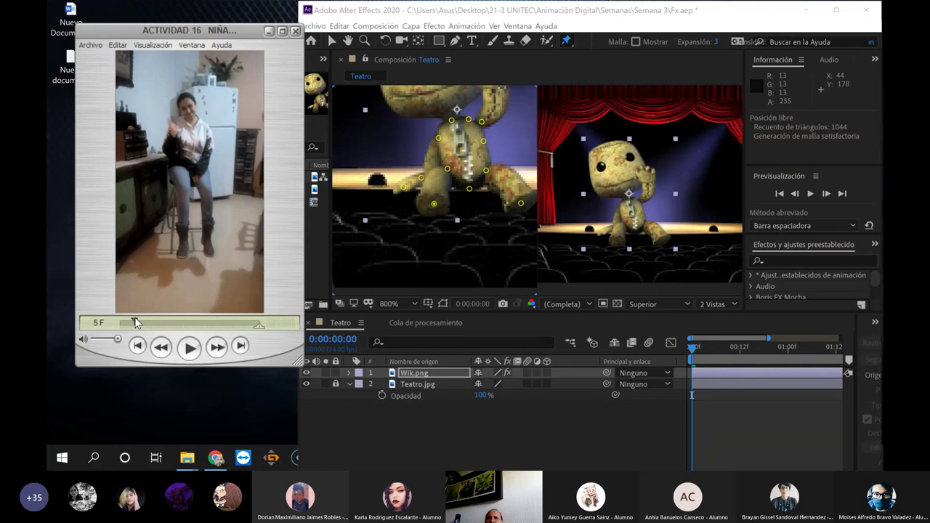
pyautogui.moveTo(694, 348); pyautogui.dragTo(712, 347)
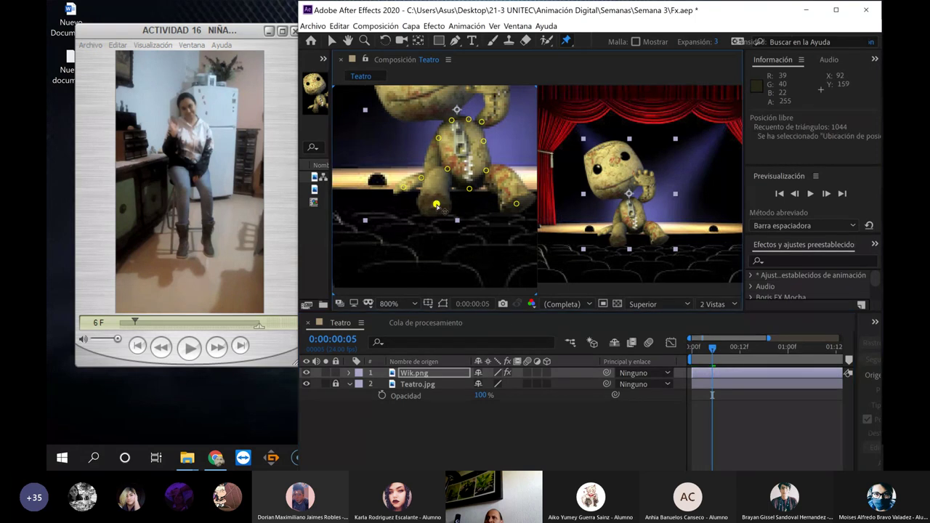
pyautogui.moveTo(434, 205); pyautogui.dragTo(442, 205)
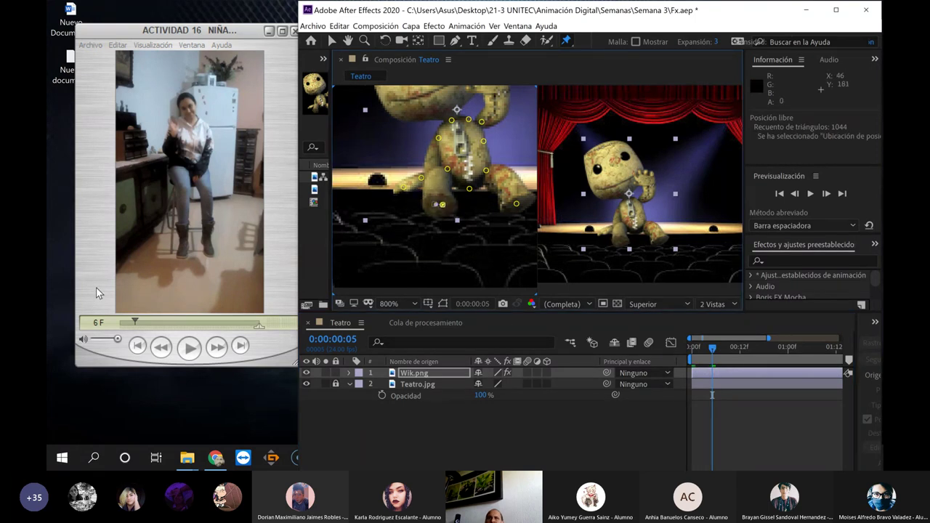
# At a later frame, pull the foot pin back left to keyframe it
pyautogui.moveTo(135, 324); pyautogui.dragTo(158, 314)
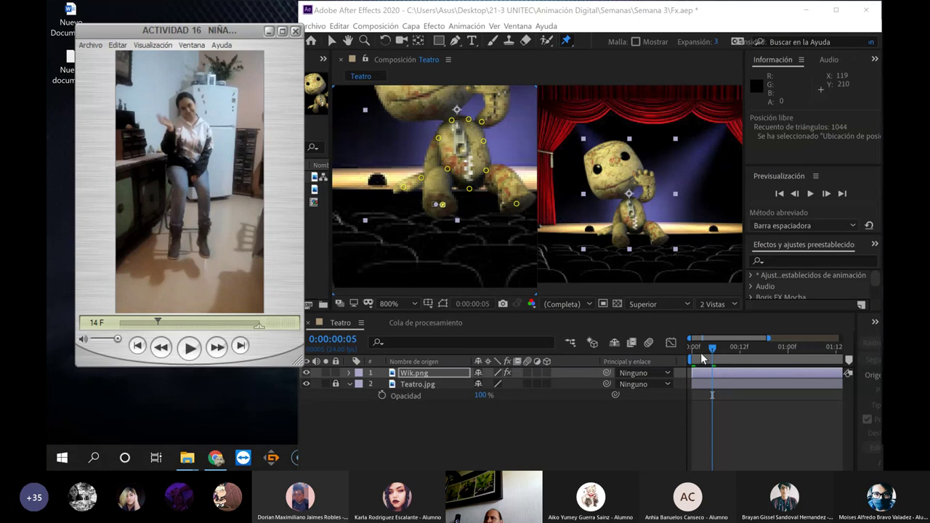
pyautogui.moveTo(714, 354); pyautogui.dragTo(747, 353)
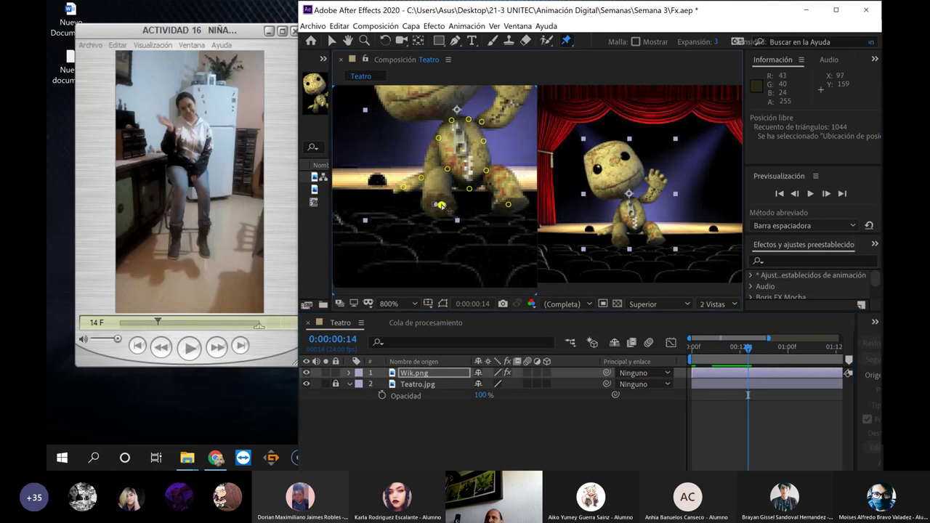
pyautogui.moveTo(442, 205); pyautogui.dragTo(431, 206)
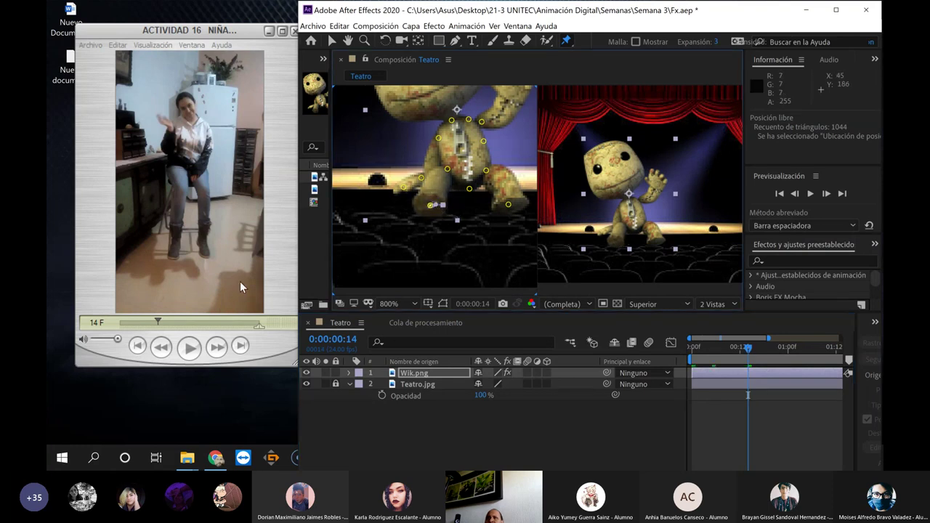
# Further along the wave, nudge the foot pin slightly right and down
pyautogui.moveTo(158, 325); pyautogui.dragTo(175, 320)
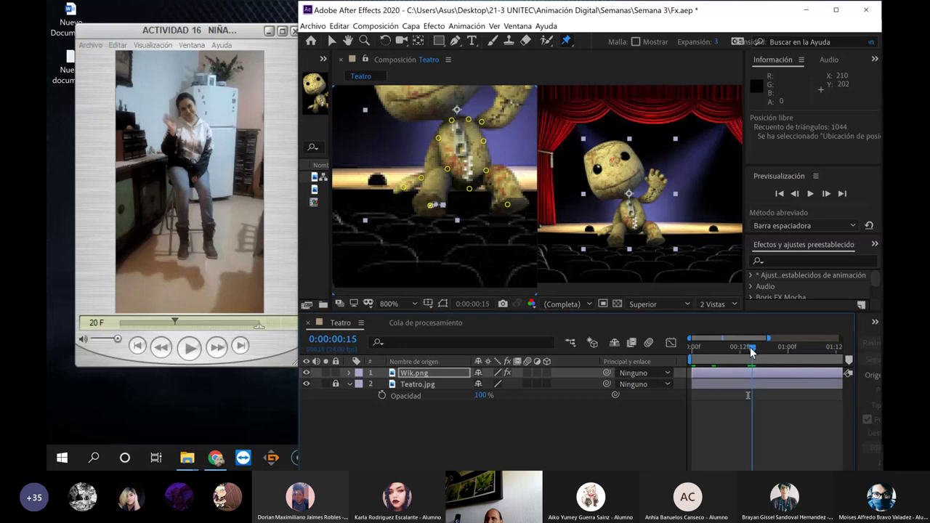
pyautogui.moveTo(750, 352); pyautogui.dragTo(771, 355)
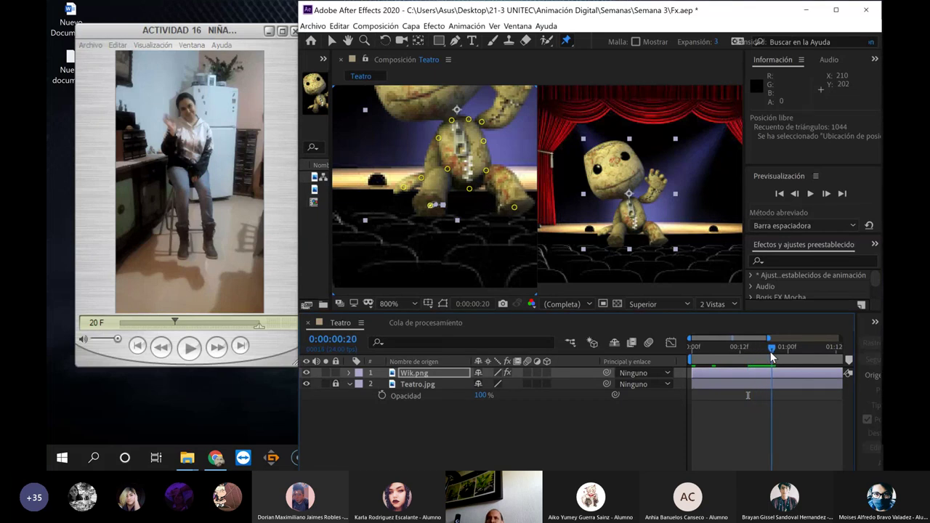
pyautogui.click(432, 207)
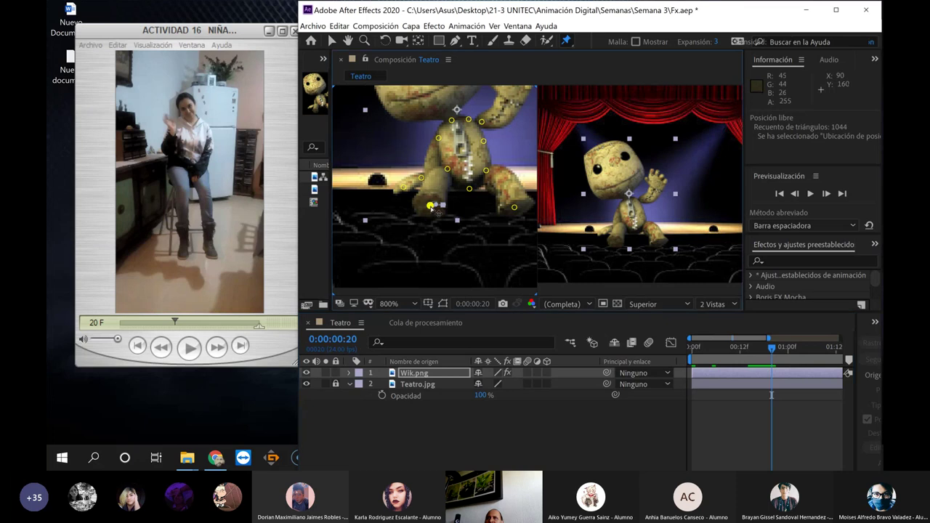
pyautogui.moveTo(431, 206); pyautogui.dragTo(436, 208)
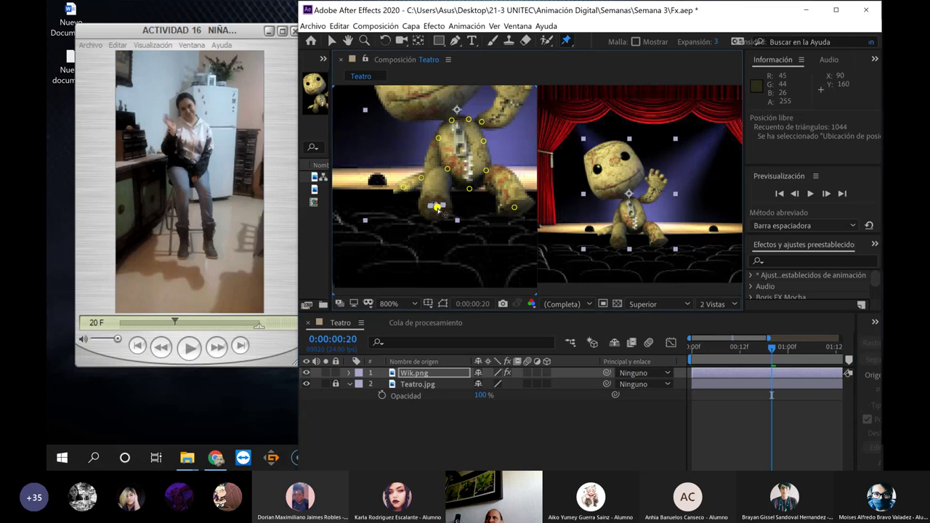
# Preview the animation and compare the foot motion with the reference video
pyautogui.moveTo(774, 353); pyautogui.dragTo(689, 352)
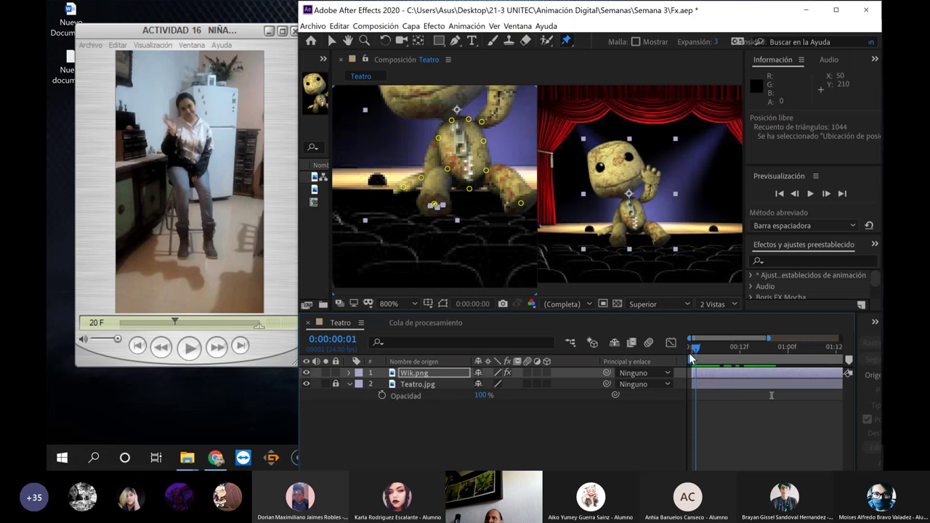
pyautogui.press('space')
pyautogui.moveTo(175, 321); pyautogui.dragTo(163, 324)
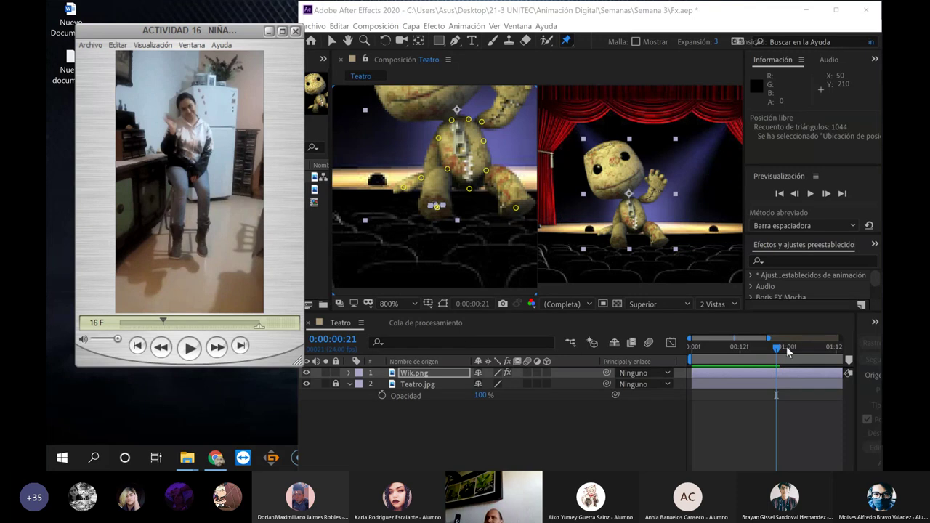
pyautogui.moveTo(789, 351)
pyautogui.mouseDown()
pyautogui.moveTo(651, 351)
pyautogui.moveTo(784, 347)
pyautogui.mouseUp()
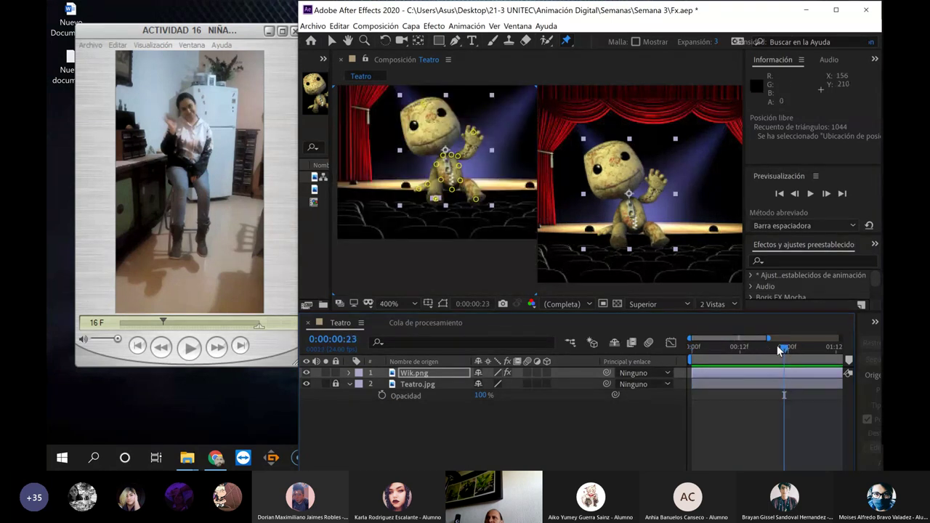
# Compare the reference clip's opening frames, then set the Teatro composition to 0:00:00:03
pyautogui.moveTo(771, 352); pyautogui.dragTo(689, 352)
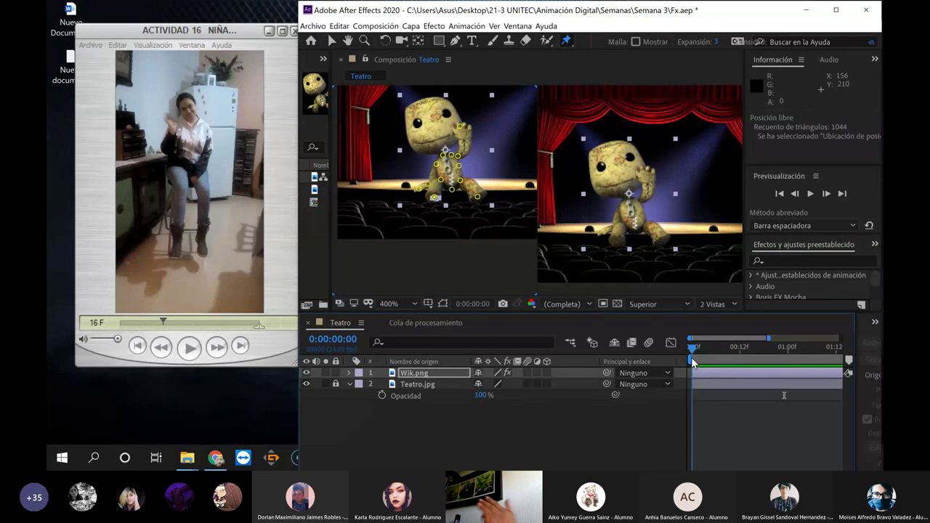
pyautogui.moveTo(691, 364)
pyautogui.mouseDown()
pyautogui.moveTo(711, 365)
pyautogui.moveTo(680, 351)
pyautogui.mouseUp()
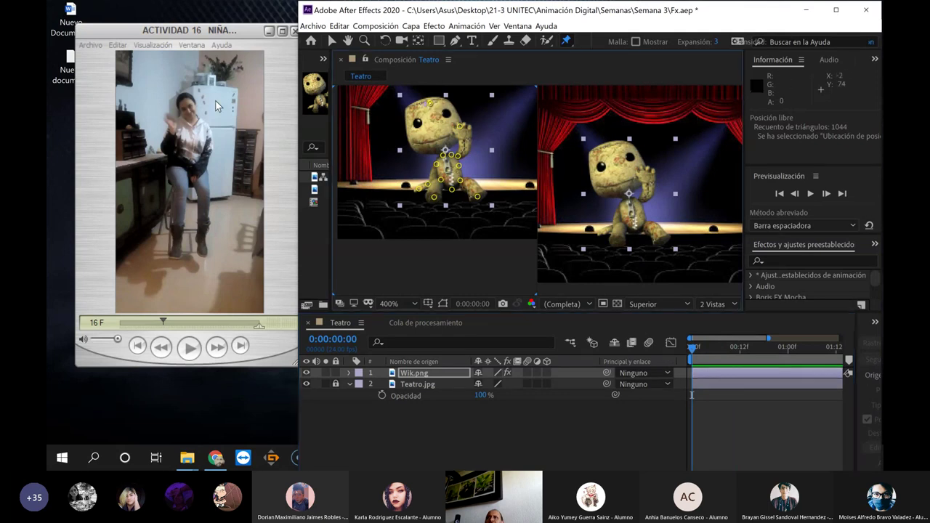
pyautogui.moveTo(164, 324); pyautogui.dragTo(113, 324)
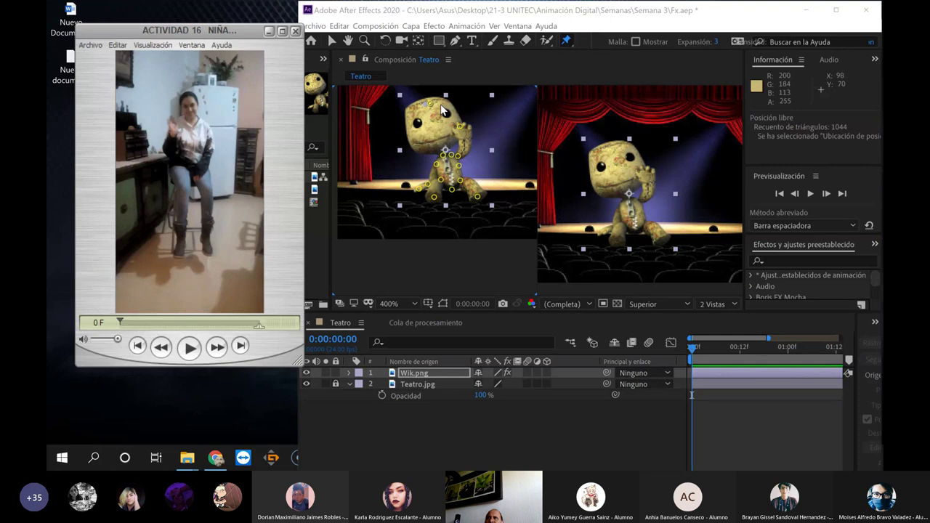
pyautogui.click(431, 109)
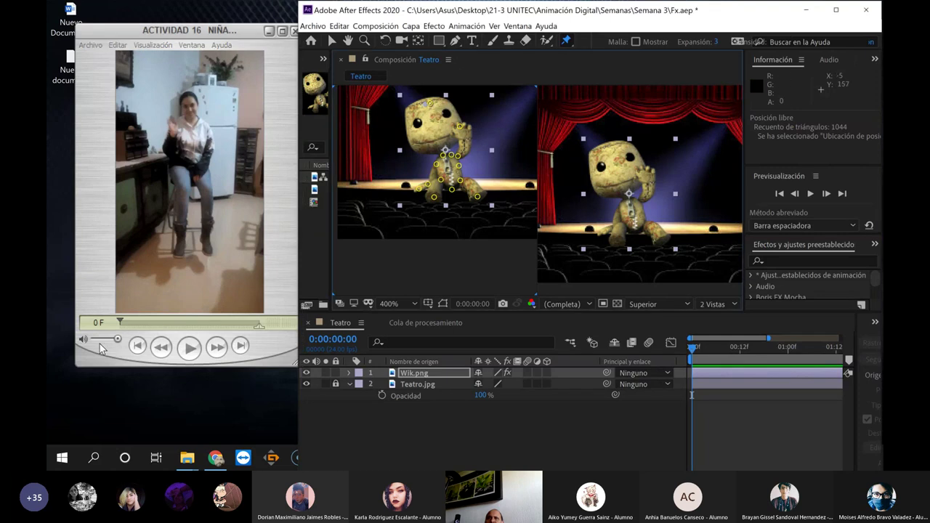
pyautogui.moveTo(122, 323); pyautogui.dragTo(128, 323)
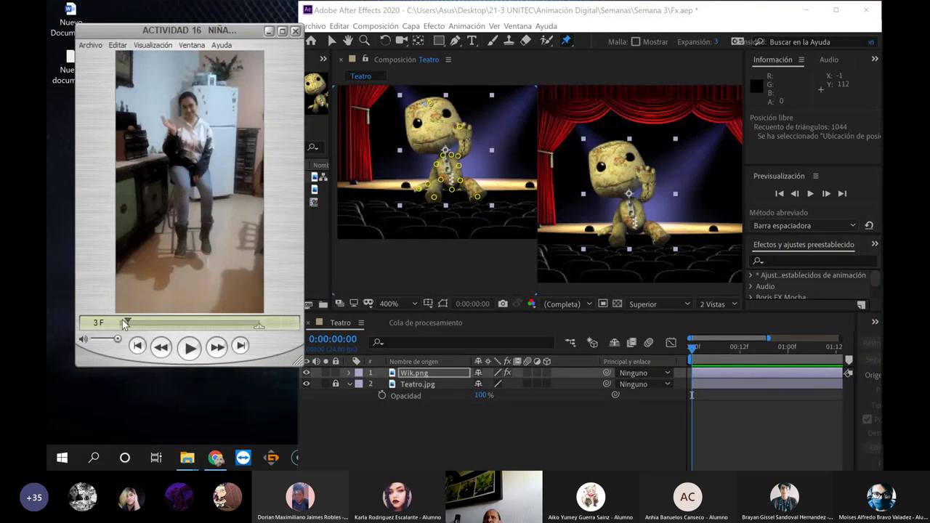
pyautogui.moveTo(122, 319)
pyautogui.mouseDown()
pyautogui.moveTo(112, 321)
pyautogui.moveTo(128, 321)
pyautogui.mouseUp()
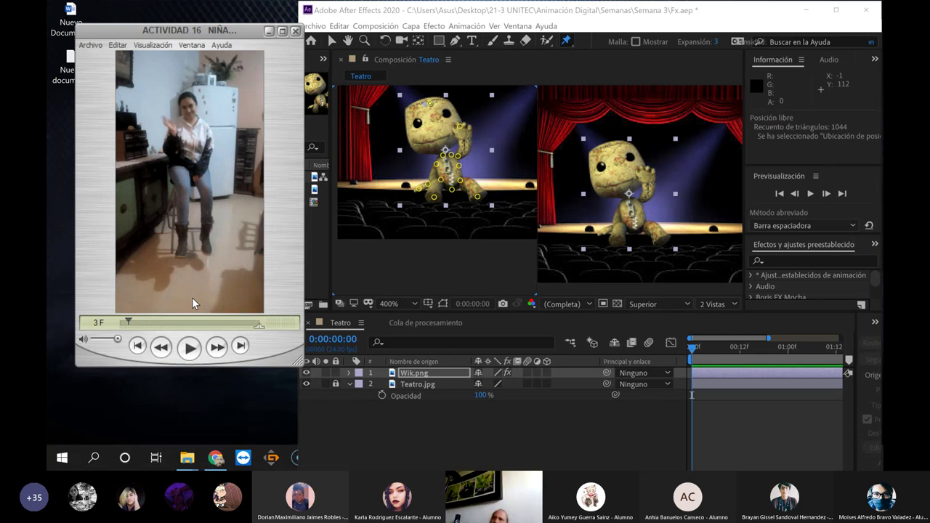
pyautogui.click(694, 349)
pyautogui.moveTo(694, 347); pyautogui.dragTo(703, 351)
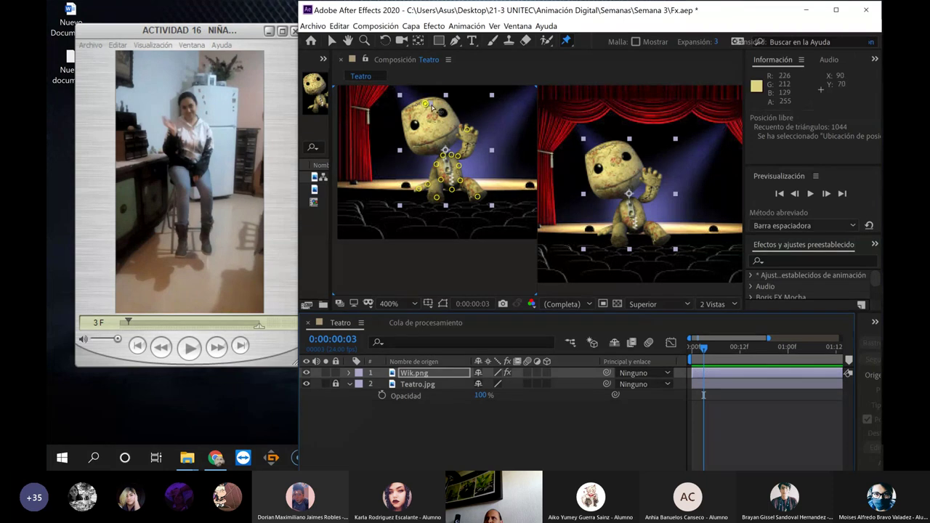
# Zoom in on Sackboy's head, then raise the panel divider to enlarge the timeline
pyautogui.scroll(3, 443, 113)
pyautogui.press('h')
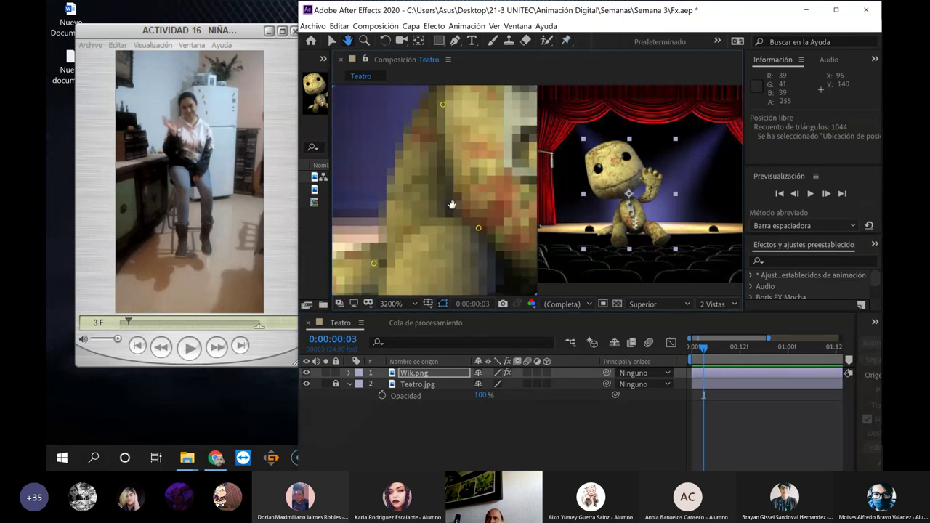
pyautogui.moveTo(464, 120); pyautogui.dragTo(452, 142)
pyautogui.scroll(3, 451, 139)
pyautogui.scroll(3, 448, 137)
pyautogui.scroll(3, 445, 135)
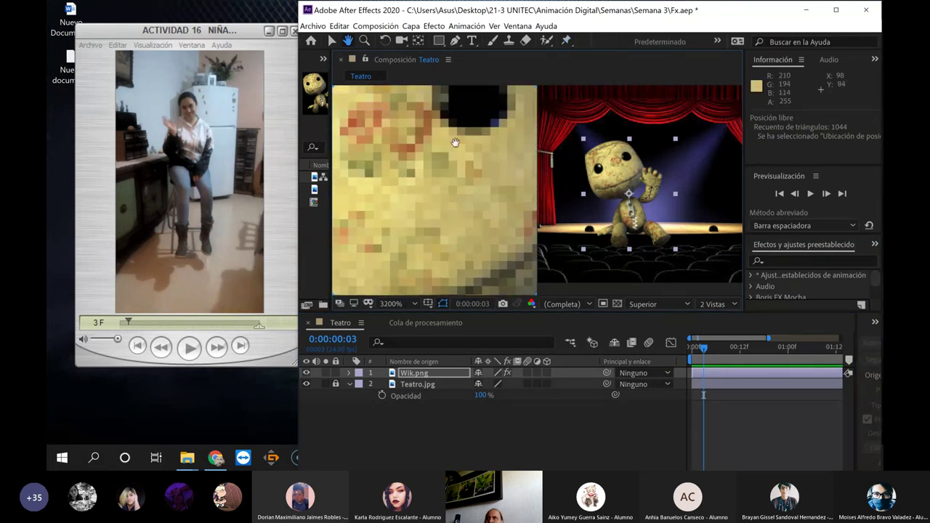
pyautogui.scroll(3, 443, 133)
pyautogui.scroll(3, 443, 133)
pyautogui.hscroll(-2, 432, 153)
pyautogui.hotkey('ctrl', 'p')
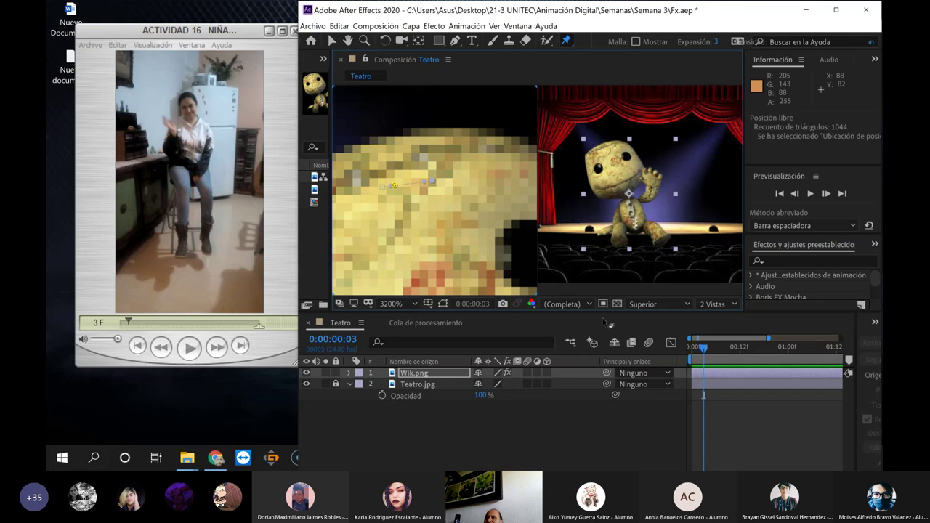
pyautogui.moveTo(604, 314); pyautogui.dragTo(611, 187)
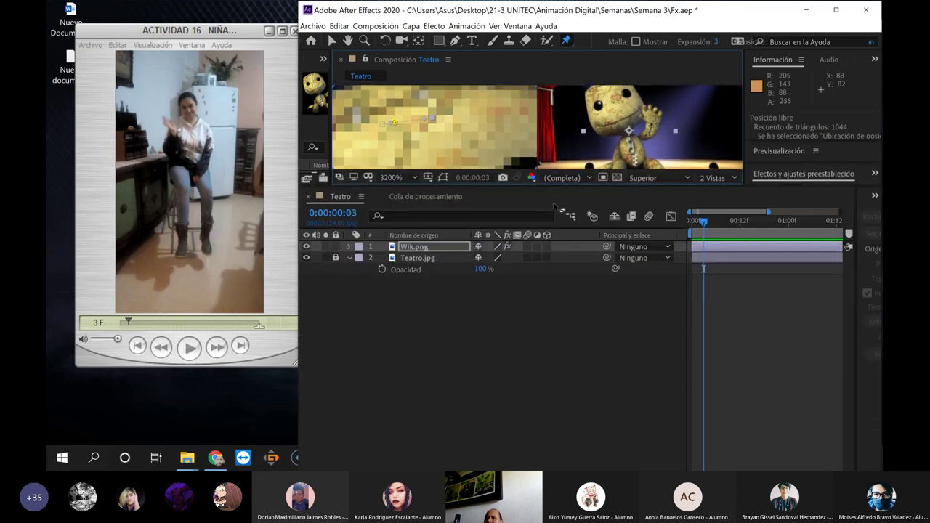
# Expand Wik.png's Efectos down to the Posición libre puppet effect, hiding Transformar
pyautogui.click(350, 247)
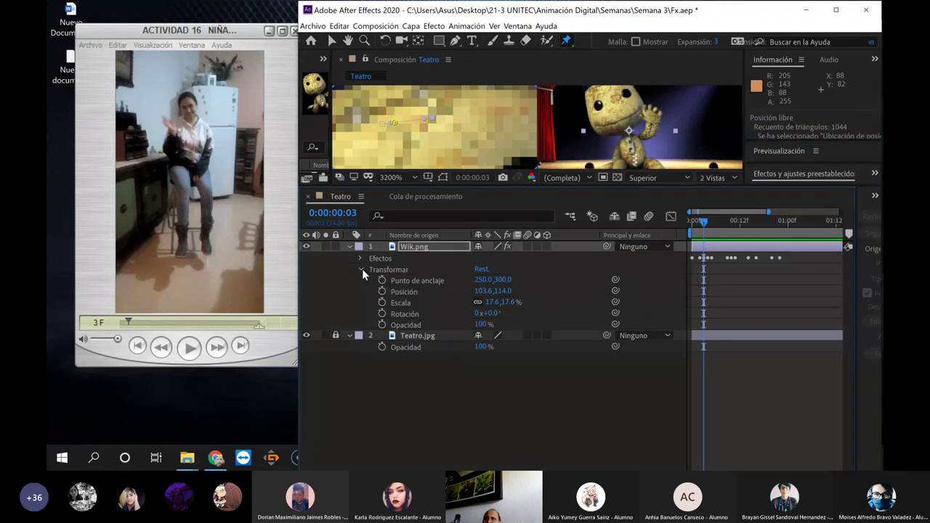
pyautogui.click(361, 268)
pyautogui.click(361, 259)
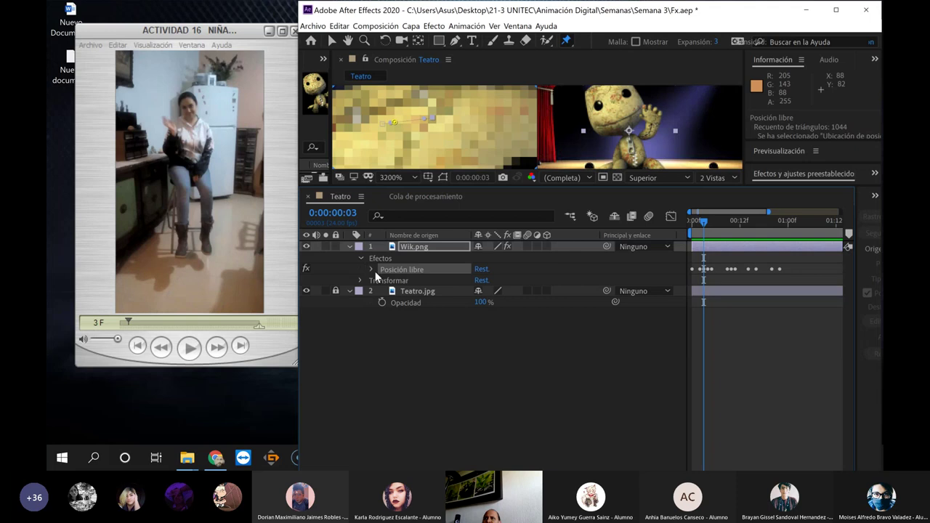
pyautogui.click(373, 270)
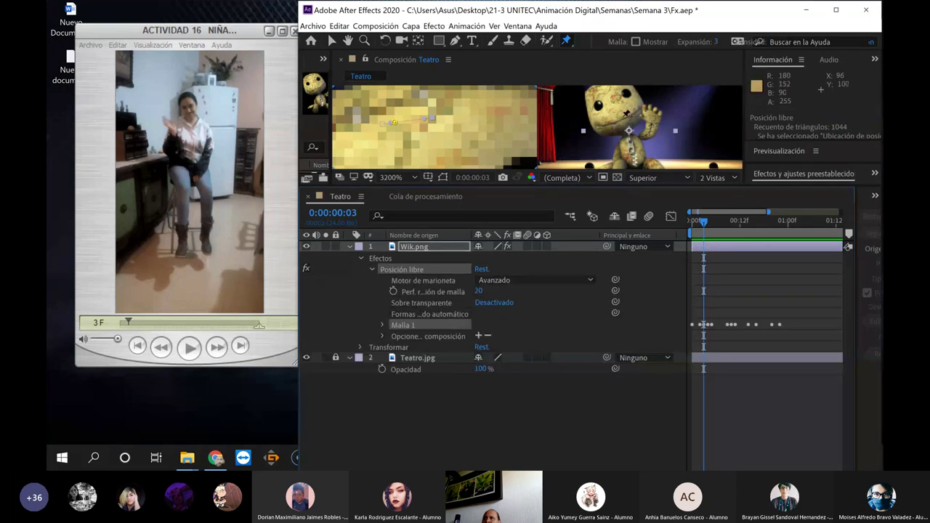
pyautogui.scroll(1, 647, 127)
pyautogui.scroll(-1, 646, 127)
pyautogui.scroll(-1, 646, 127)
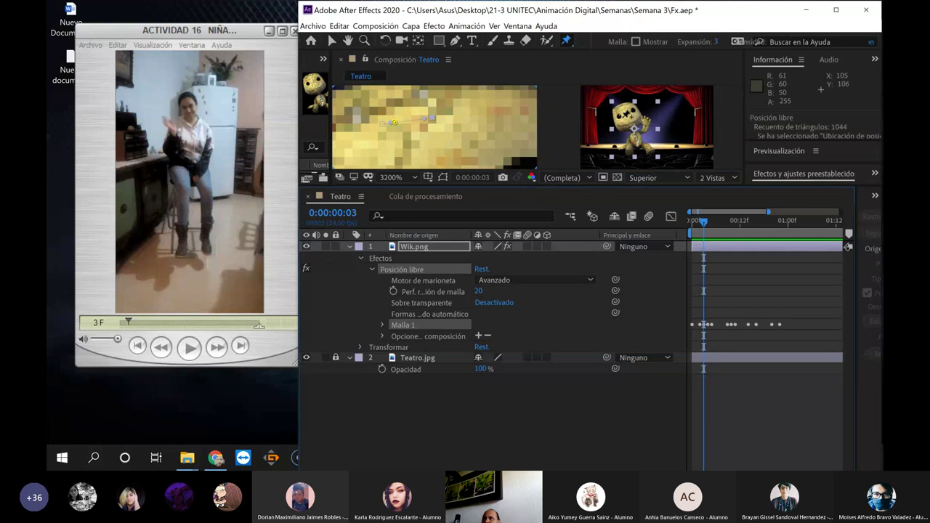
# Make the right view active with the Puppet Pin tool and list Malla 1's Deformación pins
pyautogui.click(630, 129)
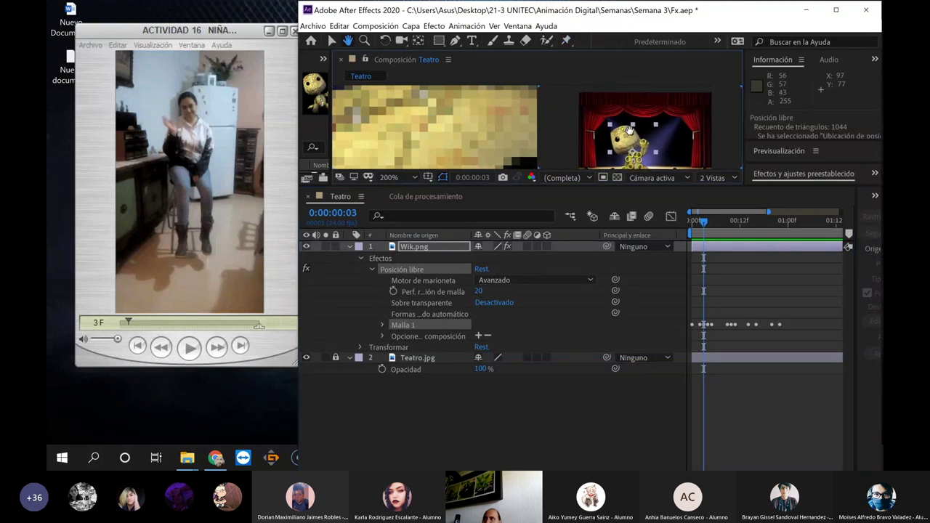
pyautogui.hotkey('ctrl', 'p')
pyautogui.scroll(3, 630, 131)
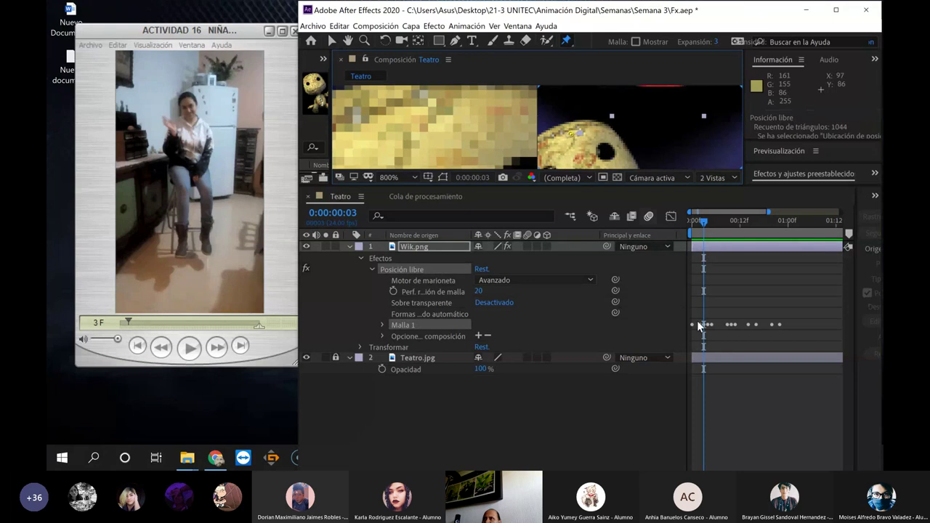
pyautogui.click(383, 325)
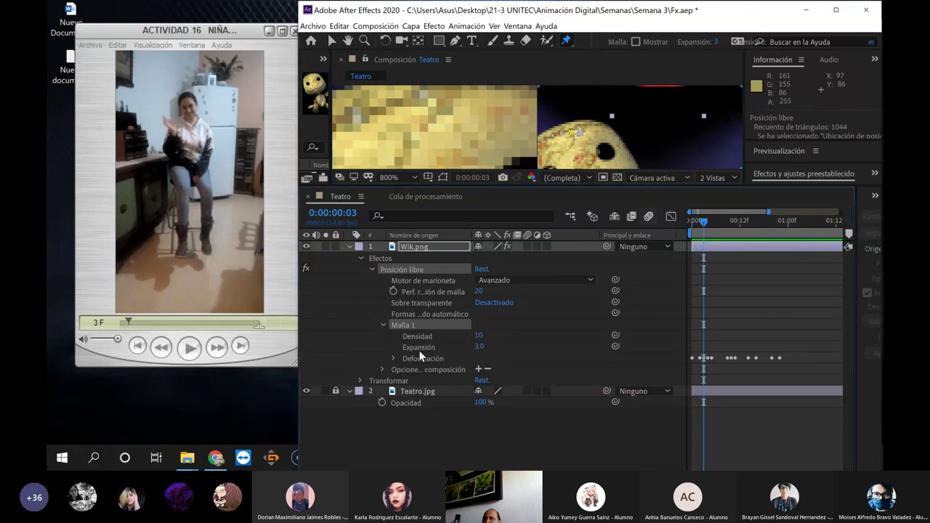
pyautogui.click(396, 359)
pyautogui.scroll(-3, 494, 352)
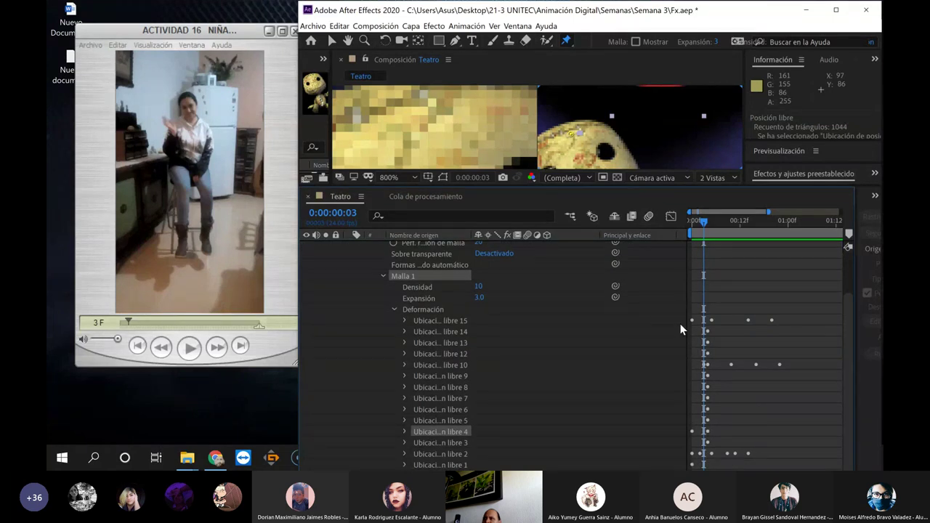
# At frame 5, delete Ubicación libre 4's Posición keyframe
pyautogui.moveTo(702, 220); pyautogui.dragTo(713, 223)
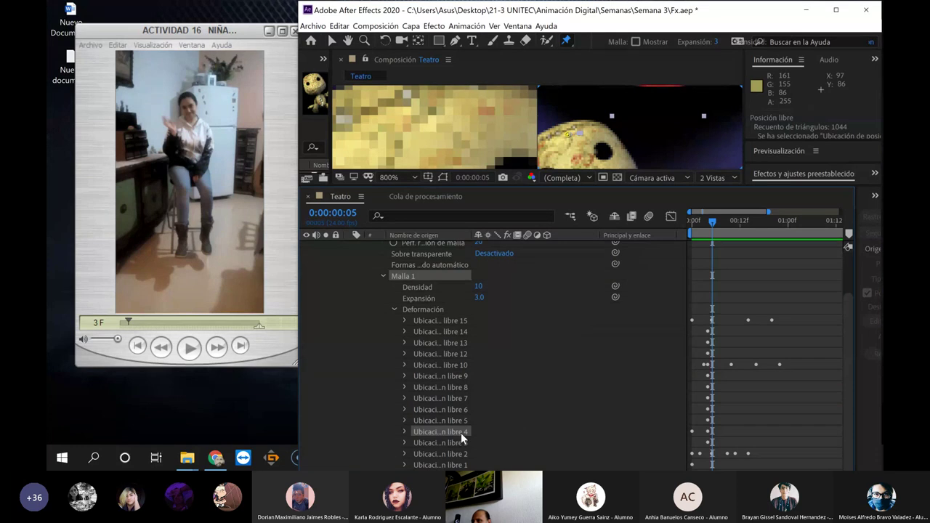
pyautogui.click(710, 436)
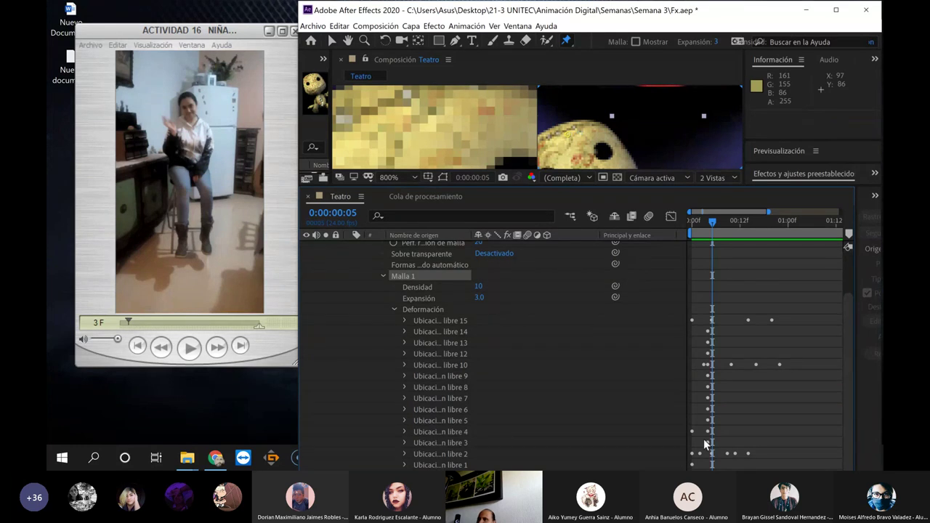
pyautogui.click(705, 441)
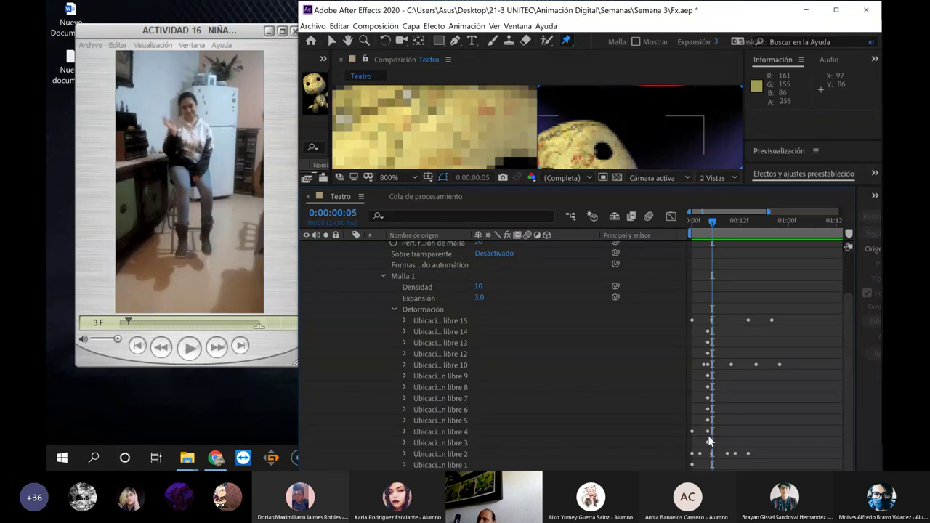
pyautogui.click(404, 432)
pyautogui.scroll(-1, 494, 429)
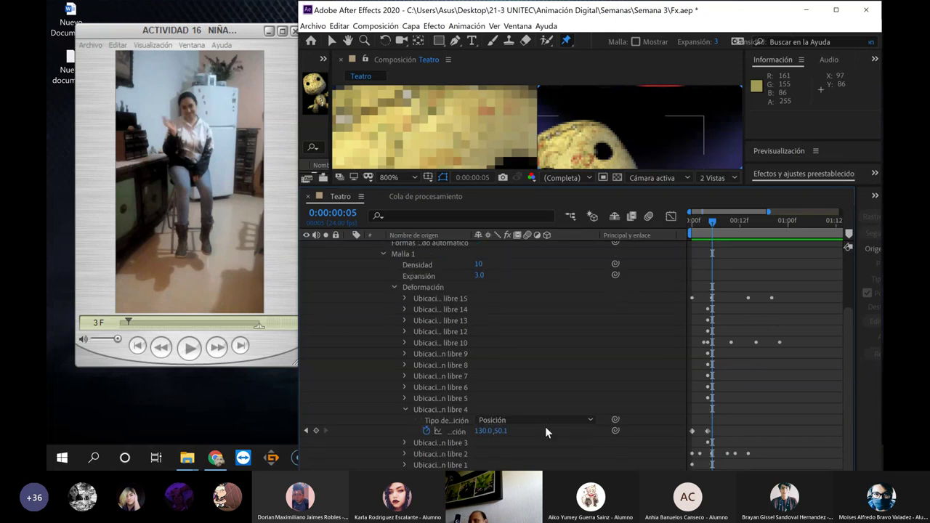
pyautogui.click(708, 431)
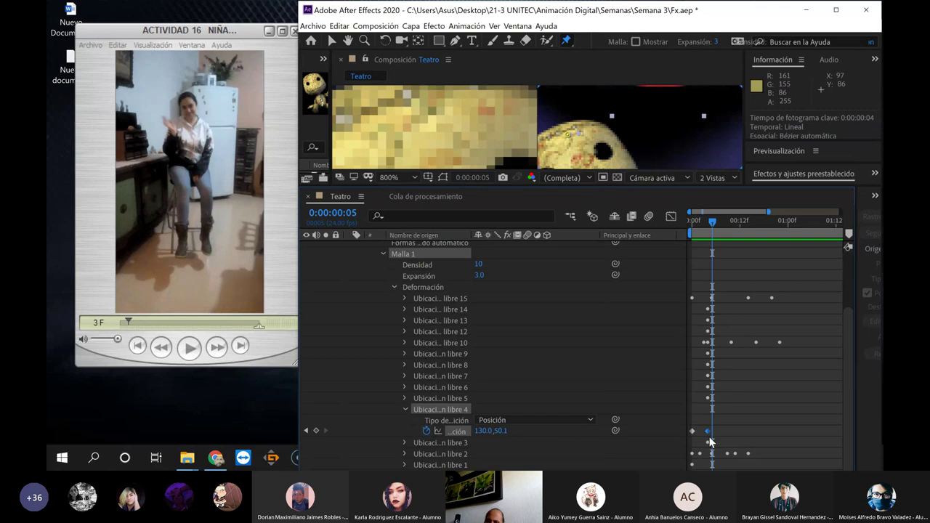
pyautogui.press('Delete')
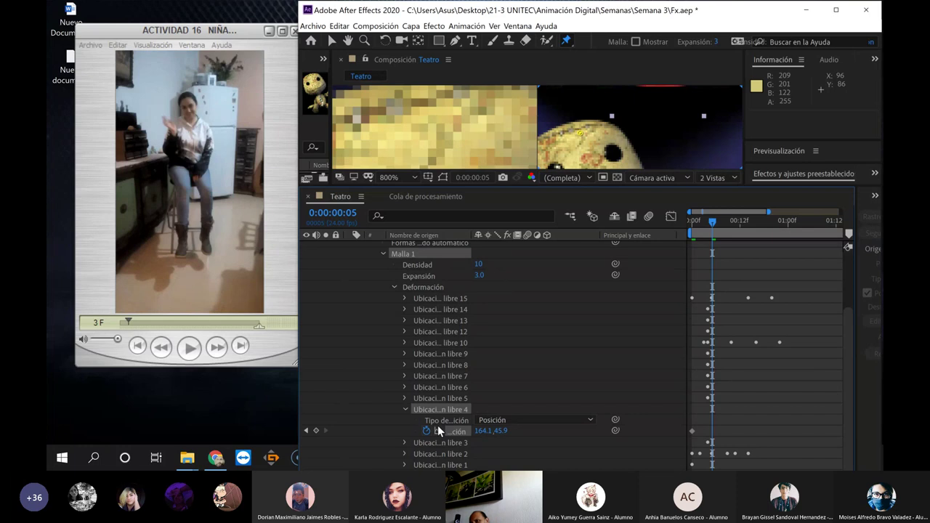
# Collapse pin 4, Deformación, Malla 1, Posición libre and the Efectos group
pyautogui.click(404, 409)
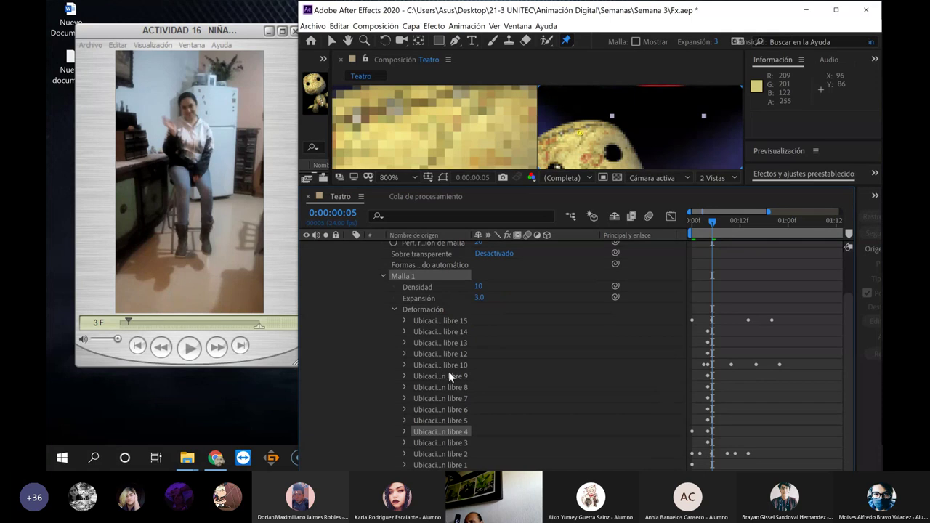
pyautogui.click(395, 309)
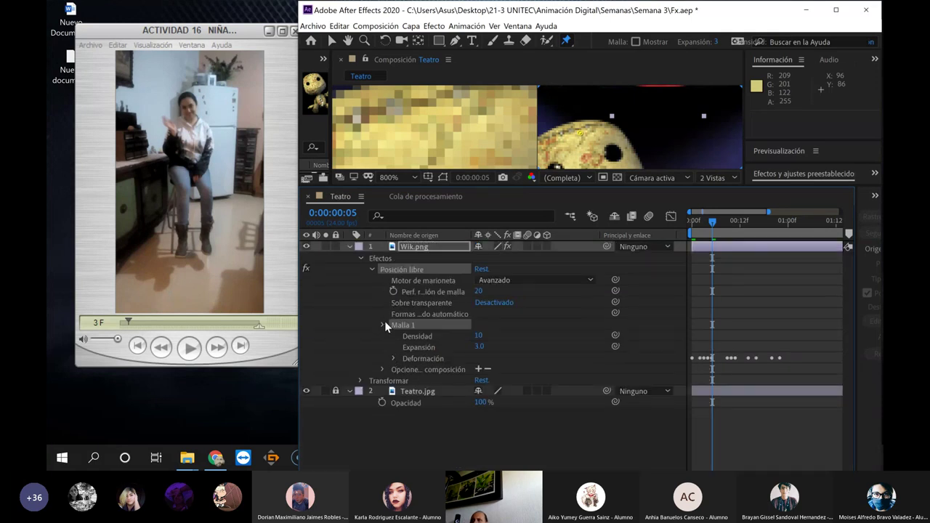
pyautogui.click(383, 324)
pyautogui.click(372, 269)
pyautogui.click(361, 258)
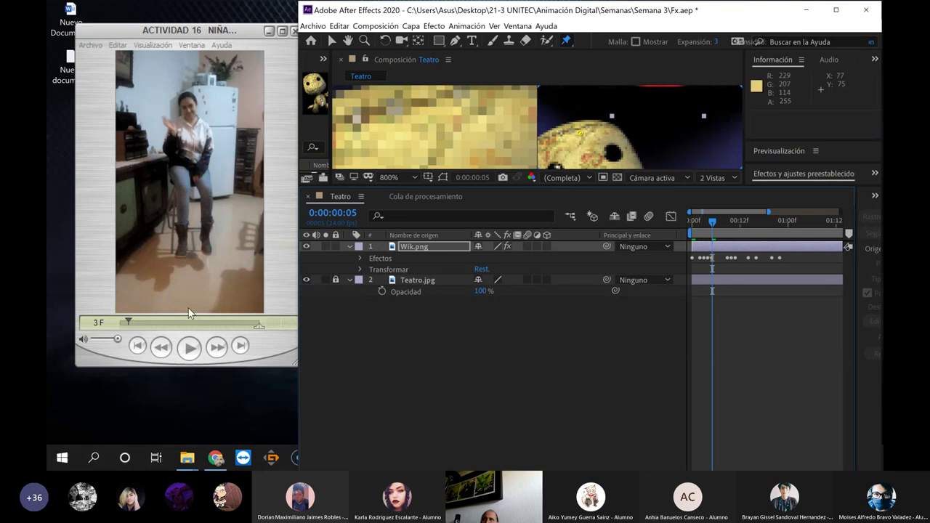
# Rewind the reference clip to its start and add a puppet pin on Sackboy's head
pyautogui.click(119, 322)
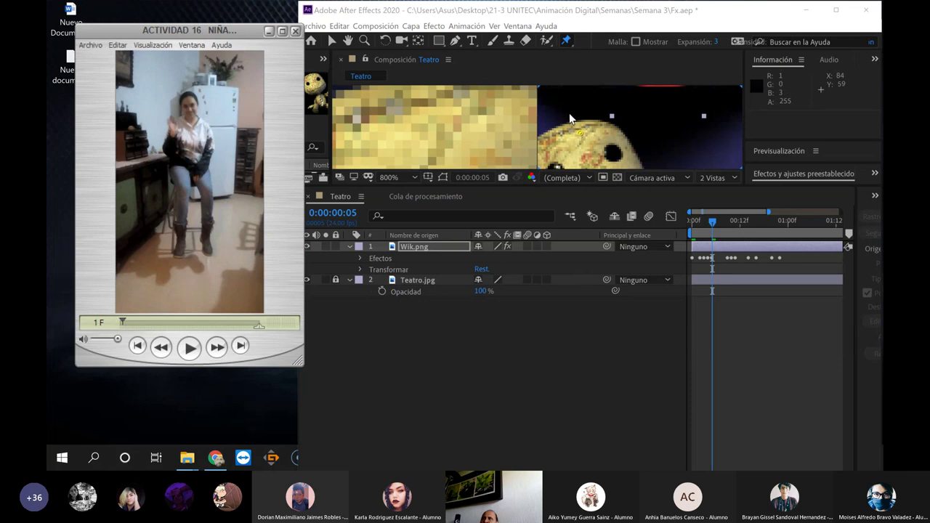
pyautogui.scroll(-4, 569, 113)
pyautogui.scroll(-3, 471, 120)
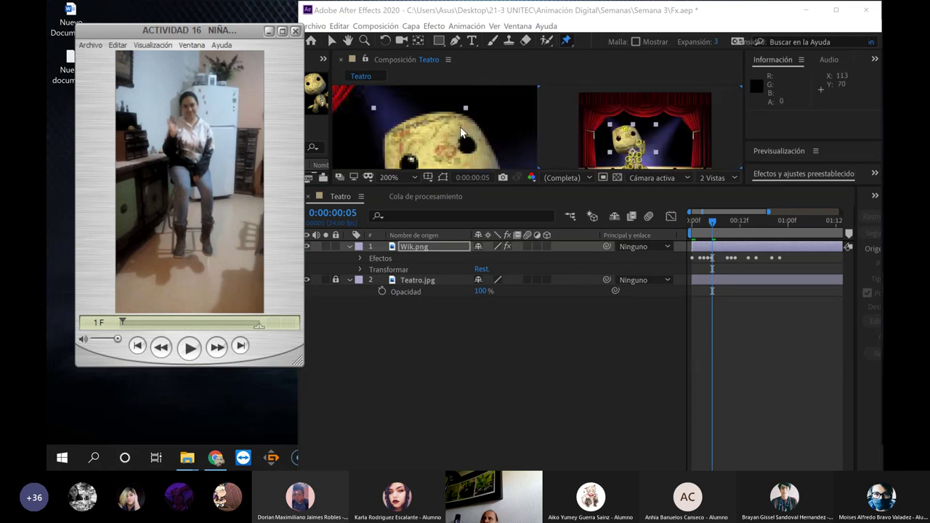
pyautogui.scroll(-3, 465, 130)
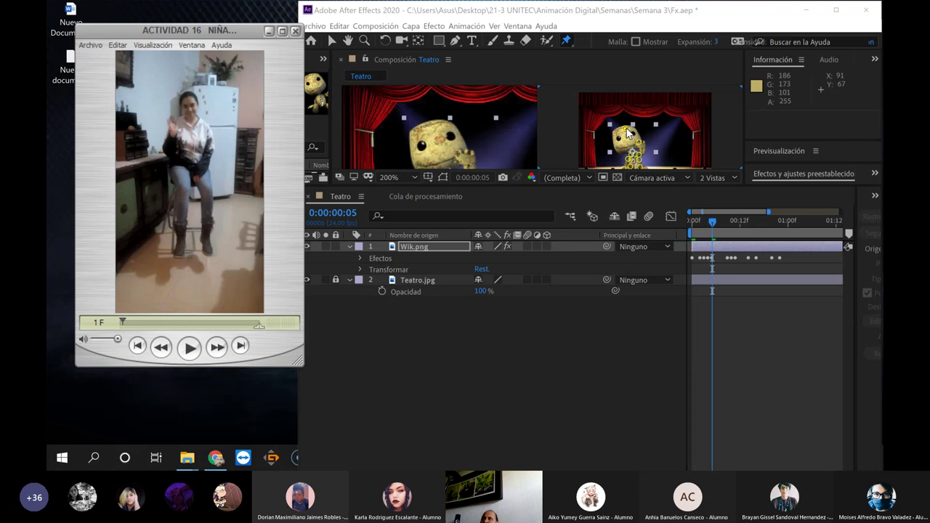
pyautogui.click(627, 131)
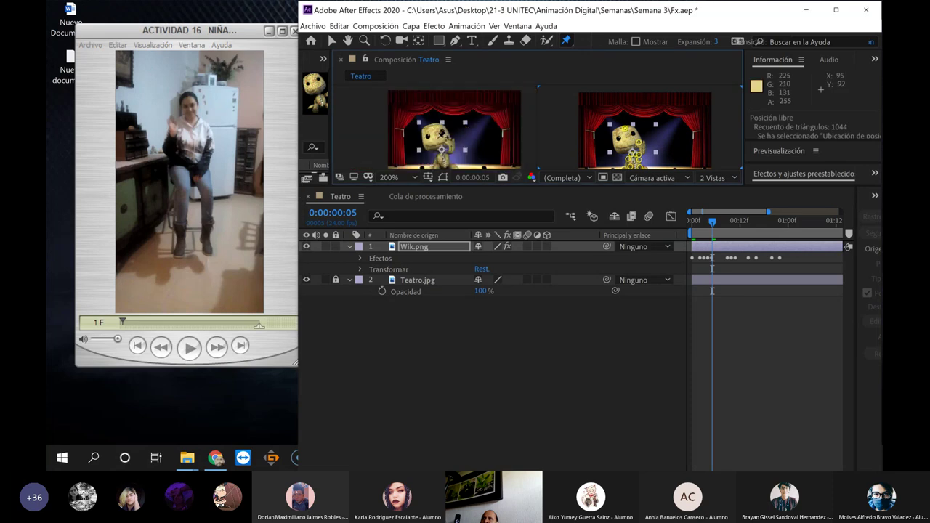
pyautogui.click(434, 127)
pyautogui.scroll(1, 438, 128)
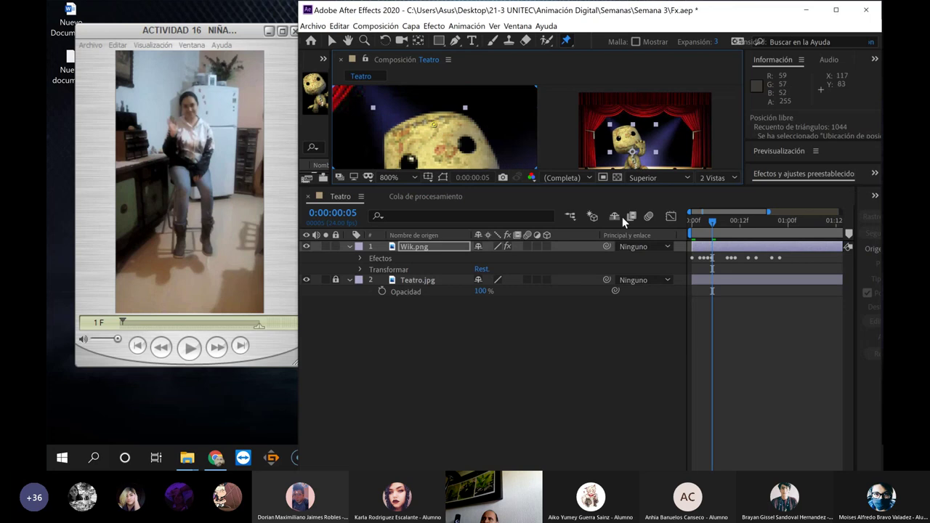
# Undo the last pin move, collapse Wik.png, and set the composition to frame 4
pyautogui.moveTo(713, 226); pyautogui.dragTo(691, 226)
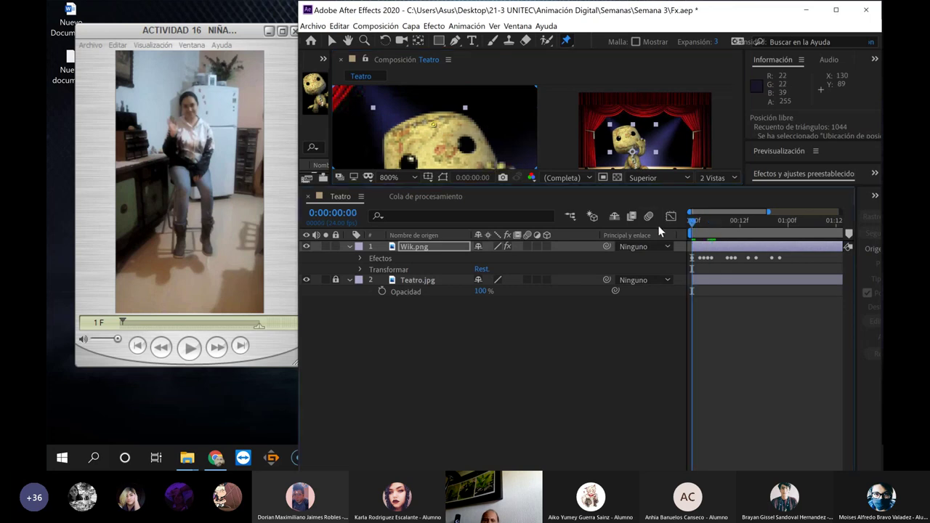
pyautogui.hotkey('ctrl', 'z')
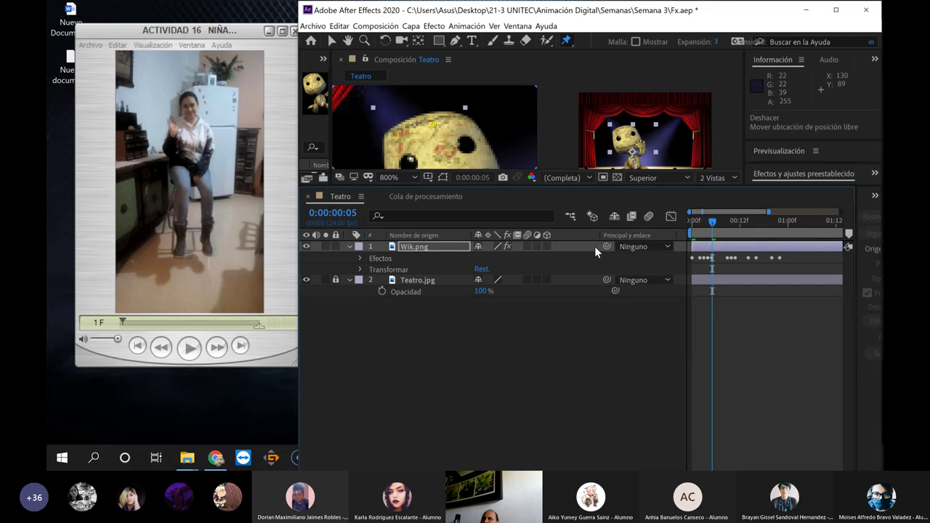
pyautogui.click(348, 247)
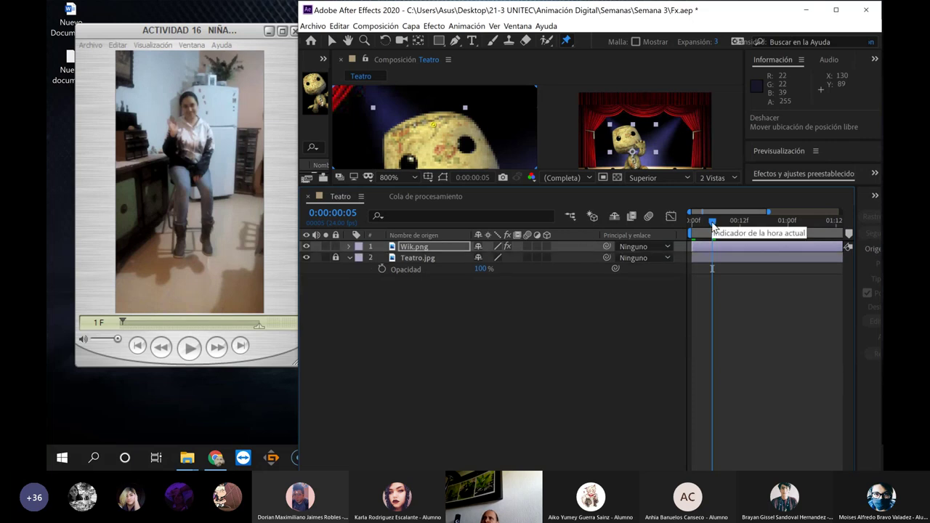
pyautogui.moveTo(712, 227); pyautogui.dragTo(709, 227)
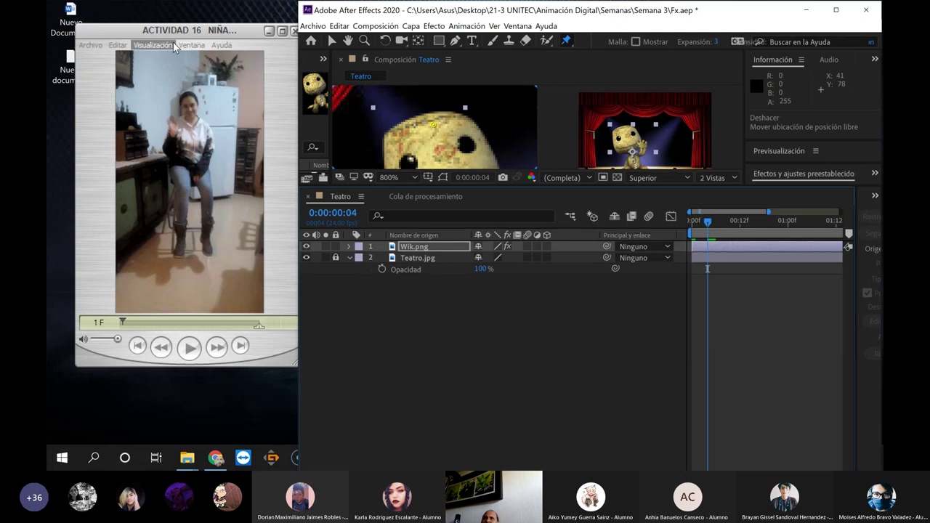
# Scrub the QuickTime reference to frame 10 and move the Teatro composition to 0:00:00:10
pyautogui.click(157, 35)
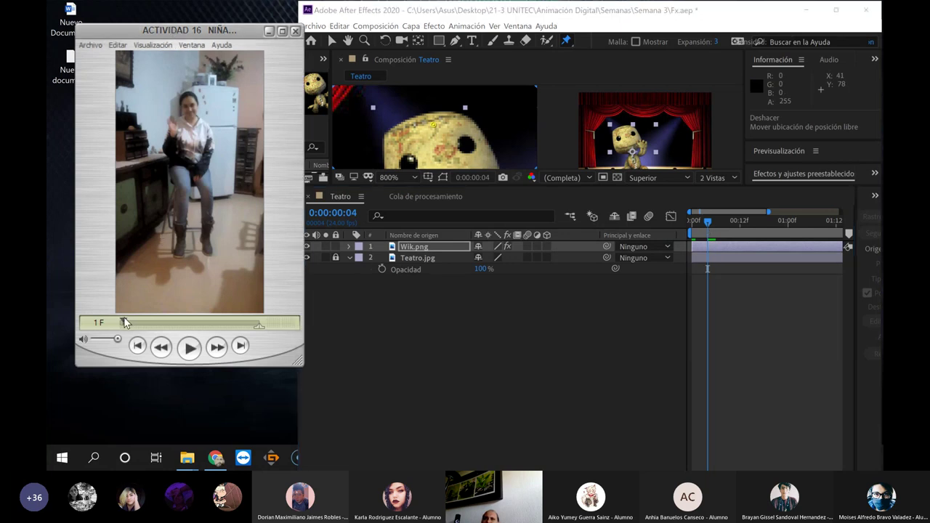
pyautogui.moveTo(122, 322); pyautogui.dragTo(133, 322)
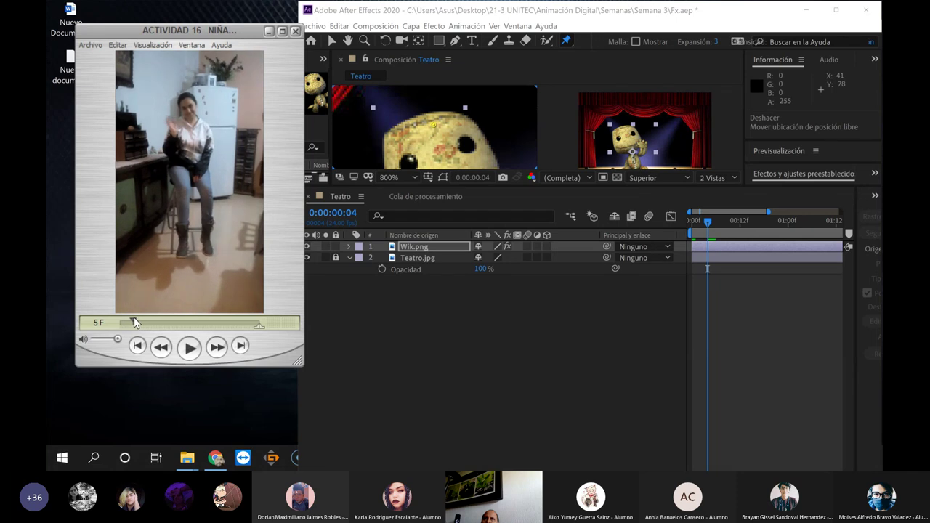
pyautogui.scroll(-1, 434, 140)
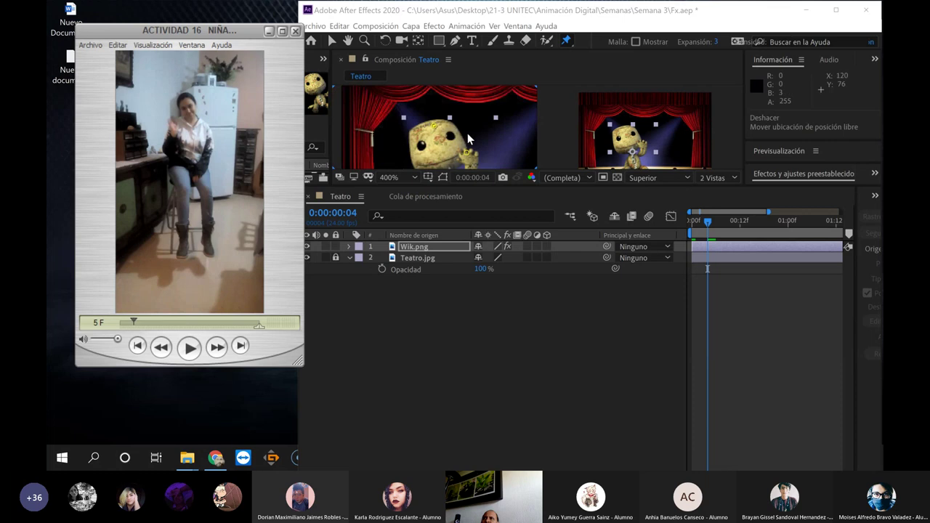
pyautogui.scroll(-1, 465, 138)
pyautogui.scroll(1, 456, 155)
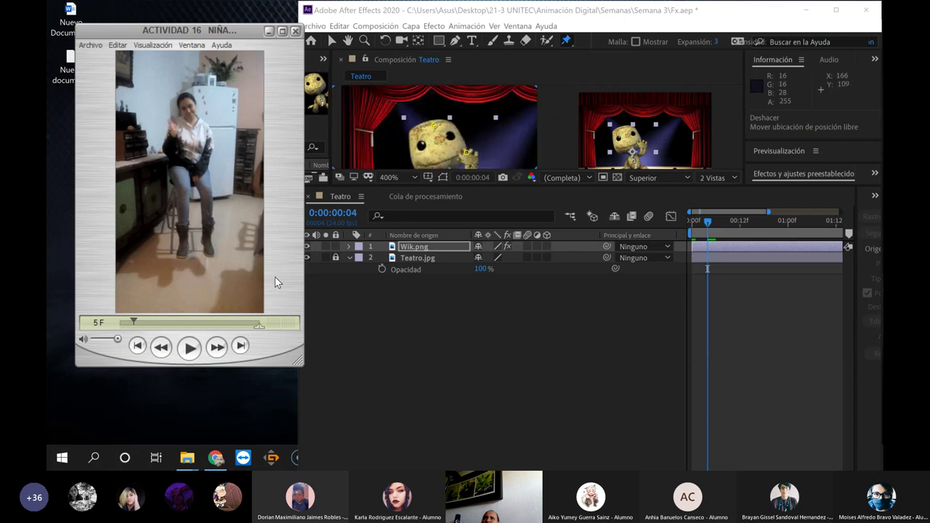
pyautogui.moveTo(135, 323); pyautogui.dragTo(166, 317)
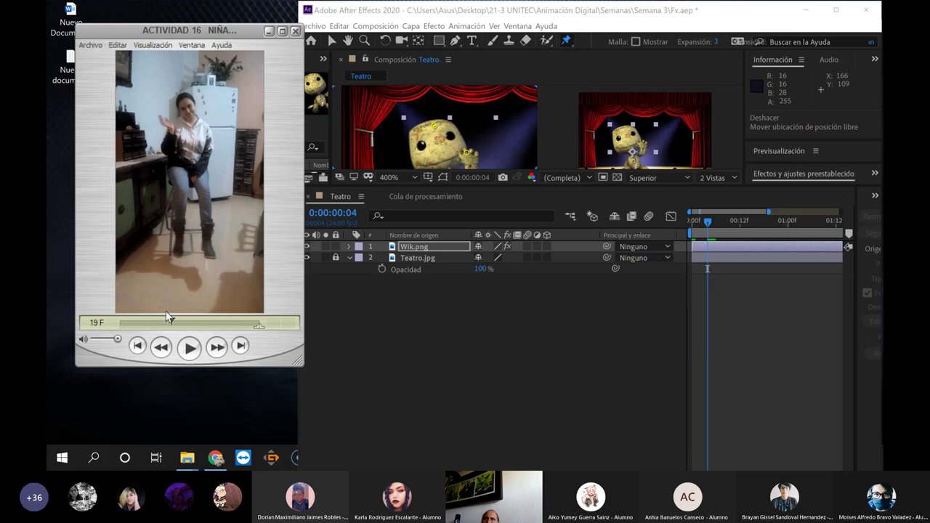
pyautogui.moveTo(167, 316); pyautogui.dragTo(146, 310)
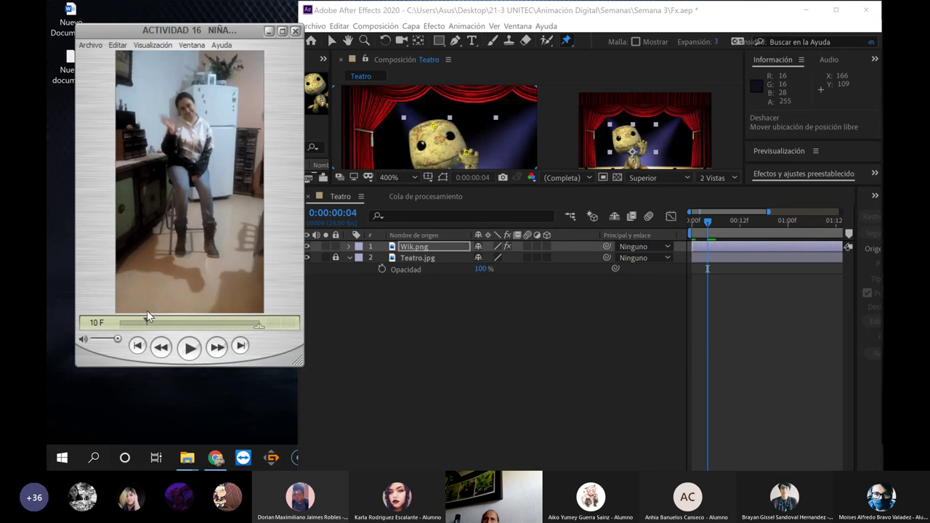
pyautogui.moveTo(709, 226); pyautogui.dragTo(736, 225)
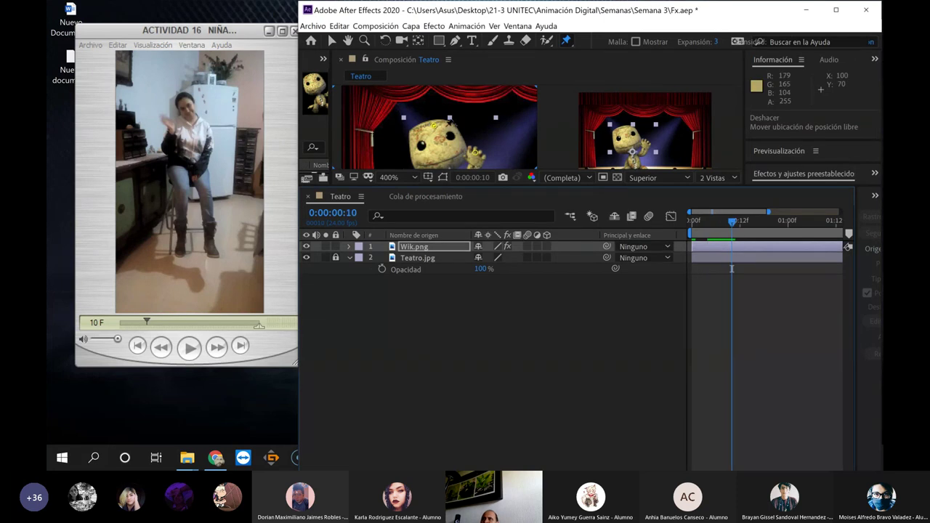
# Add a new pin to Sackboy's face, comparing animation frame 6 with reference frame 13
pyautogui.click(434, 128)
pyautogui.click(430, 125)
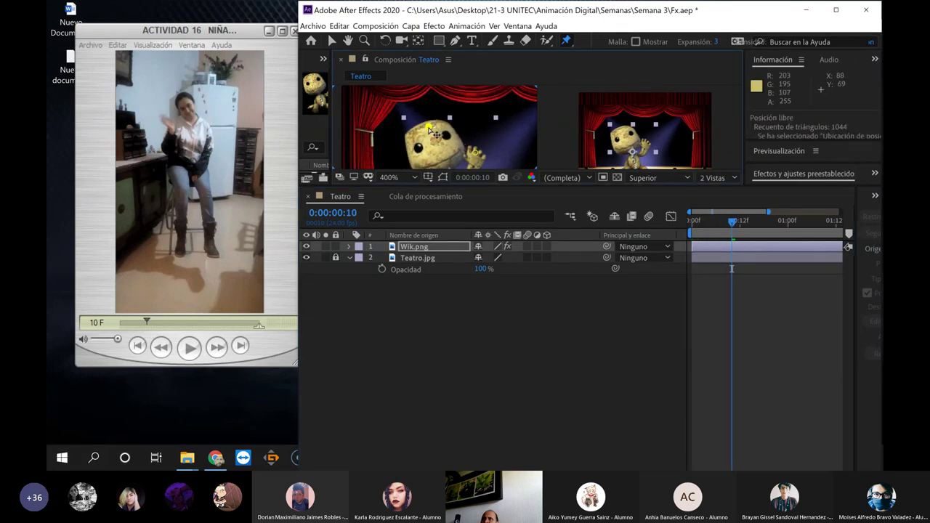
pyautogui.moveTo(724, 233); pyautogui.dragTo(690, 229)
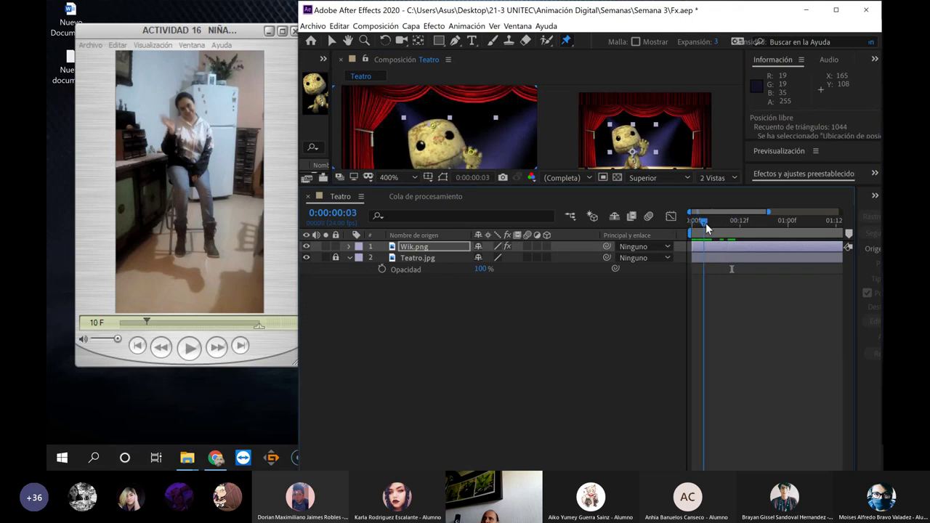
pyautogui.moveTo(691, 230); pyautogui.dragTo(716, 222)
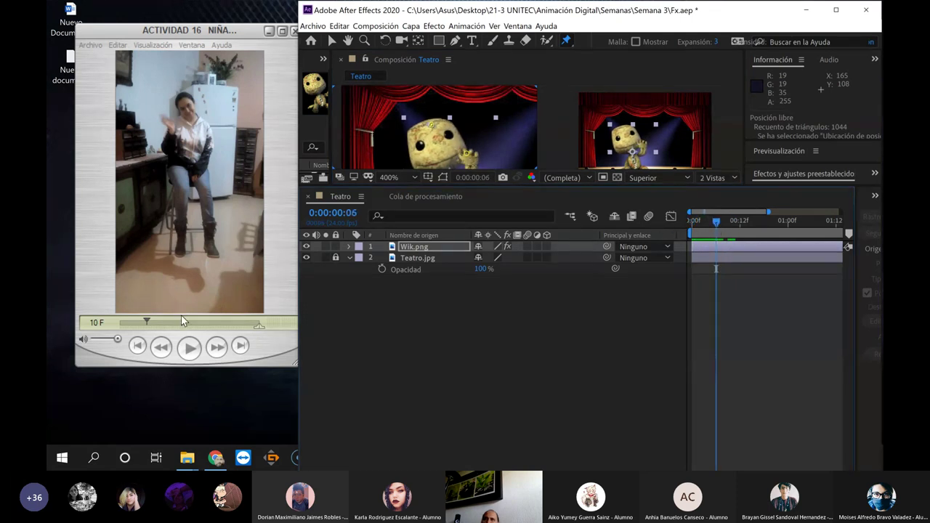
pyautogui.moveTo(147, 323); pyautogui.dragTo(165, 322)
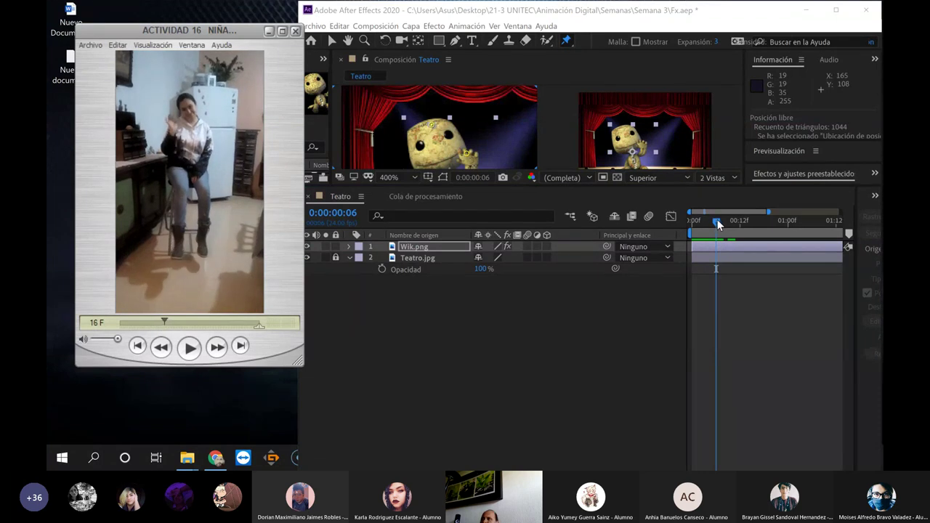
# Drag a pin to reshape the wave, checking it against reference frame 23
pyautogui.moveTo(717, 219); pyautogui.dragTo(756, 230)
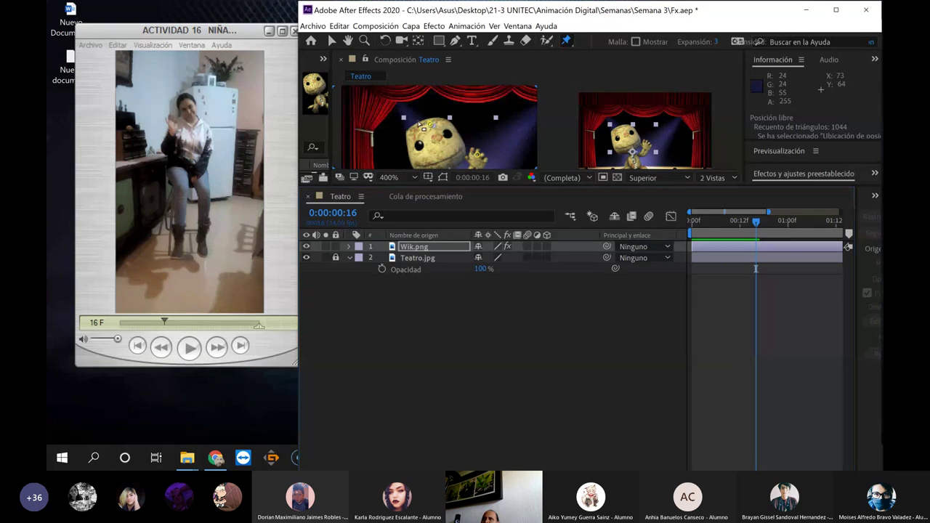
pyautogui.moveTo(435, 127); pyautogui.dragTo(438, 124)
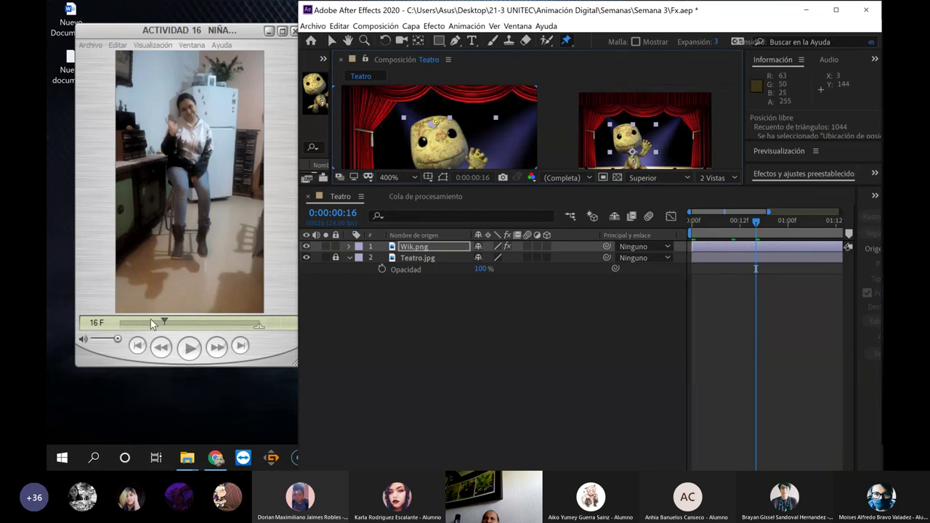
pyautogui.moveTo(153, 324); pyautogui.dragTo(183, 324)
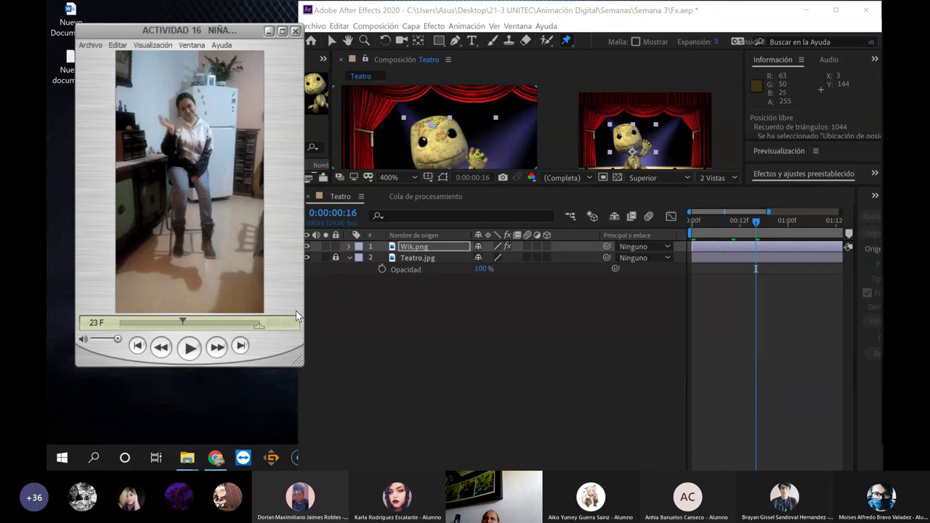
pyautogui.moveTo(755, 220); pyautogui.dragTo(785, 220)
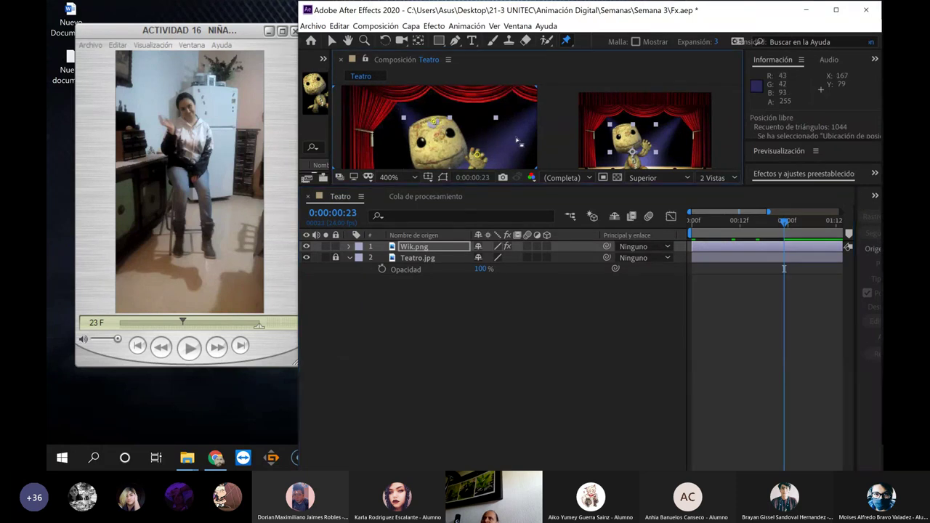
pyautogui.scroll(-2, 521, 145)
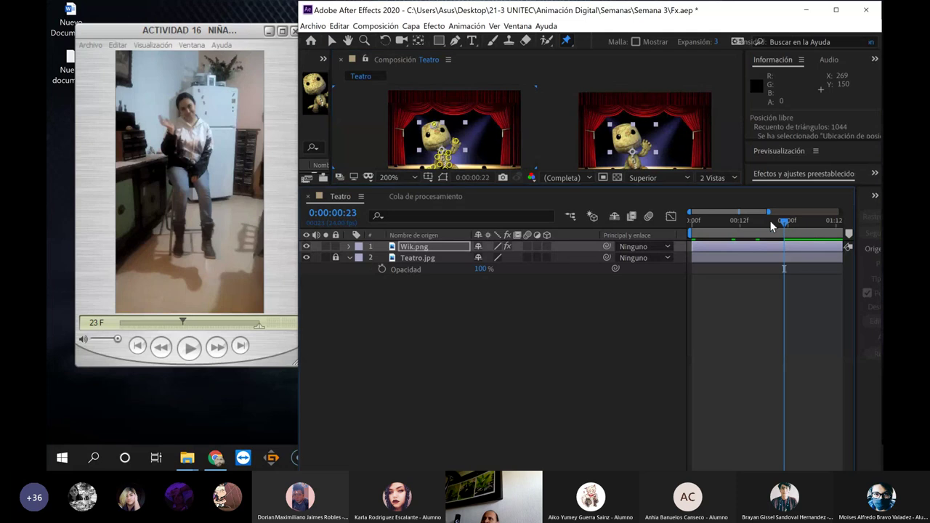
pyautogui.moveTo(784, 222)
pyautogui.mouseDown()
pyautogui.moveTo(687, 222)
pyautogui.moveTo(752, 221)
pyautogui.mouseUp()
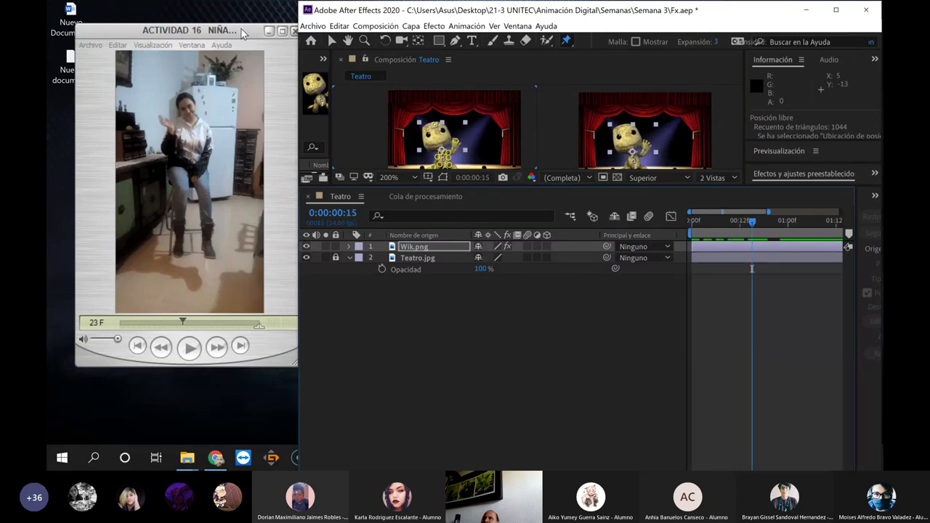
# Close the QuickTime reference clip choosing No guardar, and maximize After Effects
pyautogui.click(245, 32)
pyautogui.click(296, 31)
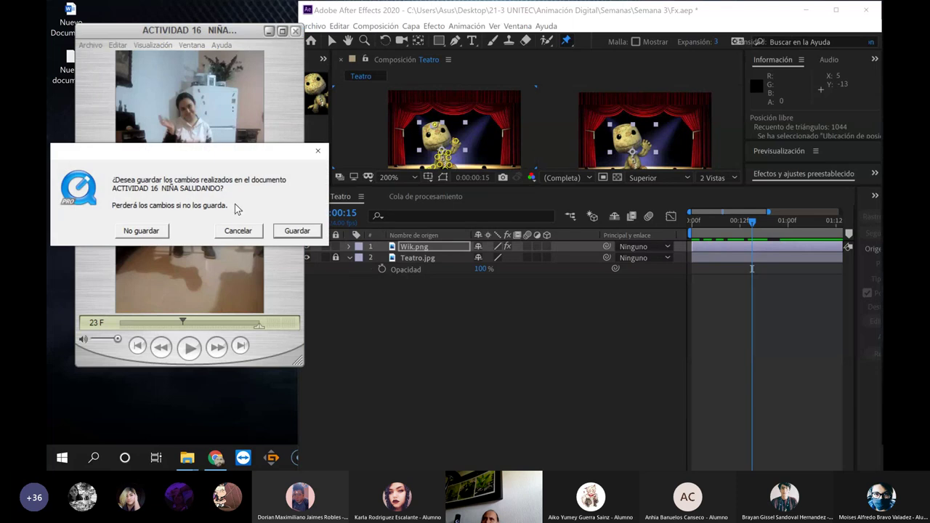
pyautogui.click(134, 233)
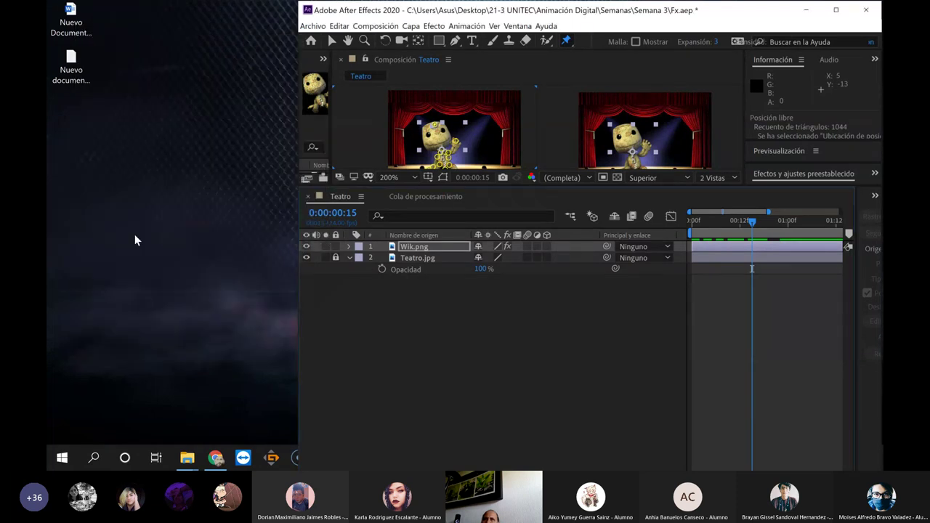
pyautogui.click(837, 11)
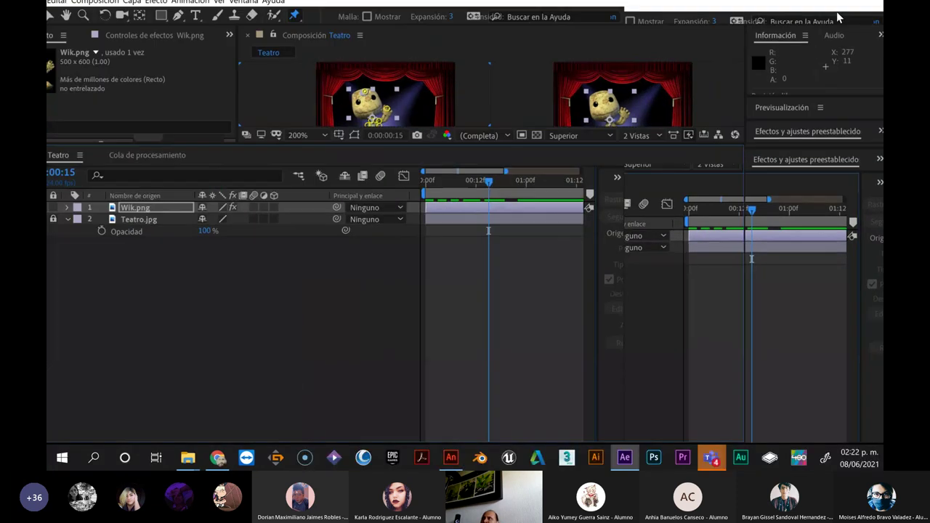
# Trim the work area to end just before one second and zoom the left view to 100%
pyautogui.moveTo(500, 197); pyautogui.dragTo(632, 194)
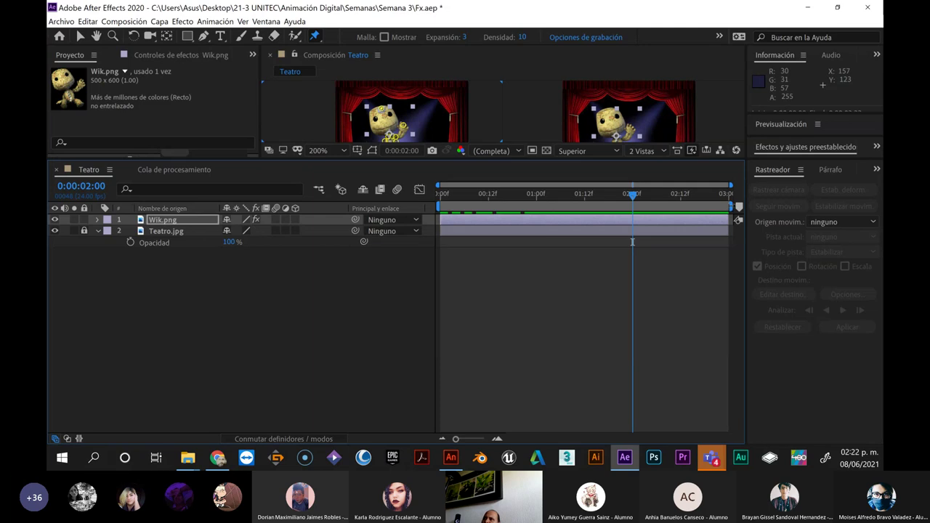
pyautogui.moveTo(730, 207); pyautogui.dragTo(534, 206)
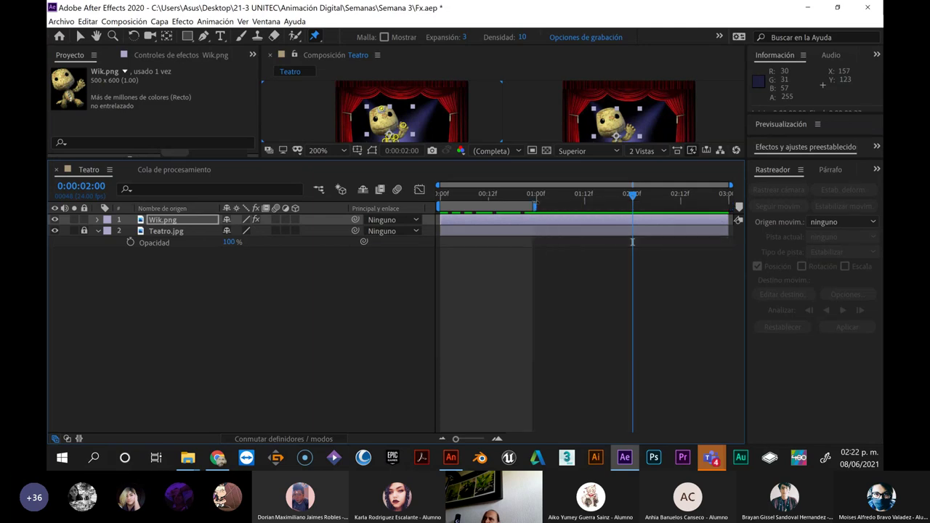
pyautogui.moveTo(535, 207); pyautogui.dragTo(538, 206)
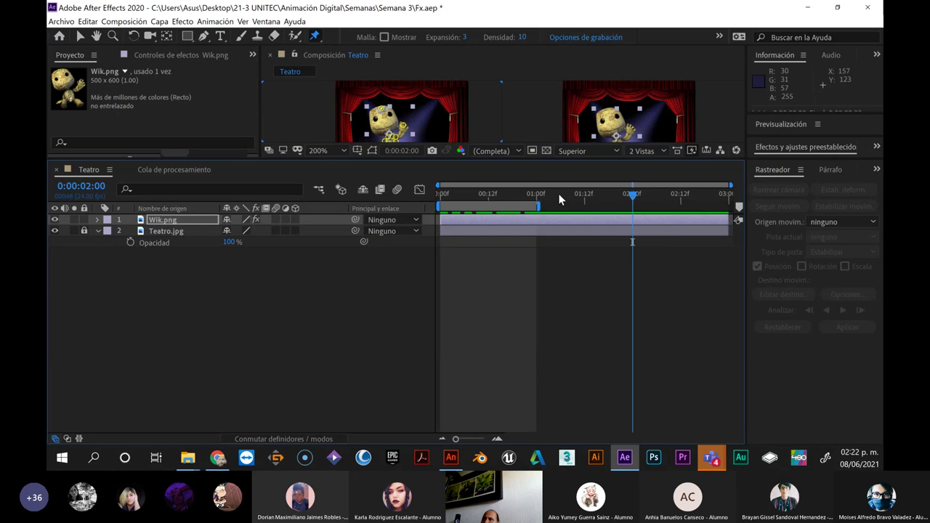
pyautogui.moveTo(629, 195)
pyautogui.mouseDown()
pyautogui.moveTo(453, 195)
pyautogui.moveTo(538, 194)
pyautogui.mouseUp()
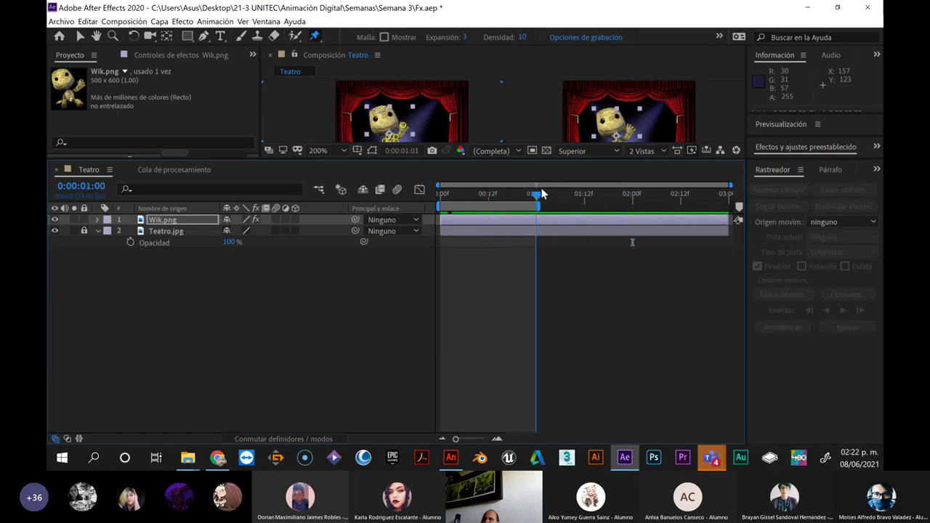
pyautogui.moveTo(539, 204); pyautogui.dragTo(488, 195)
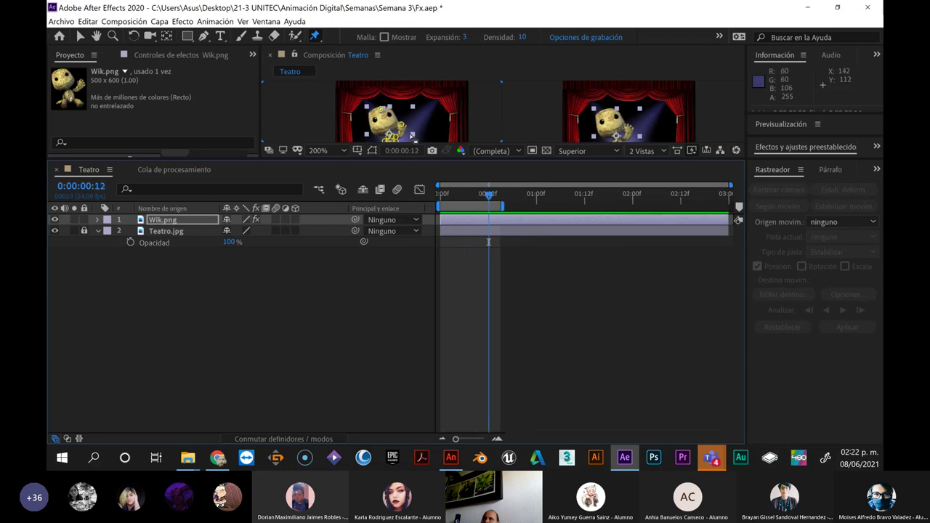
pyautogui.press(',')
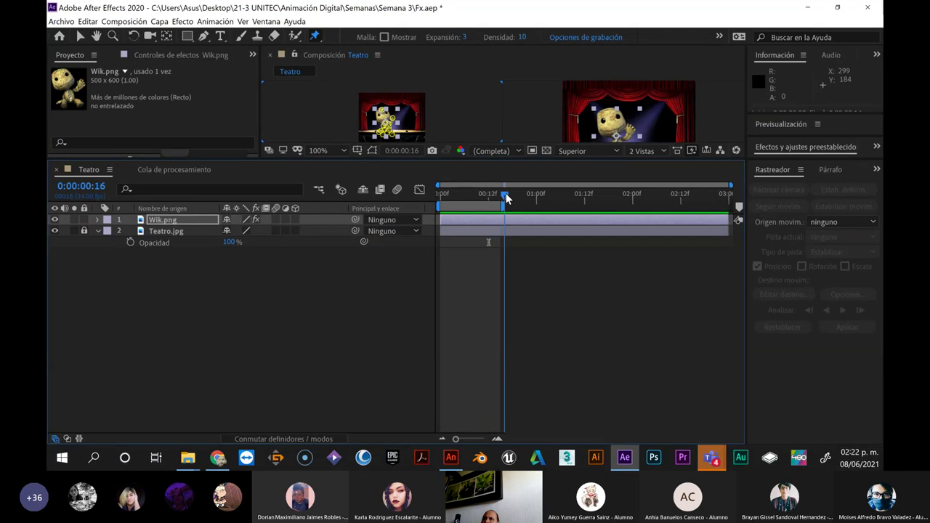
pyautogui.moveTo(491, 198); pyautogui.dragTo(472, 194)
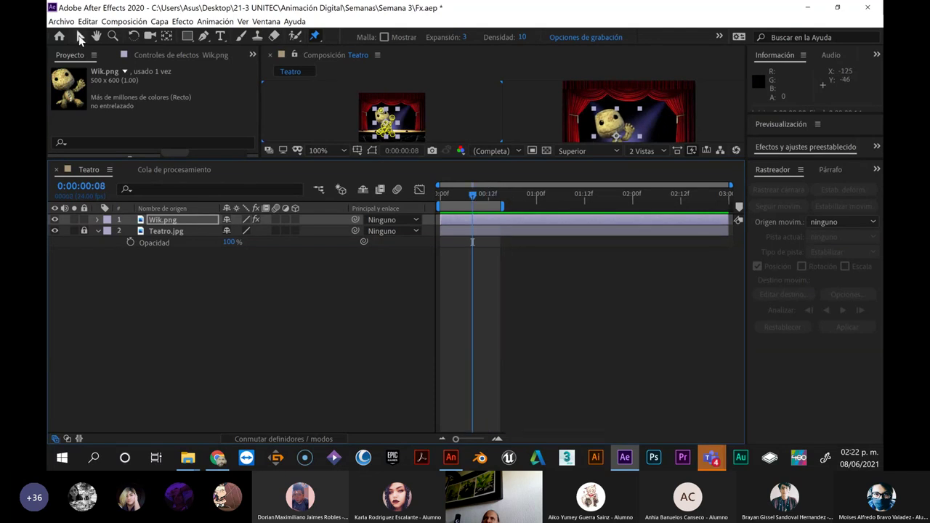
# Switch to the Selection tool, deselect Wik.png, and preview Sackboy's wave in a loop
pyautogui.click(80, 36)
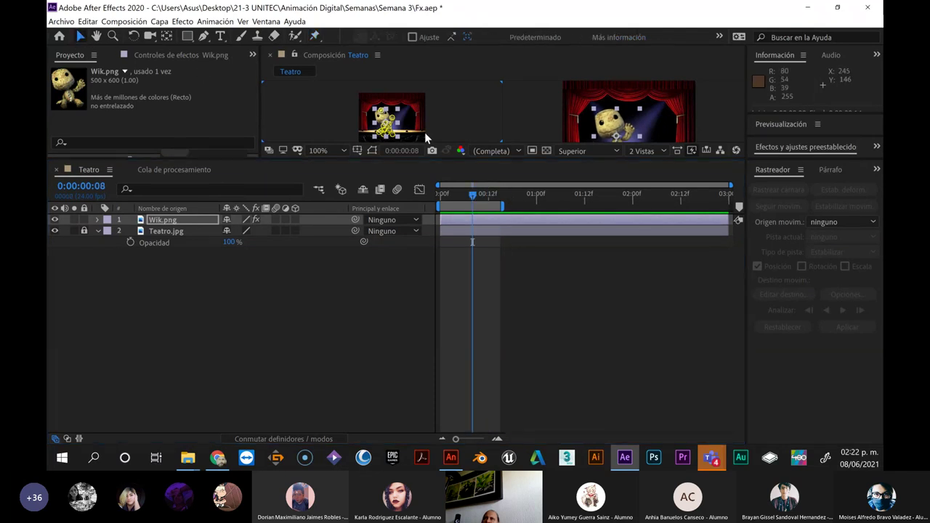
pyautogui.click(414, 133)
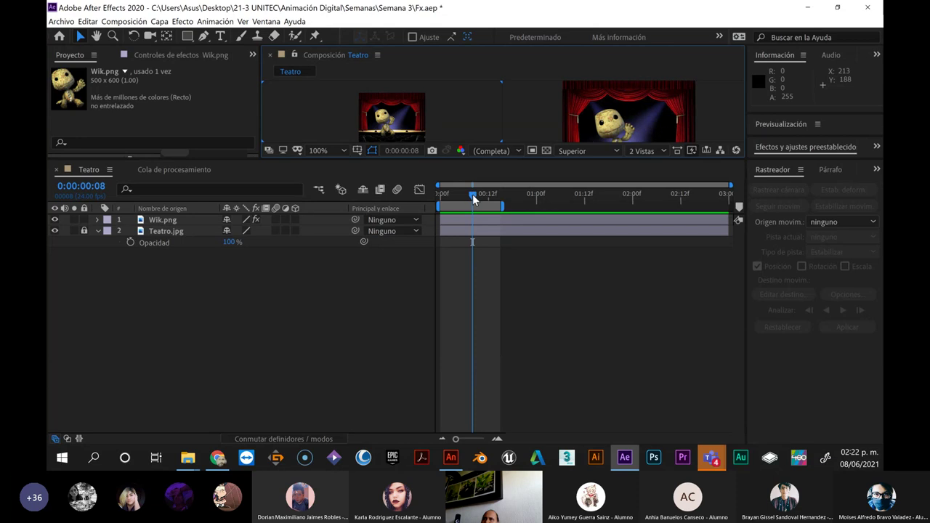
pyautogui.moveTo(473, 200)
pyautogui.mouseDown()
pyautogui.moveTo(536, 195)
pyautogui.moveTo(476, 192)
pyautogui.mouseUp()
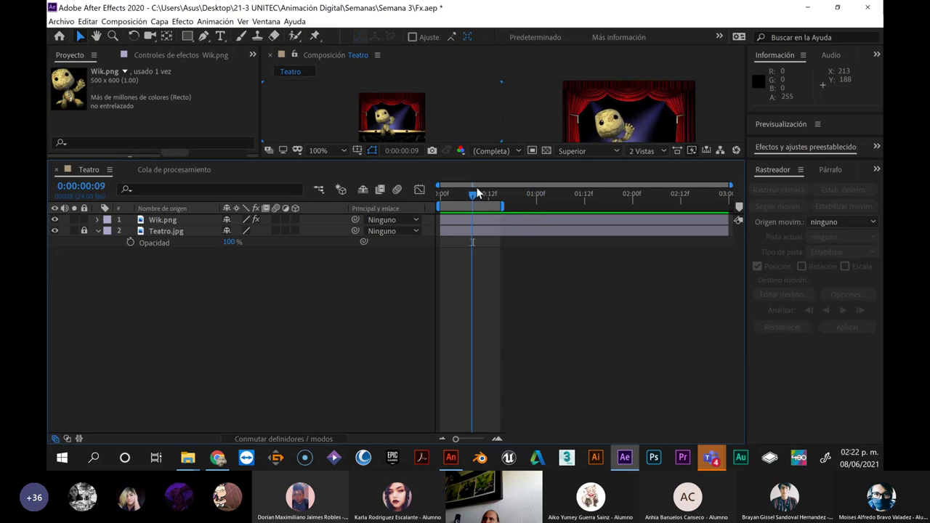
pyautogui.moveTo(477, 192); pyautogui.dragTo(504, 193)
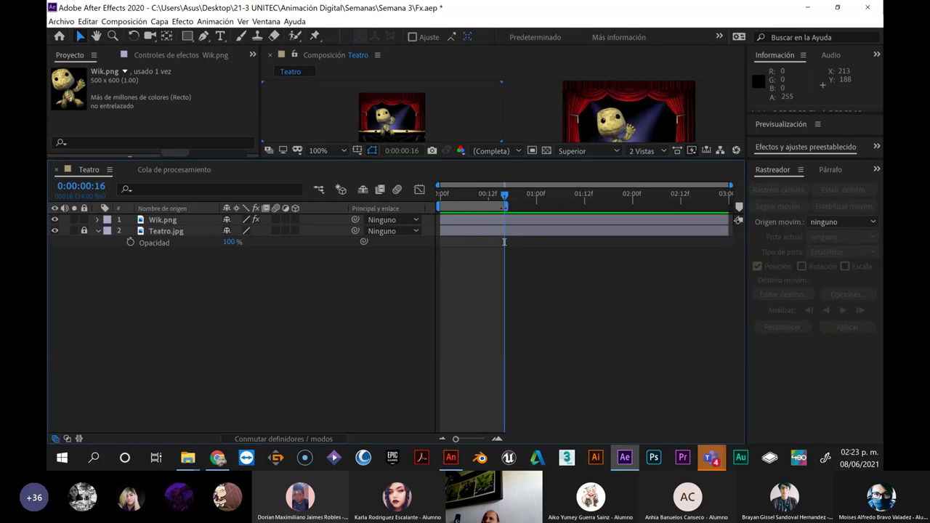
pyautogui.press('space')
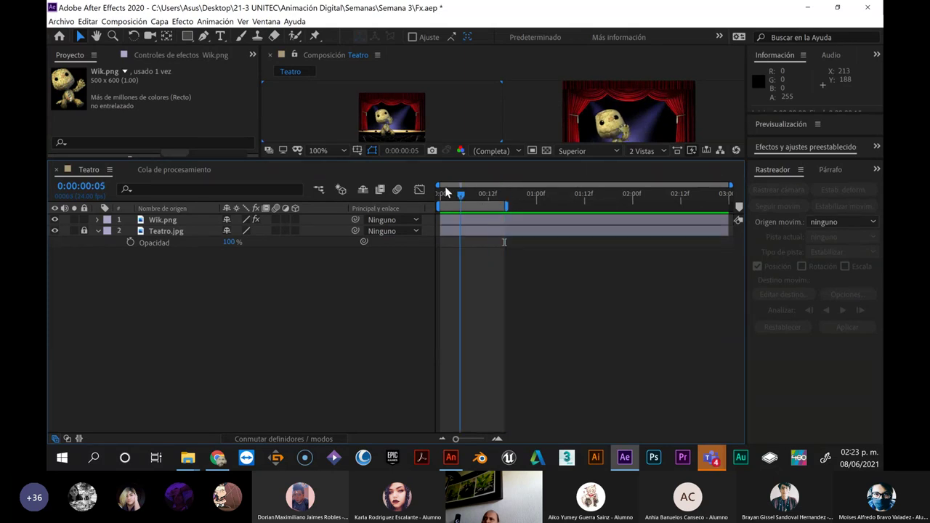
pyautogui.moveTo(514, 186); pyautogui.dragTo(508, 186)
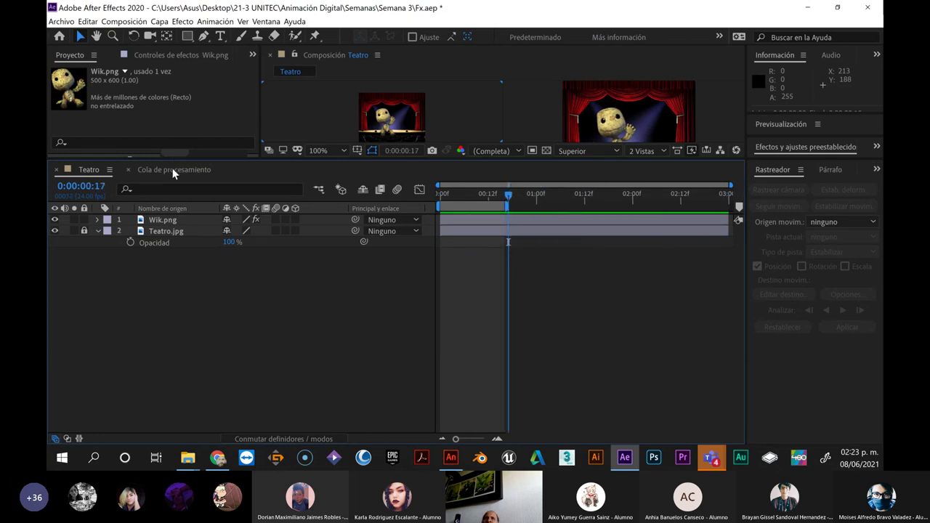
# Add Teatro to the render queue via Archivo > Exportar and open its render settings
pyautogui.click(55, 22)
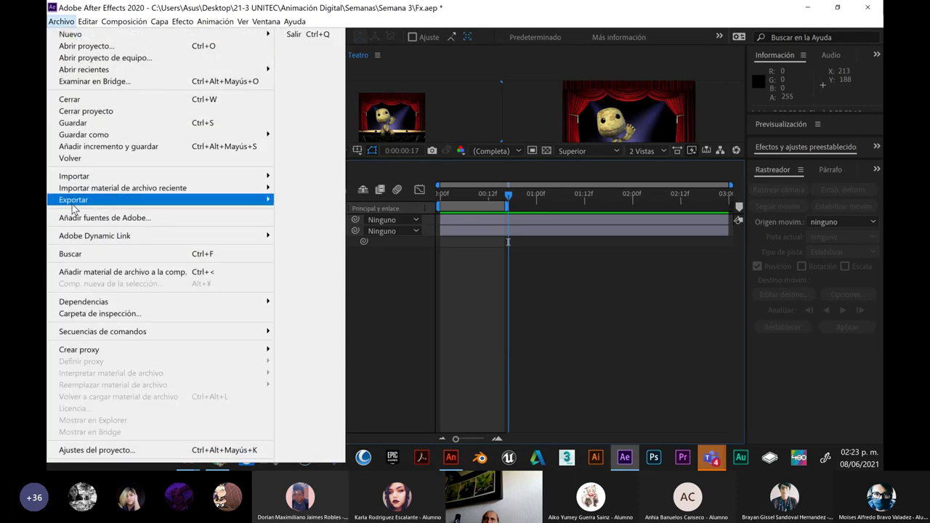
pyautogui.moveTo(76, 208)
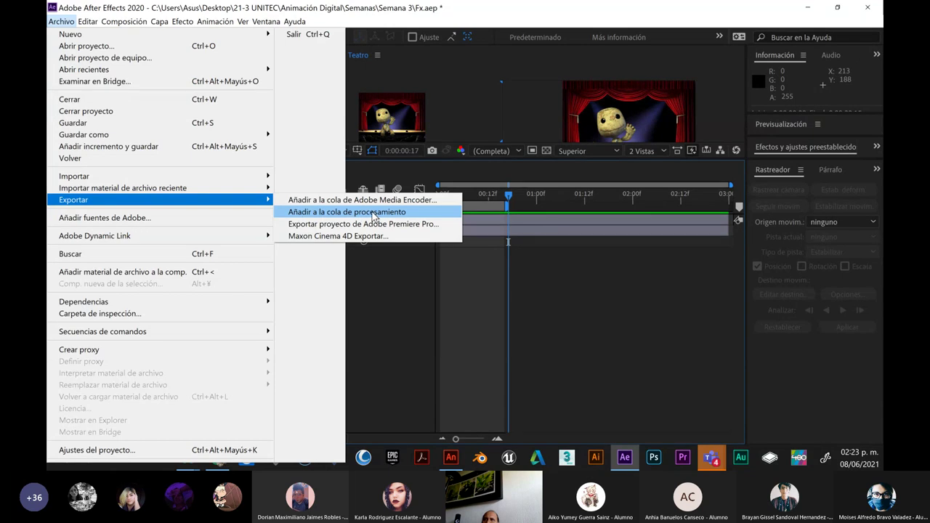
pyautogui.click(414, 301)
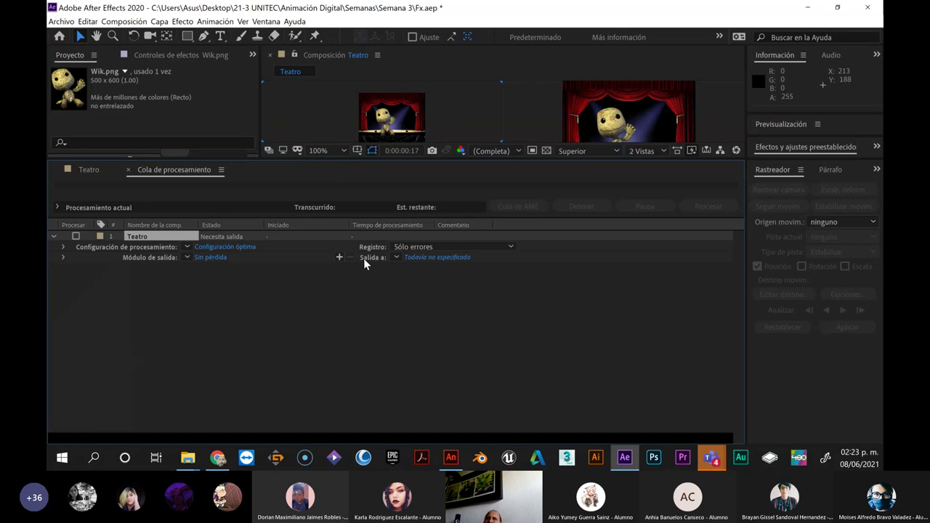
pyautogui.click(61, 21)
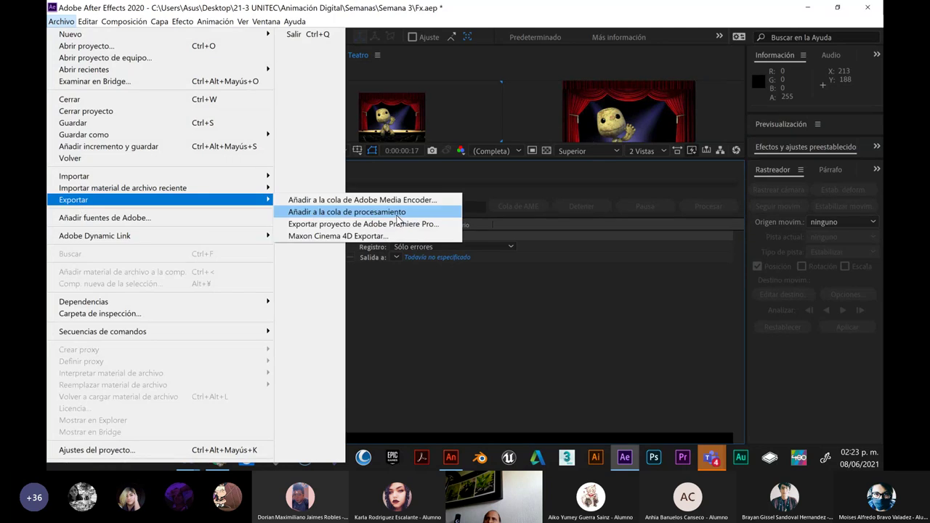
pyautogui.click(398, 212)
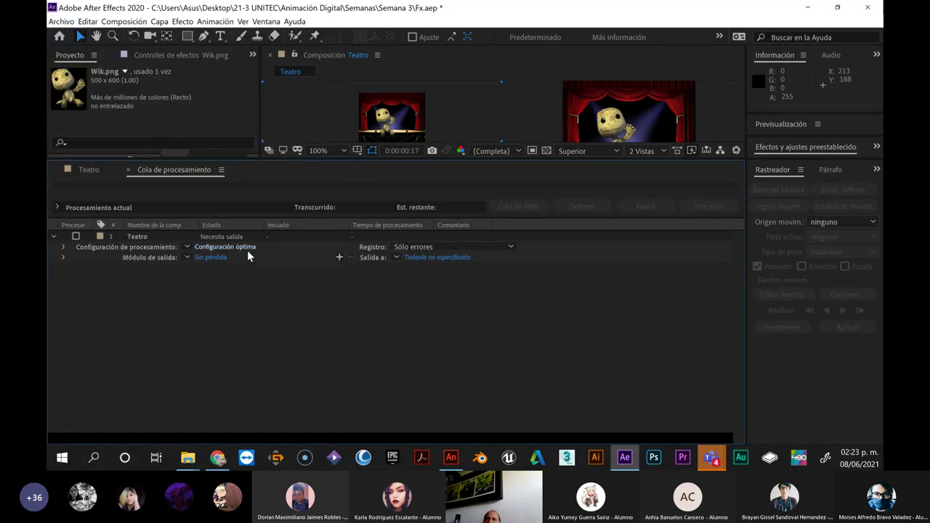
pyautogui.click(245, 248)
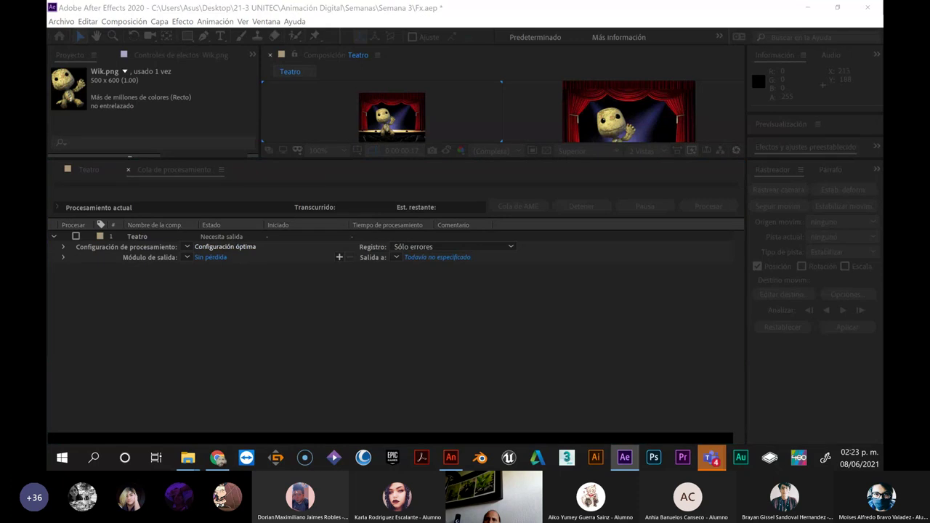
# Keep the Teatro render quality at Óptima and resolution at Completa
pyautogui.moveTo(627, 33); pyautogui.dragTo(730, 38)
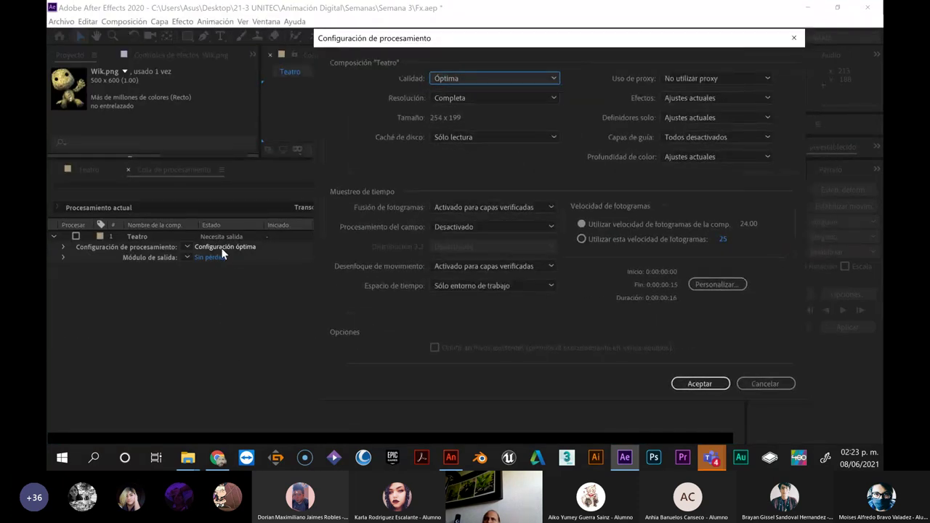
pyautogui.click(459, 82)
pyautogui.click(459, 82)
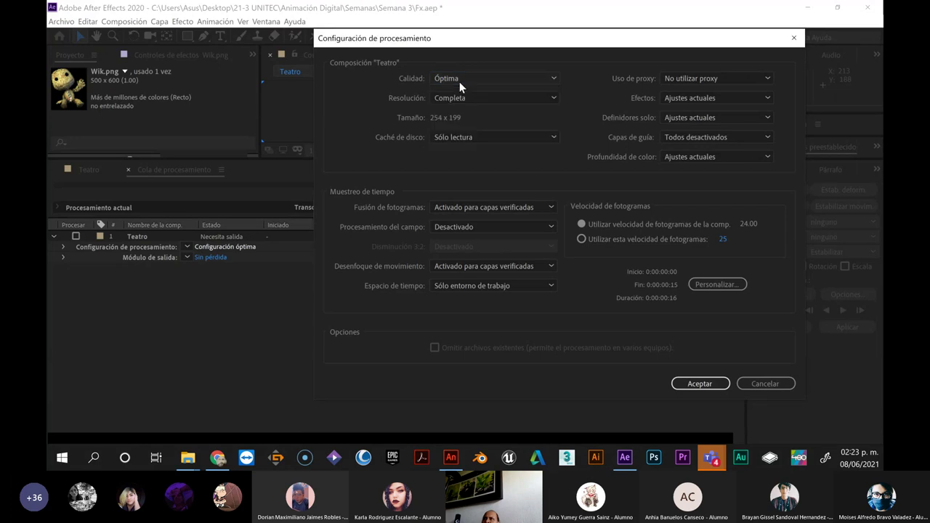
pyautogui.click(455, 98)
pyautogui.click(455, 99)
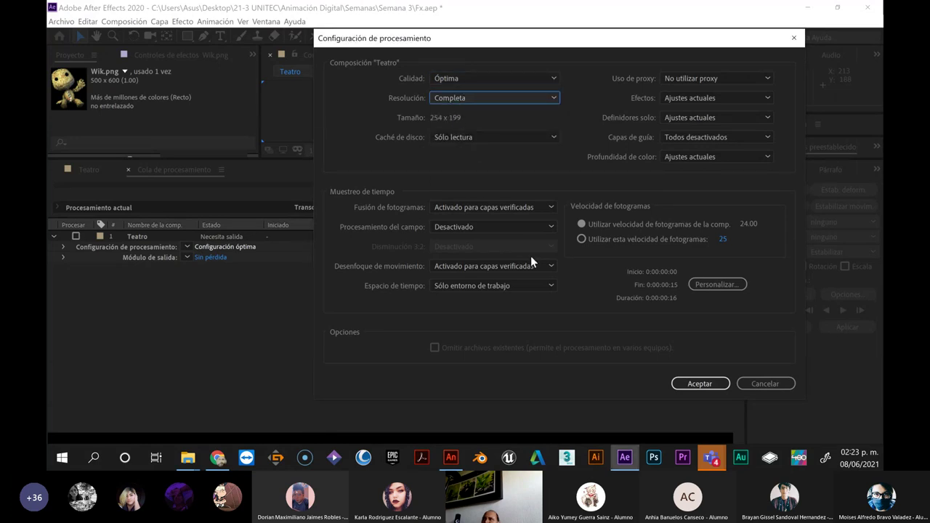
# Try a custom 25 fps frame rate, then revert to the composition's own frame rate
pyautogui.click(724, 238)
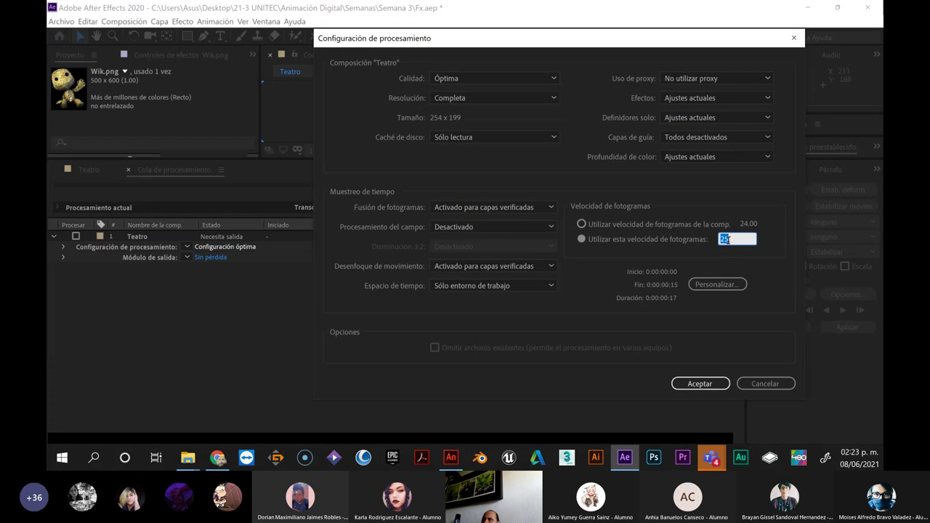
pyautogui.click(584, 225)
pyautogui.click(723, 239)
pyautogui.click(581, 224)
# Limit the render time span to Sólo entorno de trabajo and accept the render settings
pyautogui.click(474, 286)
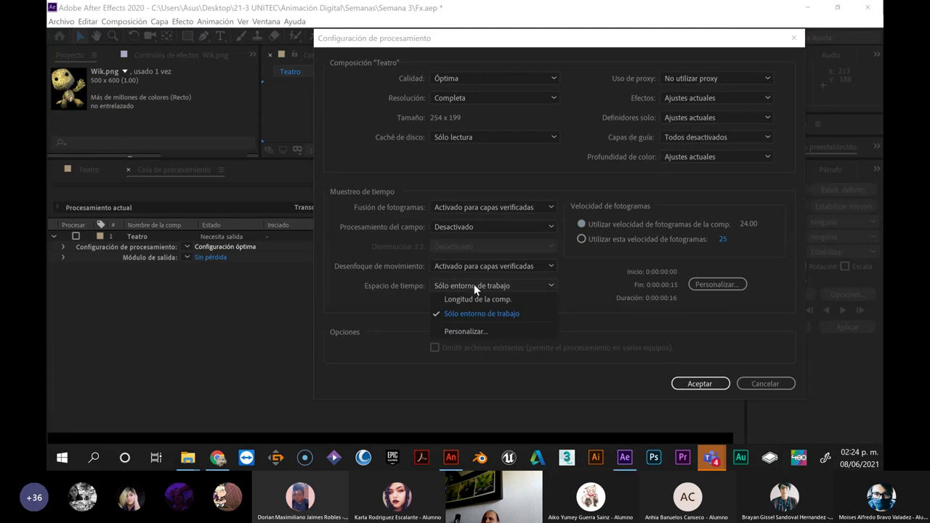
pyautogui.click(463, 298)
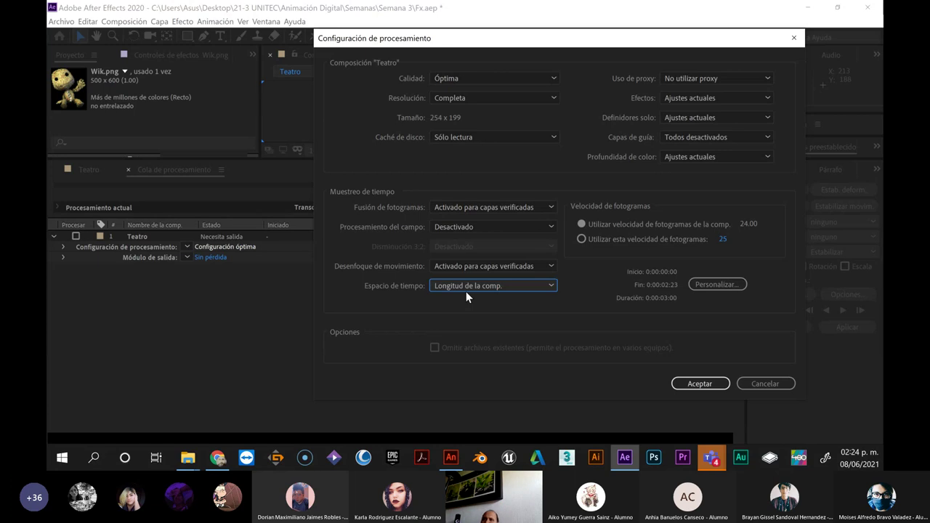
pyautogui.click(473, 284)
pyautogui.click(458, 310)
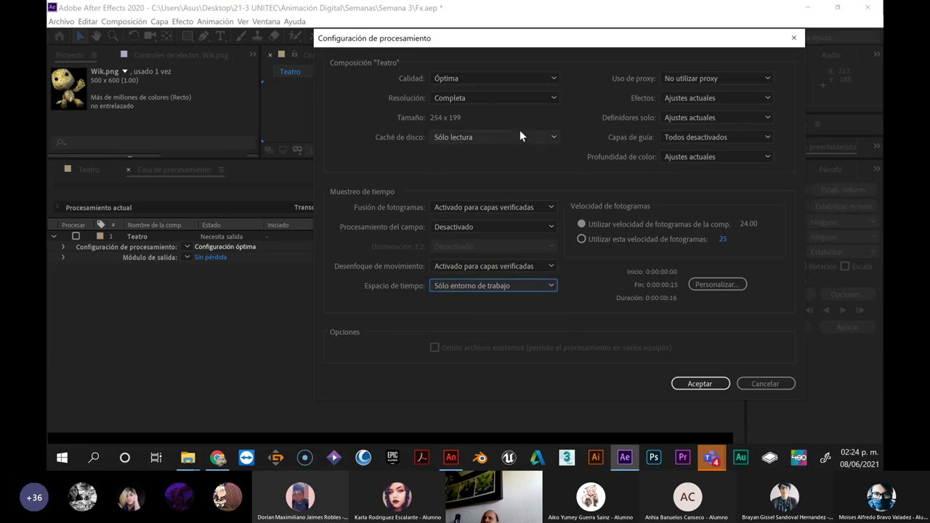
pyautogui.click(701, 385)
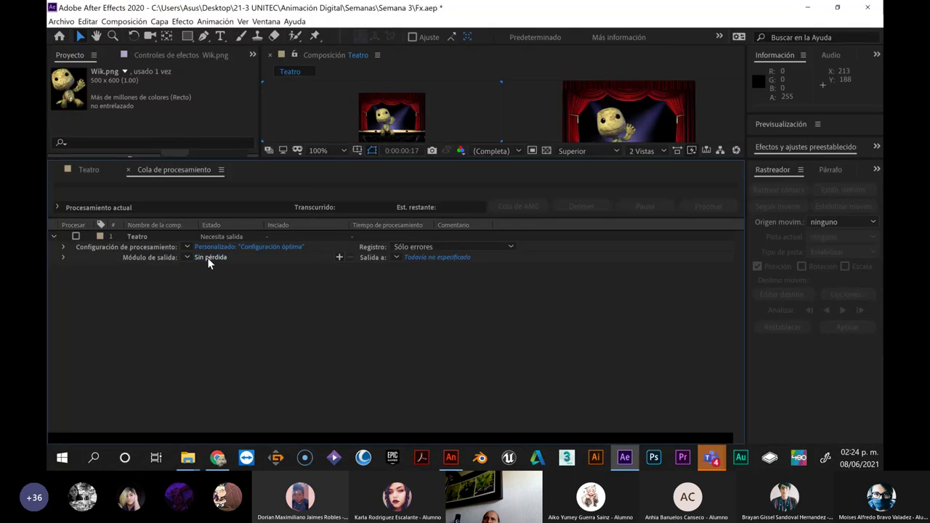
# Set the Teatro output module format to QuickTime
pyautogui.click(208, 257)
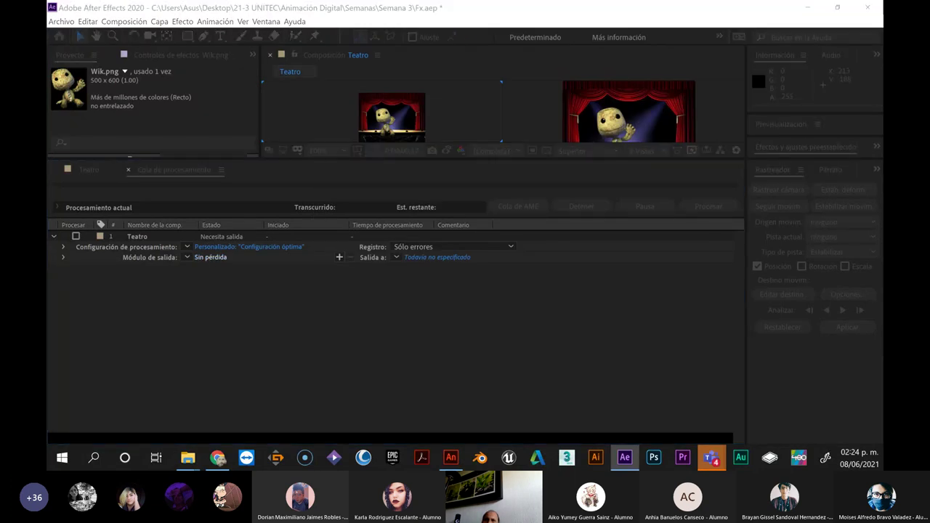
pyautogui.moveTo(389, 46); pyautogui.dragTo(587, 61)
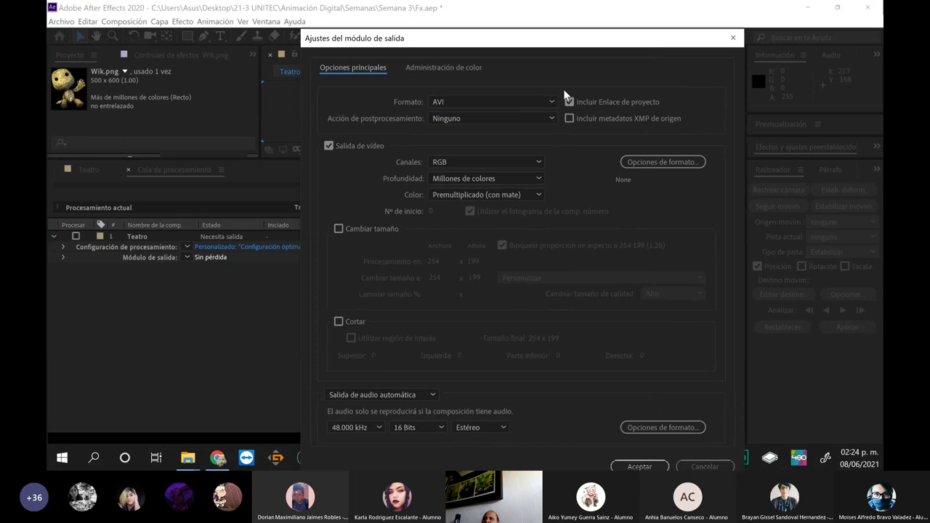
pyautogui.click(556, 104)
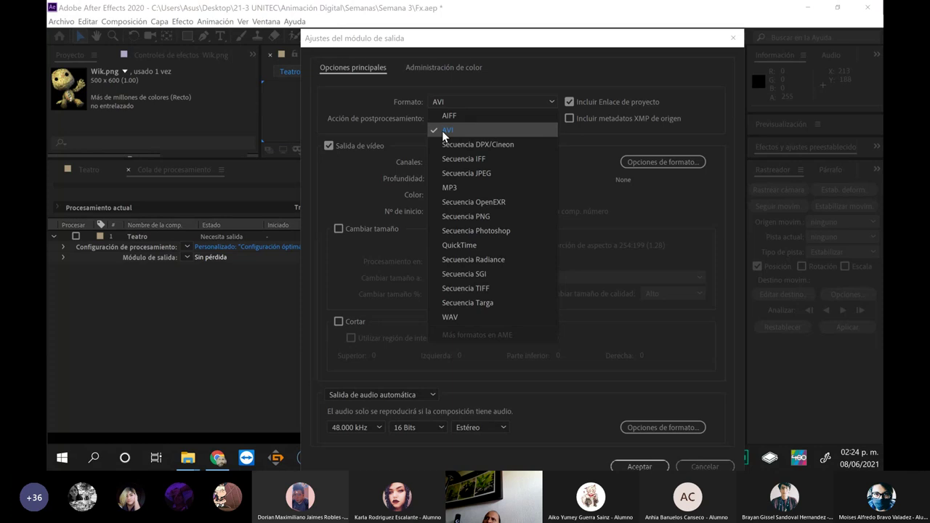
pyautogui.click(463, 244)
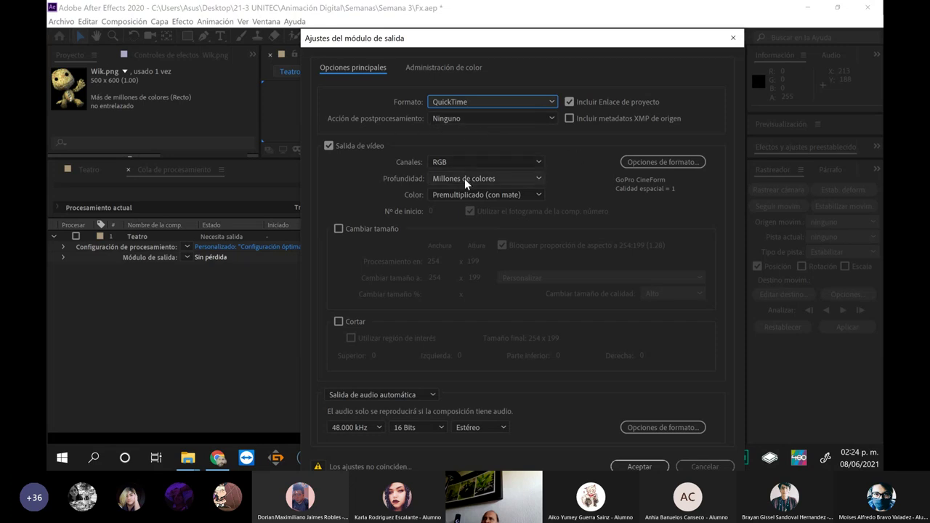
# Choose the Animación video codec at quality 100 and confirm both settings dialogs
pyautogui.click(660, 162)
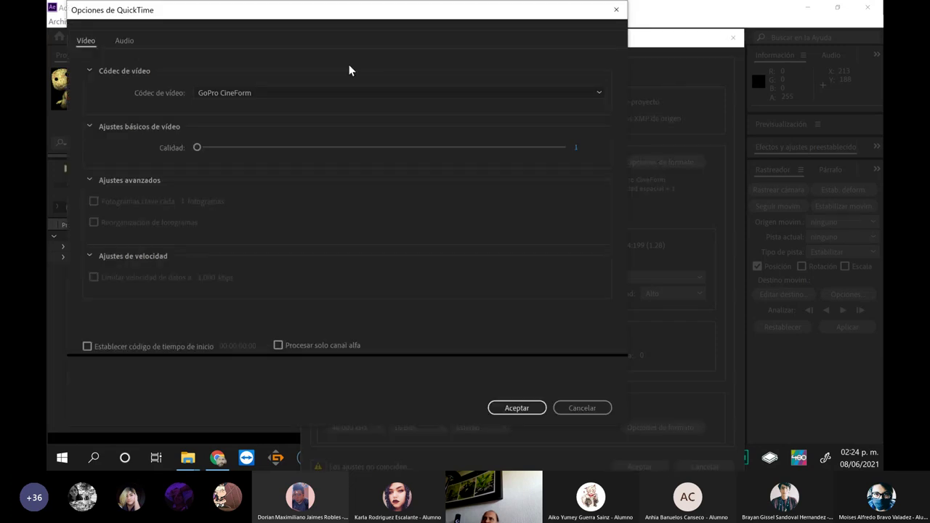
pyautogui.moveTo(278, 22)
pyautogui.mouseDown()
pyautogui.moveTo(552, 29)
pyautogui.moveTo(456, 18)
pyautogui.mouseUp()
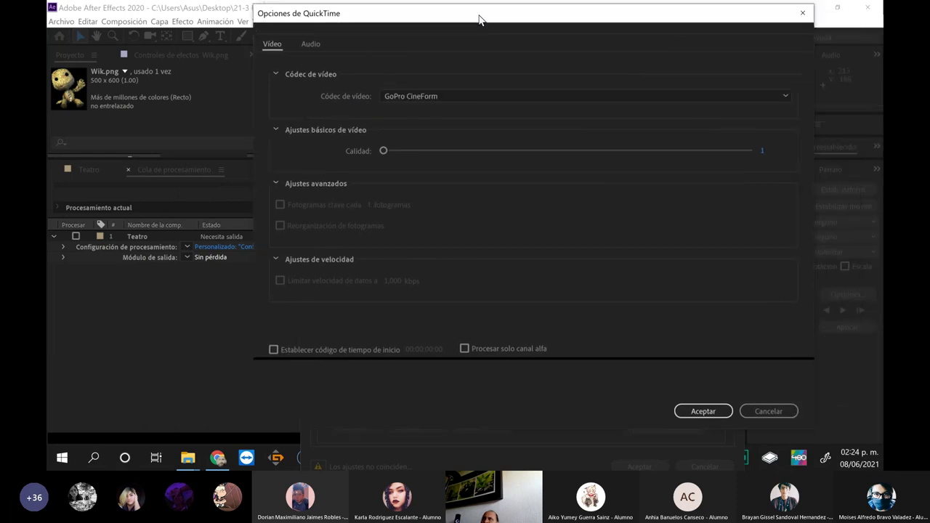
pyautogui.click(557, 100)
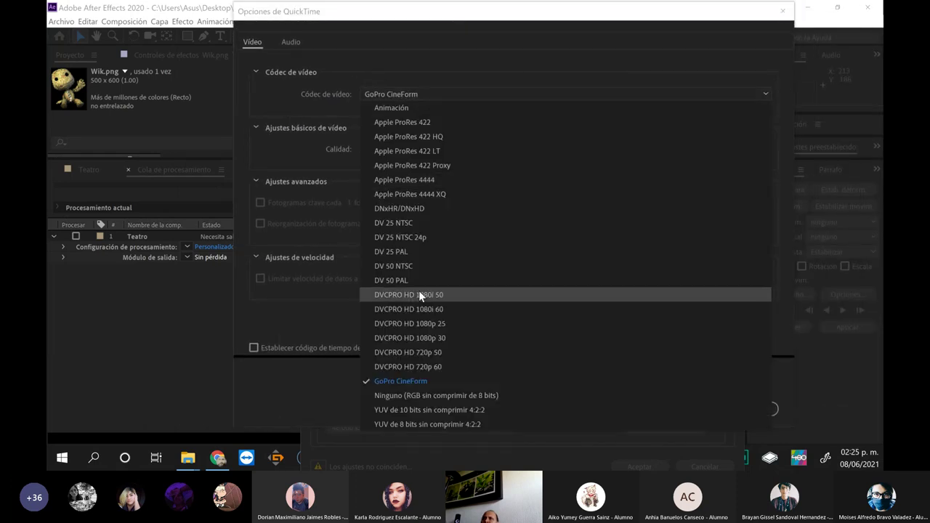
pyautogui.click(391, 106)
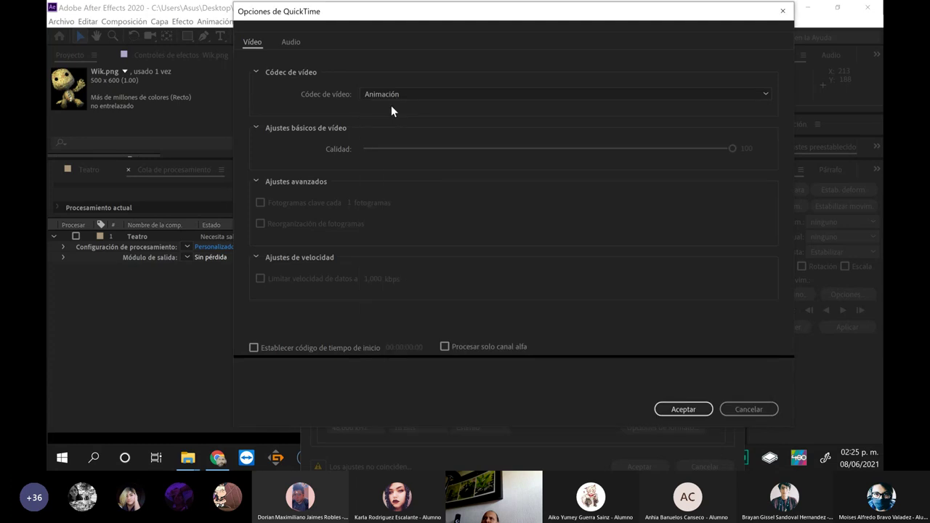
pyautogui.click(390, 98)
pyautogui.click(392, 97)
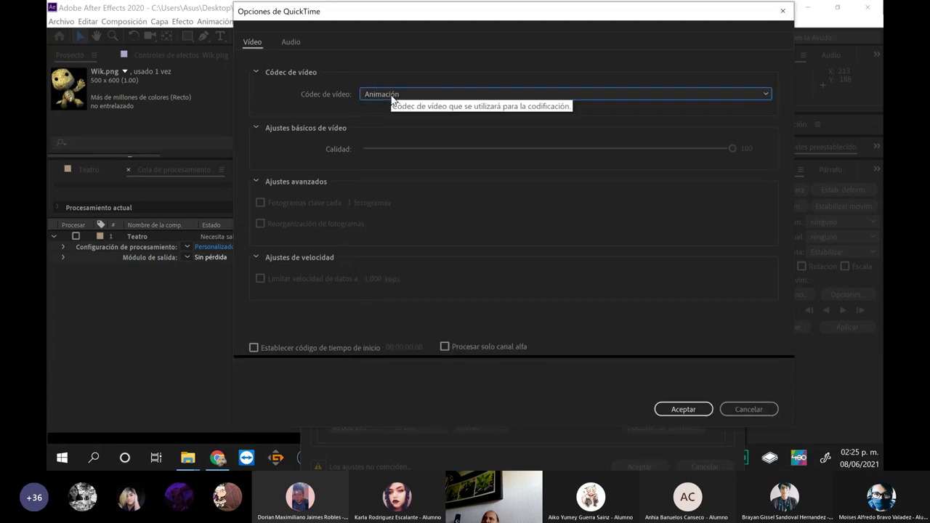
pyautogui.click(698, 161)
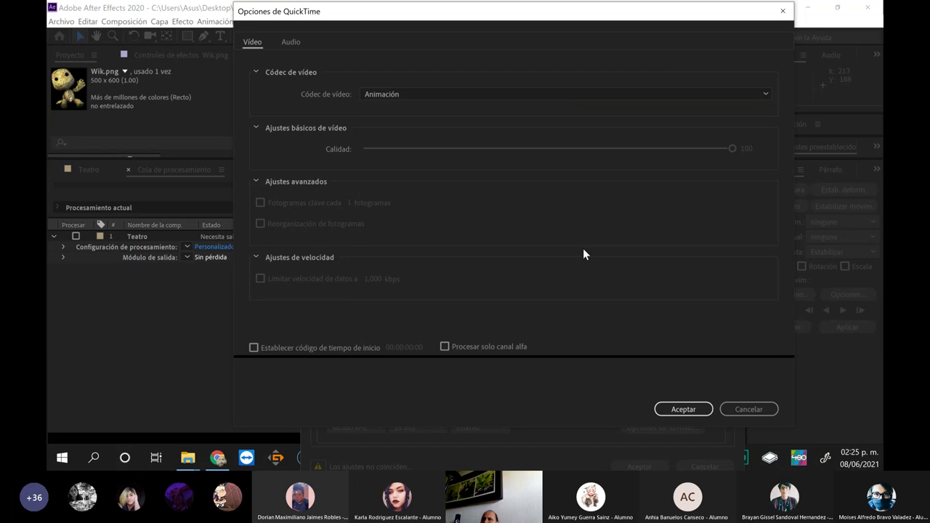
pyautogui.click(668, 409)
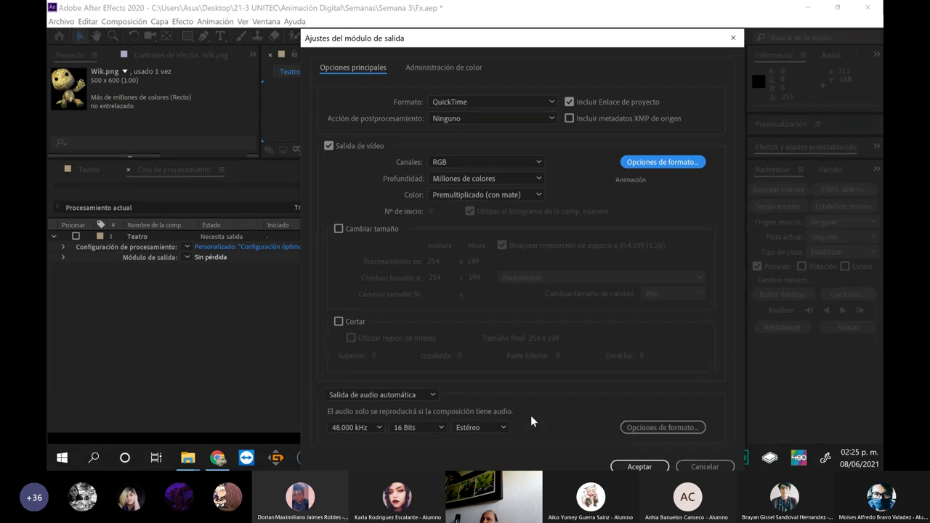
pyautogui.click(637, 466)
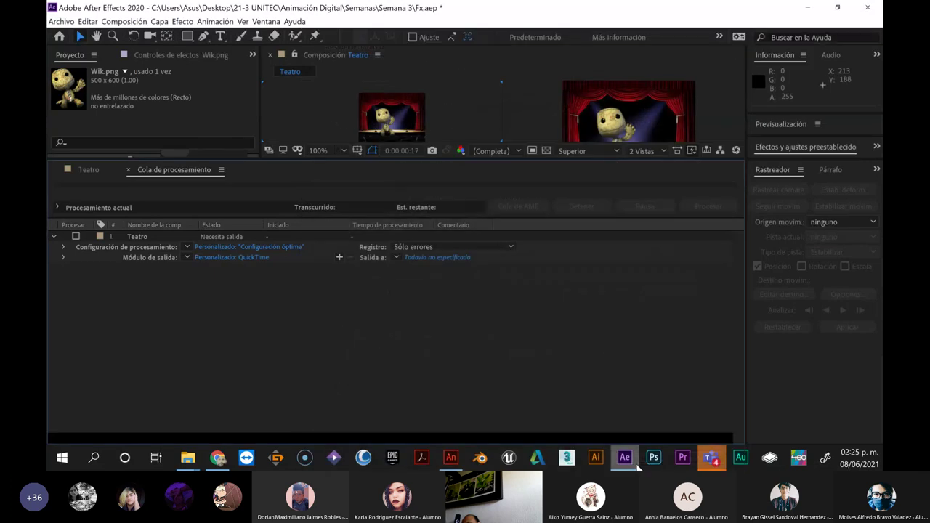
# Pick the Semanas > Semana 4 folder as the render output location
pyautogui.click(427, 257)
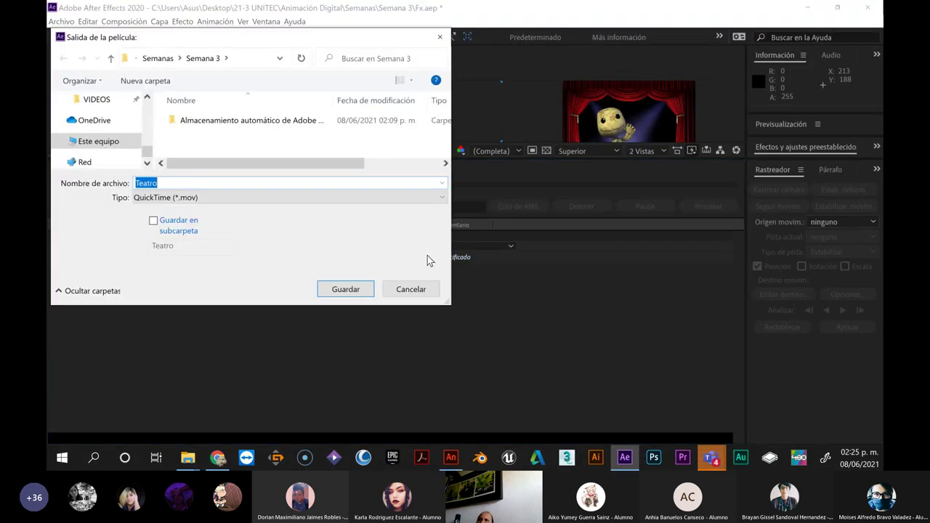
pyautogui.click(154, 59)
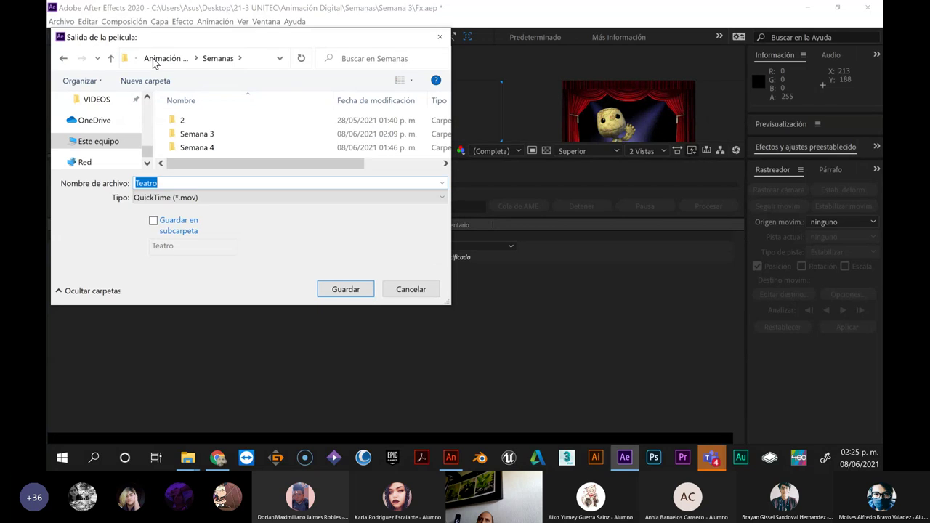
pyautogui.click(158, 60)
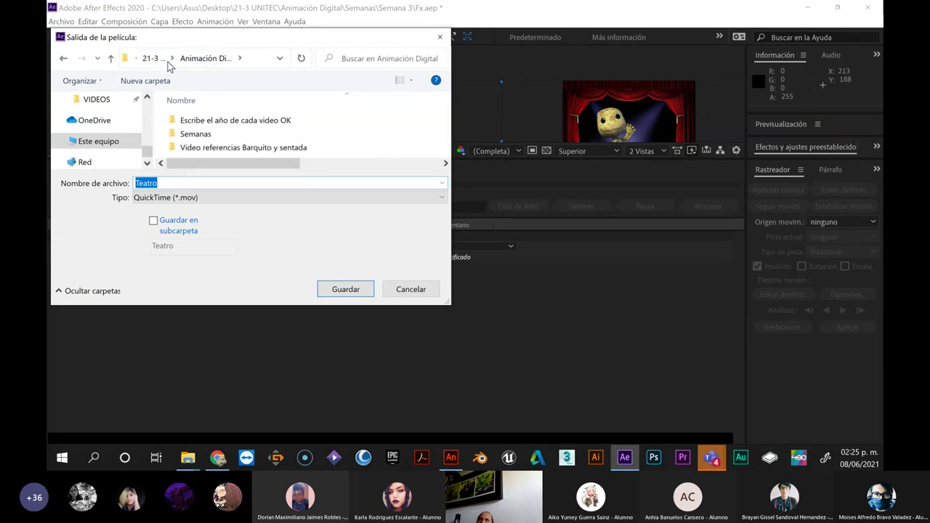
pyautogui.click(203, 135)
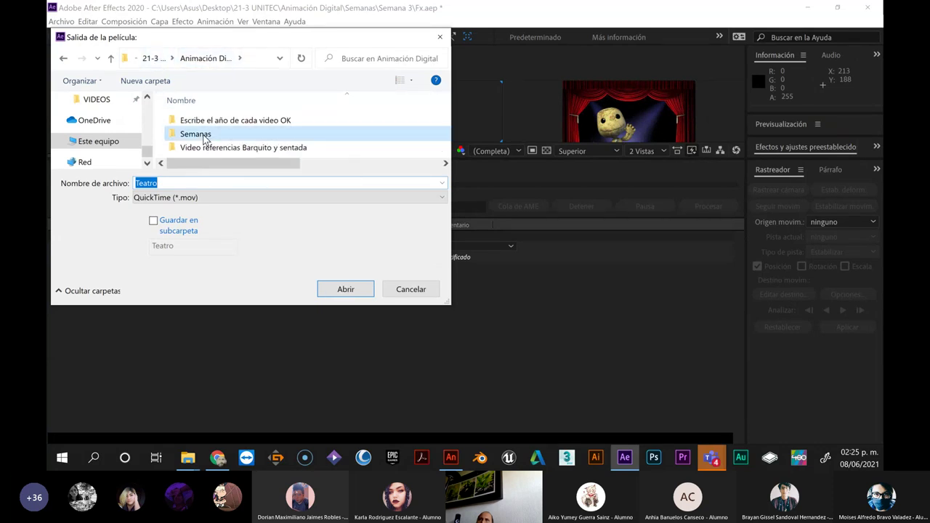
pyautogui.doubleClick(203, 135)
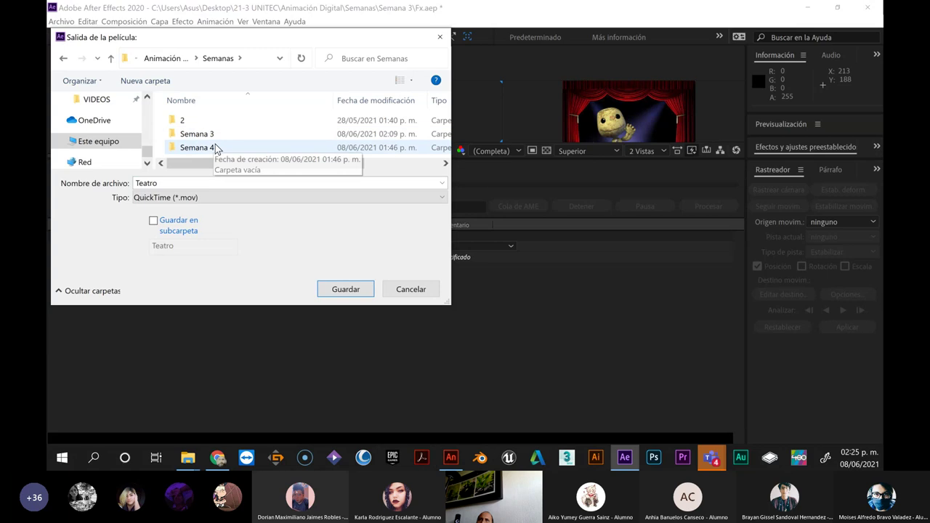
pyautogui.click(210, 148)
pyautogui.doubleClick(210, 148)
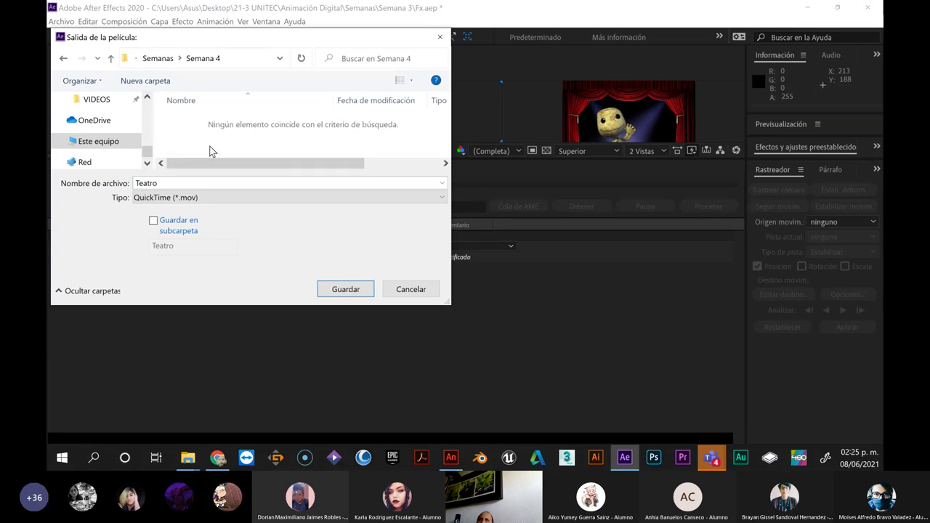
# Name the output file 'Apellido Nombre_Teatro' and save it
pyautogui.click(171, 183)
pyautogui.click(171, 184)
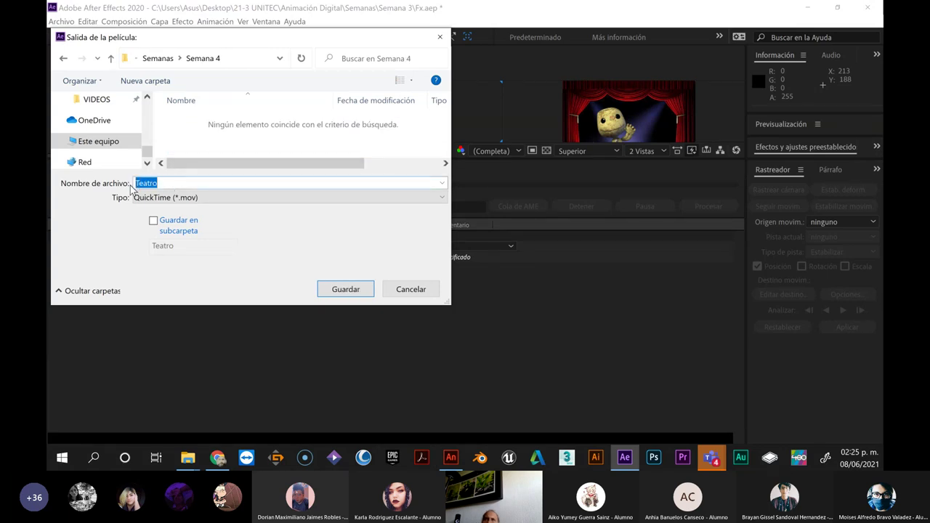
pyautogui.doubleClick(150, 182)
pyautogui.press('Home')
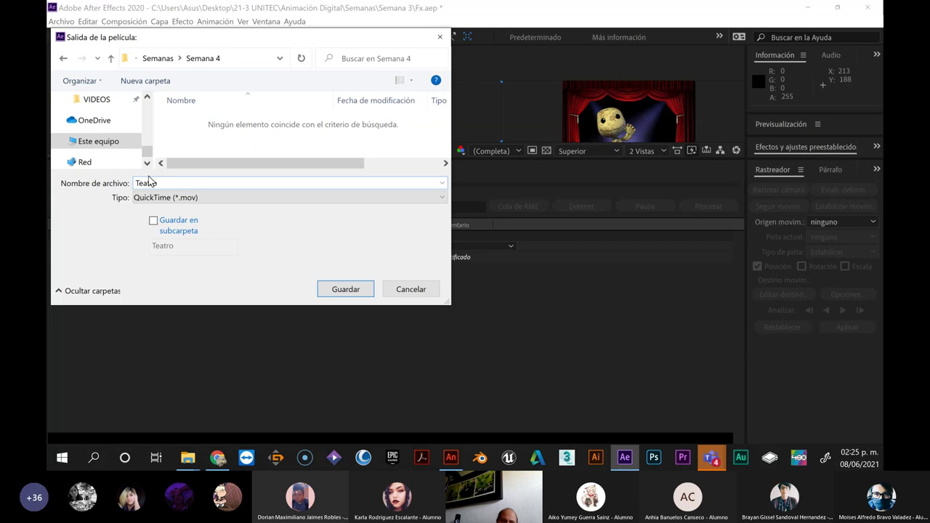
pyautogui.write('Apel')
pyautogui.write('lido ')
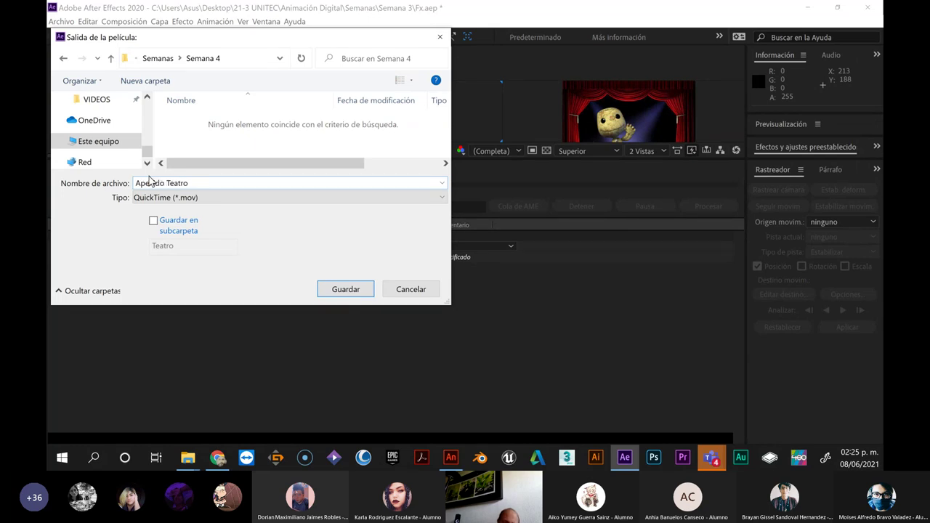
pyautogui.write('Nombre')
pyautogui.write('_')
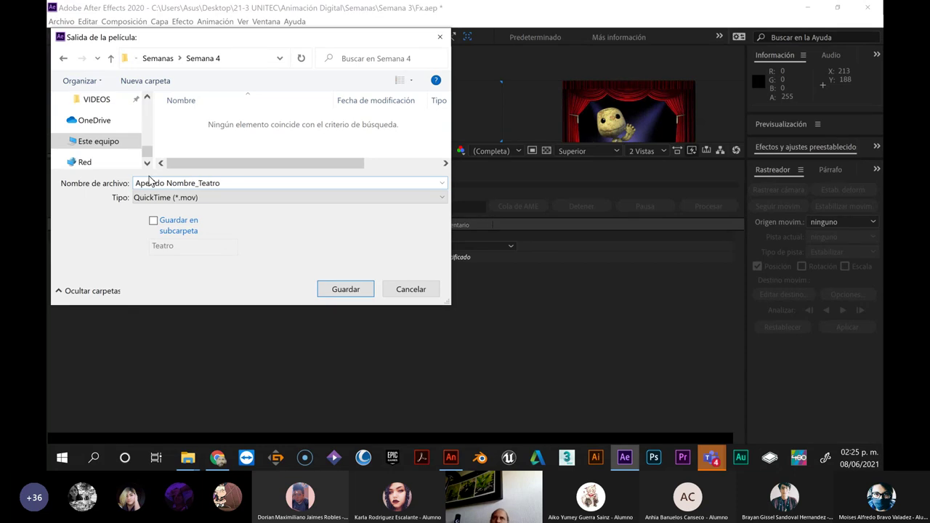
pyautogui.click(356, 290)
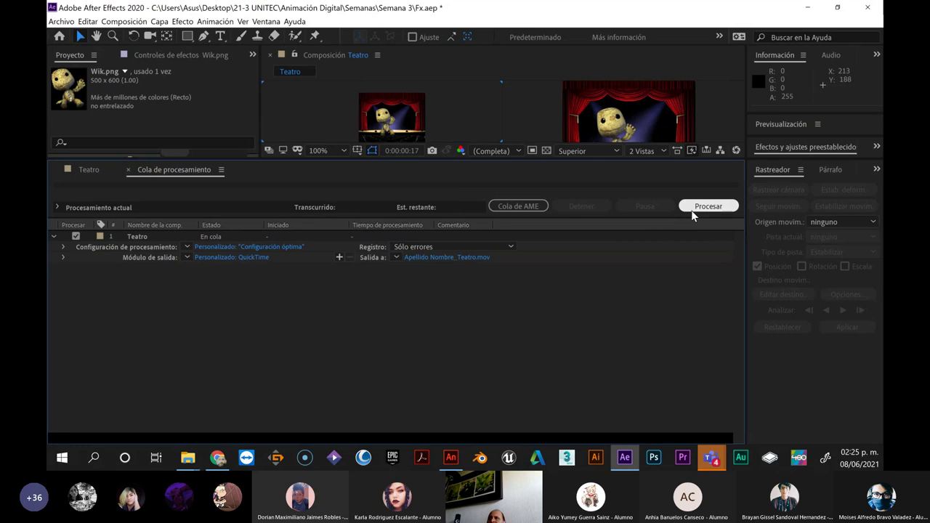
# Render the Teatro composition, then minimize After Effects to show the desktop
pyautogui.click(702, 207)
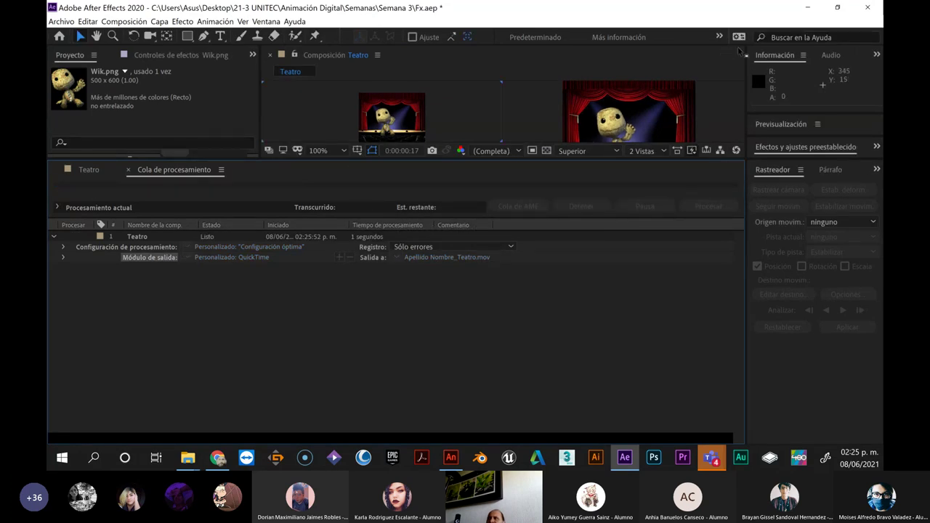
pyautogui.click(808, 9)
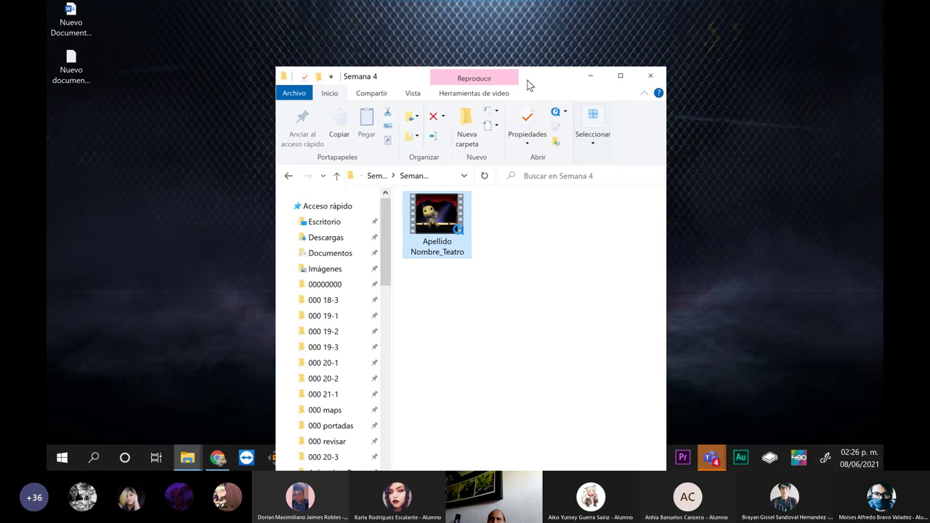
# Play the rendered Apellido Nombre_Teatro movie from the Semana 4 folder several times
pyautogui.moveTo(528, 83); pyautogui.dragTo(512, 52)
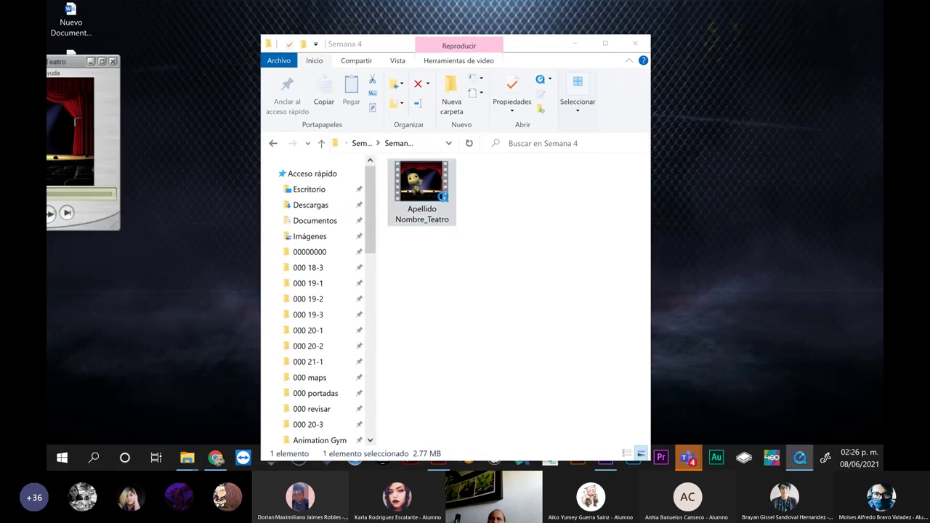
pyautogui.click(553, 256)
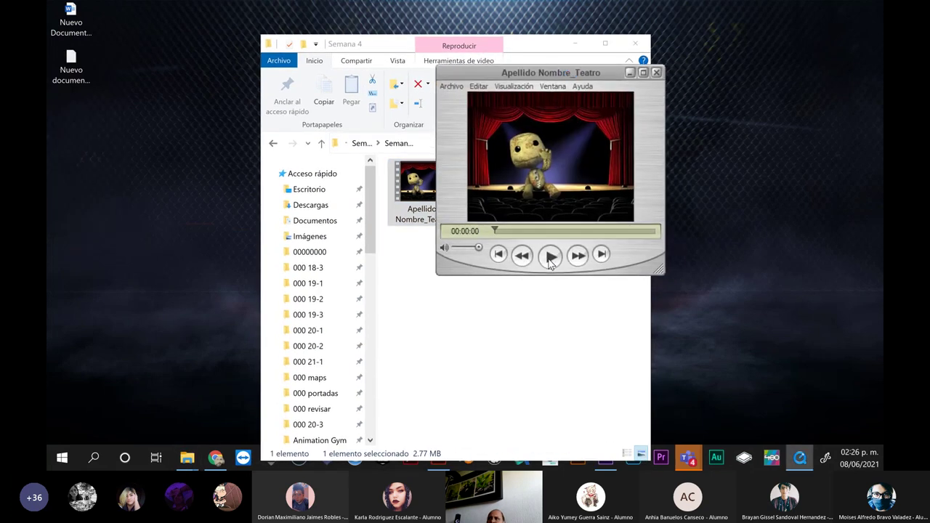
pyautogui.click(551, 256)
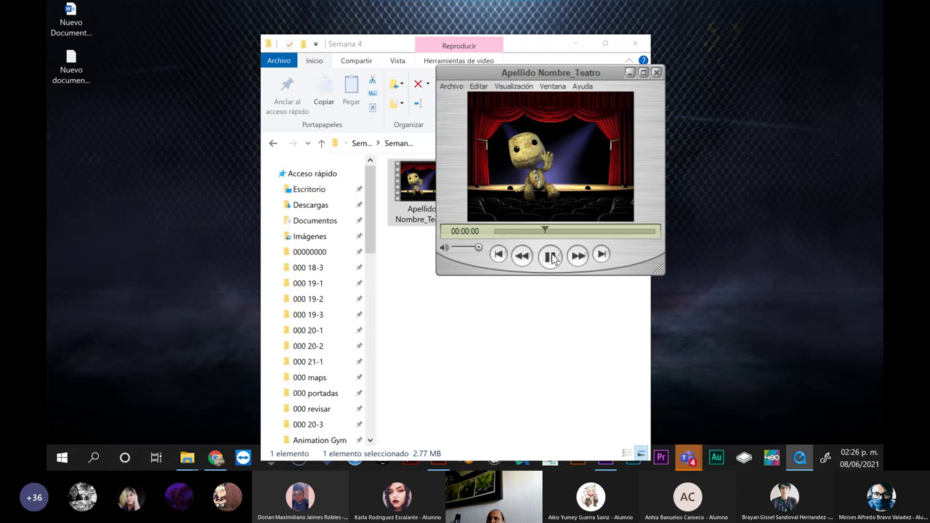
pyautogui.click(551, 256)
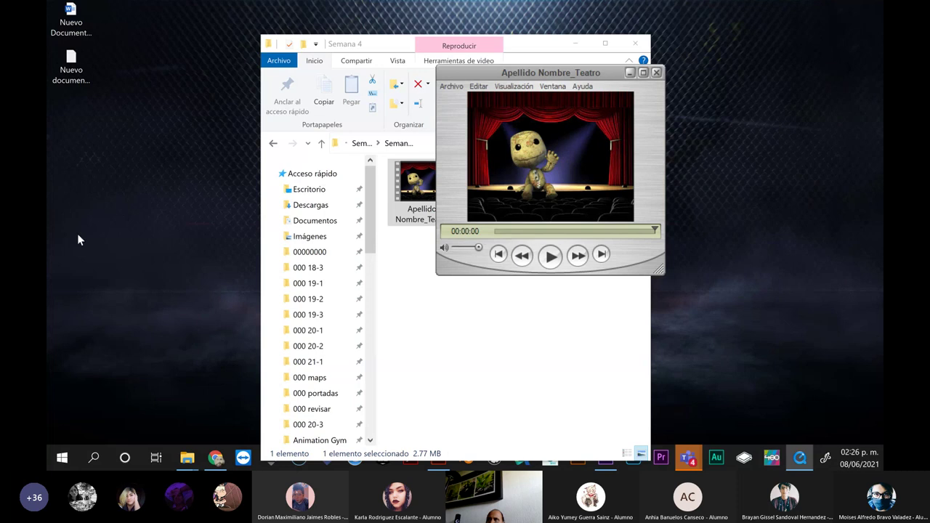
# Move and enlarge the QuickTime Player window, then scrub back through the waving animation
pyautogui.moveTo(557, 73); pyautogui.dragTo(622, 74)
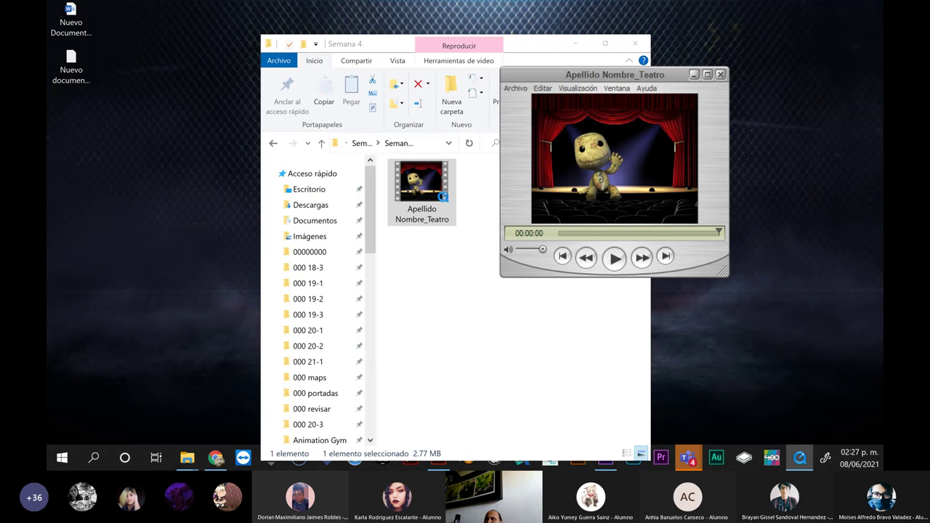
pyautogui.moveTo(614, 75); pyautogui.dragTo(613, 45)
pyautogui.moveTo(722, 242); pyautogui.dragTo(761, 309)
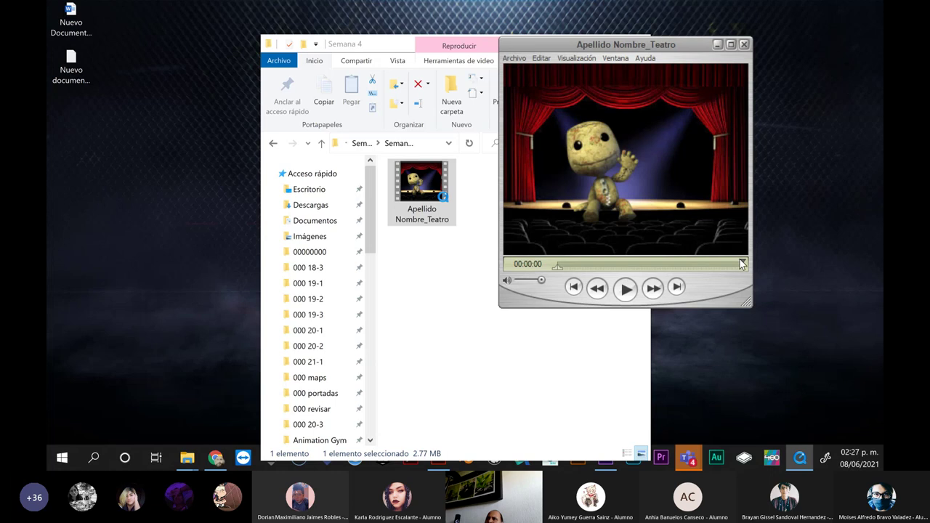
pyautogui.moveTo(742, 263); pyautogui.dragTo(519, 245)
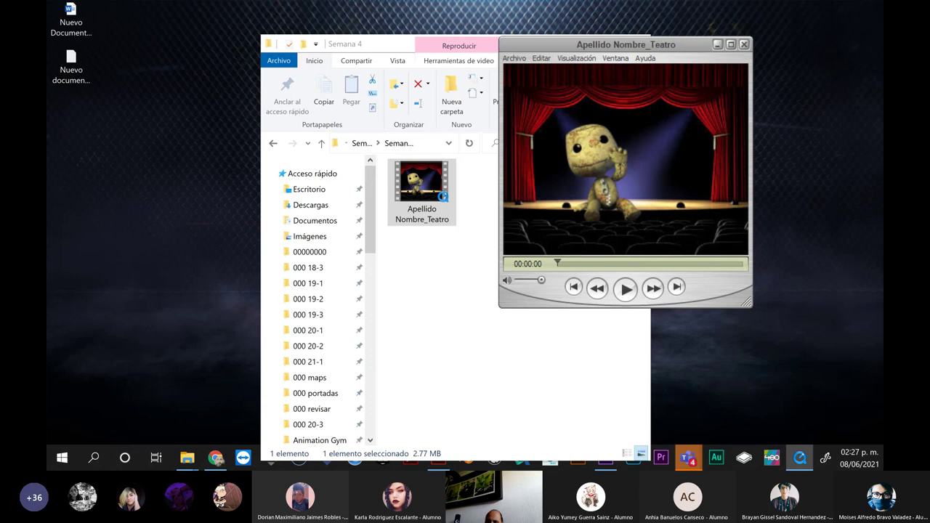
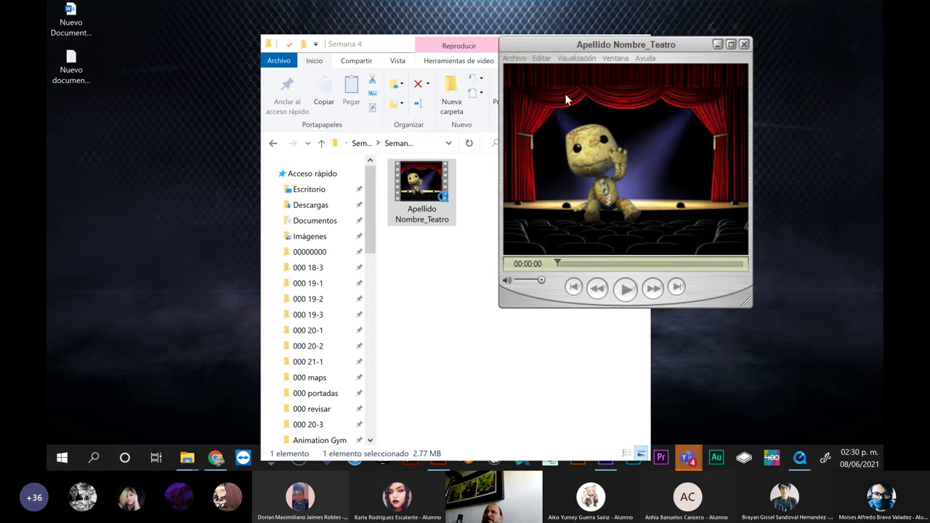
# Leave the rendered Teatro movie in QuickTime Player and bring After Effects back to the front
pyautogui.moveTo(585, 46)
pyautogui.mouseDown()
pyautogui.moveTo(598, 41)
pyautogui.moveTo(579, 48)
pyautogui.mouseUp()
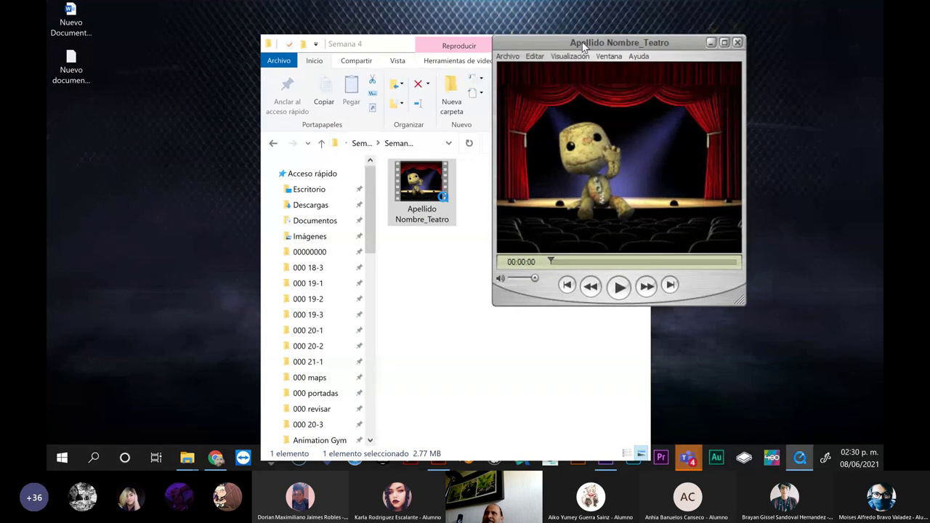
pyautogui.click(661, 458)
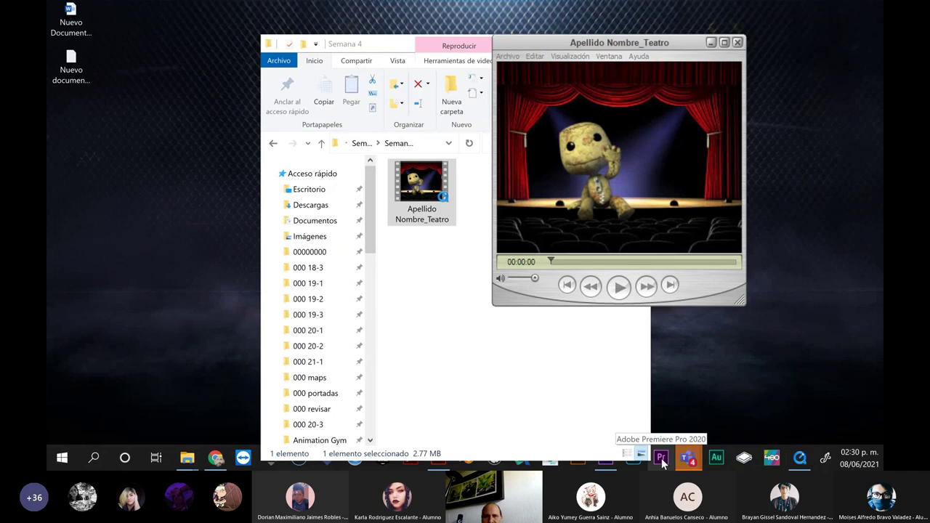
pyautogui.click(662, 460)
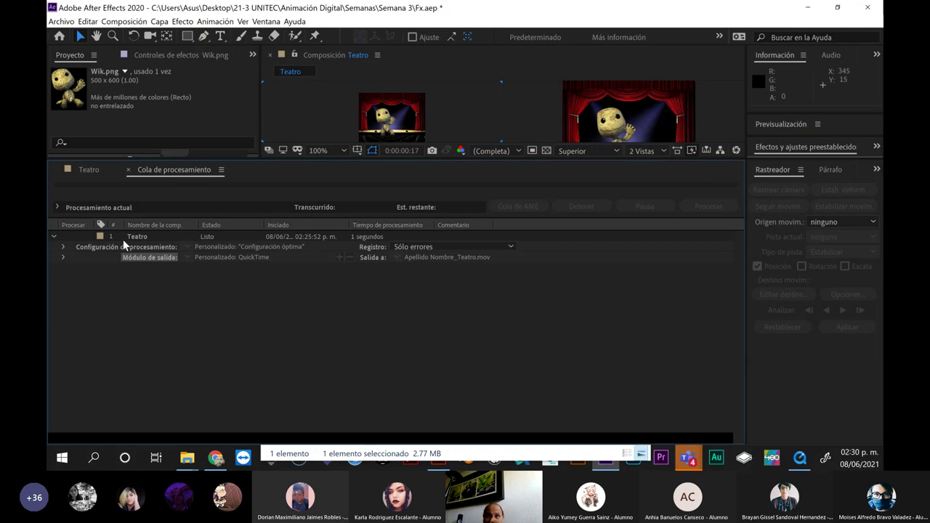
# Switch from the render queue back to the Teatro composition's layer timeline
pyautogui.click(100, 168)
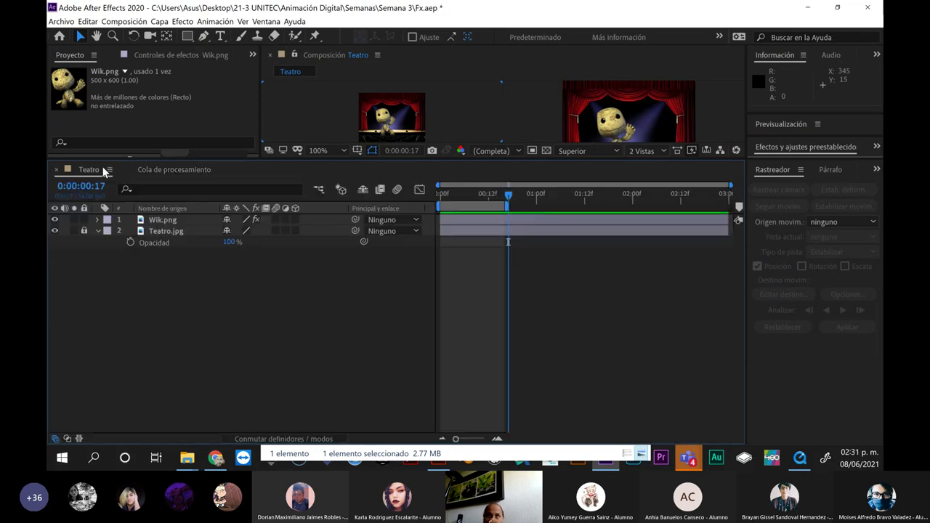
pyautogui.click(159, 169)
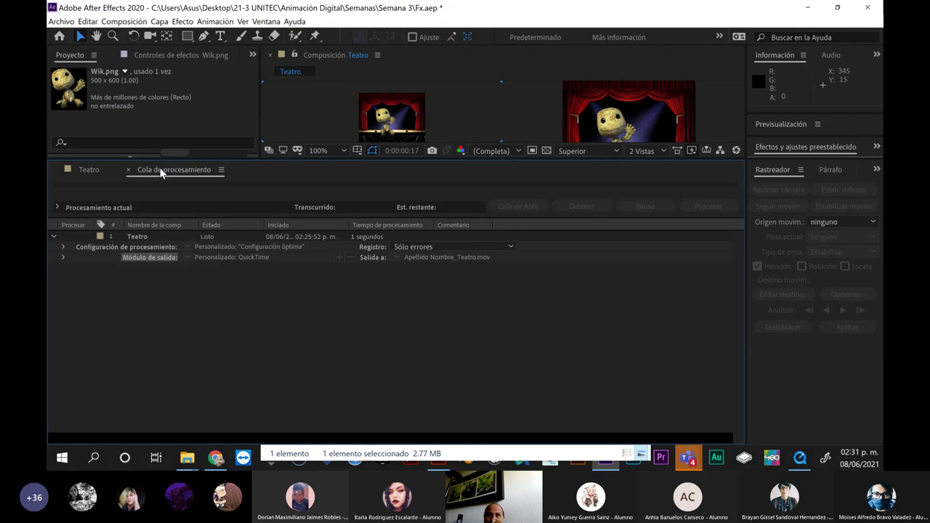
pyautogui.click(93, 168)
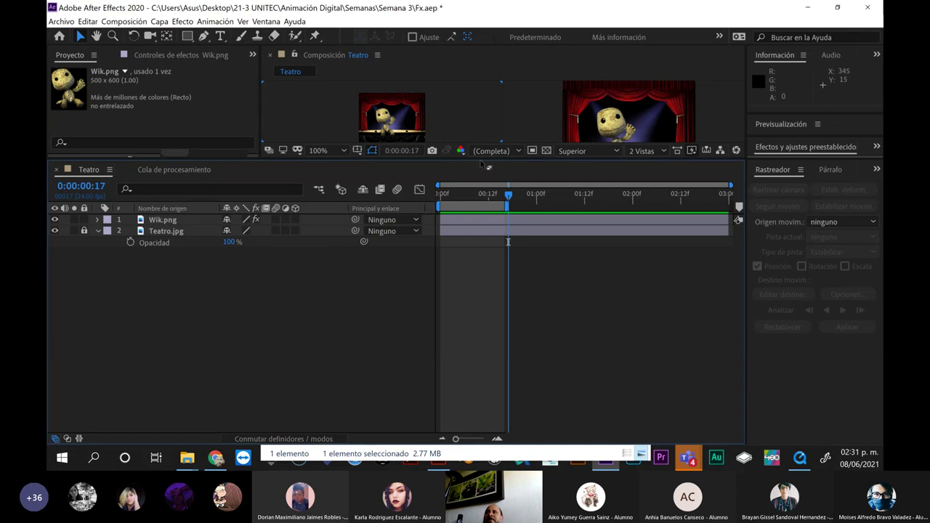
# Enlarge the Project and viewer area and select the Wik.png layer
pyautogui.moveTo(482, 157); pyautogui.dragTo(490, 203)
pyautogui.moveTo(493, 237); pyautogui.dragTo(492, 239)
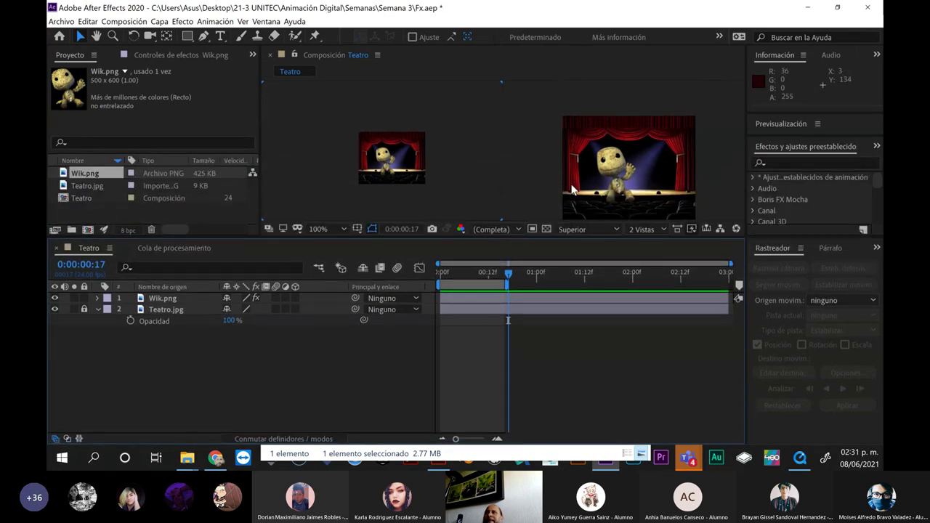
pyautogui.click(636, 188)
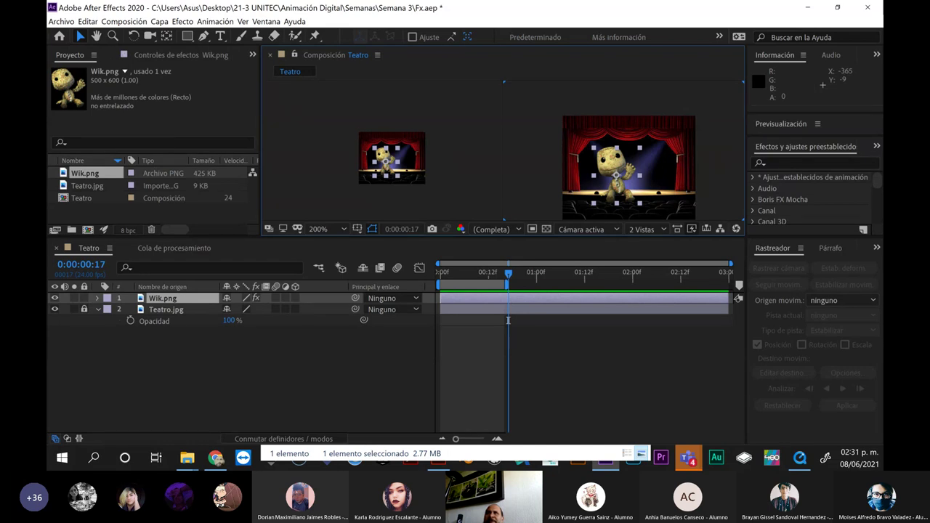
pyautogui.click(64, 21)
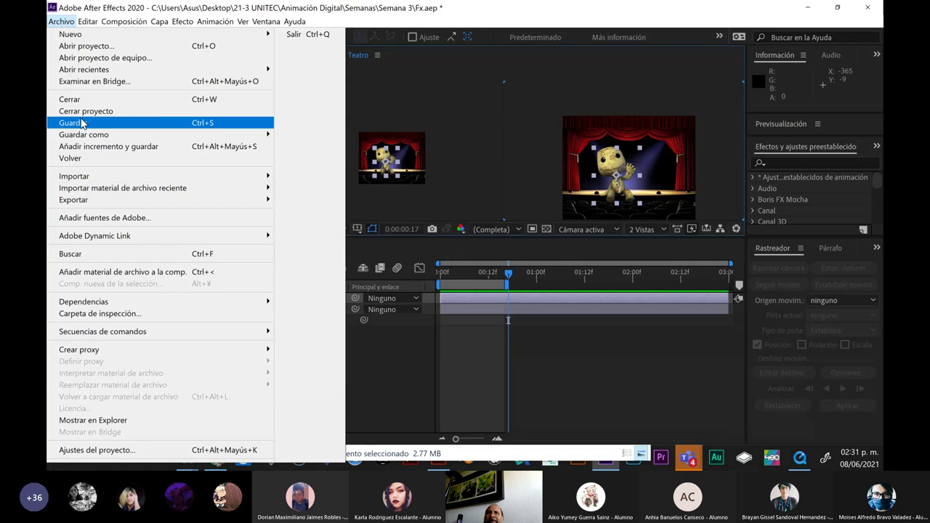
# Look through the Archivo and Composición menus, then open Importar archivo from the Project panel
pyautogui.moveTo(80, 138)
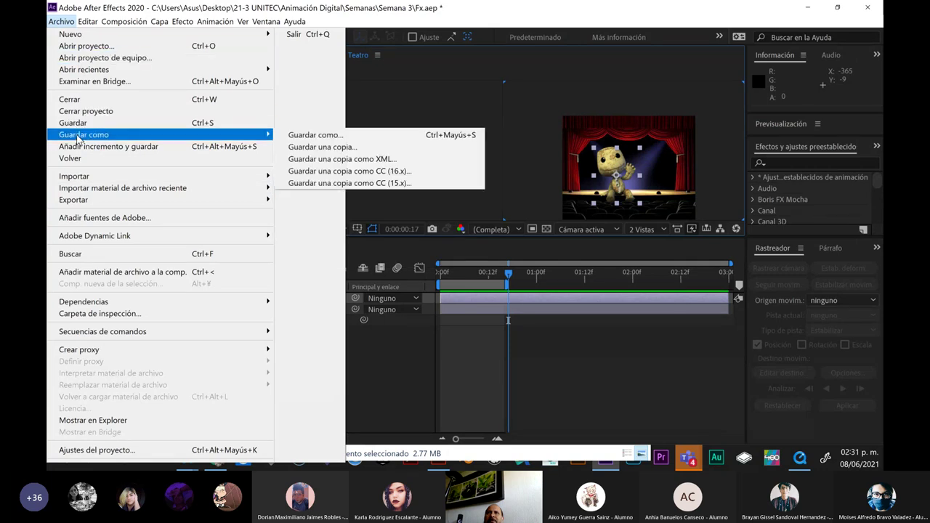
pyautogui.moveTo(131, 23)
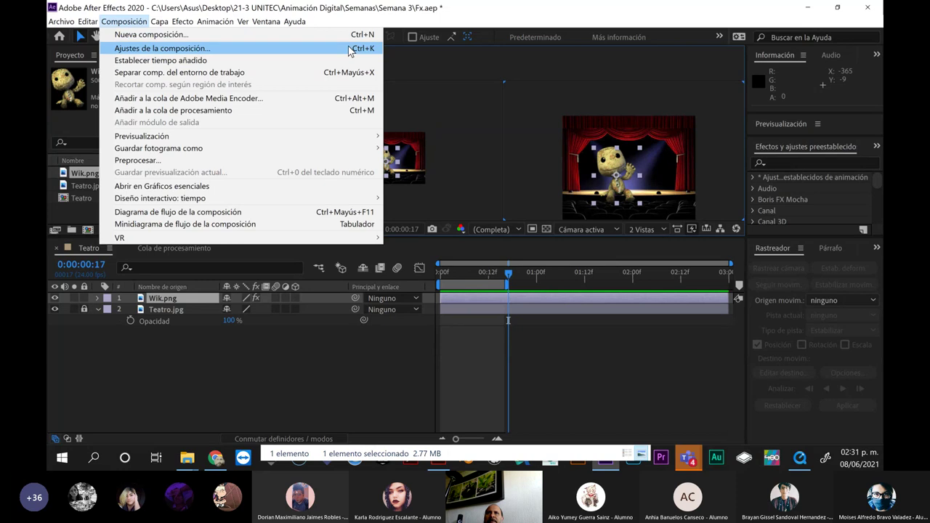
pyautogui.click(76, 118)
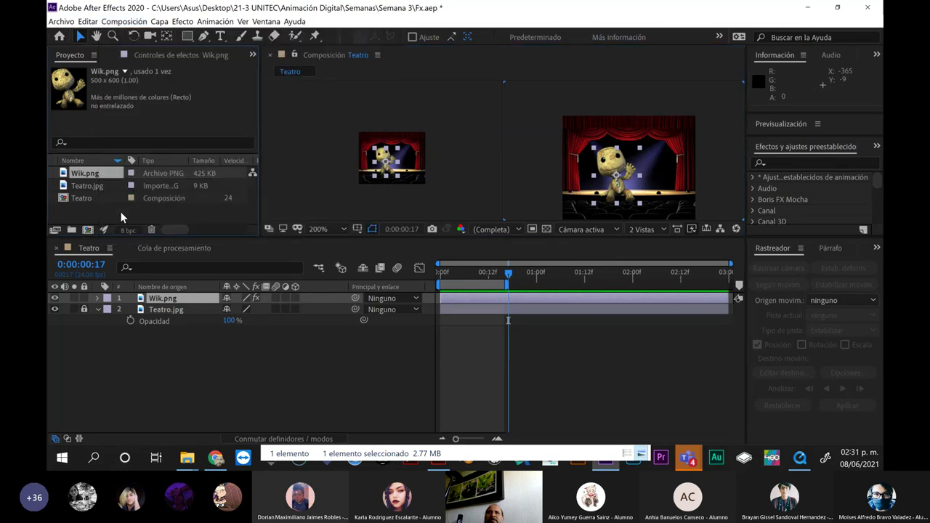
pyautogui.doubleClick(146, 210)
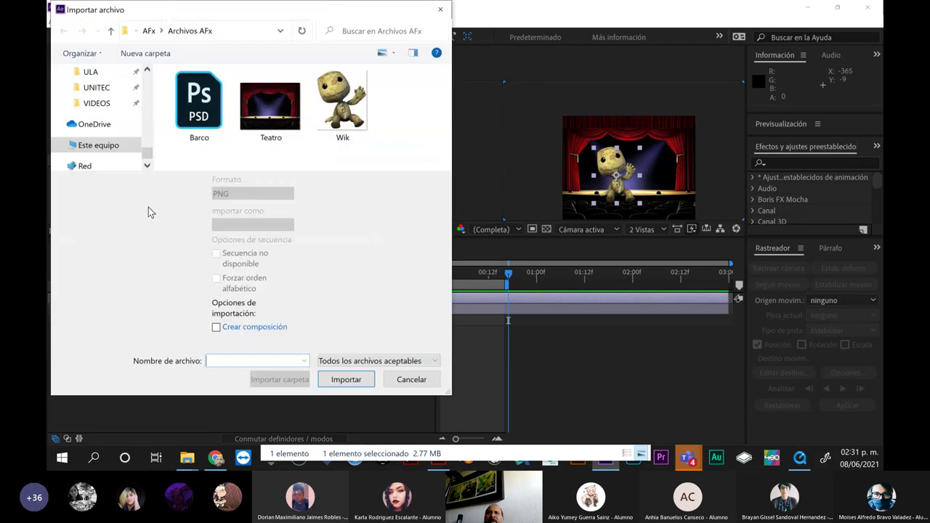
# Compare the import-type choices for the Barco.psd, Wik and Teatro files
pyautogui.click(207, 128)
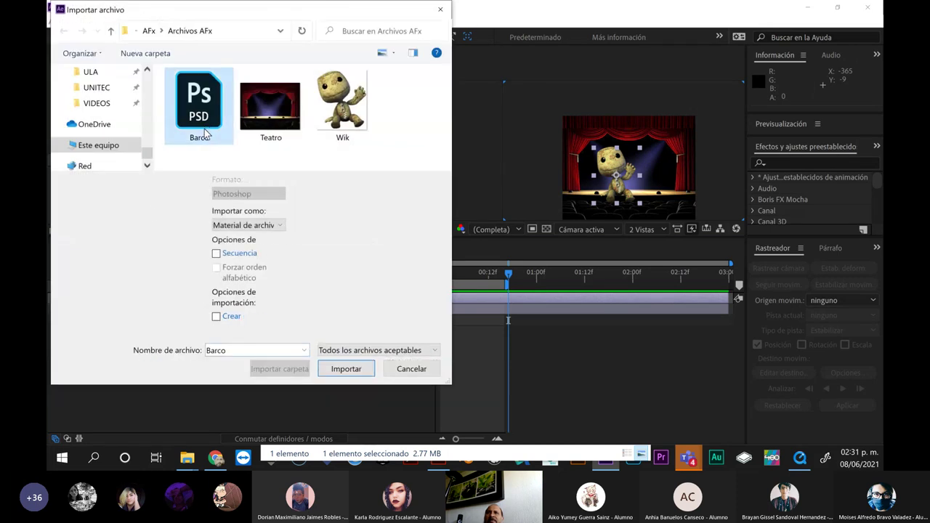
pyautogui.click(255, 226)
pyautogui.click(255, 228)
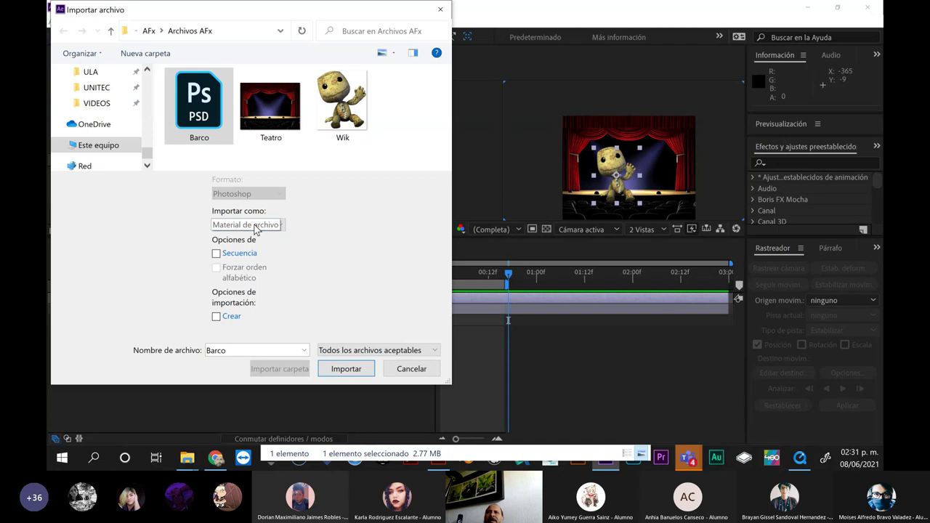
pyautogui.click(343, 122)
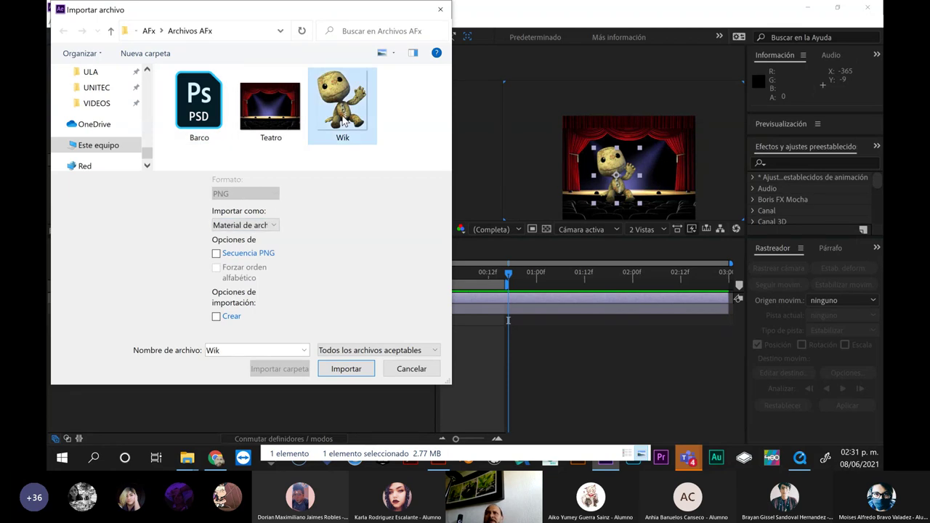
pyautogui.click(266, 226)
pyautogui.click(267, 228)
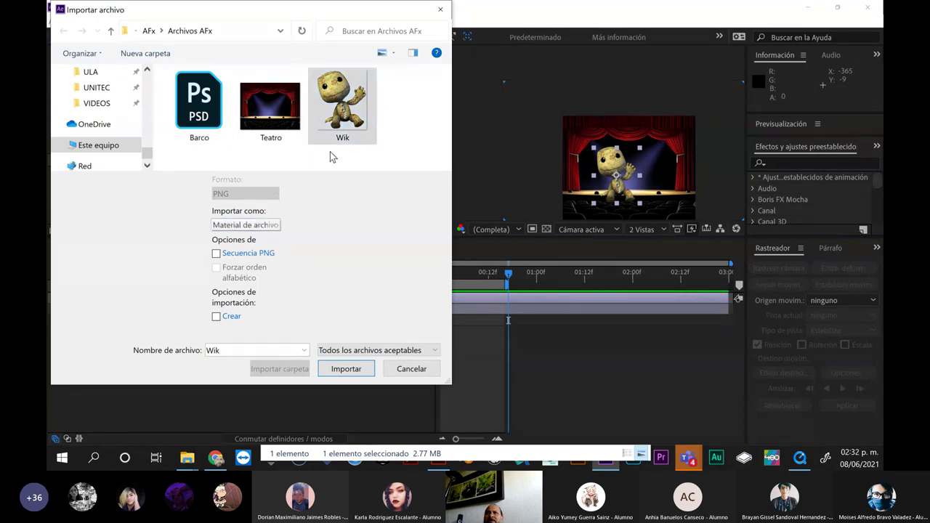
pyautogui.click(268, 116)
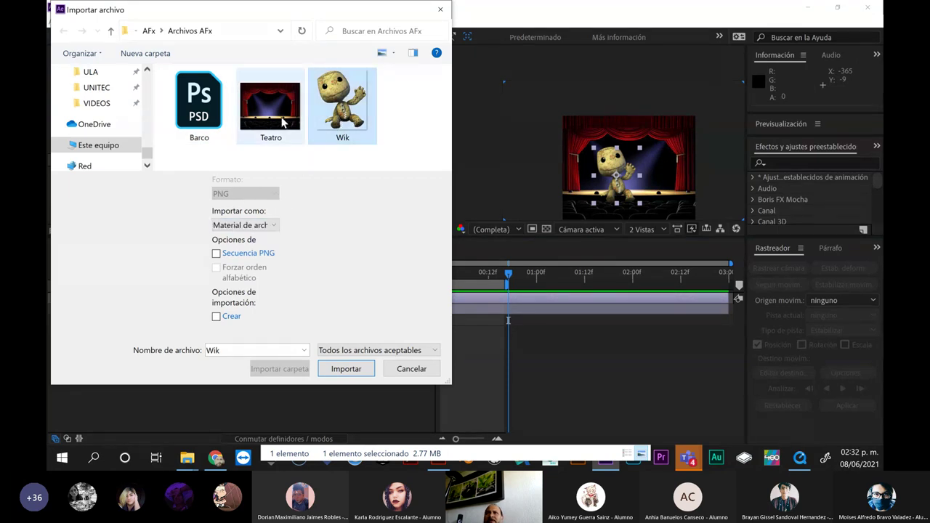
pyautogui.click(240, 220)
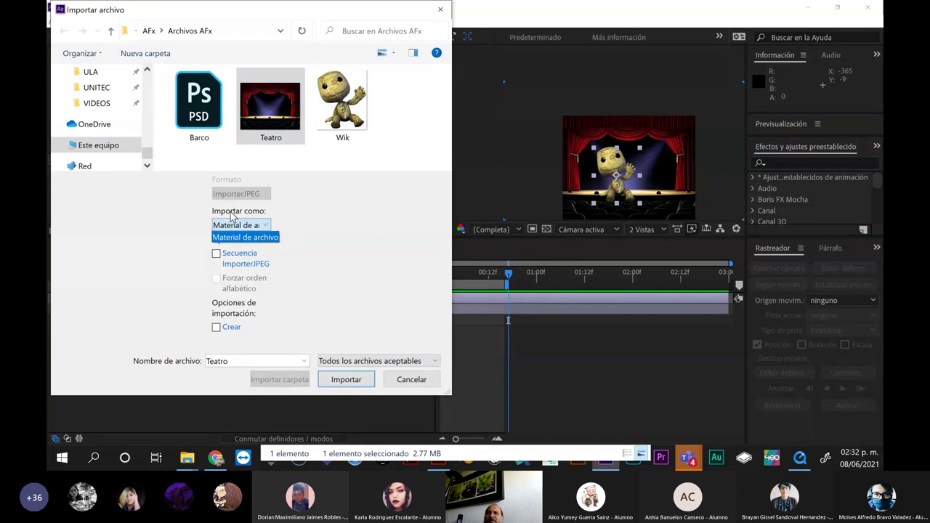
pyautogui.click(273, 131)
pyautogui.click(325, 116)
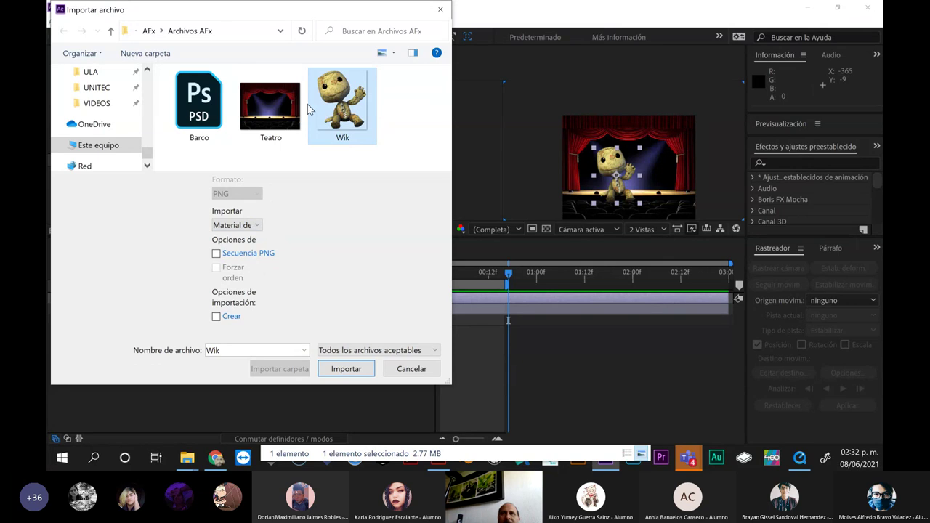
pyautogui.click(272, 116)
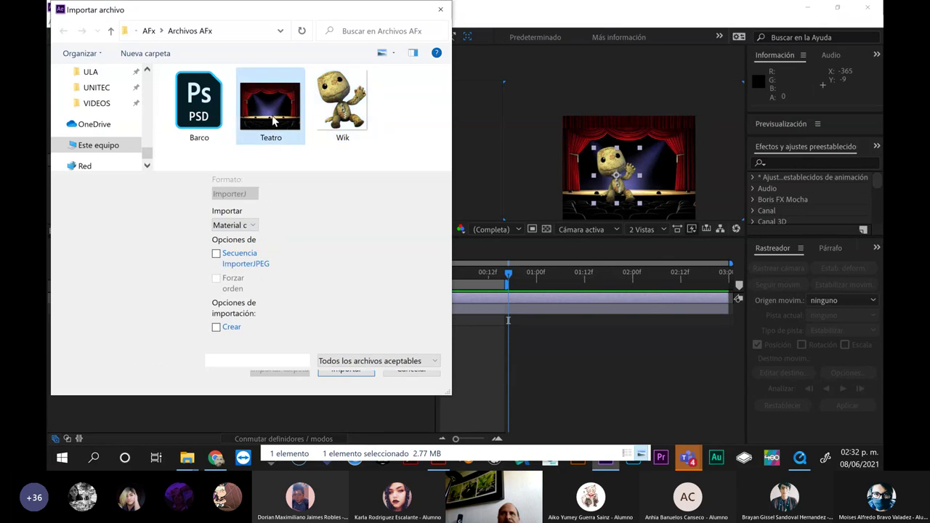
# Import Barco.psd as Composición – Conservar tamaños de capa
pyautogui.click(205, 125)
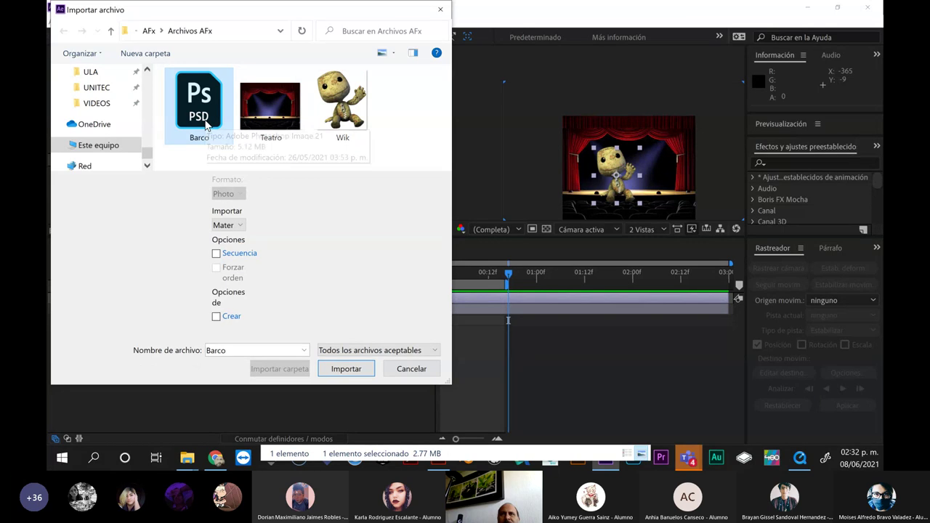
pyautogui.click(240, 226)
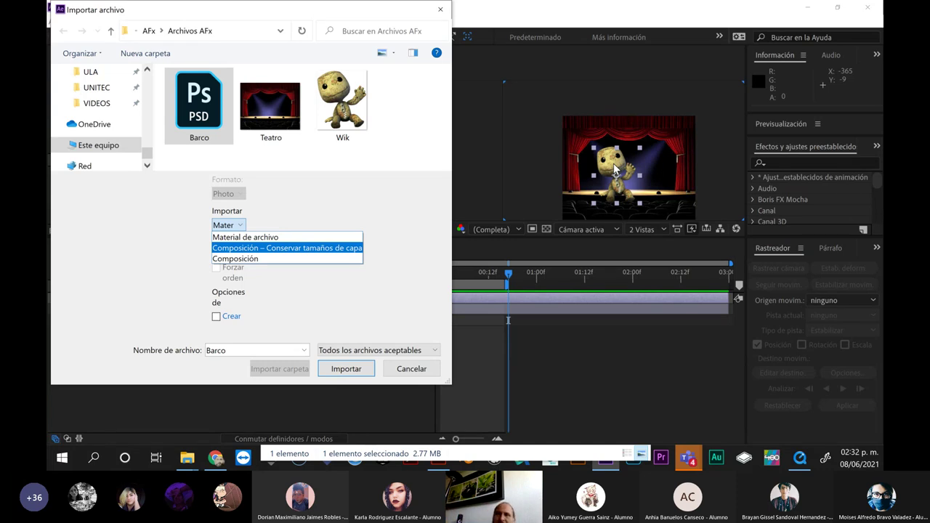
pyautogui.click(274, 248)
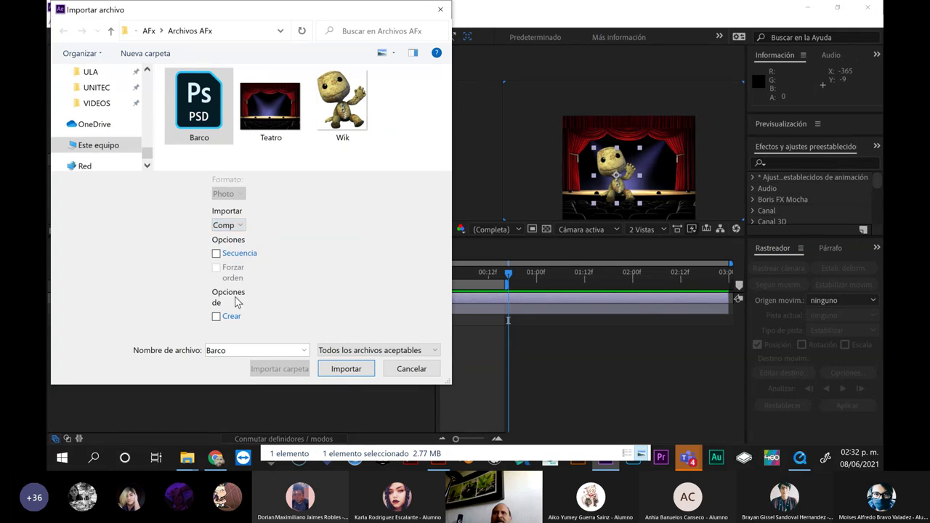
pyautogui.click(347, 369)
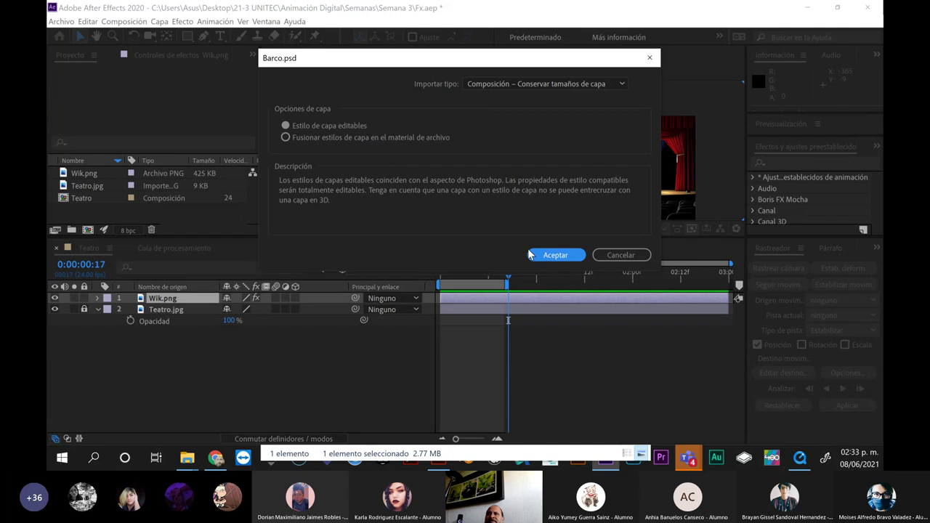
# Confirm the Barco.psd layer options and open the Barco composition with its three layers
pyautogui.click(553, 255)
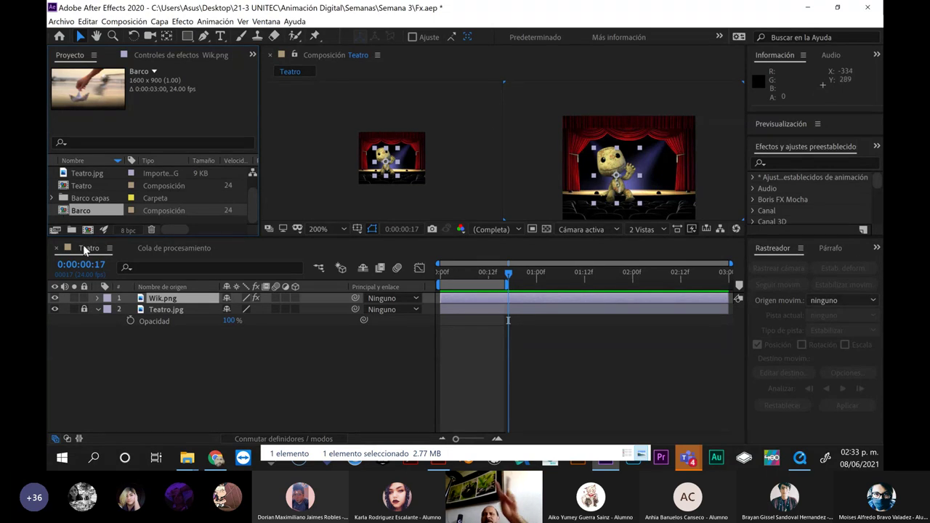
pyautogui.doubleClick(63, 208)
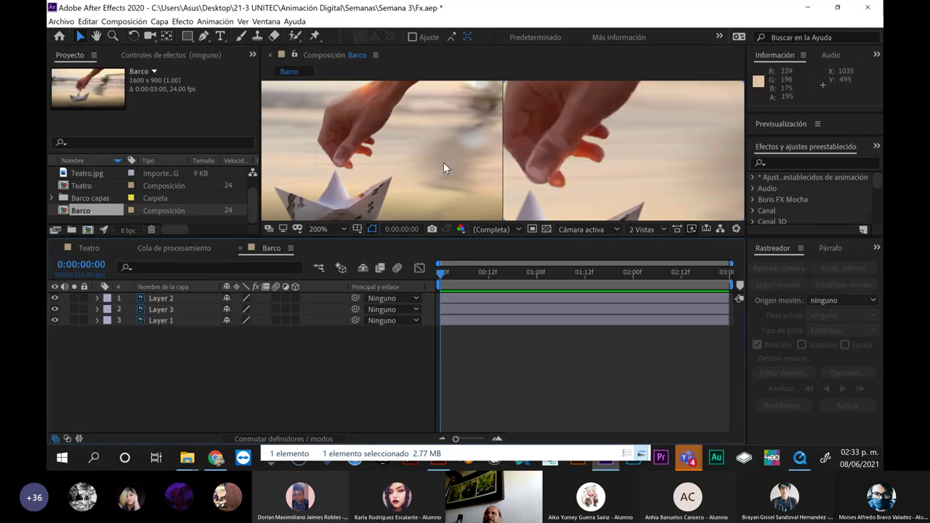
pyautogui.scroll(-7, 440, 159)
pyautogui.scroll(2, 440, 159)
pyautogui.scroll(-8, 585, 158)
pyautogui.scroll(2, 585, 158)
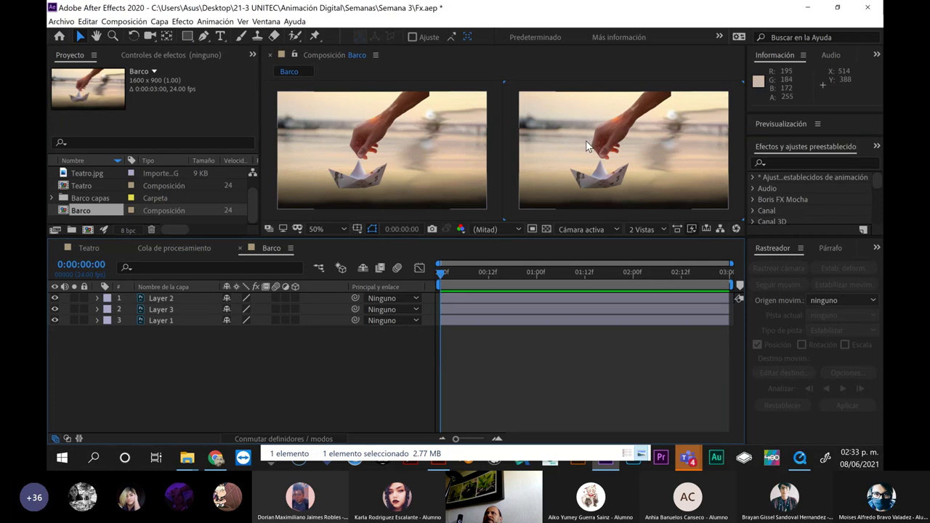
# Try the Pantalla pequeña, Animación, Estándar and Bibliotecas workspace layouts
pyautogui.click(717, 37)
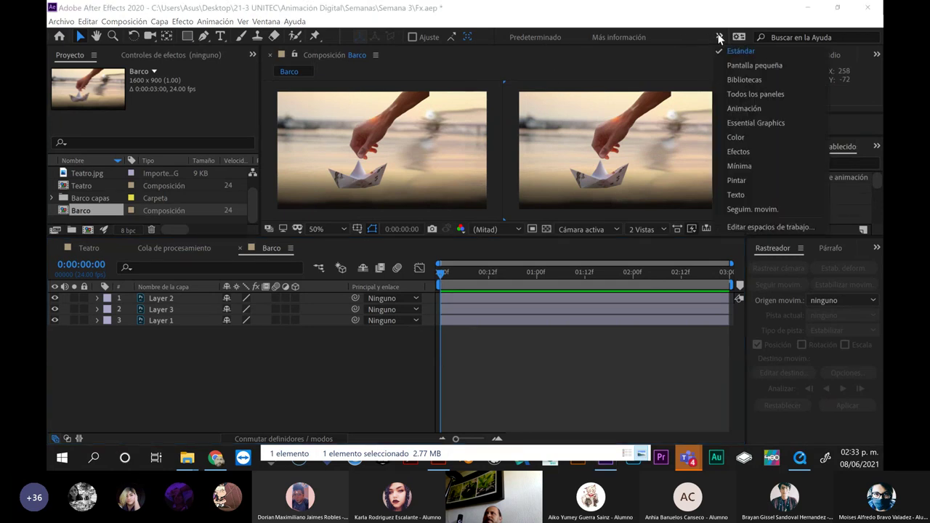
pyautogui.click(736, 66)
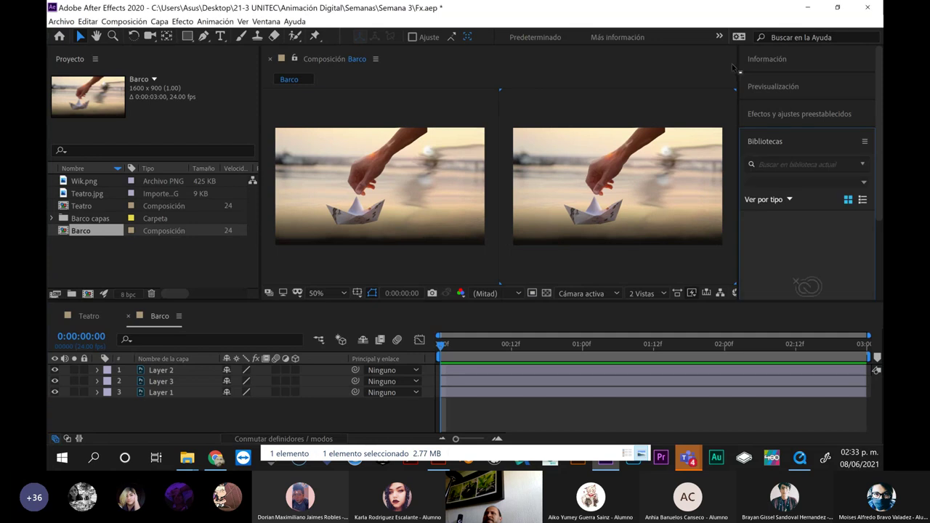
pyautogui.click(719, 37)
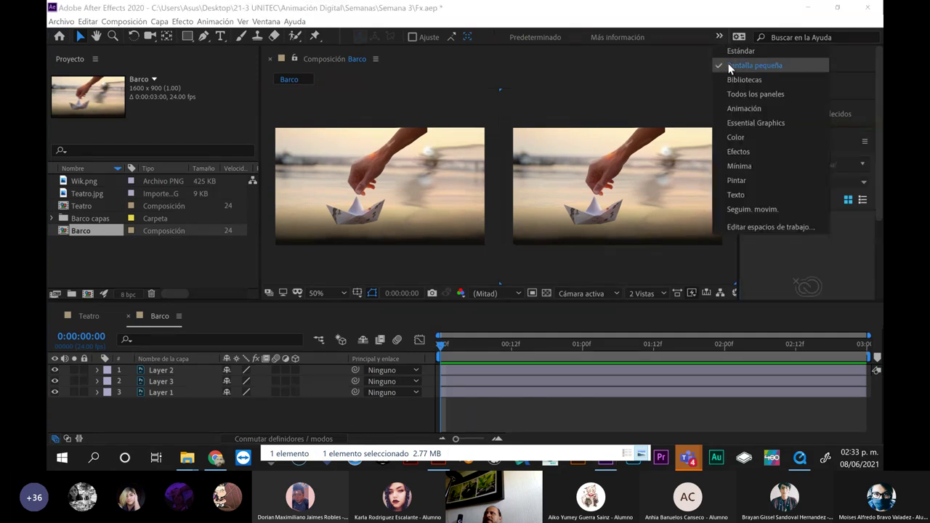
pyautogui.click(742, 111)
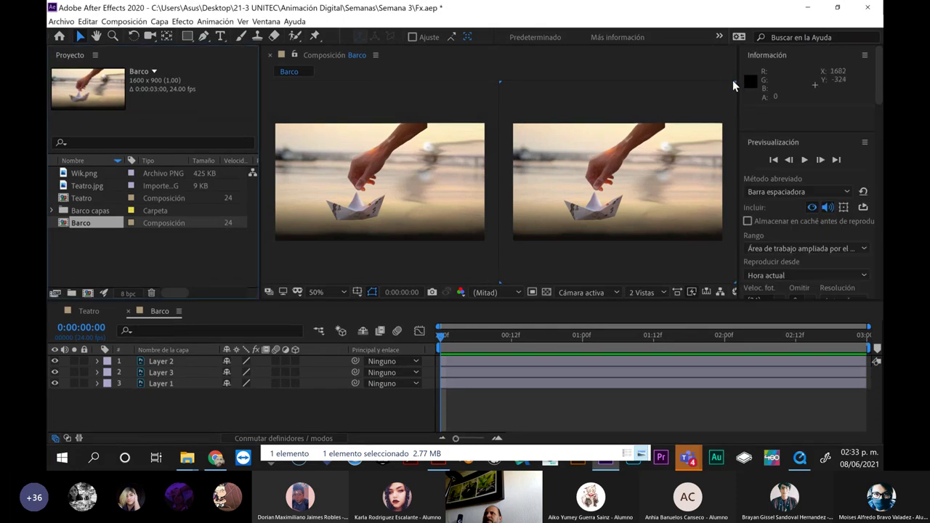
pyautogui.click(720, 37)
pyautogui.click(725, 50)
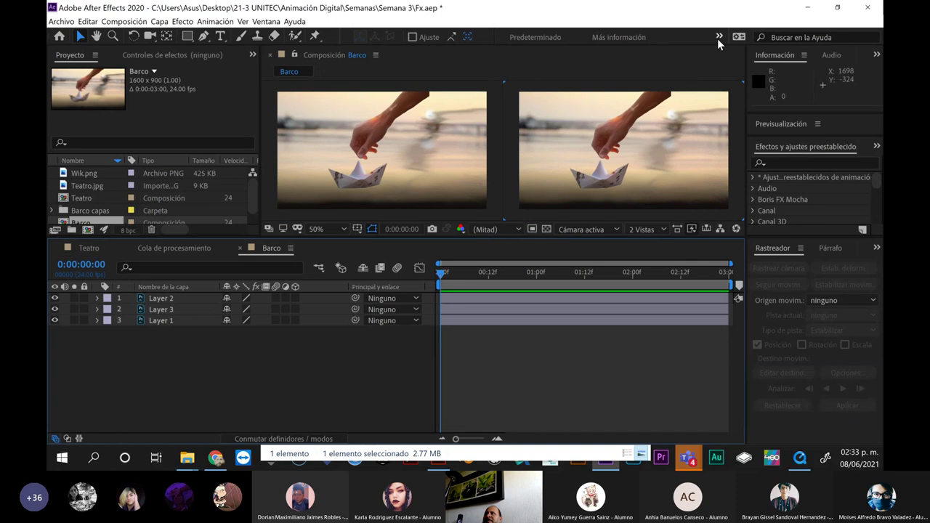
pyautogui.click(718, 37)
pyautogui.click(732, 69)
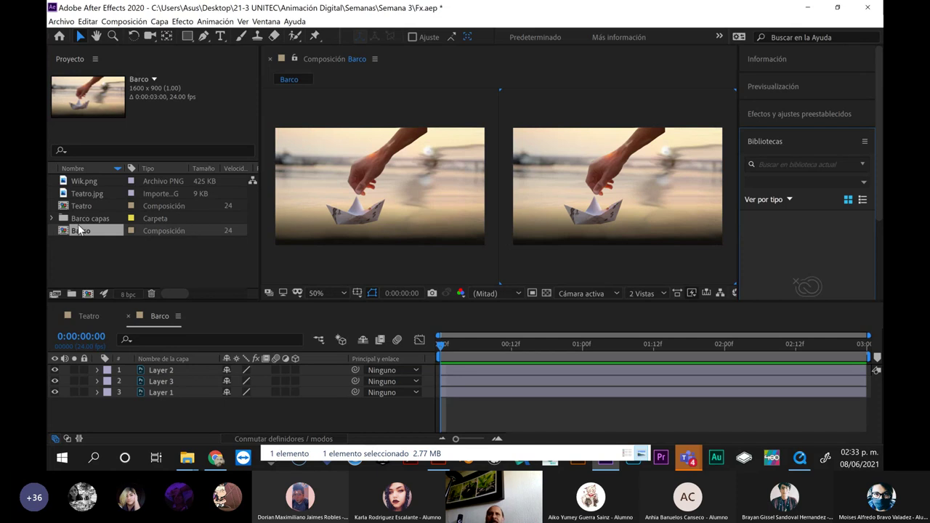
# Open the Teatro composition, then reopen Barco from the Project panel
pyautogui.click(59, 232)
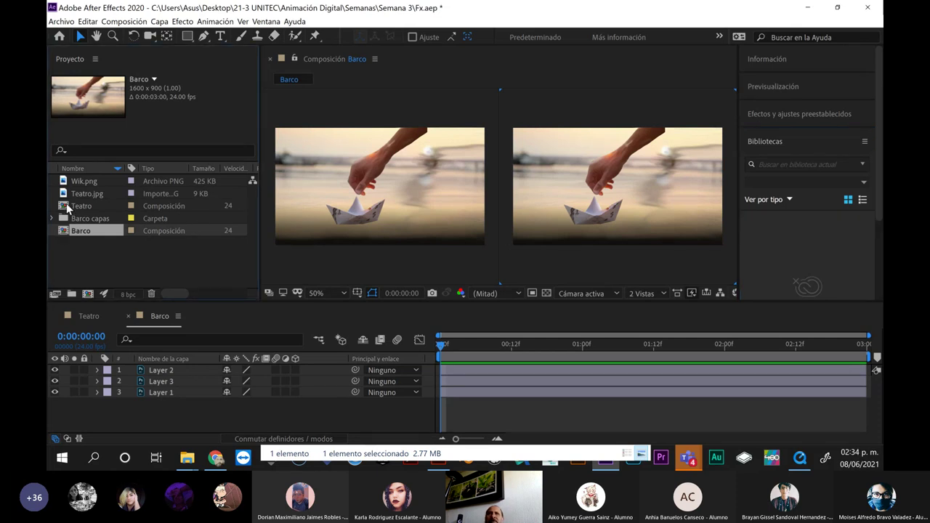
pyautogui.doubleClick(67, 206)
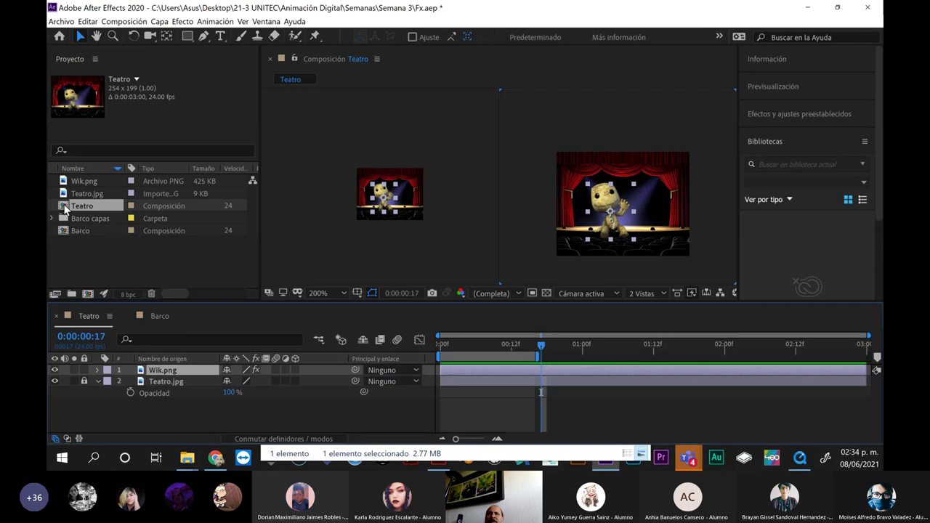
pyautogui.doubleClick(61, 231)
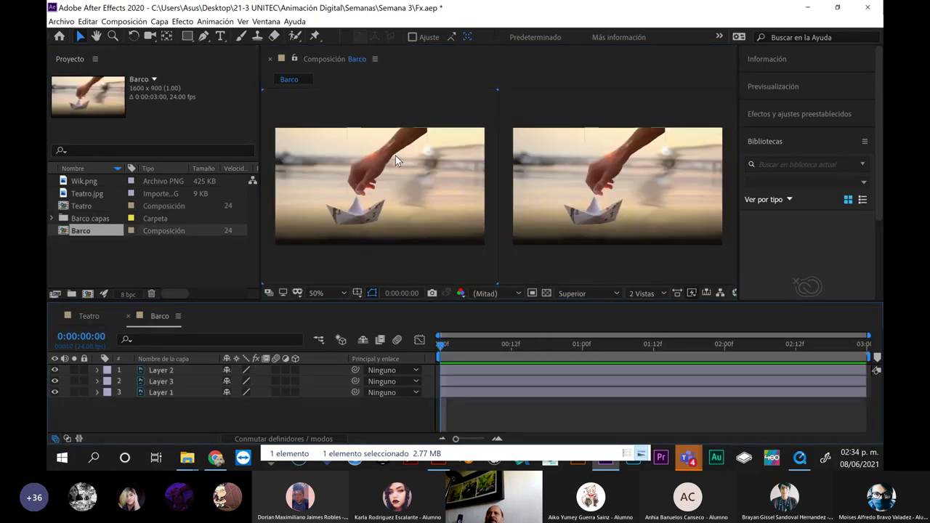
# Move the hand and paper boat right in the frame and check the hand layer
pyautogui.moveTo(395, 156); pyautogui.dragTo(480, 138)
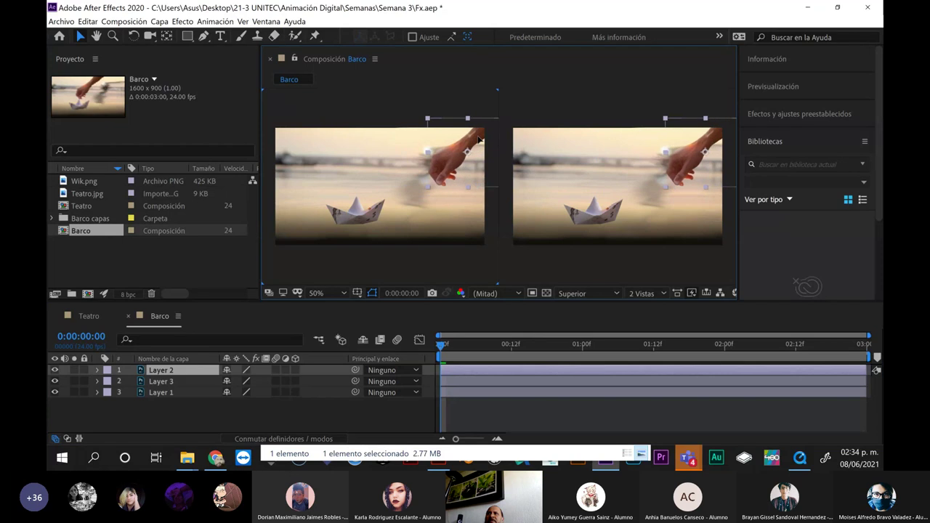
pyautogui.moveTo(360, 211); pyautogui.dragTo(446, 198)
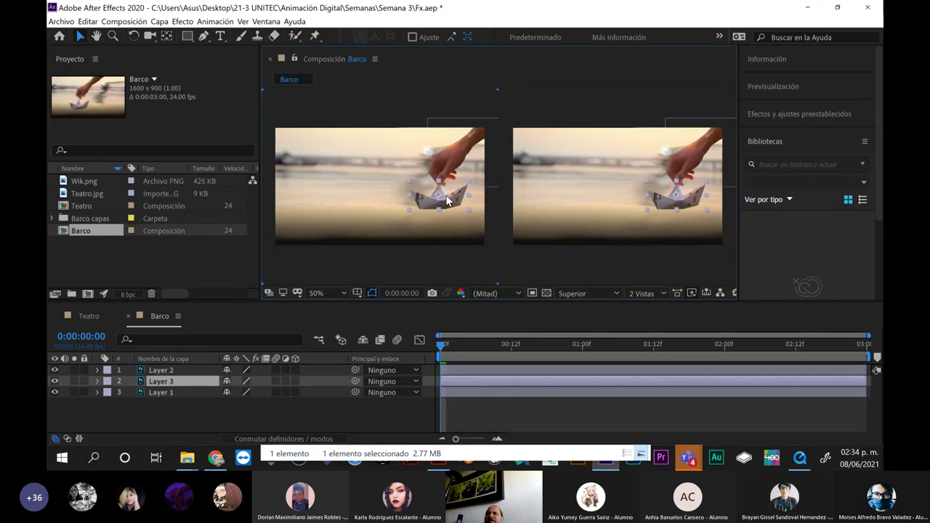
pyautogui.press('Return')
pyautogui.click(155, 369)
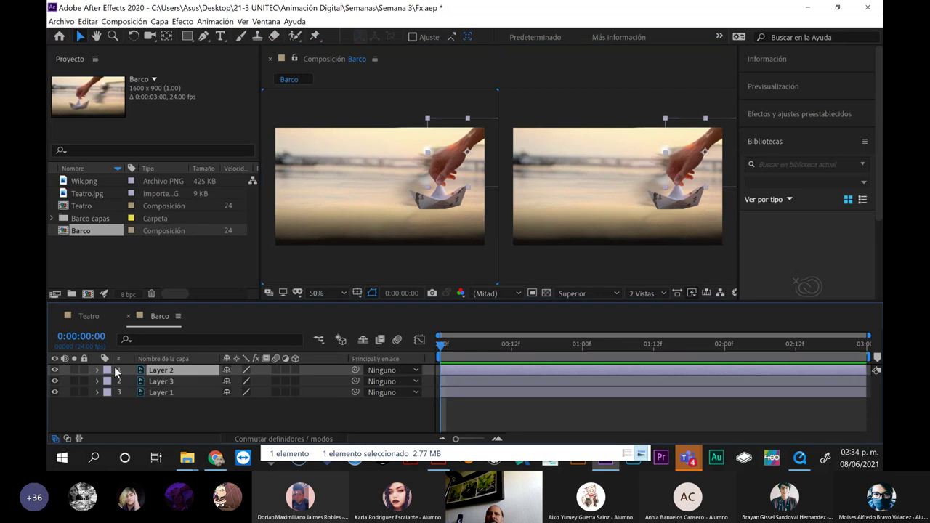
pyautogui.click(55, 370)
pyautogui.click(55, 370)
pyautogui.doubleClick(175, 370)
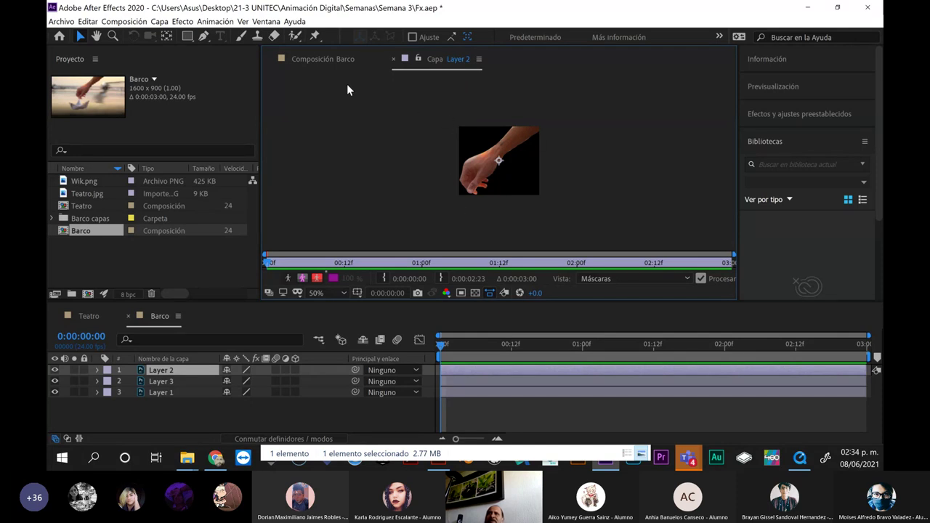
pyautogui.click(333, 61)
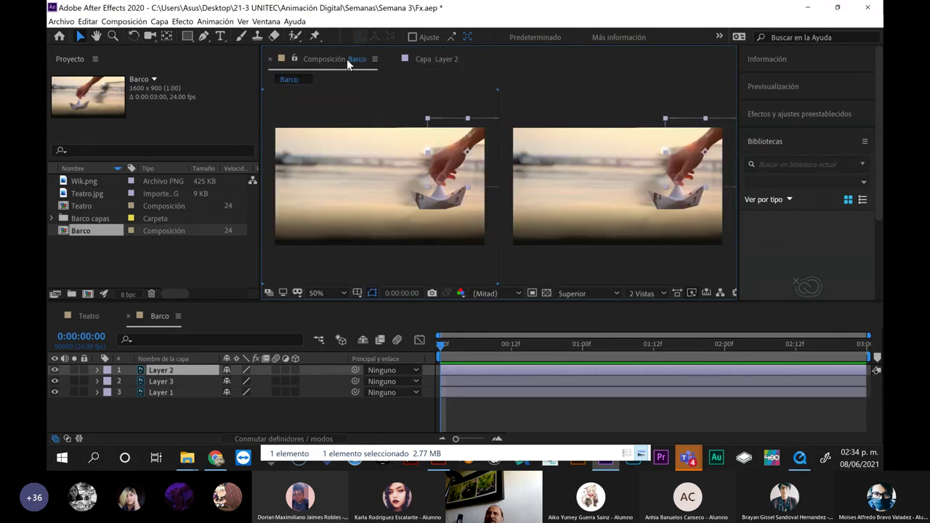
# Rename the layers mano, barquito and fondo, then preview the animation
pyautogui.click(180, 370)
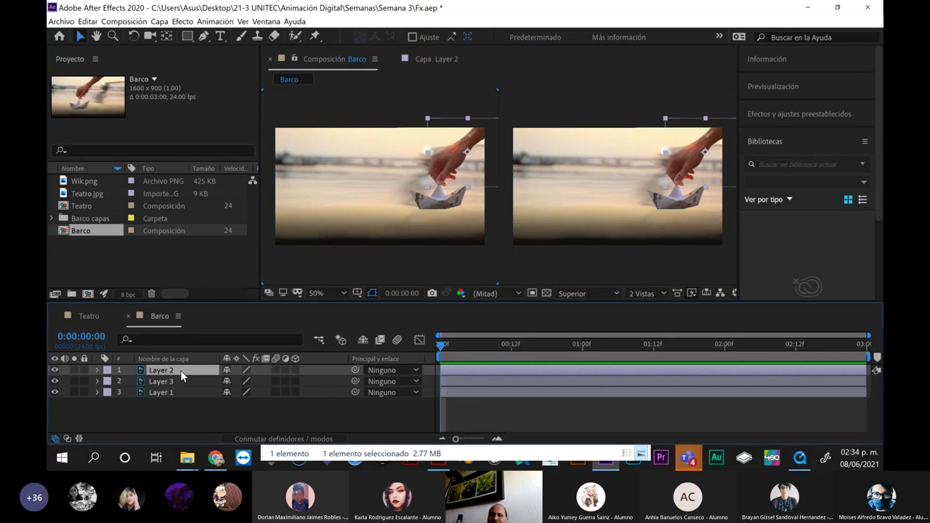
pyautogui.press('Return')
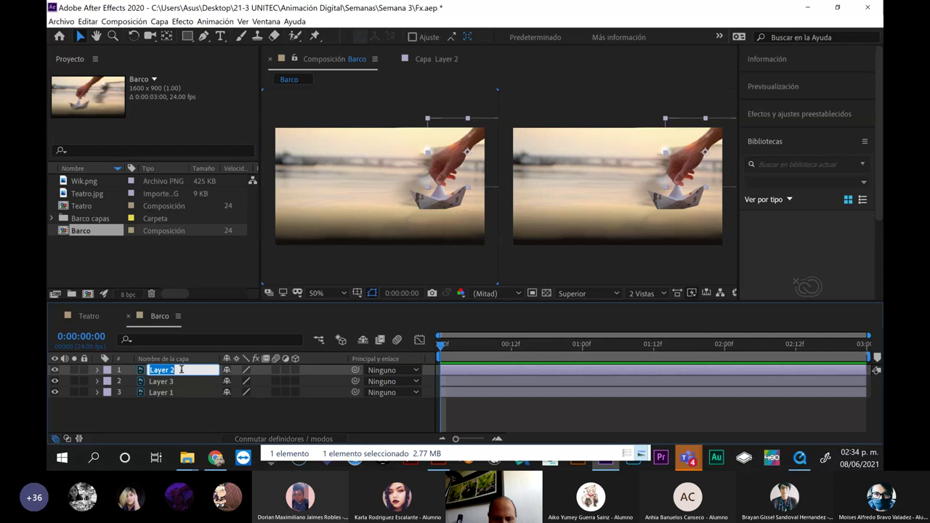
pyautogui.write('mano')
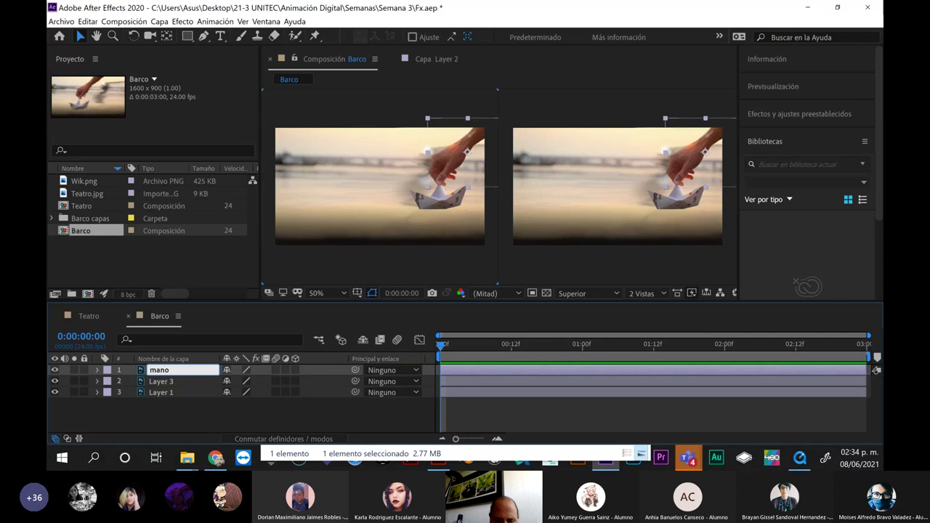
pyautogui.press('Return')
pyautogui.click(171, 382)
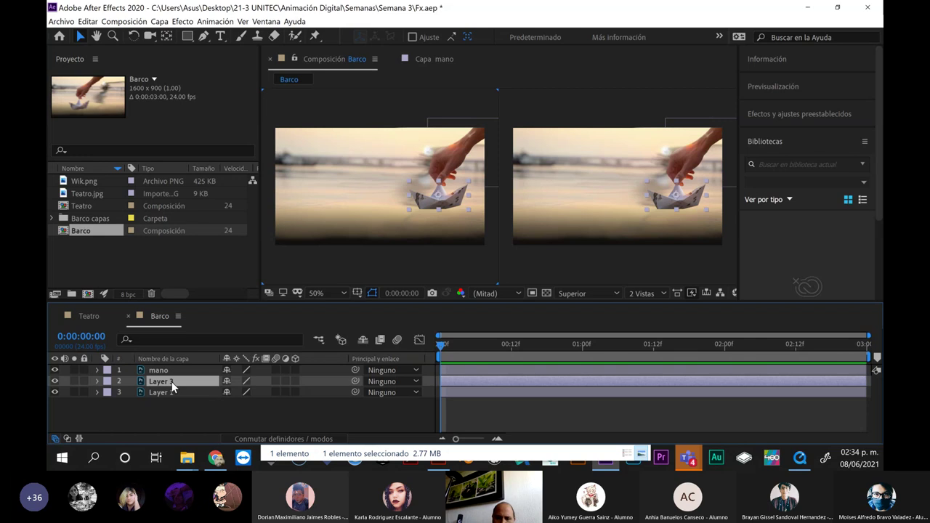
pyautogui.write('barquito')
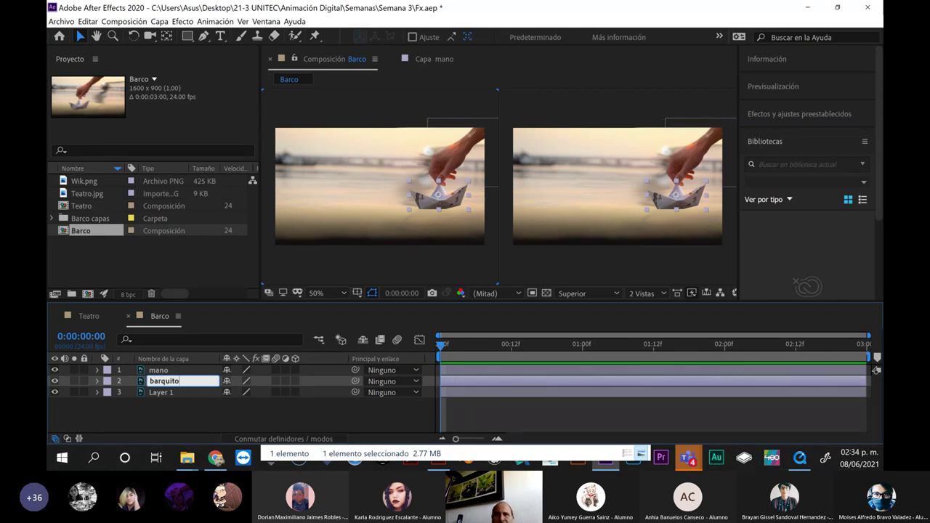
pyautogui.press('Return')
pyautogui.click(161, 394)
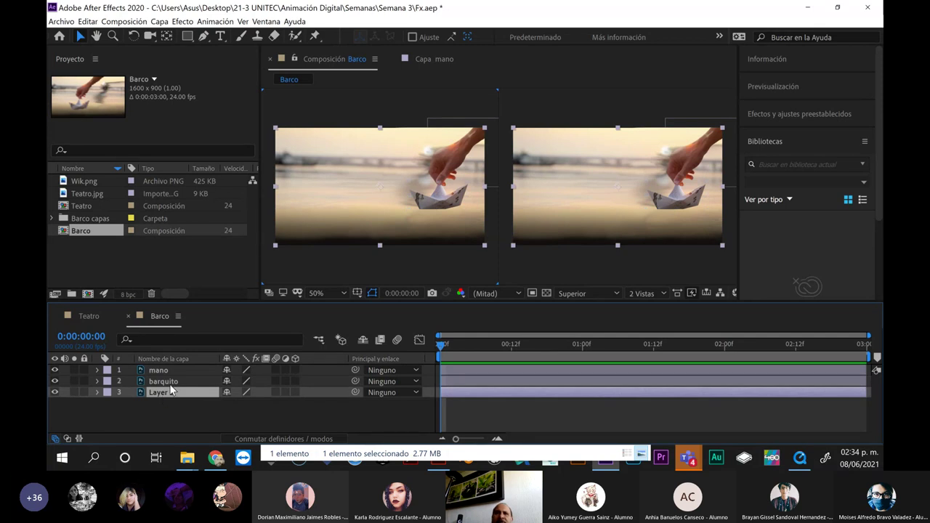
pyautogui.press('Return')
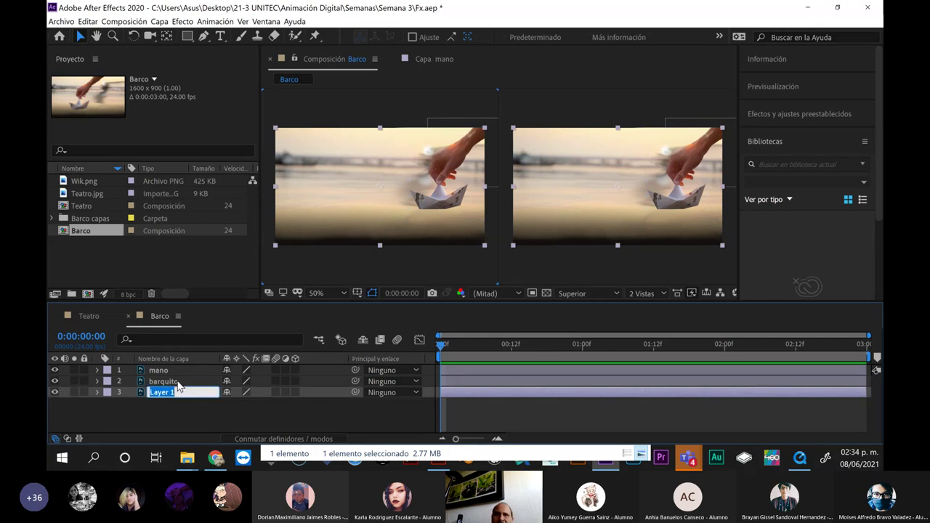
pyautogui.write('fondo')
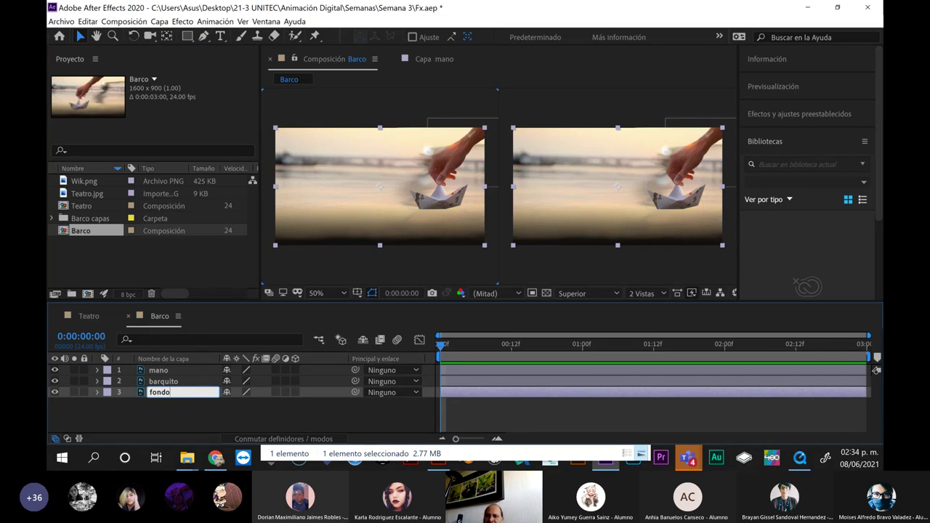
pyautogui.press('Return')
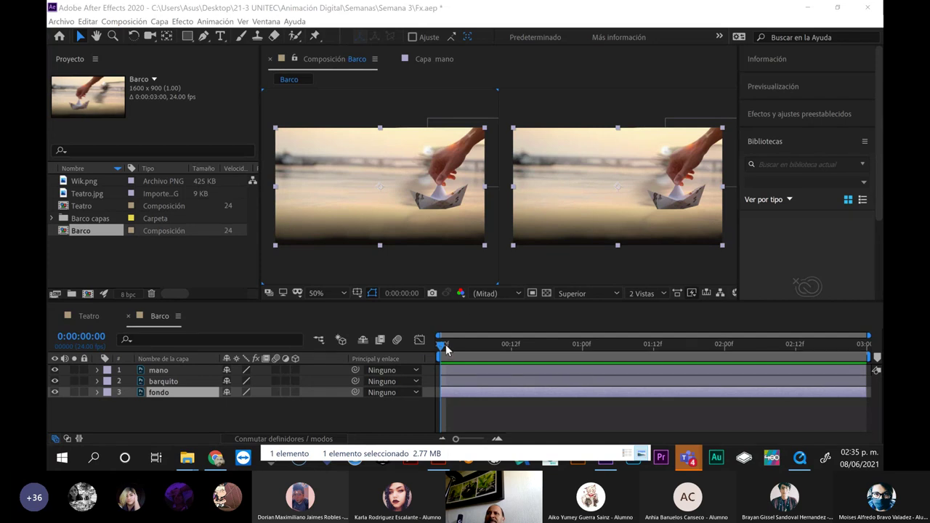
pyautogui.press('space')
pyautogui.press('space')
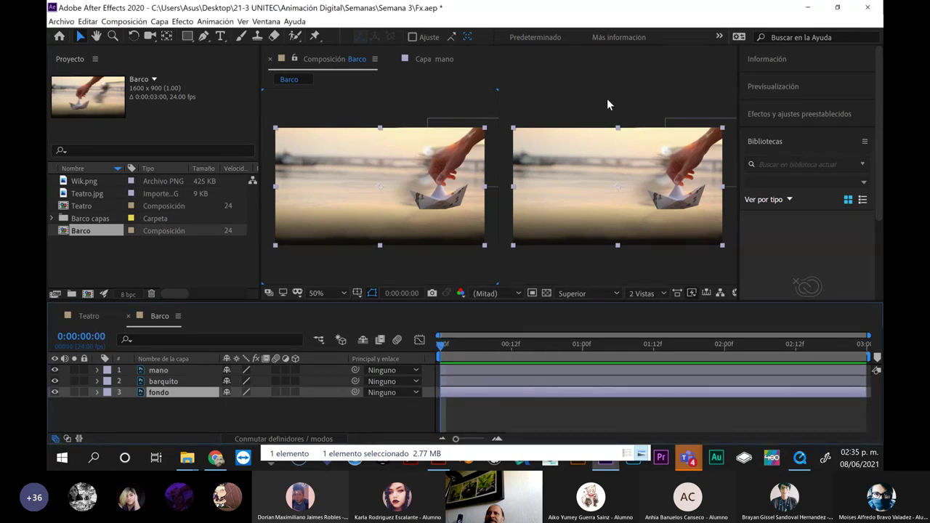
# Restore the After Effects window, move and minimize the Semana 4 folder, and open another Explorer window
pyautogui.click(836, 9)
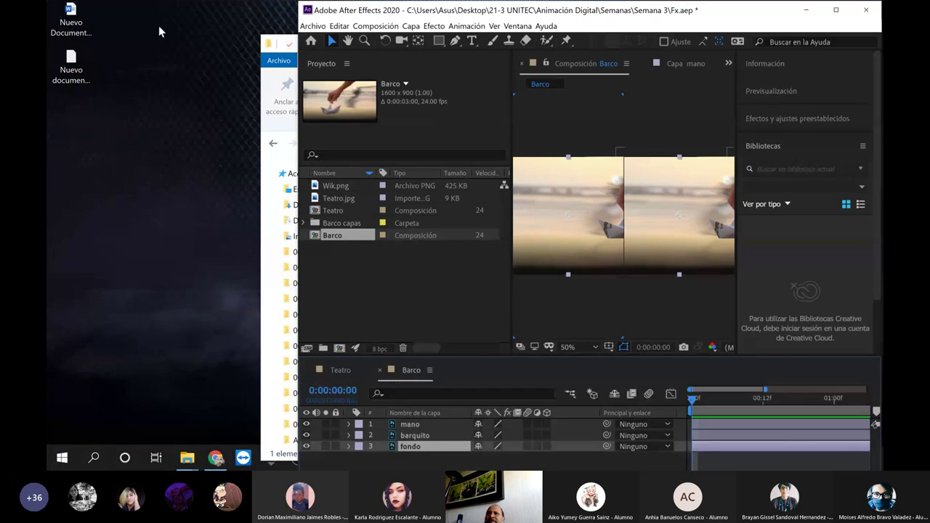
pyautogui.click(268, 86)
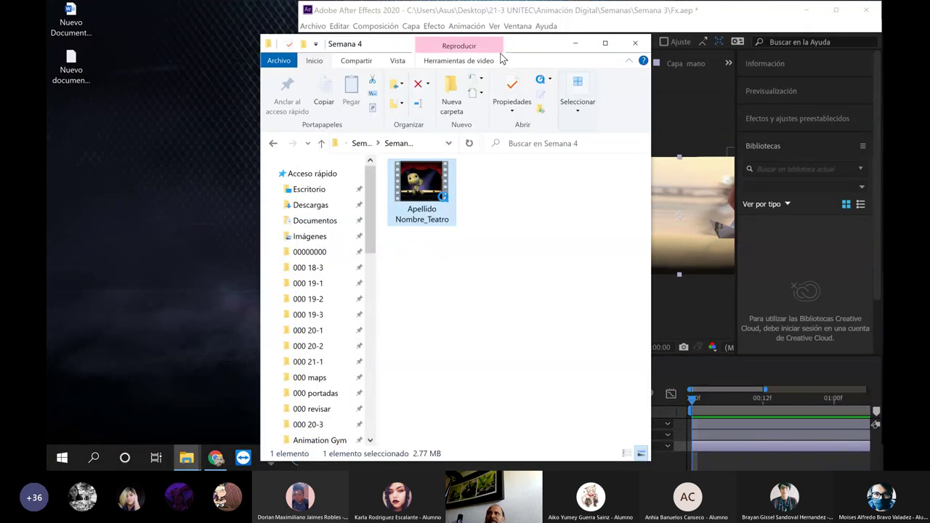
pyautogui.moveTo(518, 46)
pyautogui.mouseDown()
pyautogui.moveTo(554, 153)
pyautogui.moveTo(586, 193)
pyautogui.mouseUp()
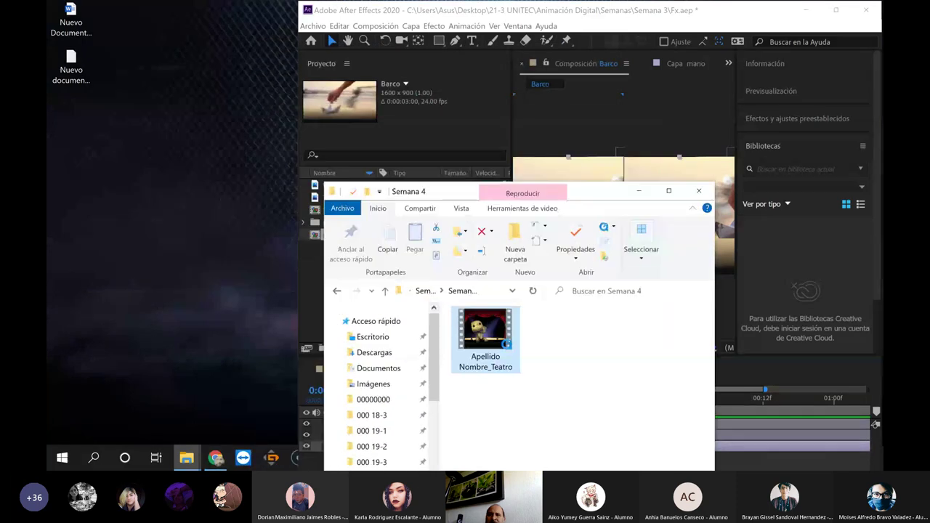
pyautogui.press('super+Down')
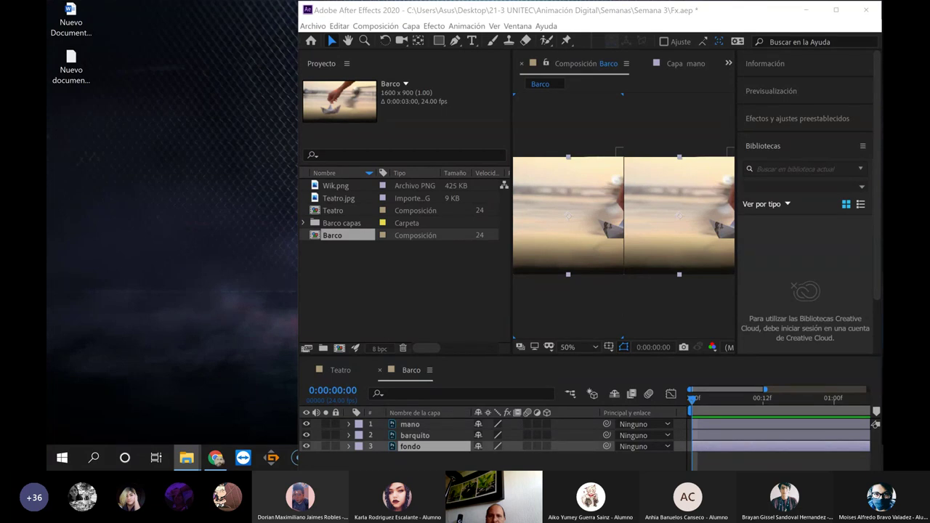
pyautogui.click(186, 458)
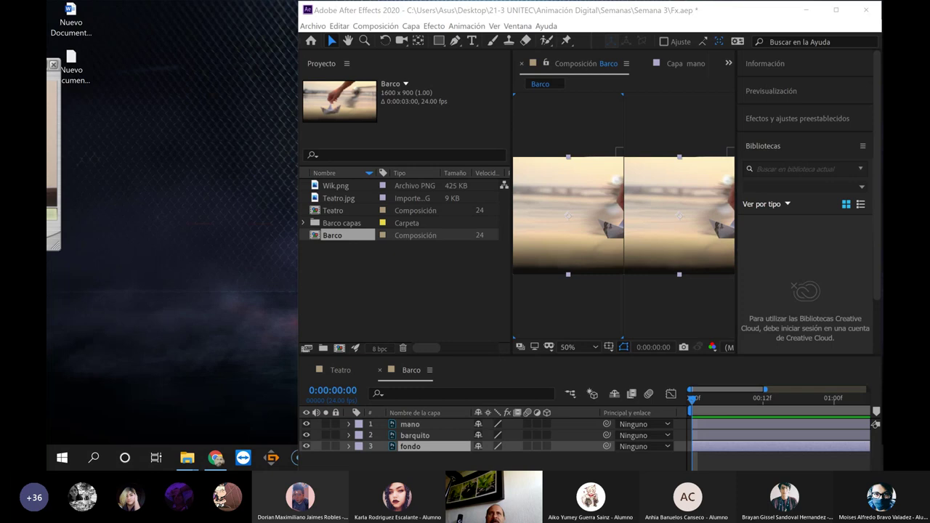
# Position and shrink the Barquito player window and display its time as frame numbers
pyautogui.moveTo(193, 67); pyautogui.dragTo(201, 15)
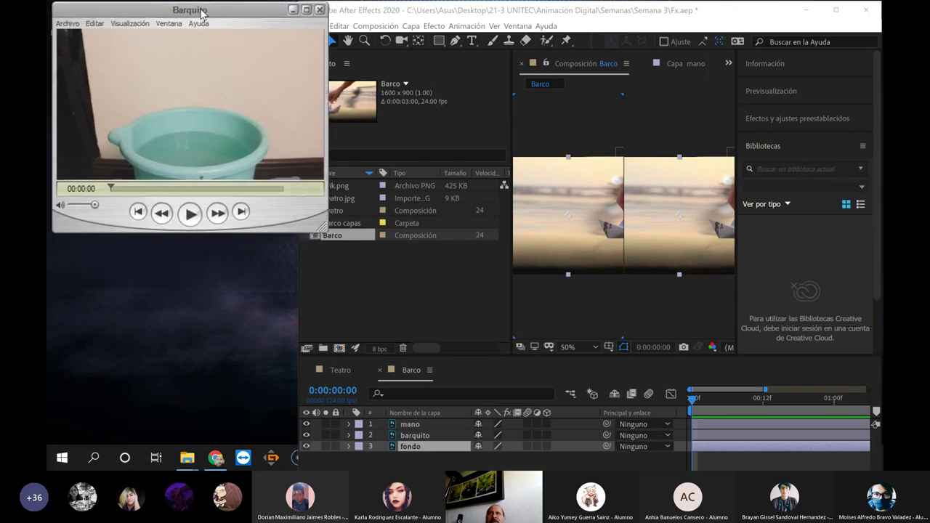
pyautogui.moveTo(201, 14); pyautogui.dragTo(191, 16)
pyautogui.moveTo(315, 231); pyautogui.dragTo(271, 231)
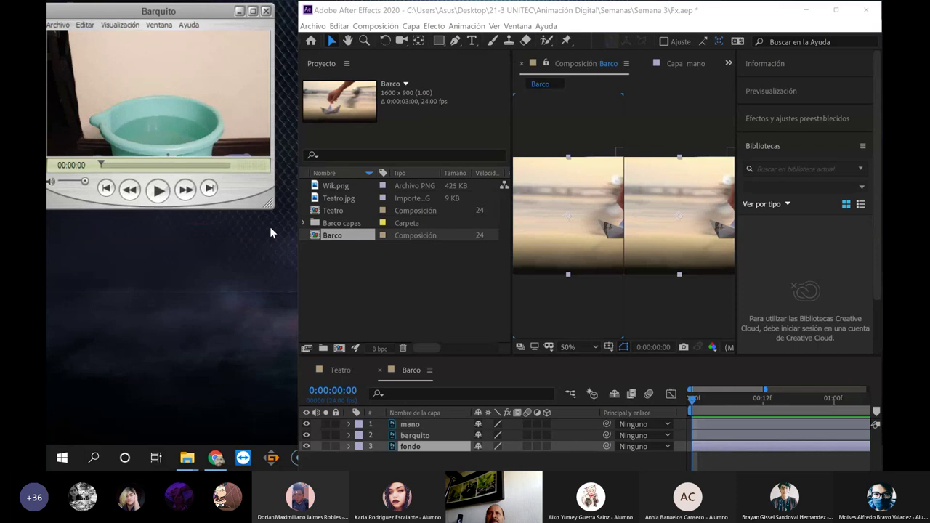
pyautogui.click(86, 165)
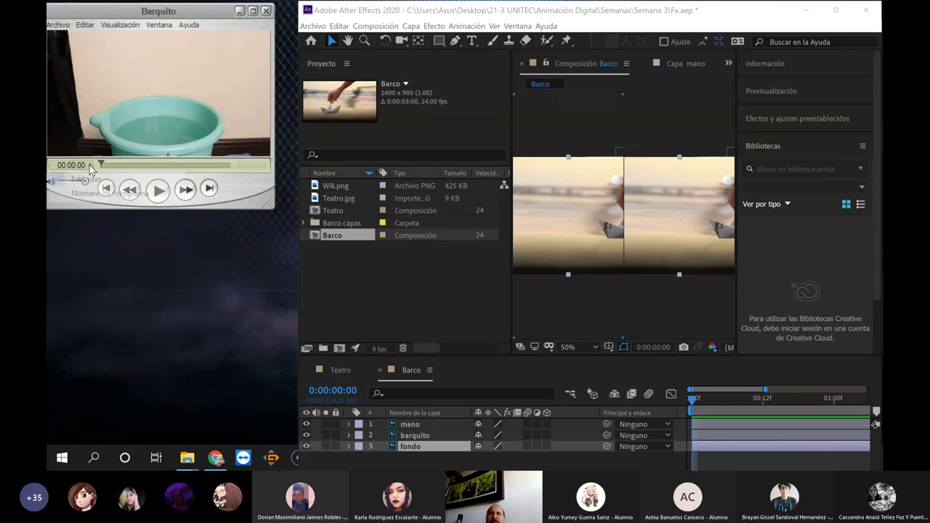
pyautogui.click(91, 193)
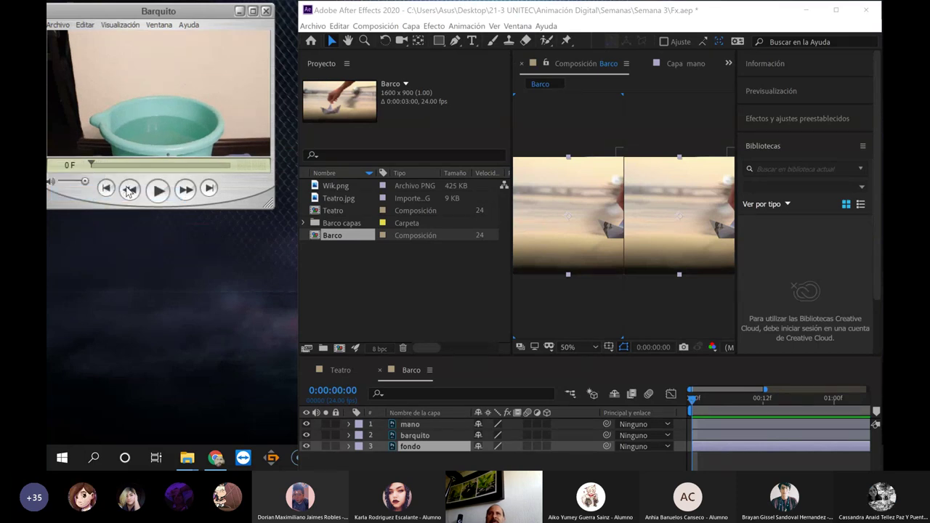
# Scrub the Barquito clip through frames 16, 66 and its end, then rewind to frame 0
pyautogui.moveTo(92, 166)
pyautogui.mouseDown()
pyautogui.moveTo(133, 166)
pyautogui.moveTo(114, 167)
pyautogui.mouseUp()
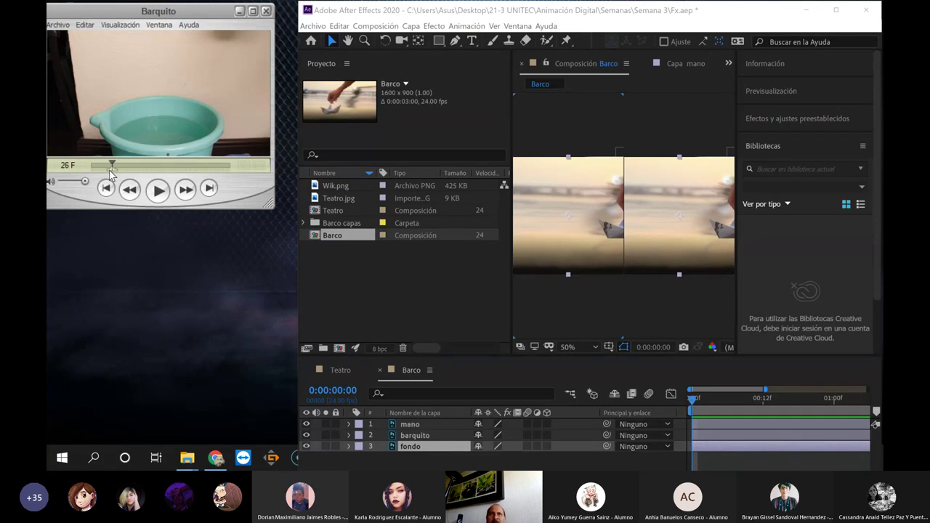
pyautogui.moveTo(110, 167); pyautogui.dragTo(89, 167)
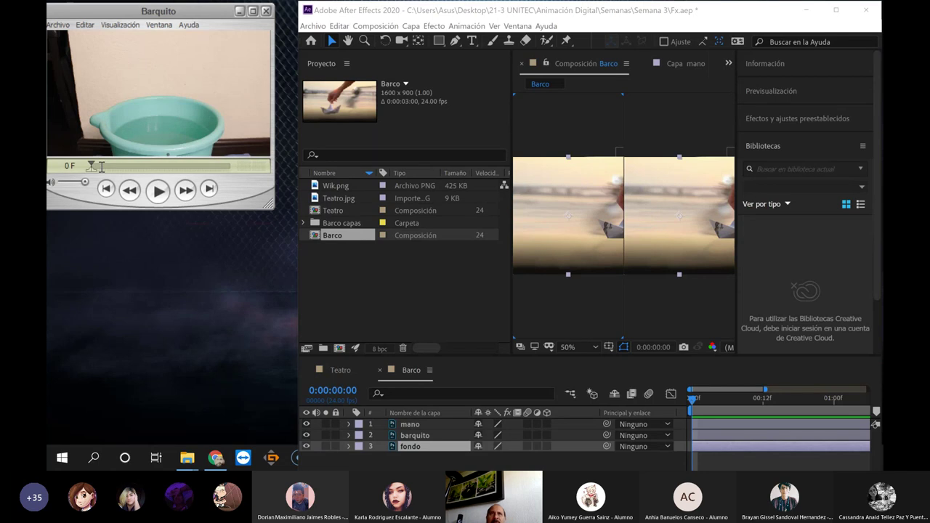
pyautogui.moveTo(92, 165); pyautogui.dragTo(220, 161)
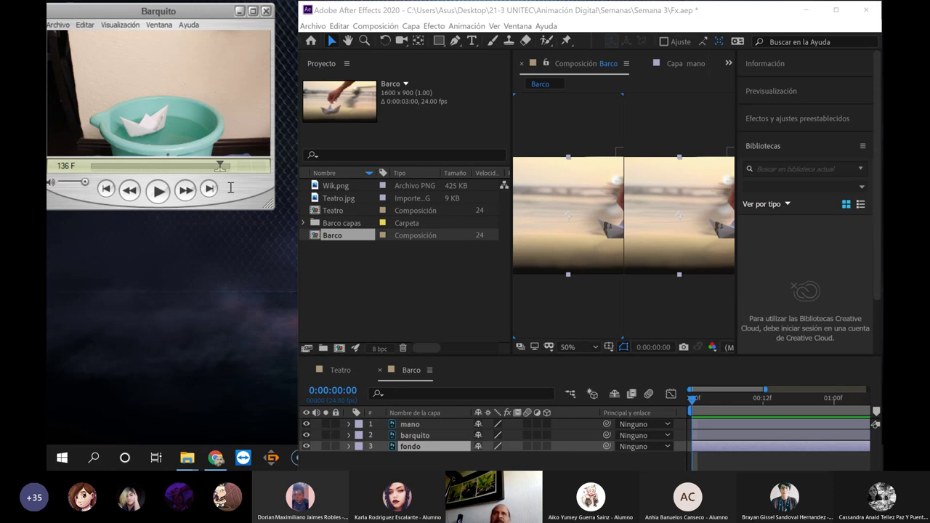
pyautogui.moveTo(221, 169); pyautogui.dragTo(267, 168)
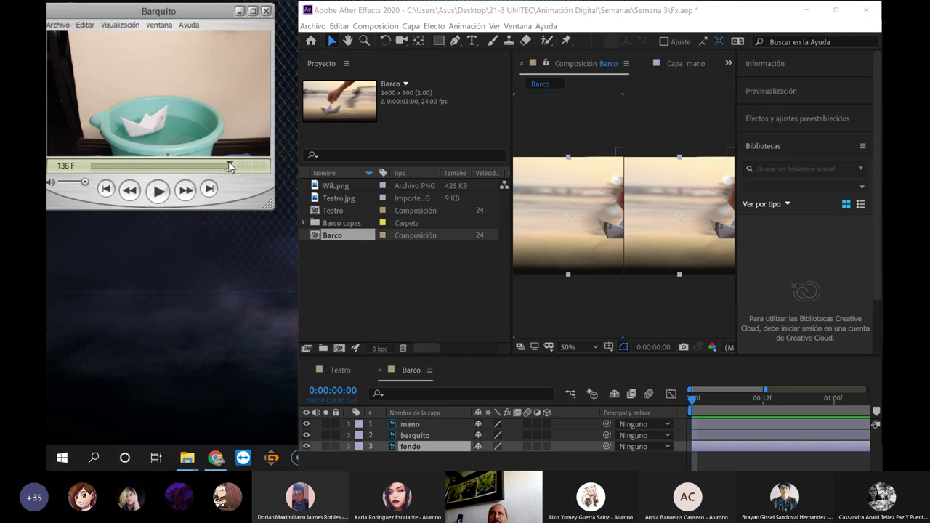
pyautogui.moveTo(282, 152); pyautogui.dragTo(207, 166)
pyautogui.moveTo(127, 167); pyautogui.dragTo(121, 164)
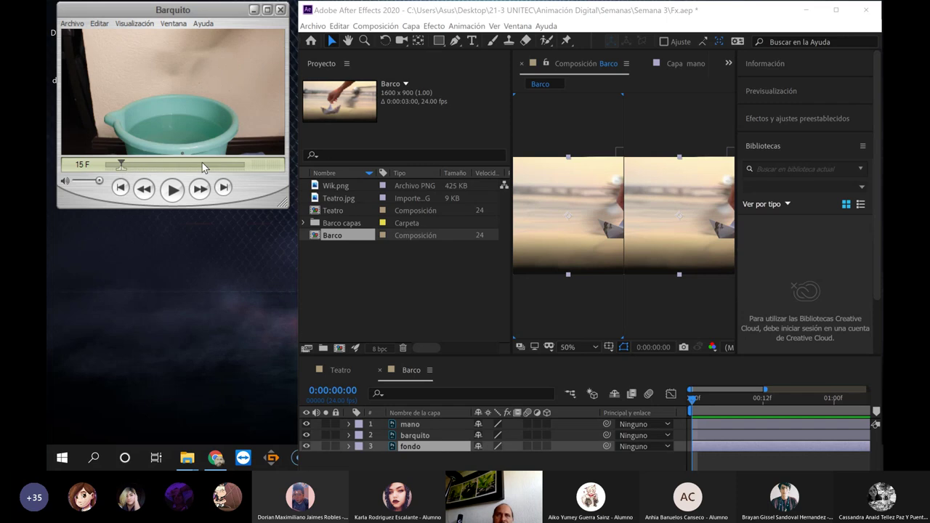
pyautogui.moveTo(126, 171); pyautogui.dragTo(69, 169)
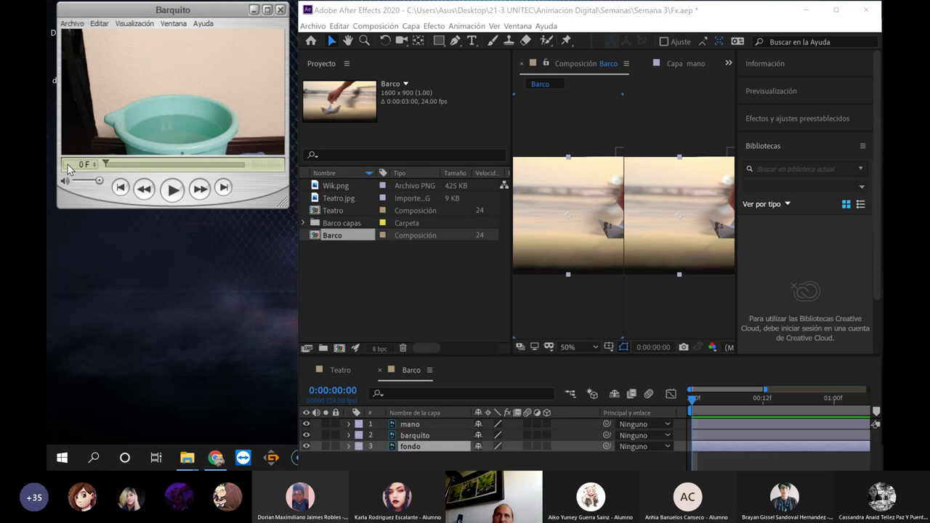
pyautogui.press('Right')
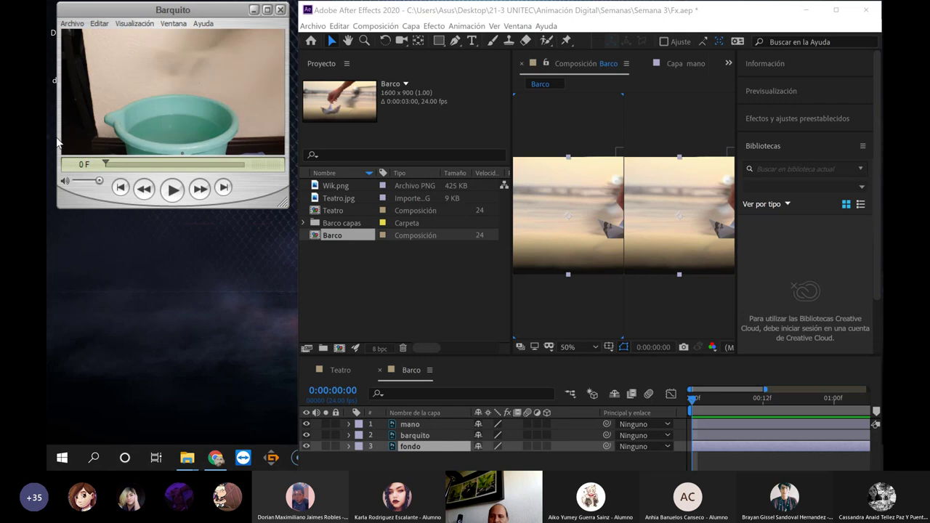
pyautogui.click(100, 164)
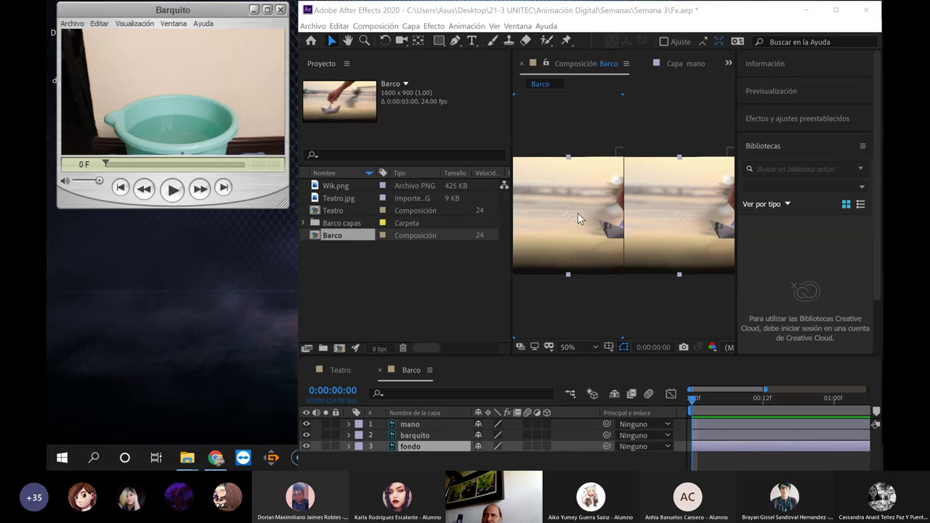
# Play the Barquito clip and pause it at frame 63
pyautogui.press('space')
pyautogui.click(579, 219)
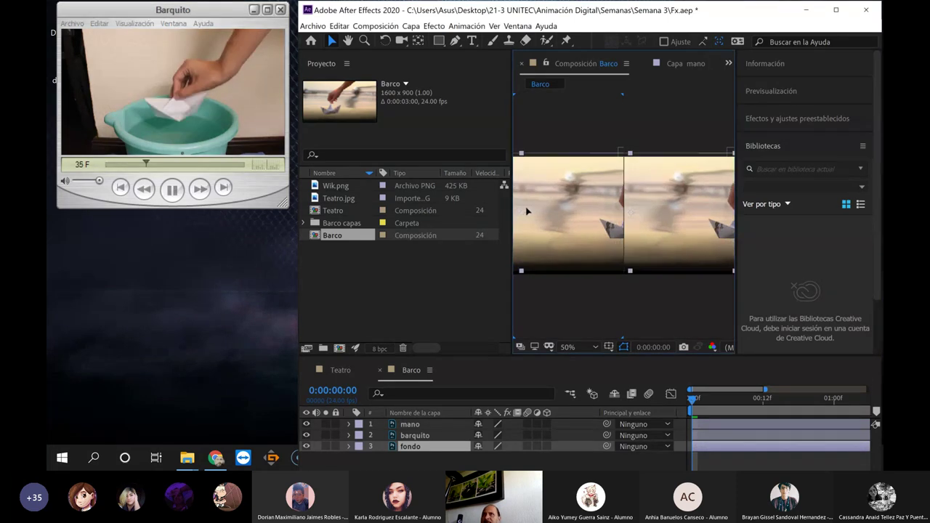
pyautogui.click(122, 136)
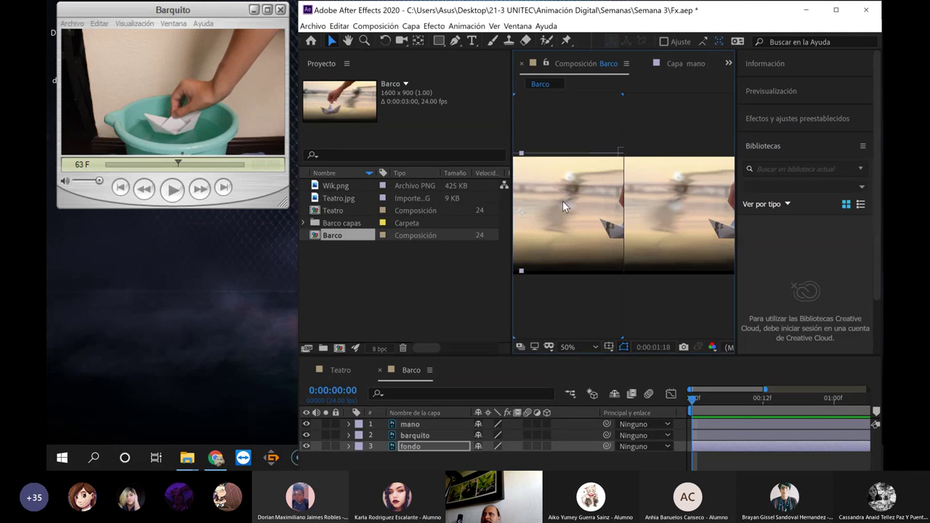
pyautogui.scroll(-2, 577, 208)
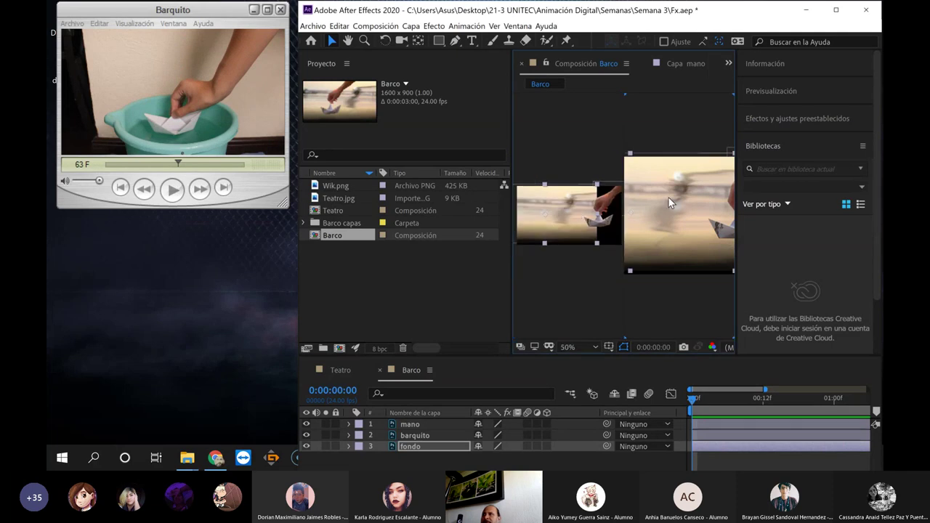
pyautogui.scroll(-1, 669, 198)
# Undo the accidental move of the background layer
pyautogui.moveTo(669, 199); pyautogui.dragTo(686, 227)
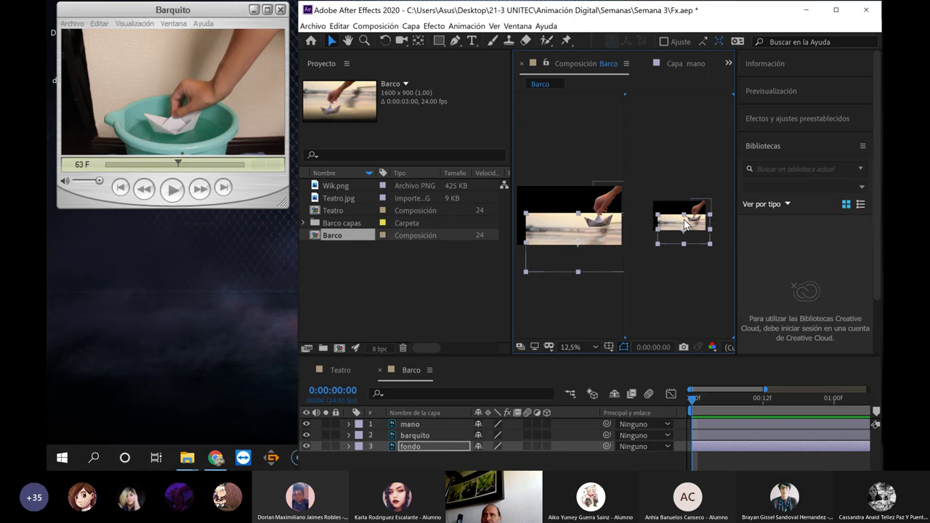
pyautogui.hotkey('ctrl', 'z')
pyautogui.hotkey('ctrl', 'z')
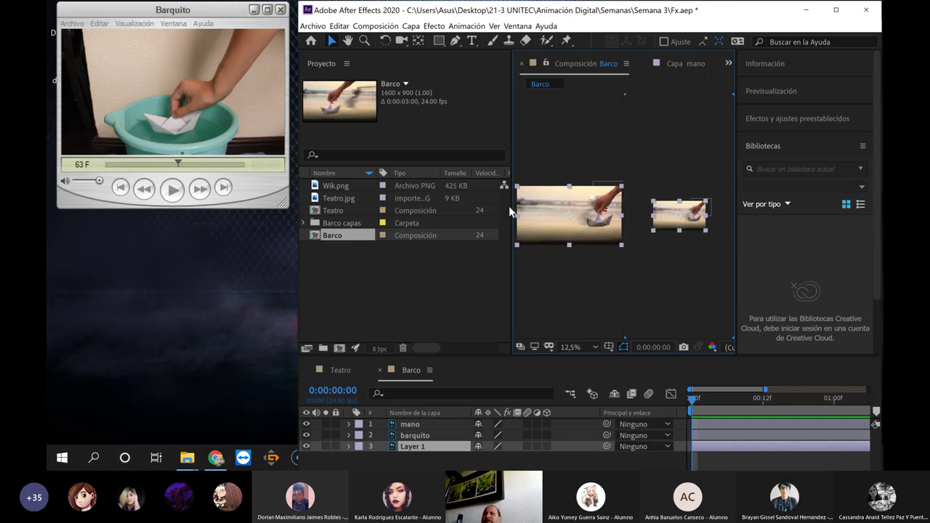
pyautogui.hotkey('ctrl', 'z')
pyautogui.scroll(1, 601, 213)
pyautogui.scroll(1, 604, 210)
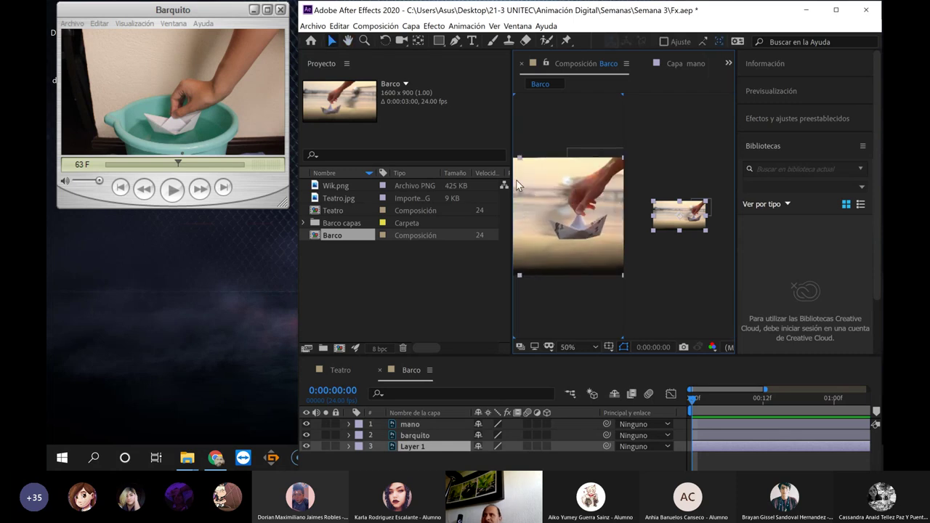
# Widen the composition viewer and select the mano and barquito layers
pyautogui.moveTo(514, 183); pyautogui.dragTo(294, 167)
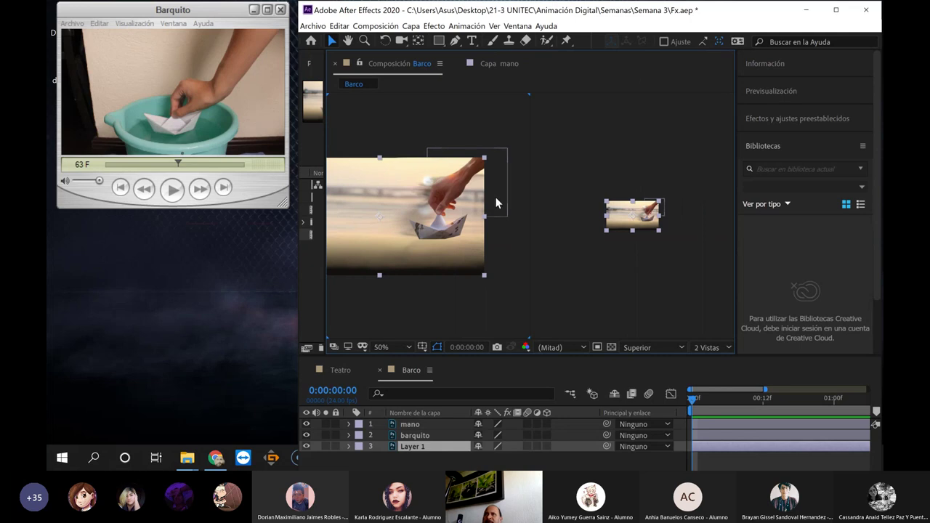
pyautogui.click(476, 131)
pyautogui.click(468, 181)
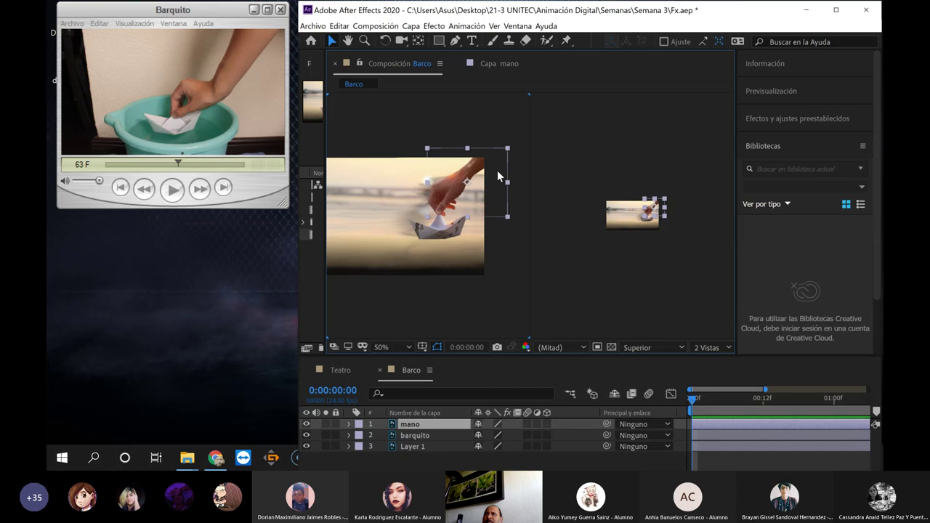
pyautogui.keyDown('shift'); pyautogui.click(428, 231); pyautogui.keyUp('shift')
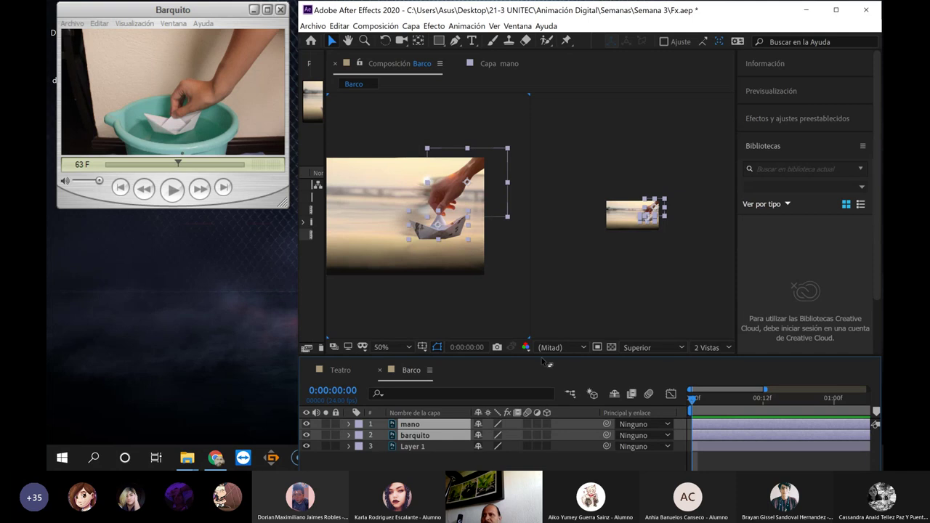
# Show Position and drag mano and barquito up-right above the Barco frame, checking the reference clip
pyautogui.press('p')
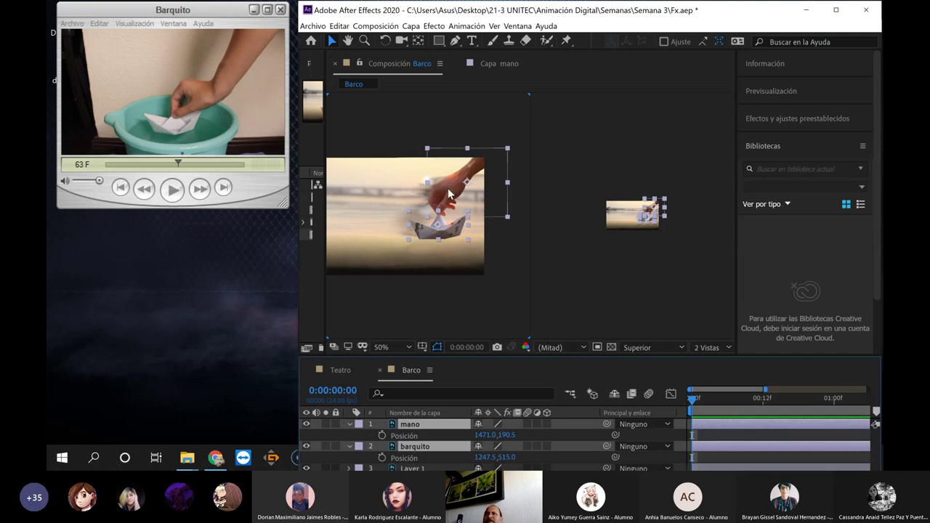
pyautogui.moveTo(452, 194)
pyautogui.mouseDown()
pyautogui.moveTo(518, 110)
pyautogui.moveTo(506, 109)
pyautogui.mouseUp()
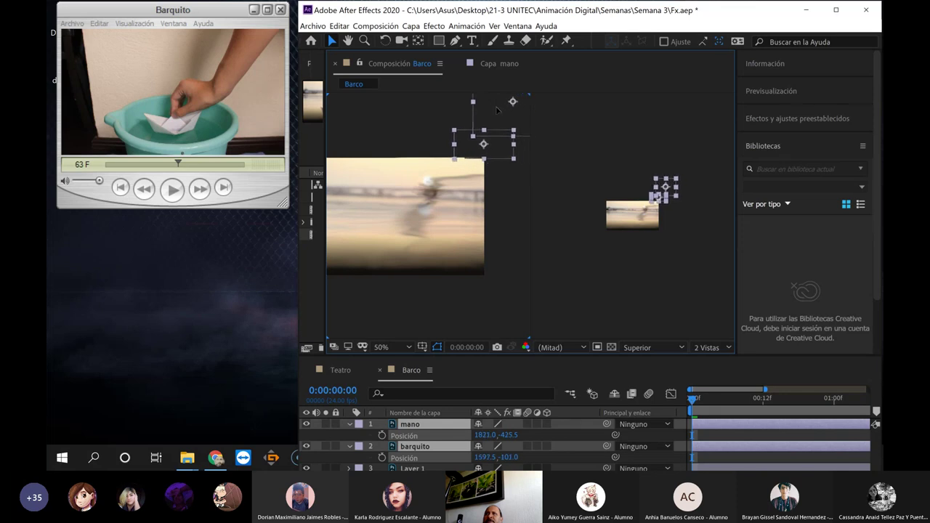
pyautogui.moveTo(506, 109); pyautogui.dragTo(497, 109)
pyautogui.moveTo(178, 164)
pyautogui.mouseDown()
pyautogui.moveTo(109, 162)
pyautogui.moveTo(172, 167)
pyautogui.mouseUp()
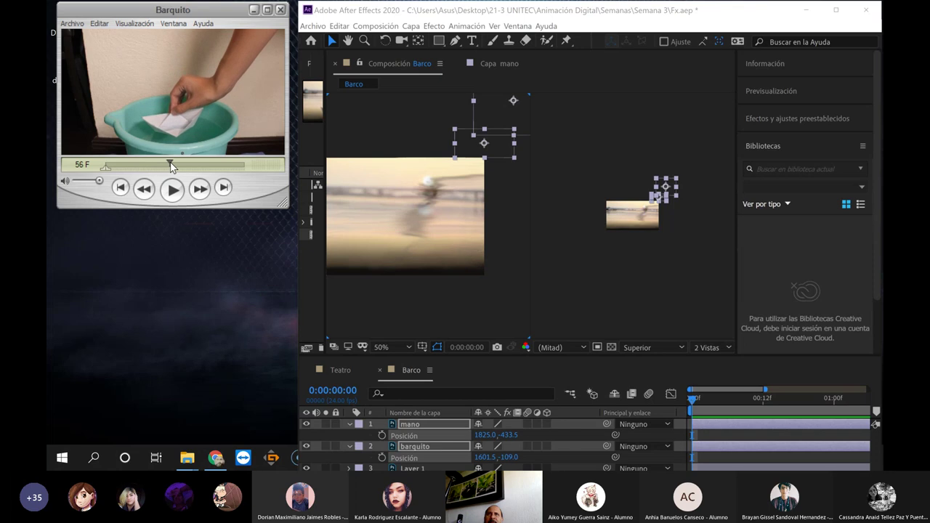
pyautogui.moveTo(168, 166); pyautogui.dragTo(158, 167)
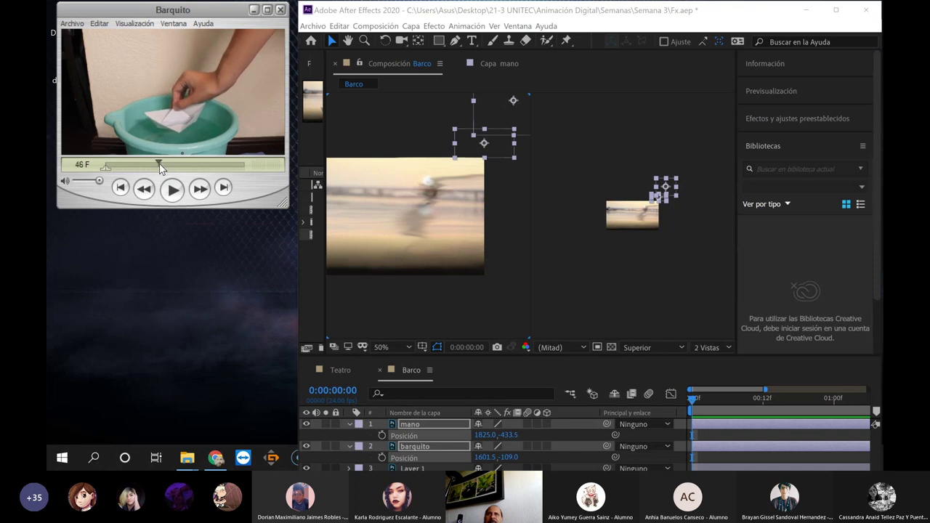
pyautogui.click(478, 347)
# At 0:00:01:22 (frame 46), bring the hand and boat down-left into the Barco frame
pyautogui.moveTo(463, 279); pyautogui.dragTo(479, 279)
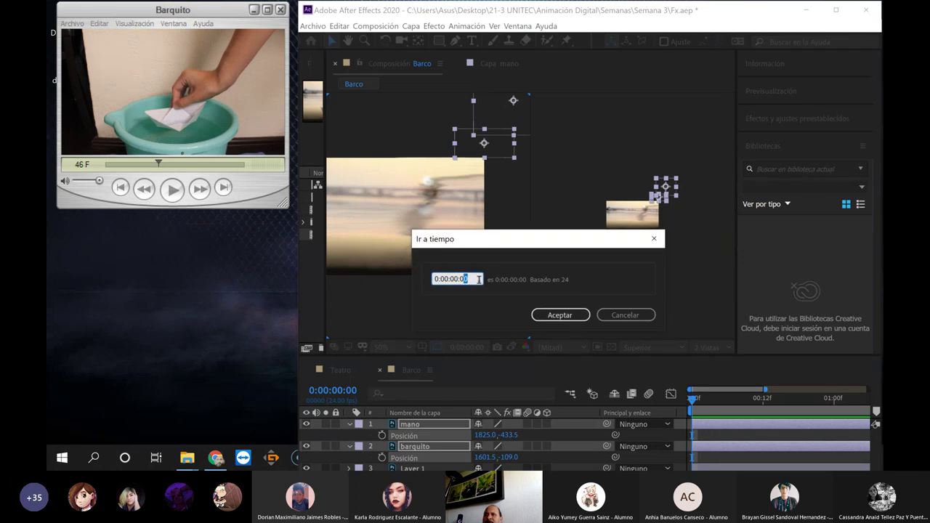
pyautogui.write('46')
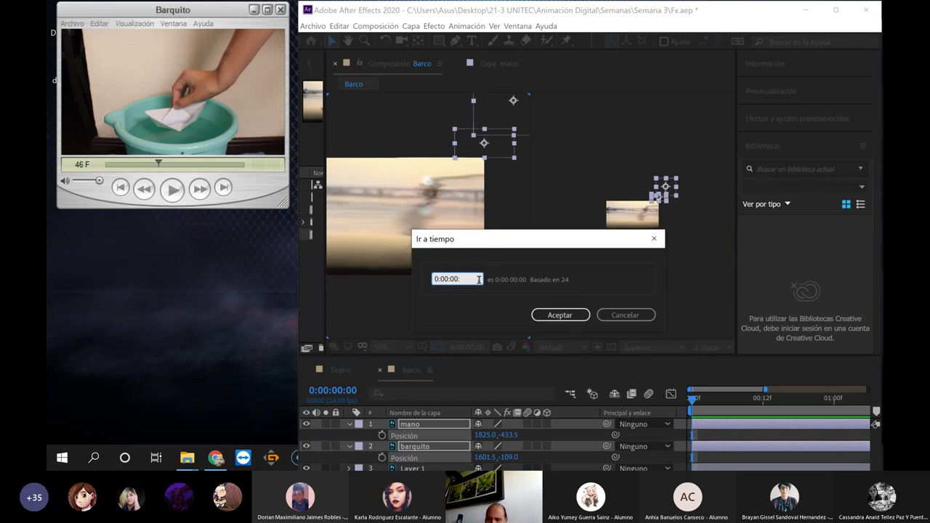
pyautogui.press('Return')
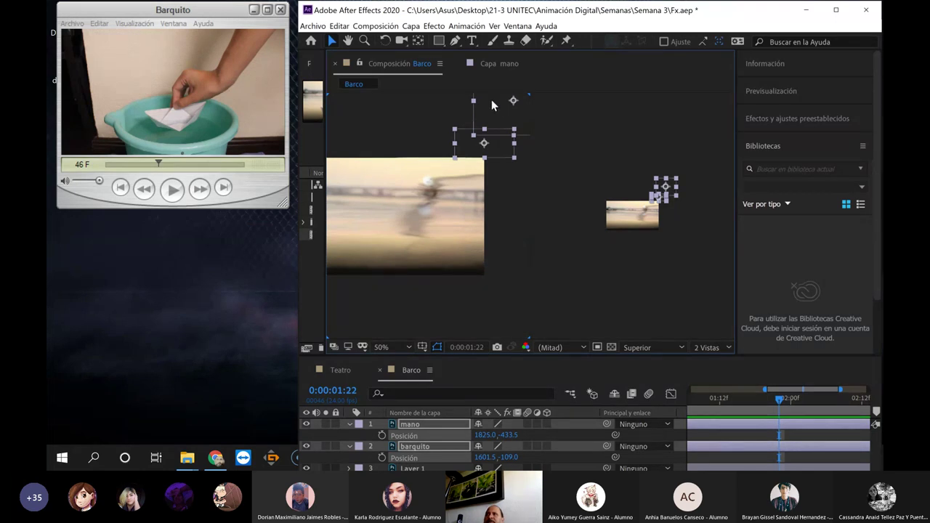
pyautogui.moveTo(492, 105)
pyautogui.mouseDown()
pyautogui.moveTo(436, 157)
pyautogui.moveTo(435, 175)
pyautogui.mouseUp()
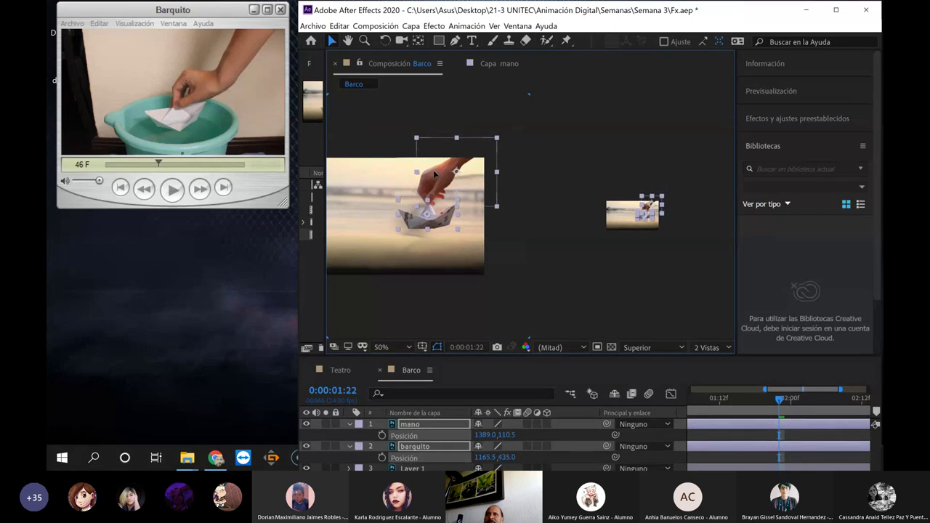
pyautogui.moveTo(434, 174); pyautogui.dragTo(434, 177)
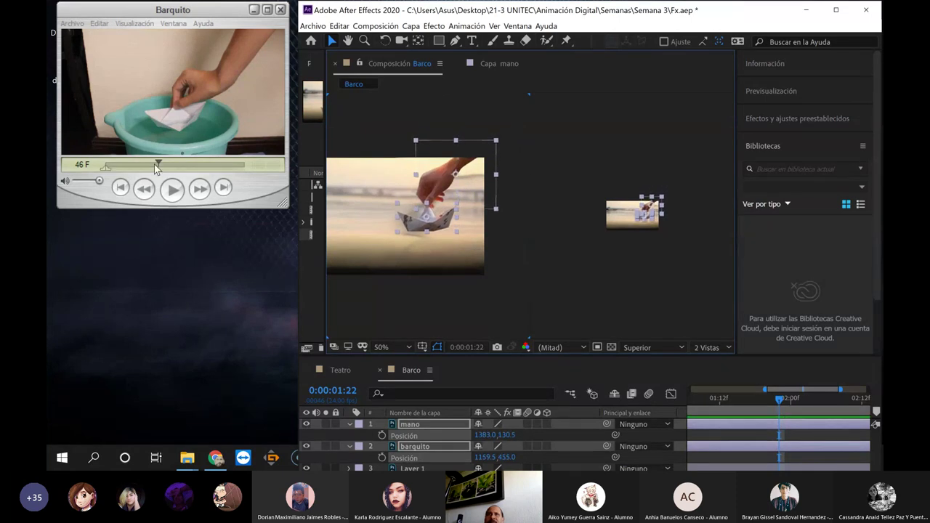
pyautogui.moveTo(158, 161); pyautogui.dragTo(183, 166)
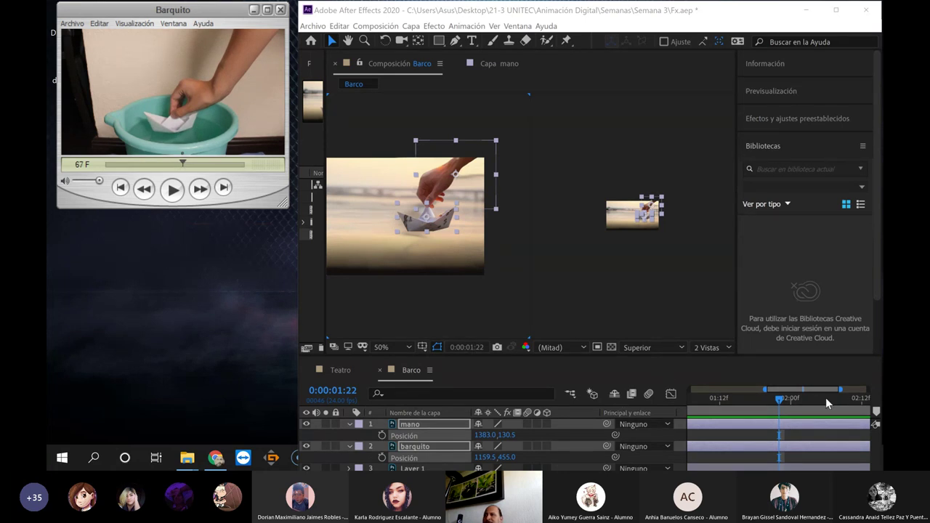
# At 0:00:02:18, nudge the hand and boat down to mano 1345.0,154.5 and barquito 1121.5,479.0
pyautogui.click(474, 346)
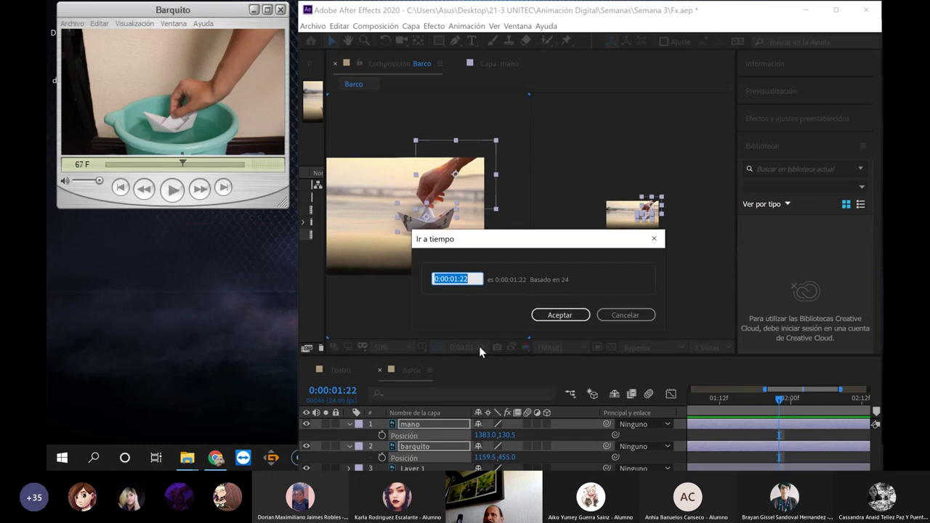
pyautogui.click(458, 278)
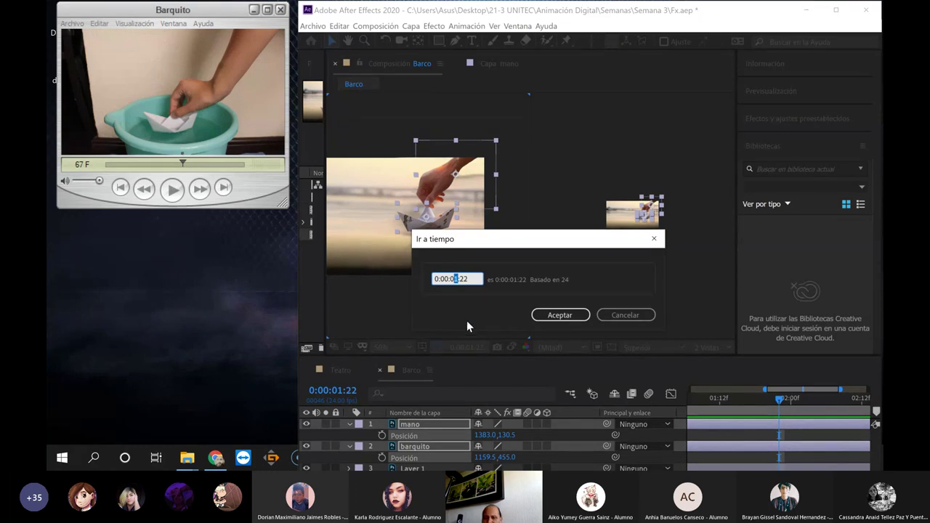
pyautogui.press('Delete')
pyautogui.write('0')
pyautogui.moveTo(459, 279); pyautogui.dragTo(478, 279)
pyautogui.write('218')
pyautogui.press('Return')
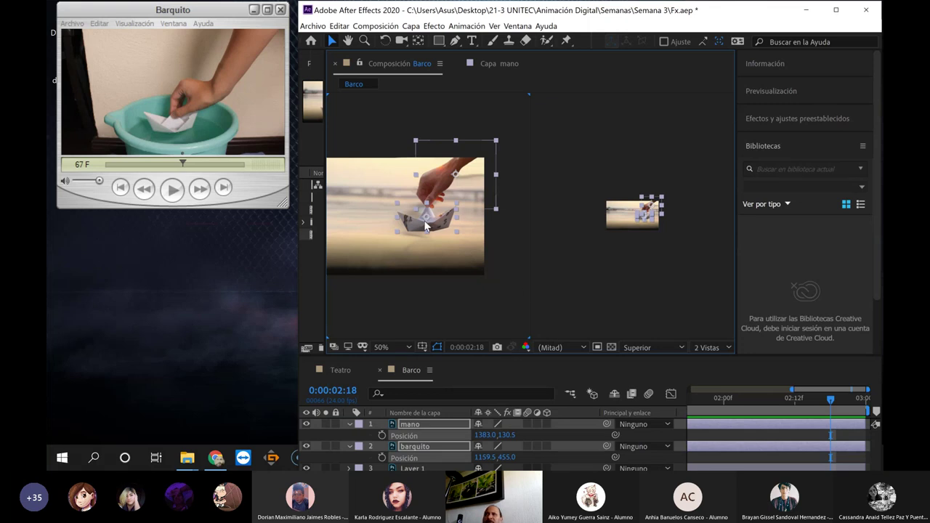
pyautogui.moveTo(419, 224); pyautogui.dragTo(413, 227)
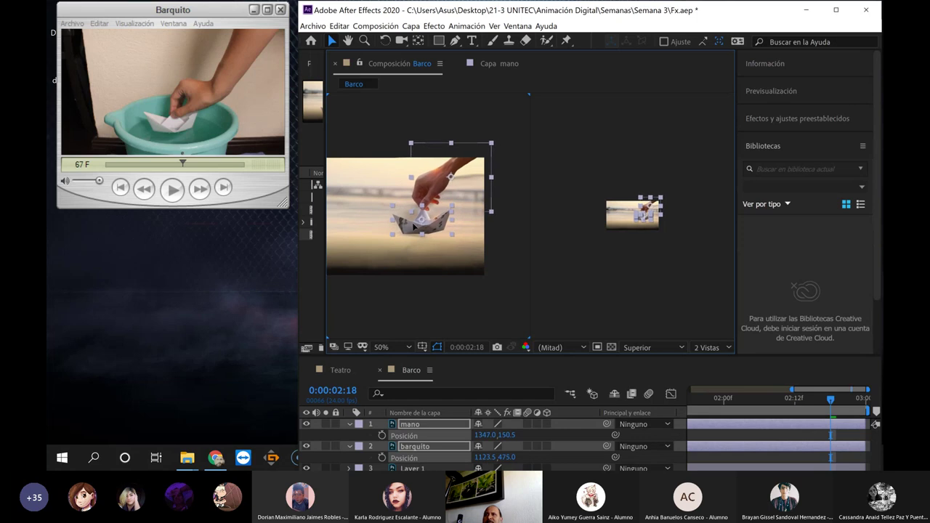
pyautogui.press('Down')
pyautogui.press('Down')
pyautogui.press('Down')
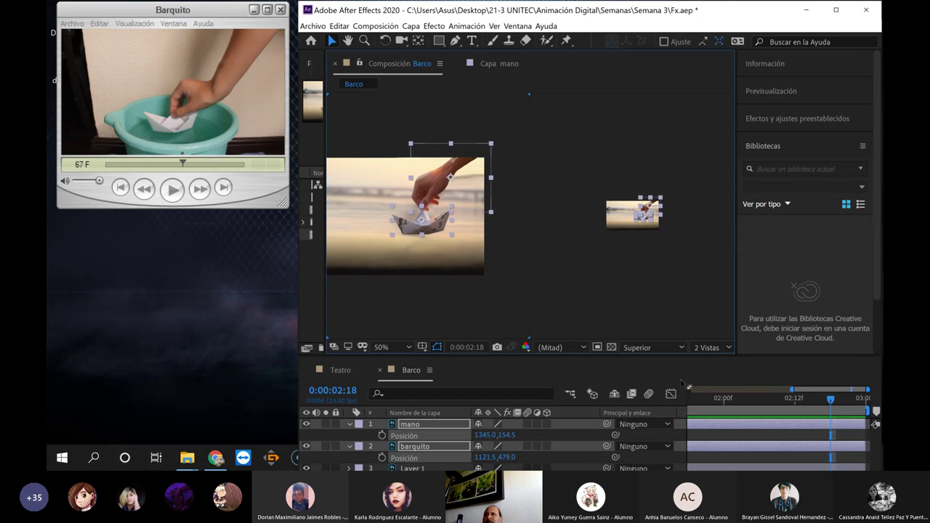
pyautogui.moveTo(832, 400); pyautogui.dragTo(628, 399)
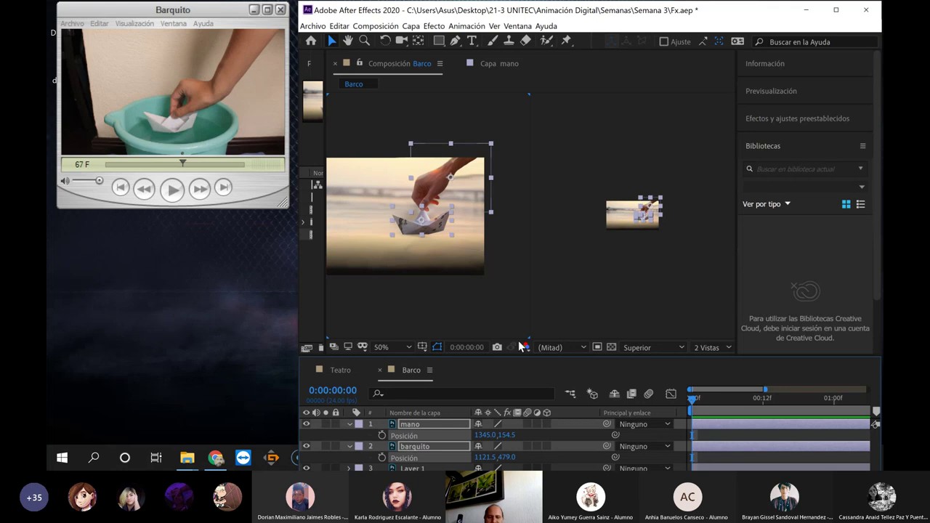
# Move the hand and boat back up-right out of the frame
pyautogui.hotkey('shift', 'Right')
pyautogui.hotkey('shift', 'Right')
pyautogui.hotkey('shift', 'Right')
pyautogui.hotkey('shift', 'Down')
pyautogui.hotkey('shift', 'Down')
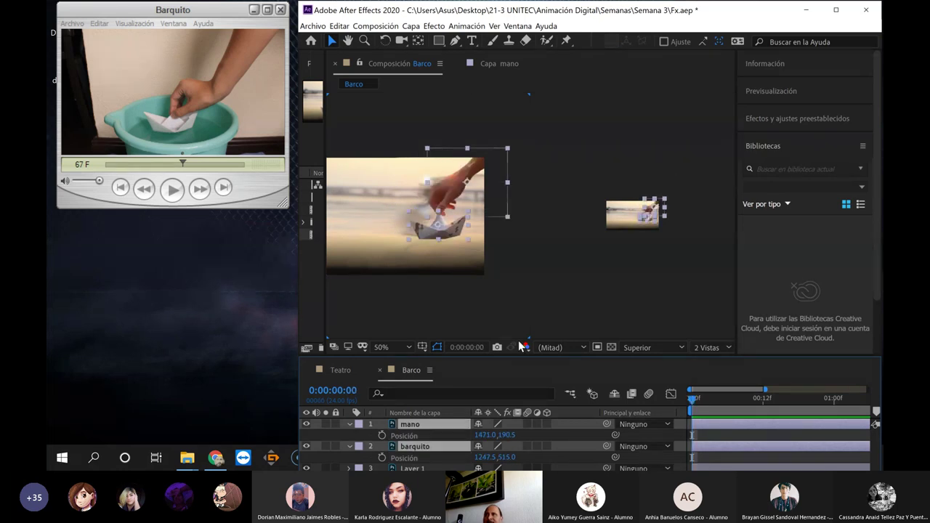
pyautogui.moveTo(452, 182); pyautogui.dragTo(512, 92)
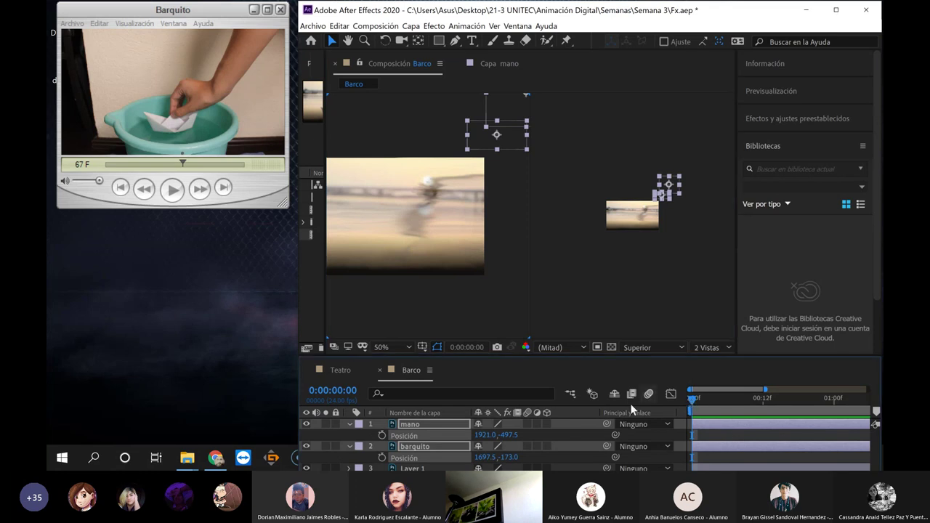
# Set frame-0 Position keyframes for mano (1921.0,-497.5) and barquito (1697.5,-173.0)
pyautogui.click(381, 434)
pyautogui.click(382, 457)
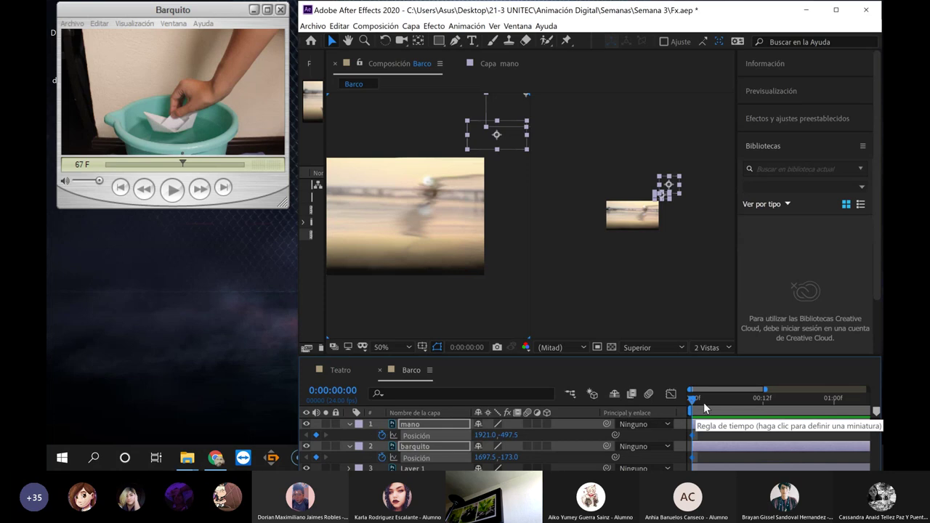
pyautogui.moveTo(693, 402); pyautogui.dragTo(758, 400)
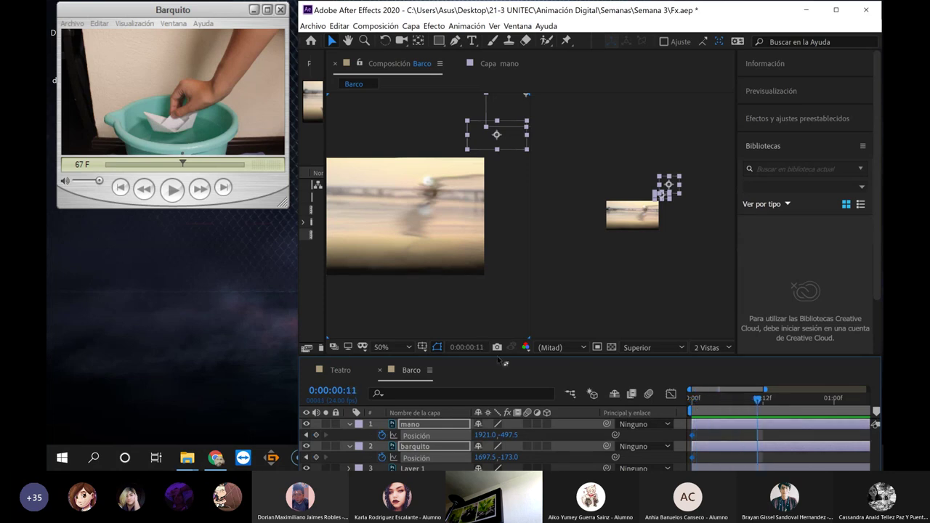
pyautogui.moveTo(755, 399)
pyautogui.mouseDown()
pyautogui.moveTo(835, 401)
pyautogui.moveTo(823, 400)
pyautogui.mouseUp()
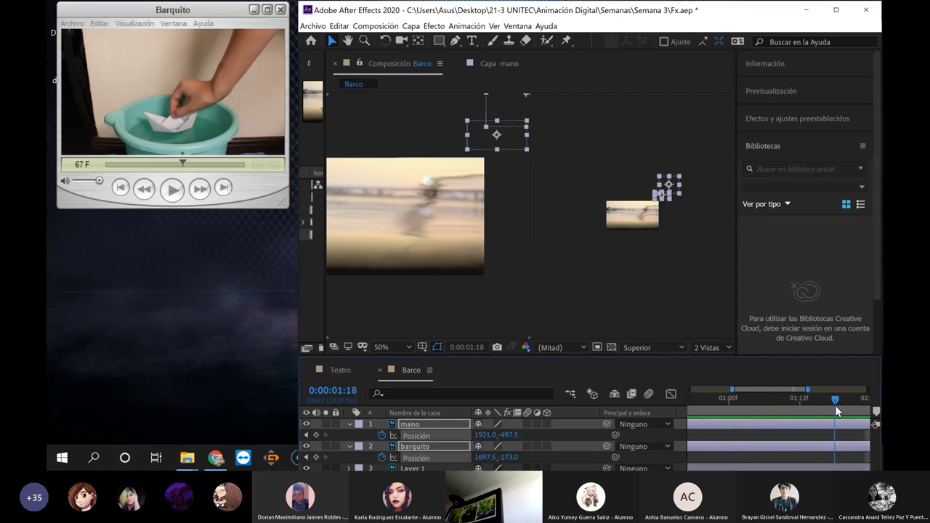
pyautogui.click(478, 347)
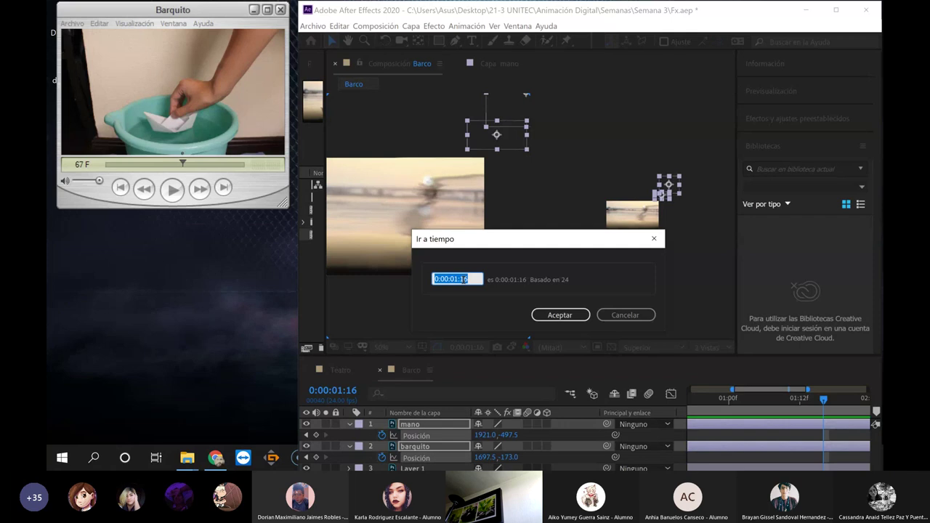
# At 0:00:01:22, drag the hand and boat down-left to key their descent
pyautogui.click(462, 279)
pyautogui.press('BackSpace')
pyautogui.write('0')
pyautogui.moveTo(462, 279); pyautogui.dragTo(458, 279)
pyautogui.write('4')
pyautogui.press('Return')
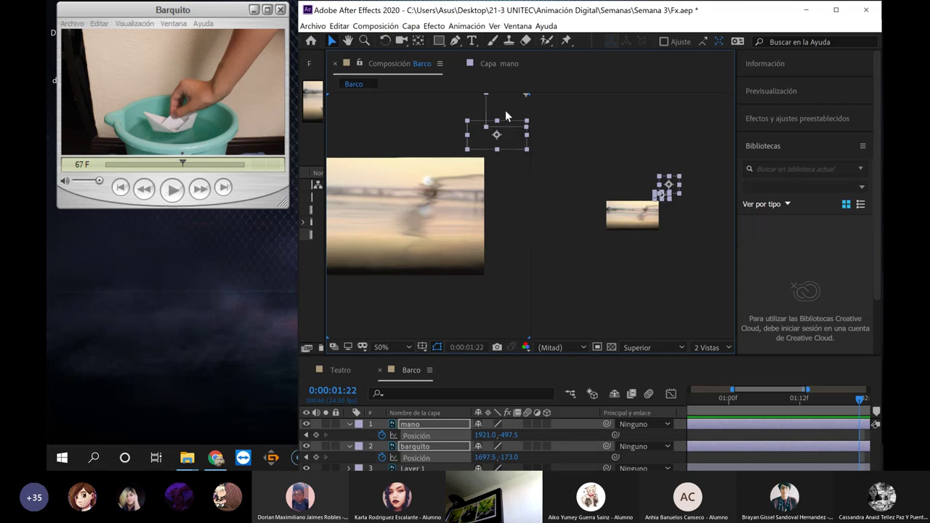
pyautogui.moveTo(505, 98); pyautogui.dragTo(430, 190)
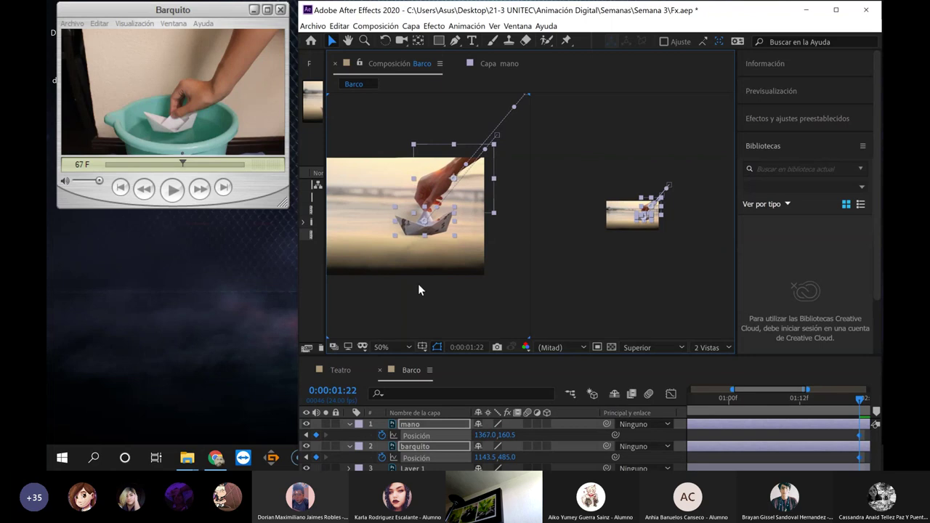
# At 0:00:02:19, key mano at 1331.0,196.5 and barquito at 1107.5,521.0
pyautogui.click(476, 347)
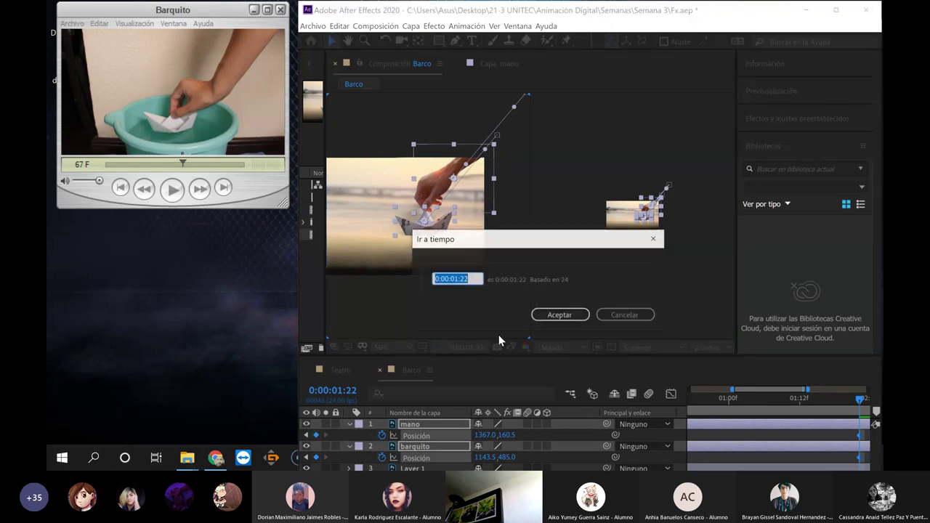
pyautogui.click(455, 279)
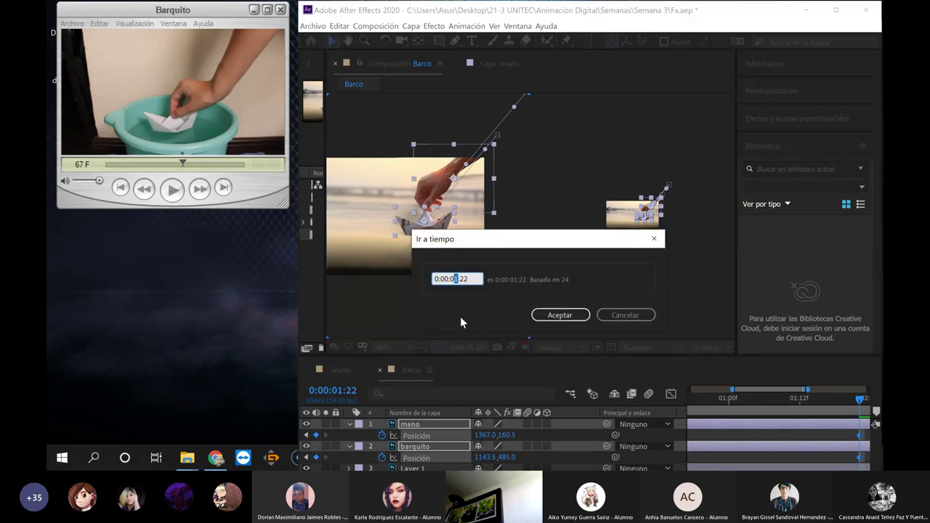
pyautogui.write('0')
pyautogui.moveTo(462, 278); pyautogui.dragTo(472, 279)
pyautogui.write('219')
pyautogui.press('Return')
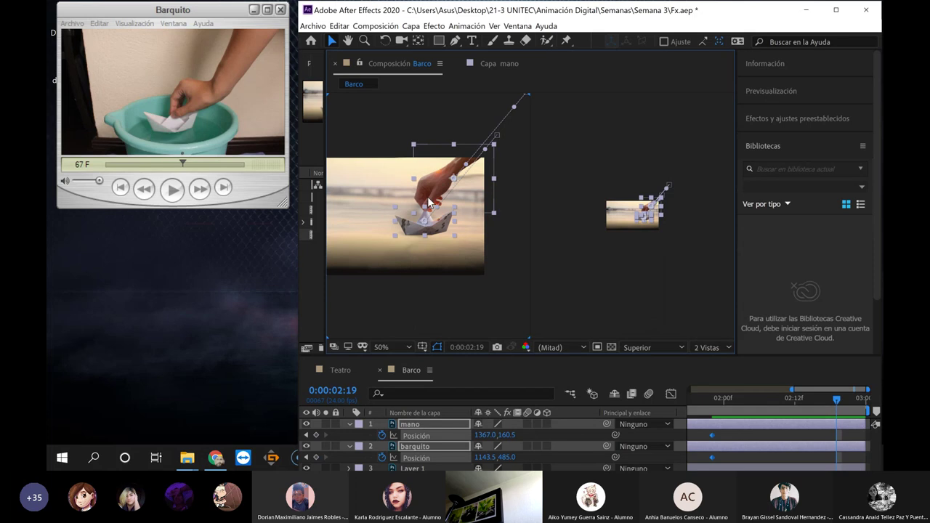
pyautogui.moveTo(441, 191); pyautogui.dragTo(427, 204)
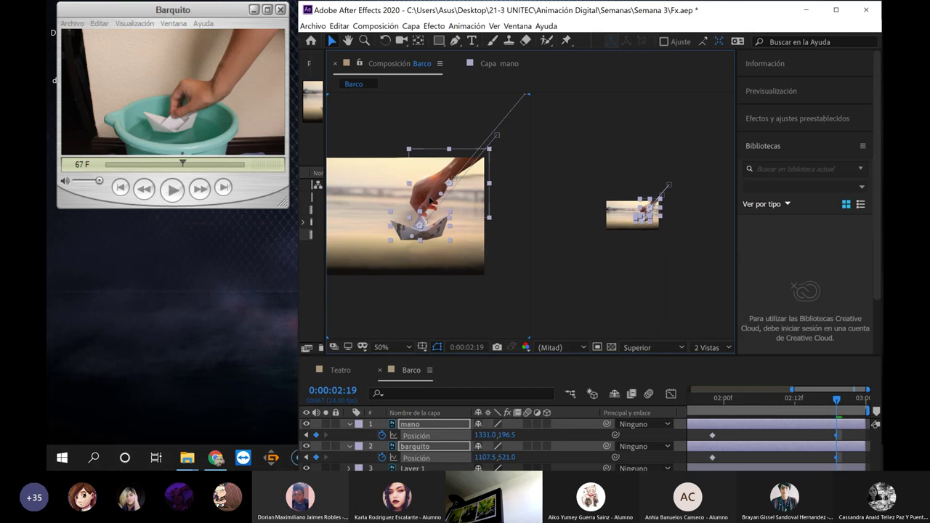
# Return to the start, select the background image layer, and move to frame 19
pyautogui.moveTo(837, 405); pyautogui.dragTo(633, 400)
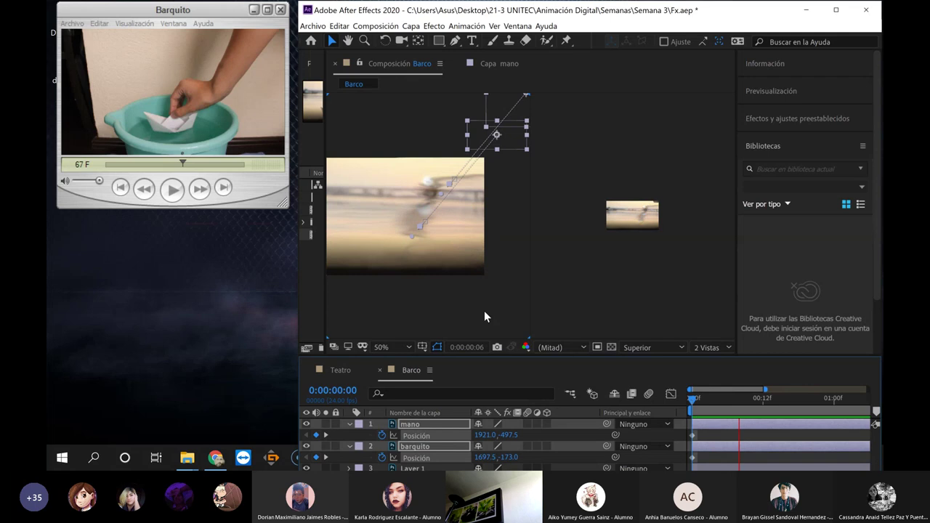
pyautogui.click(456, 272)
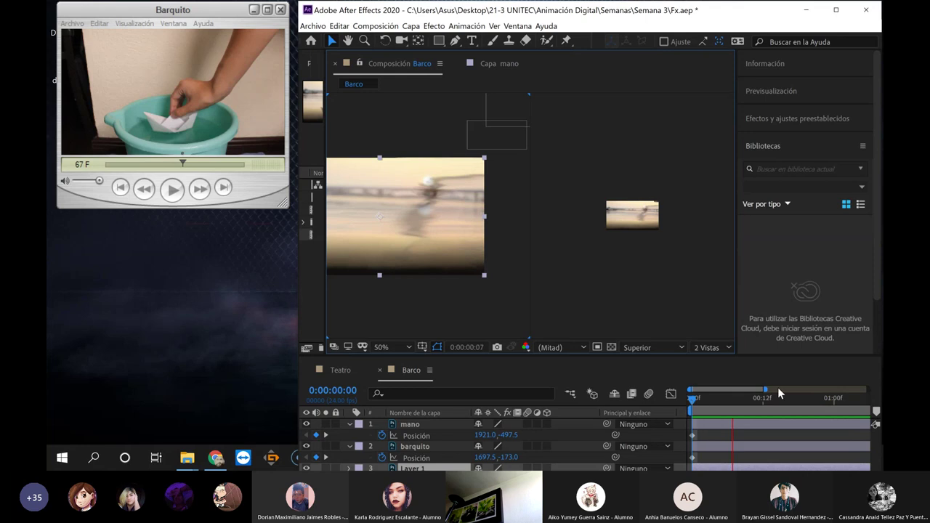
pyautogui.click(805, 408)
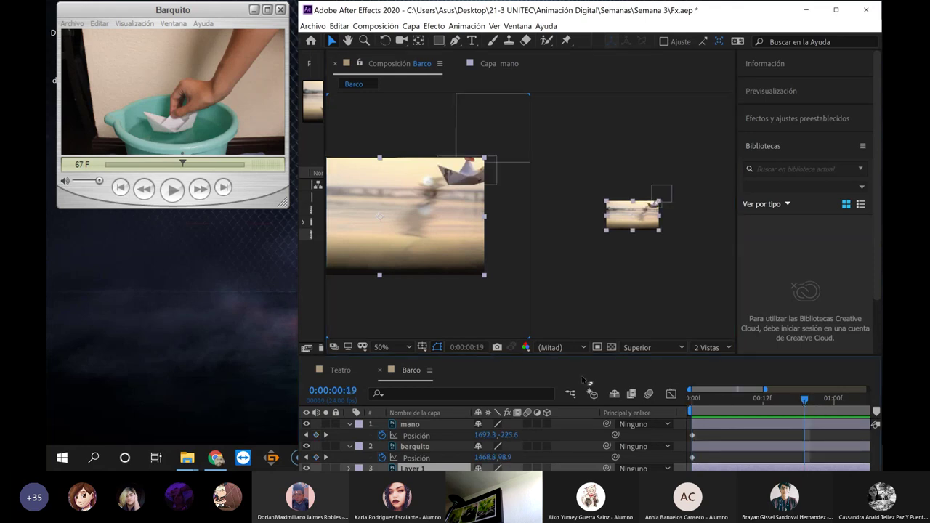
pyautogui.click(482, 350)
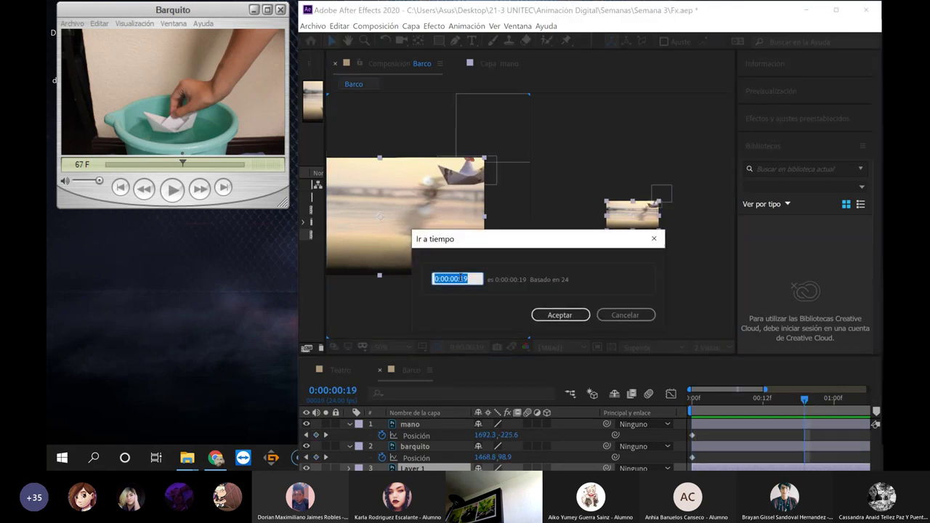
# Jump to 0:00:02:19 and step the Barquito reference clip forward to compare
pyautogui.moveTo(461, 278); pyautogui.dragTo(486, 282)
pyautogui.write('2:19')
pyautogui.press('Return')
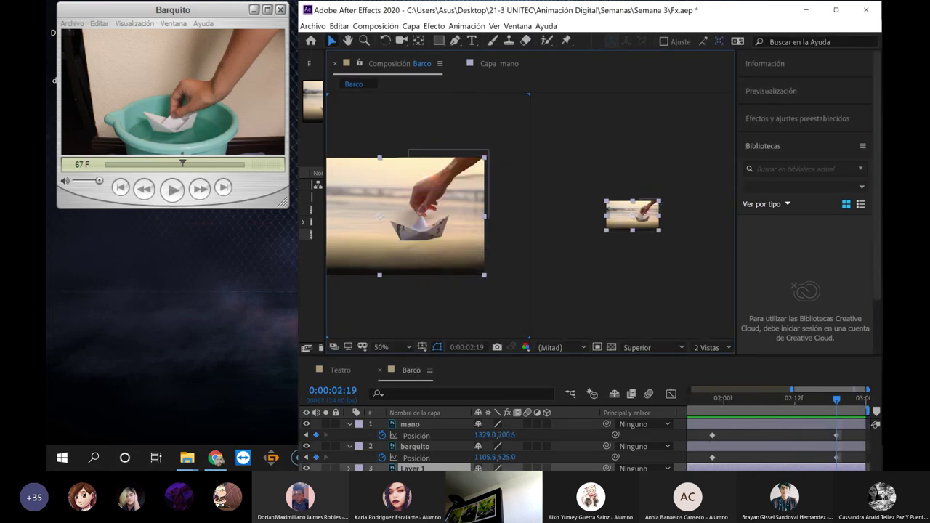
pyautogui.click(182, 159)
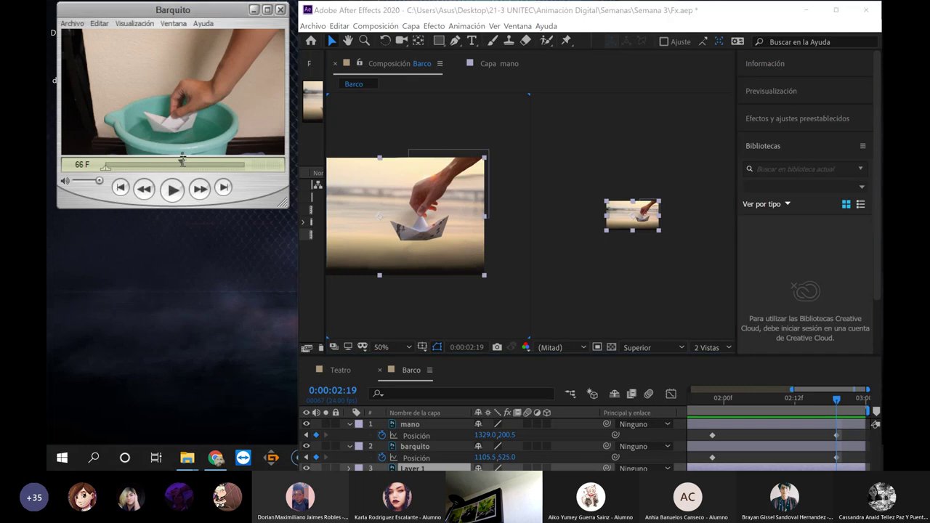
pyautogui.moveTo(182, 159); pyautogui.dragTo(186, 159)
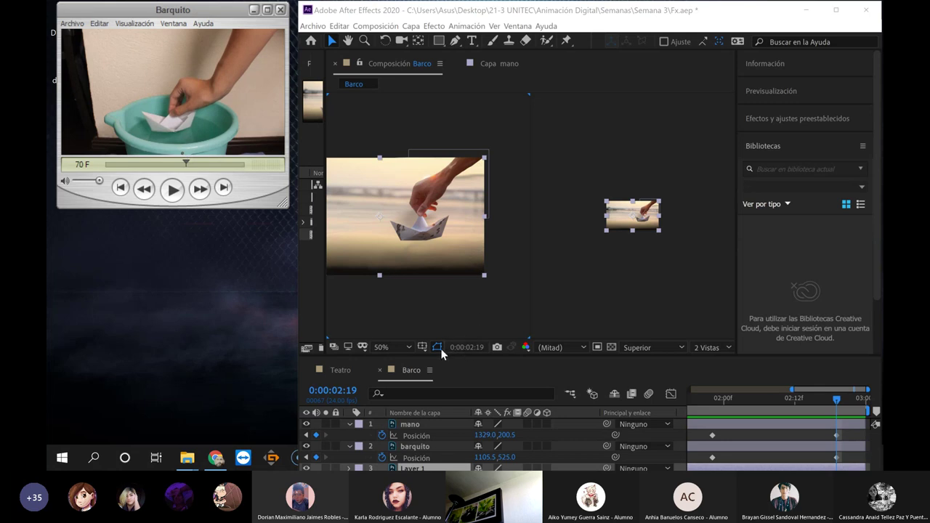
# Jump to 0:00:02:22 and nudge the background image slightly down-left
pyautogui.click(475, 346)
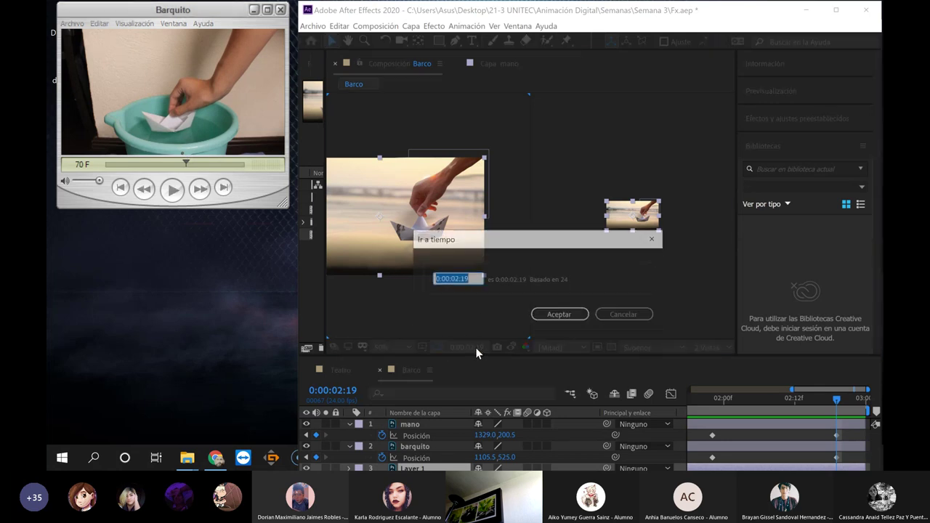
pyautogui.click(458, 279)
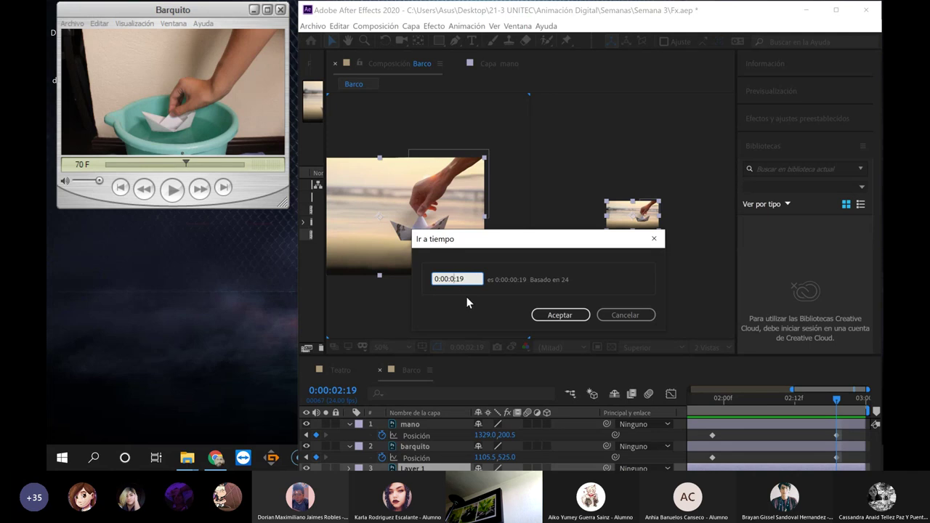
pyautogui.write('0')
pyautogui.moveTo(460, 279); pyautogui.dragTo(486, 285)
pyautogui.write('2:22')
pyautogui.click(561, 319)
pyautogui.click(560, 317)
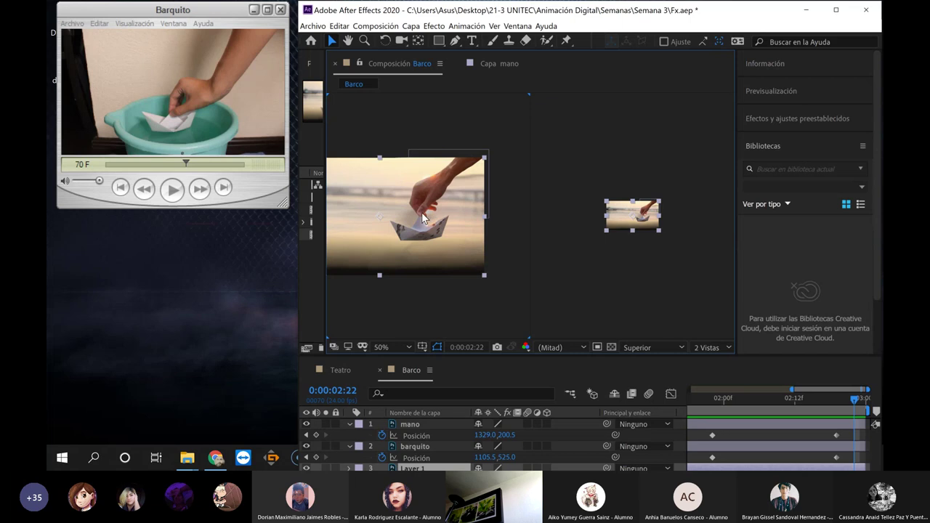
pyautogui.moveTo(427, 215); pyautogui.dragTo(424, 220)
# Lock the background layer and key mano at 1317.0,196.5 and barquito at 1093.5,521.0
pyautogui.click(335, 468)
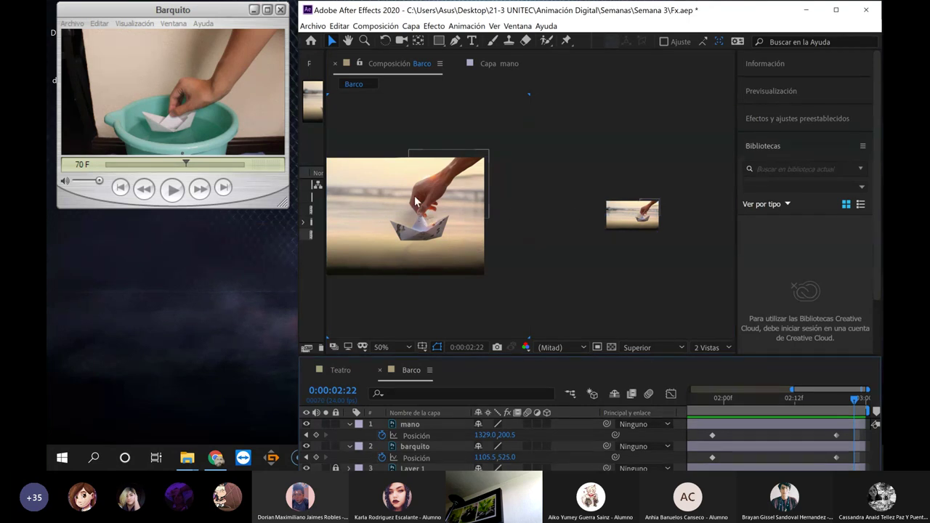
pyautogui.moveTo(416, 201)
pyautogui.mouseDown()
pyautogui.moveTo(417, 242)
pyautogui.moveTo(423, 234)
pyautogui.mouseUp()
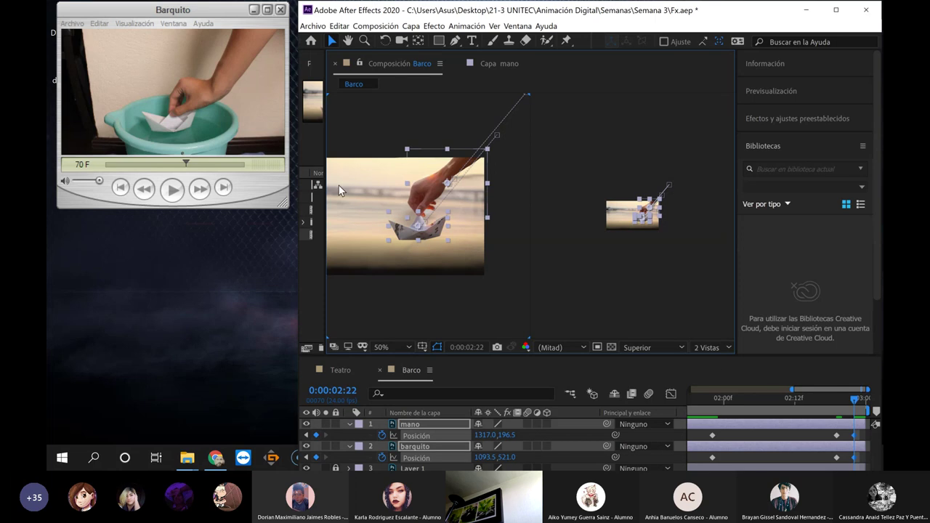
pyautogui.click(184, 161)
pyautogui.moveTo(186, 163); pyautogui.dragTo(204, 163)
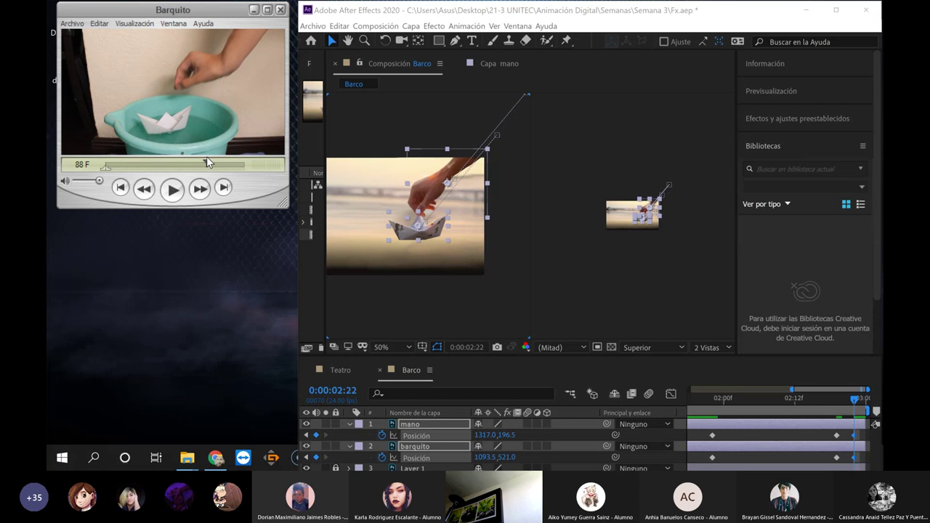
pyautogui.moveTo(204, 163); pyautogui.dragTo(202, 163)
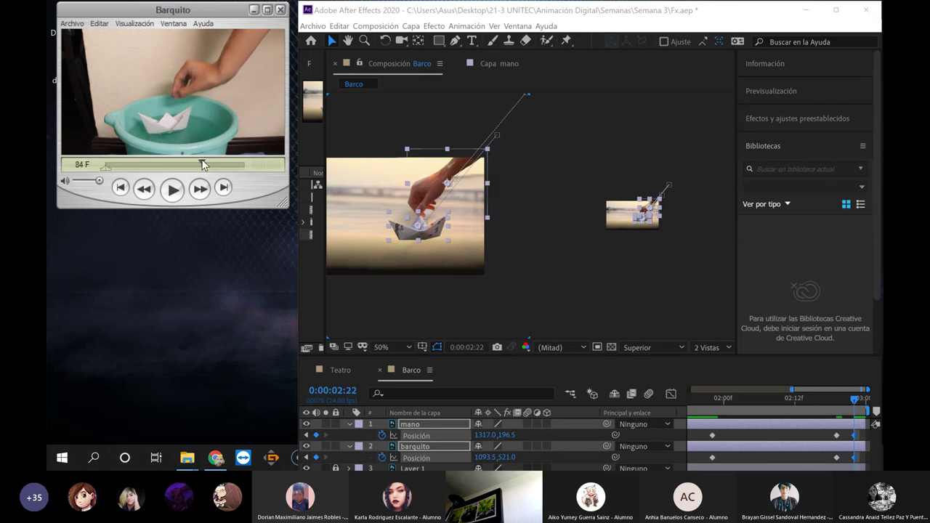
pyautogui.moveTo(203, 164); pyautogui.dragTo(197, 165)
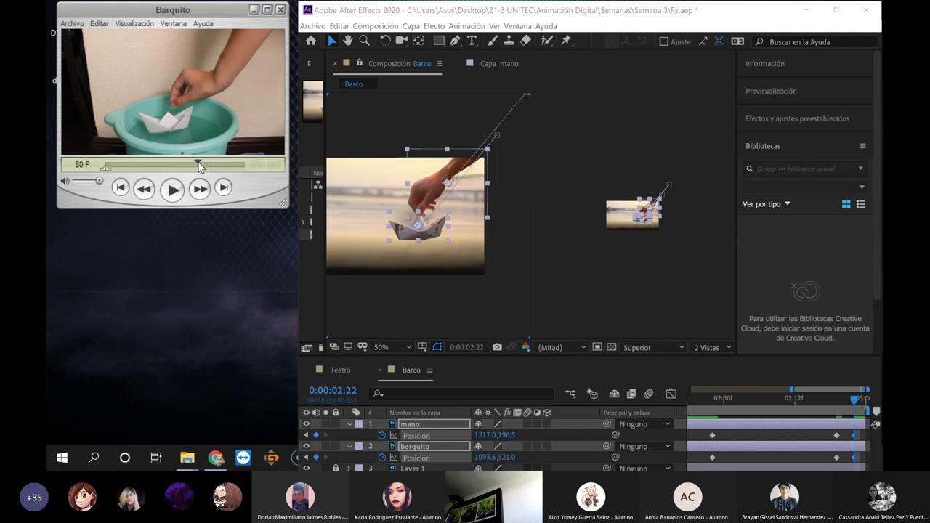
# Jump to 0:00:03:08 in the Barco timeline
pyautogui.click(465, 348)
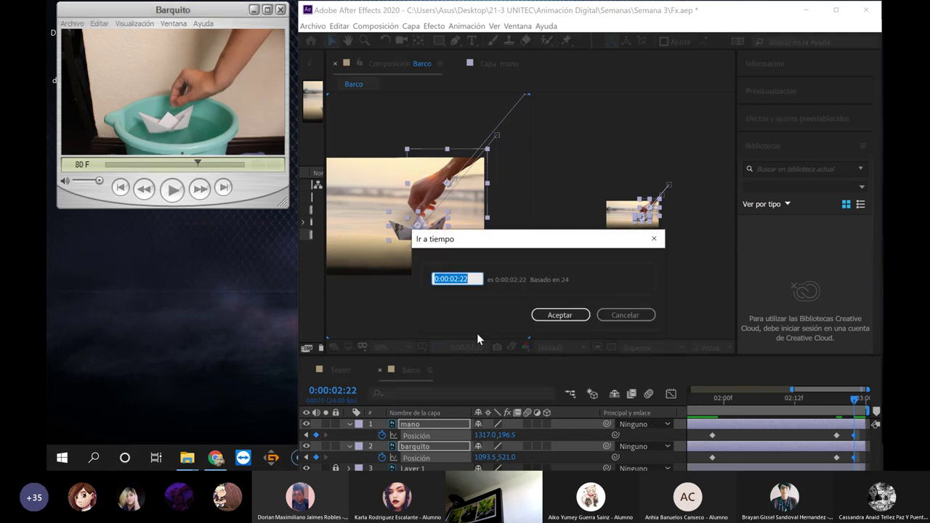
pyautogui.click(466, 279)
pyautogui.doubleClick(455, 279)
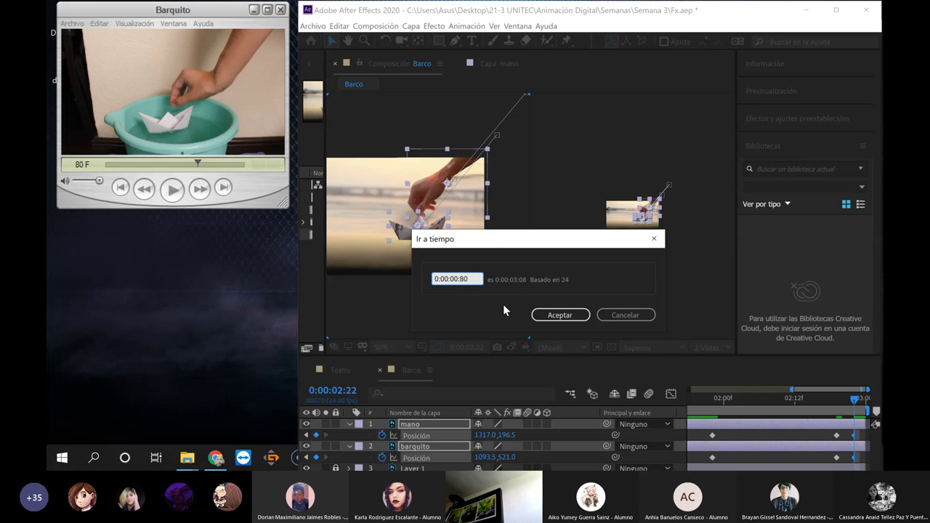
pyautogui.press('Return')
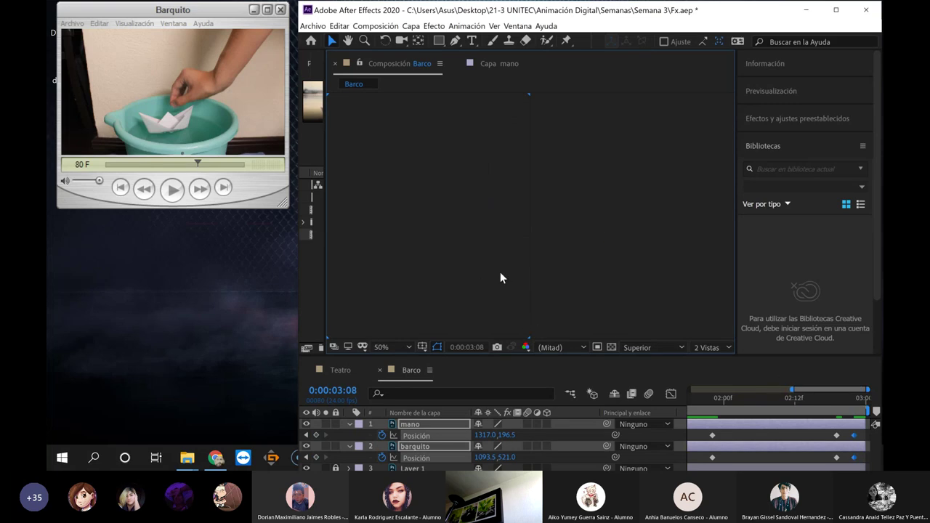
# Change the Barco composition duration from 0:00:03:00 to 0:00:04:00 in Composition Settings
pyautogui.hotkey('ctrl', 'k')
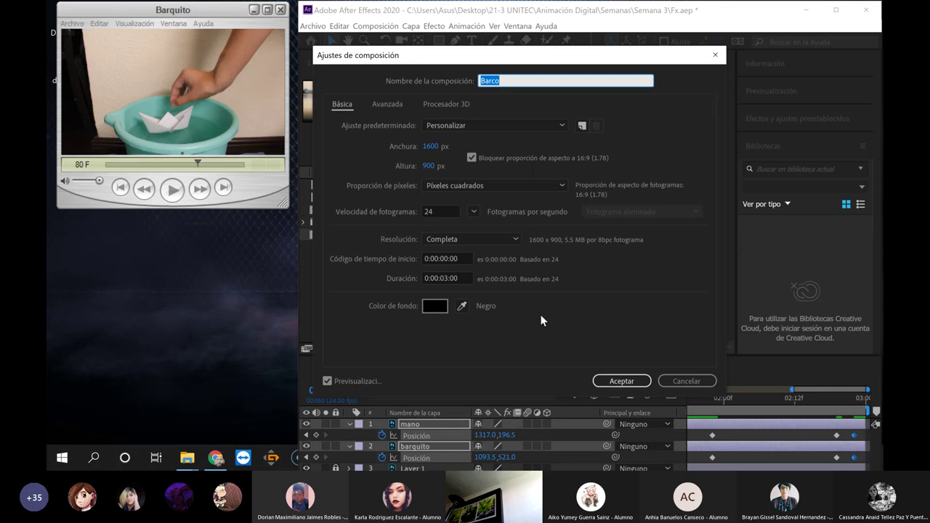
pyautogui.click(445, 279)
pyautogui.doubleClick(446, 278)
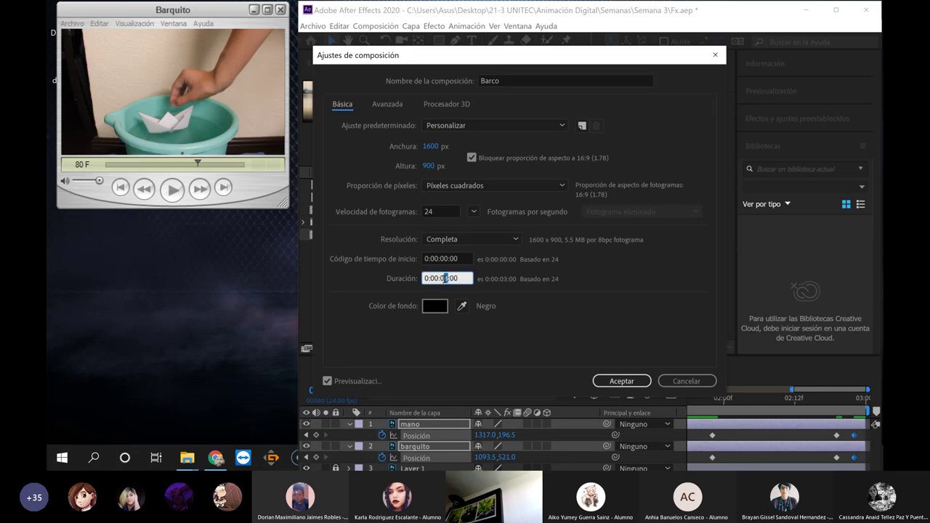
pyautogui.click(96, 166)
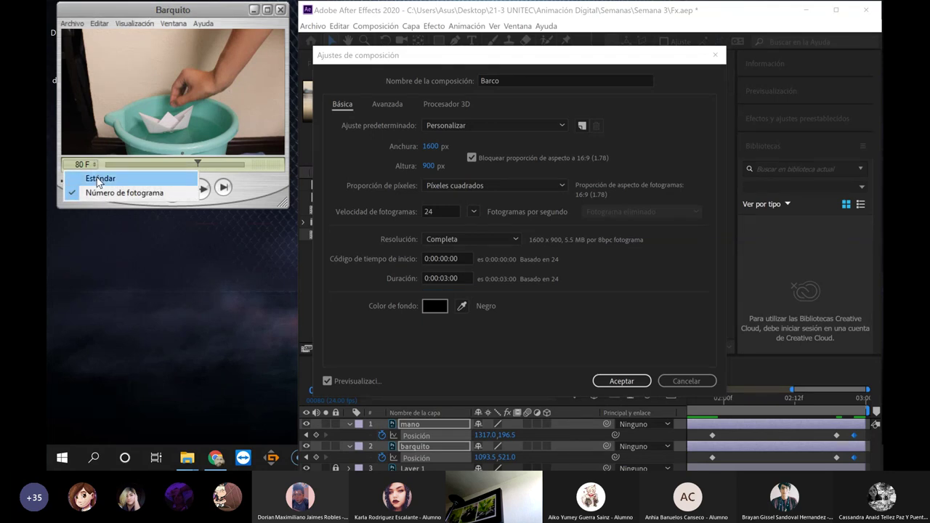
pyautogui.click(96, 177)
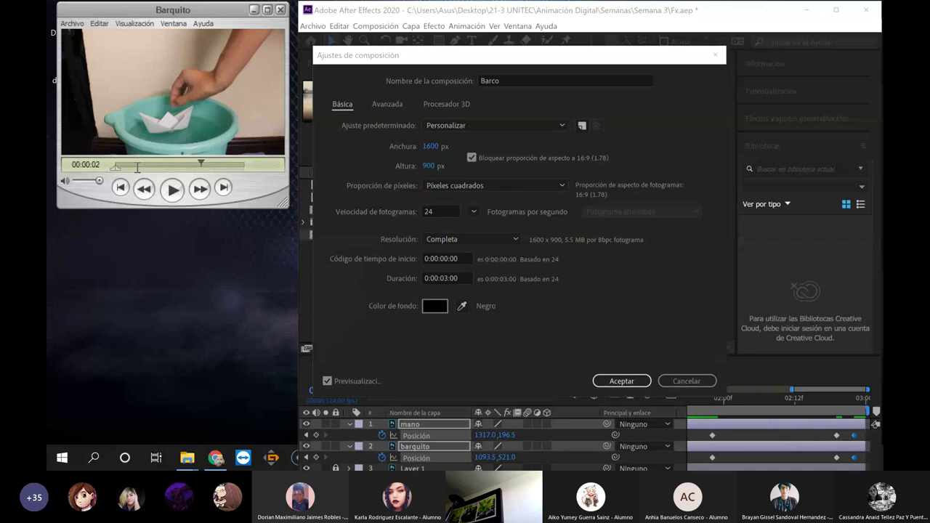
pyautogui.moveTo(201, 163); pyautogui.dragTo(202, 163)
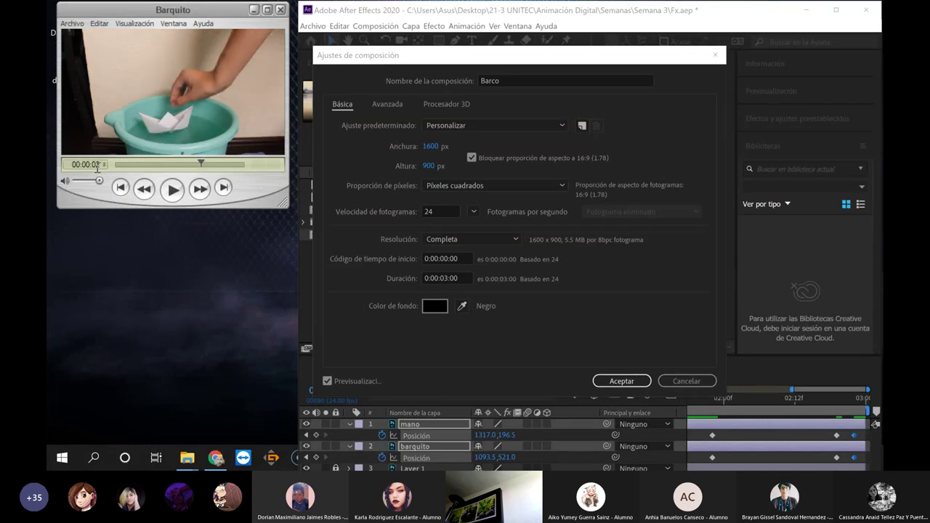
pyautogui.click(105, 165)
pyautogui.click(125, 193)
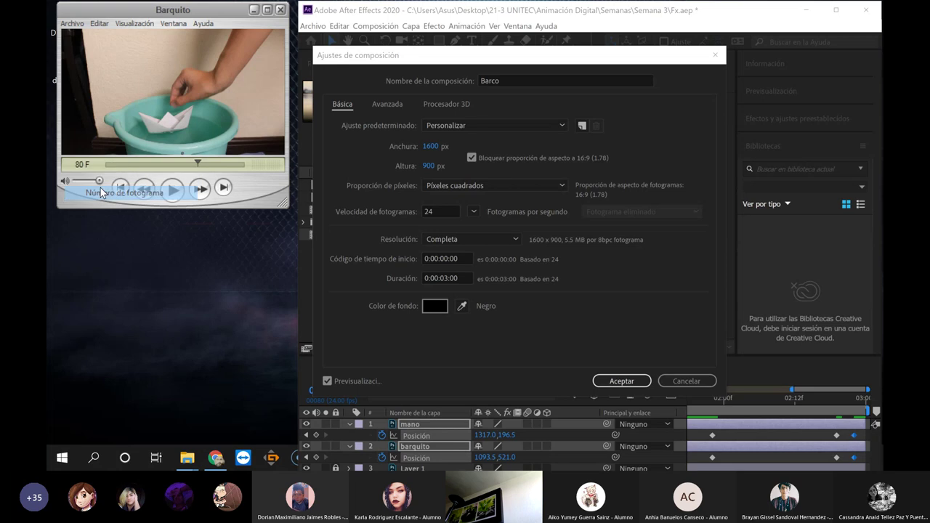
pyautogui.click(441, 279)
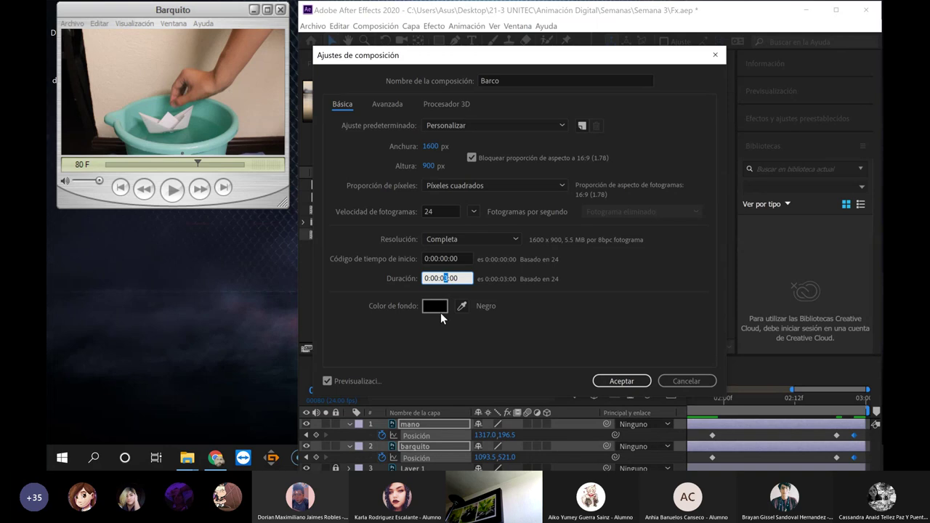
pyautogui.write('4')
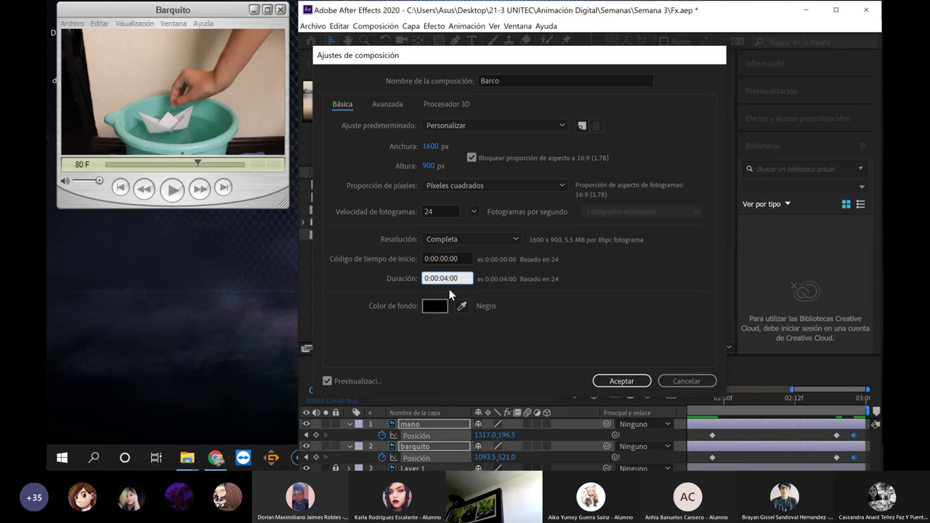
pyautogui.press('Return')
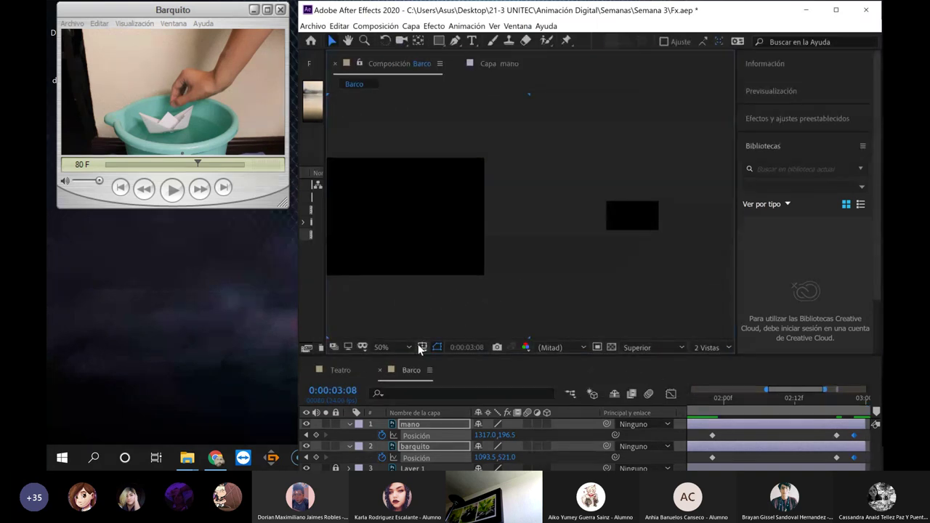
# Enter a new target time in the Go to Time prompt
pyautogui.click(478, 346)
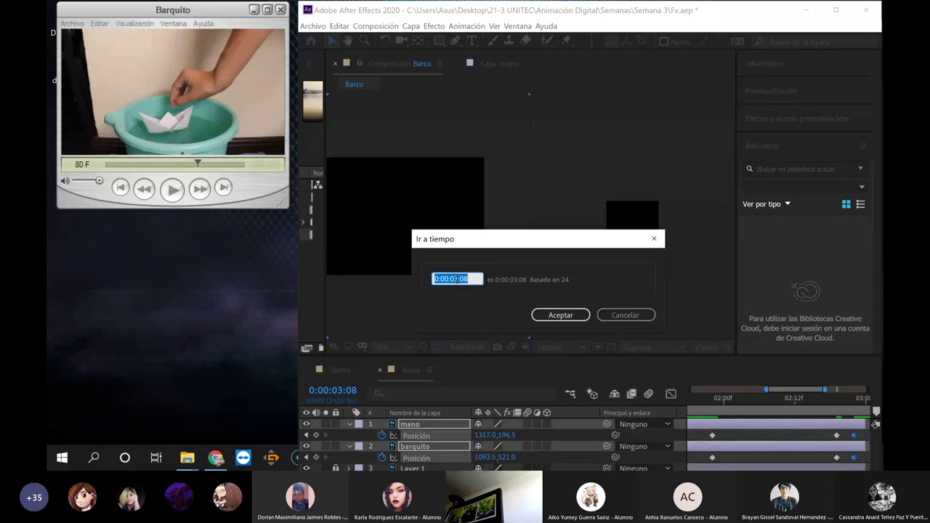
pyautogui.click(456, 279)
pyautogui.write('0')
pyautogui.moveTo(464, 279); pyautogui.dragTo(474, 279)
pyautogui.press('BackSpace')
pyautogui.press('Return')
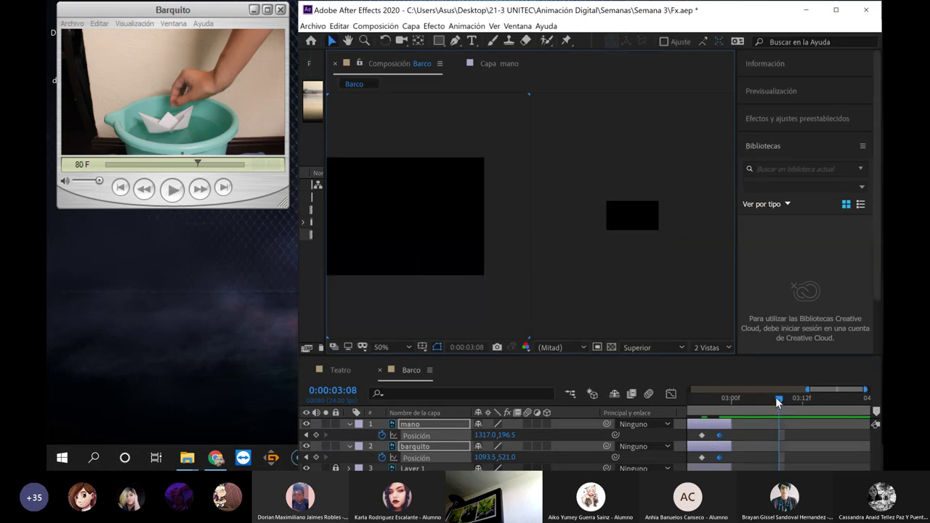
# Drag the mano, barquito and Layer 1 out points to the 4-second composition end
pyautogui.scroll(-2, 439, 231)
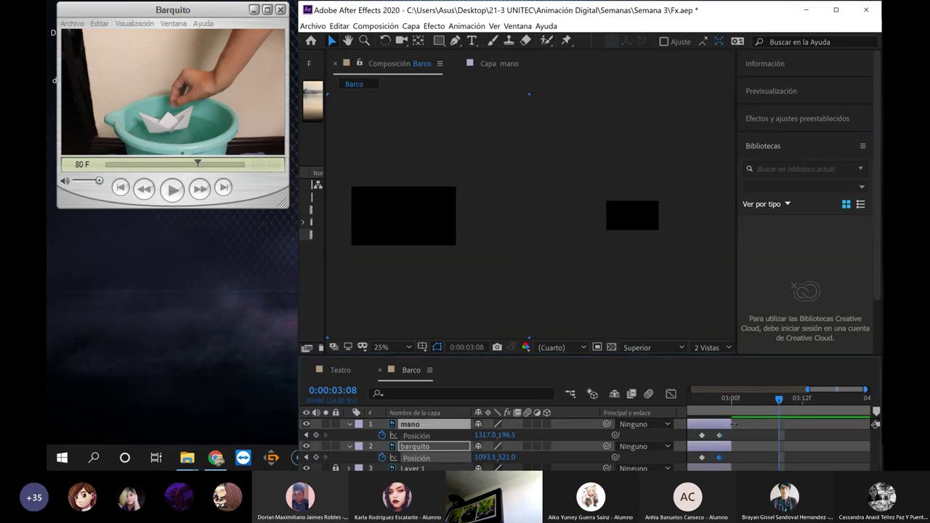
pyautogui.moveTo(733, 423); pyautogui.dragTo(869, 423)
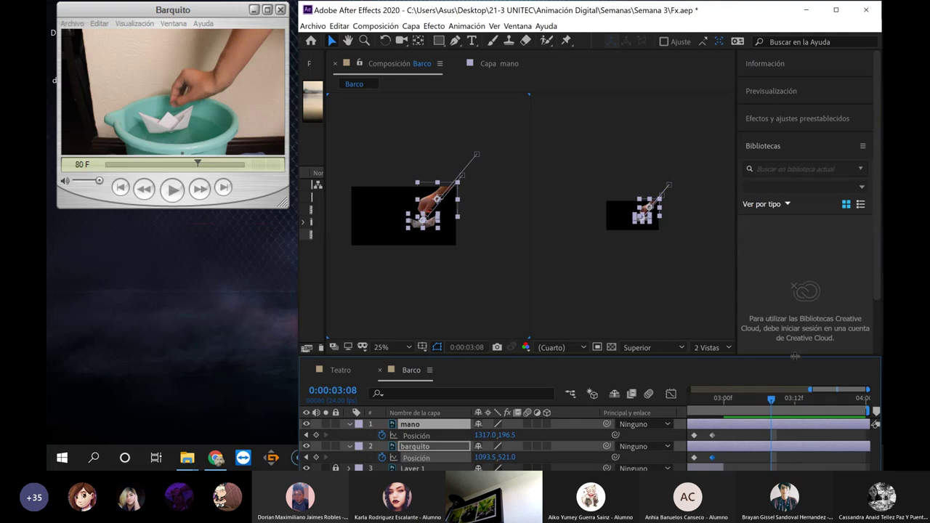
pyautogui.moveTo(796, 355); pyautogui.dragTo(795, 255)
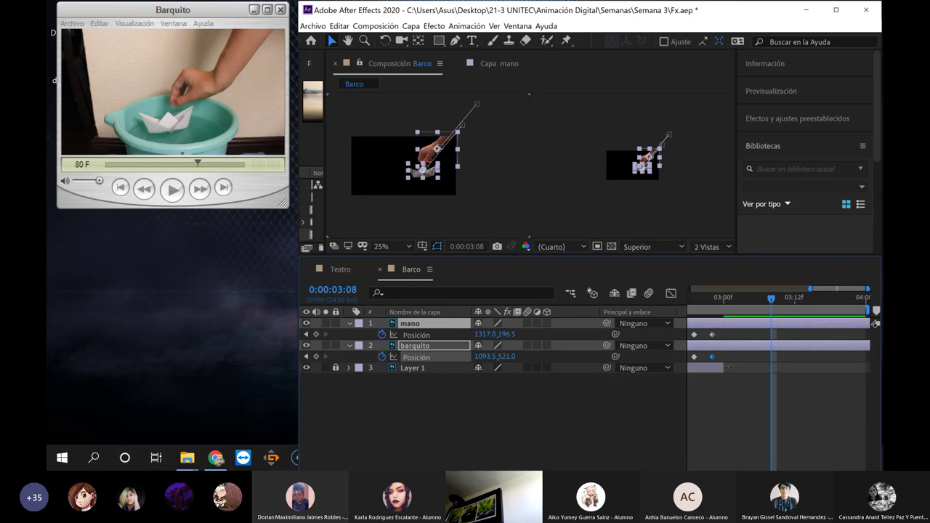
pyautogui.click(632, 385)
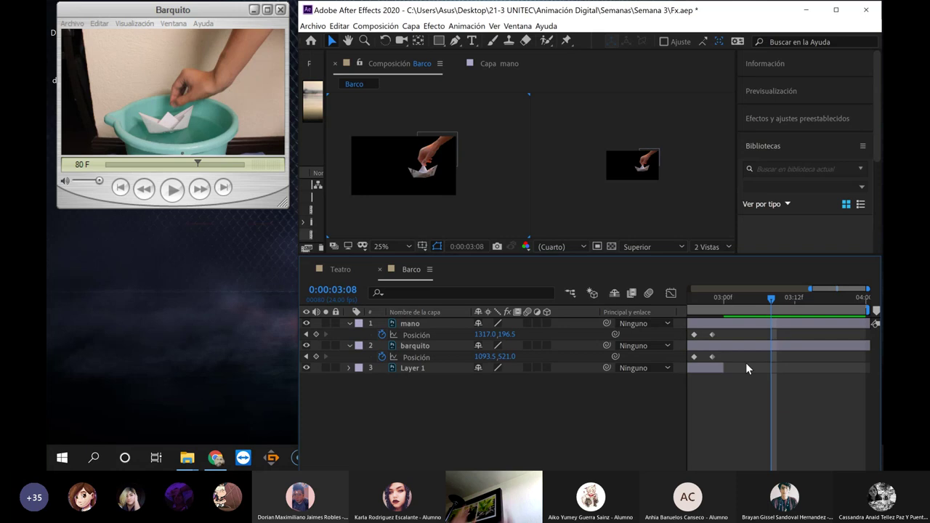
pyautogui.moveTo(722, 368); pyautogui.dragTo(870, 368)
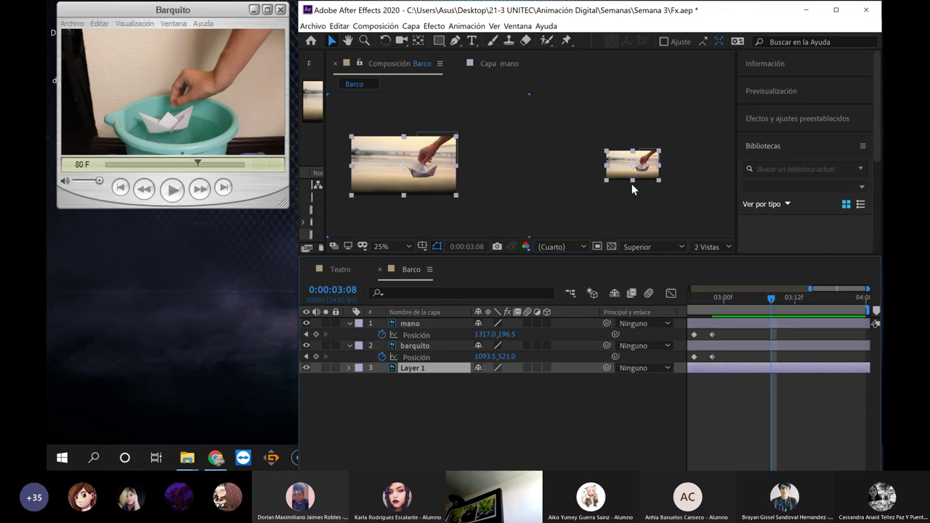
pyautogui.scroll(2, 431, 164)
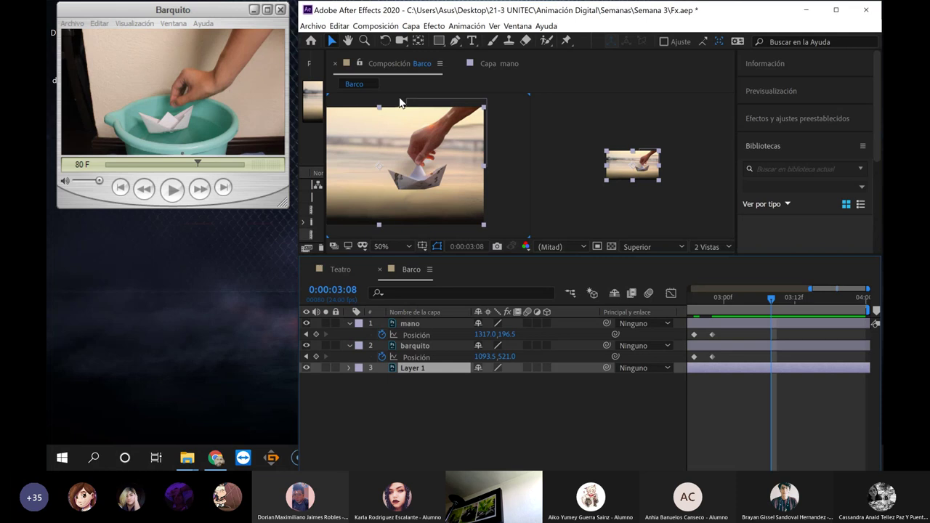
# Drag the mano layer slightly up-right to key the hand lifting away
pyautogui.click(400, 102)
pyautogui.click(429, 142)
pyautogui.moveTo(429, 142); pyautogui.dragTo(449, 130)
pyautogui.moveTo(198, 160); pyautogui.dragTo(231, 162)
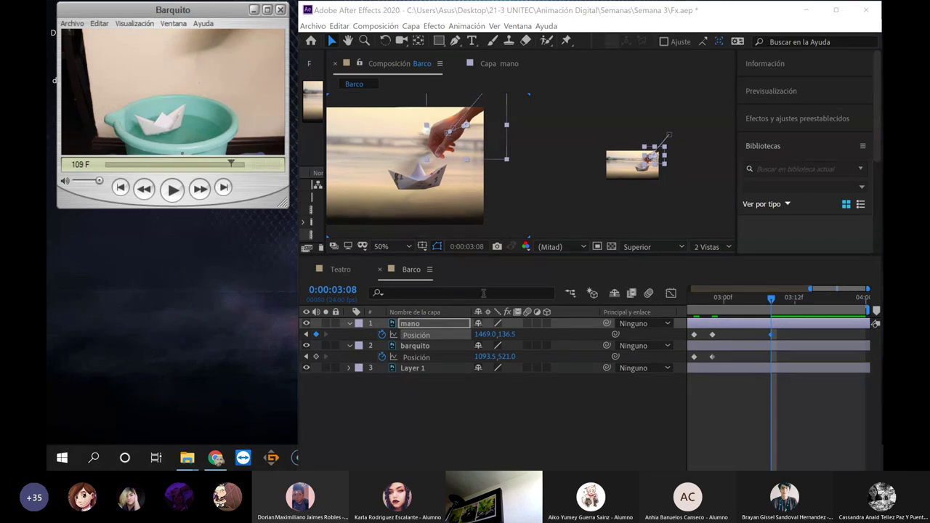
# Jump ahead to 0:00:04:13 with the Go to Time prompt
pyautogui.click(479, 246)
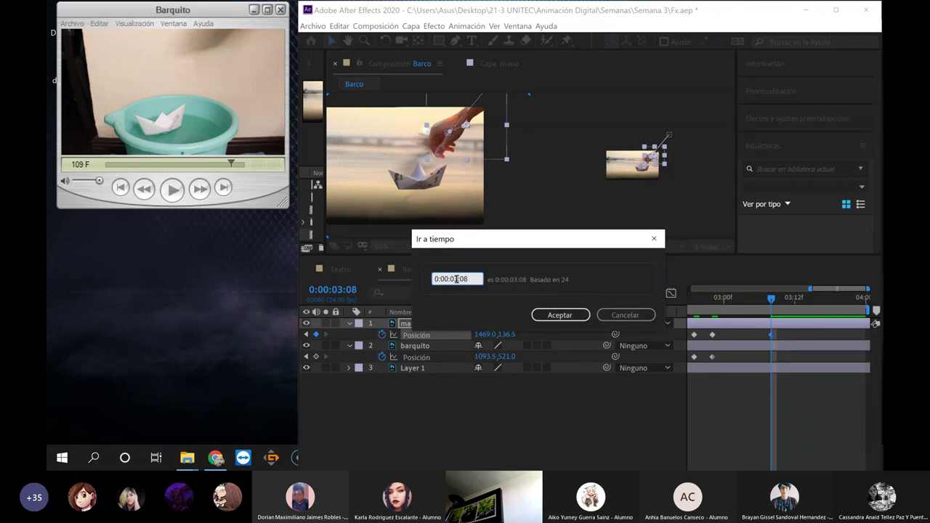
pyautogui.moveTo(459, 279); pyautogui.dragTo(454, 279)
pyautogui.press('BackSpace')
pyautogui.press('BackSpace')
pyautogui.write('1')
pyautogui.write('09')
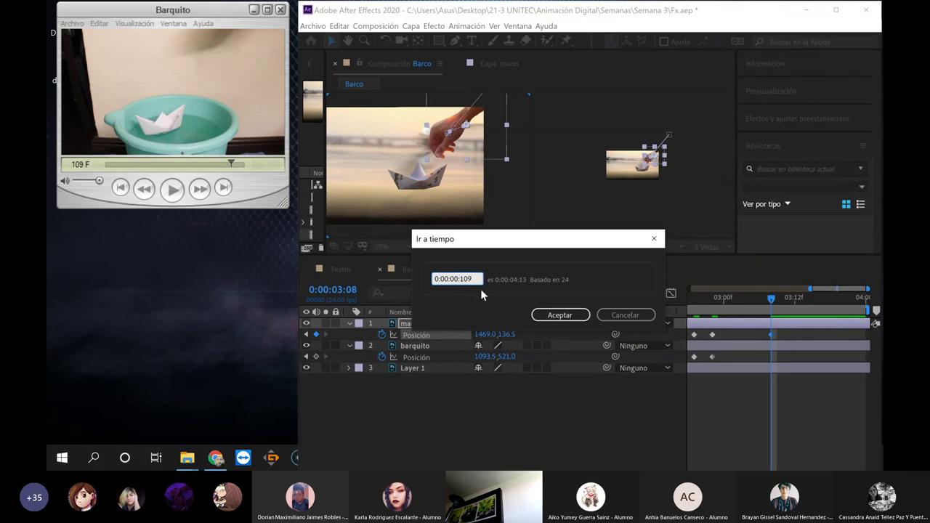
pyautogui.press('Return')
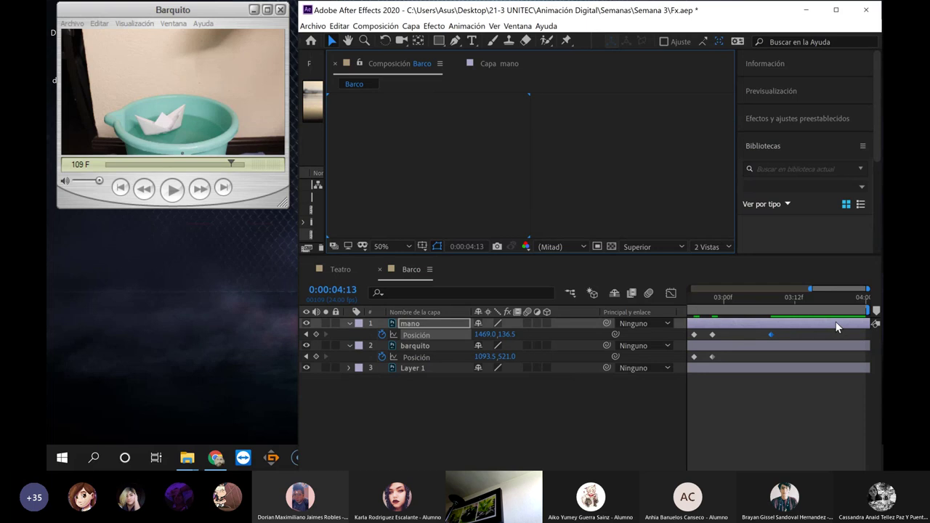
# At 0:00:03:23, drag the hand off the upper-right of the frame to 1831.0,-277.5
pyautogui.click(836, 300)
pyautogui.moveTo(836, 298); pyautogui.dragTo(863, 300)
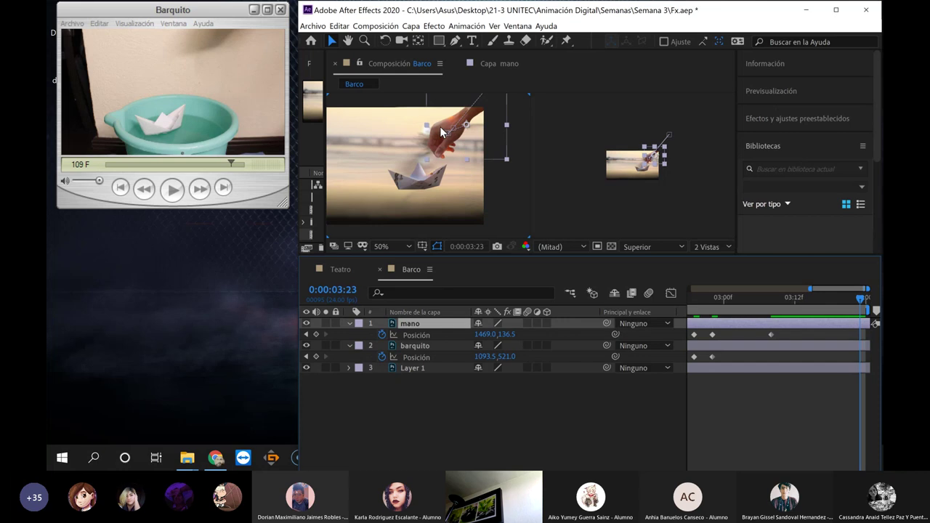
pyautogui.moveTo(441, 132); pyautogui.dragTo(488, 75)
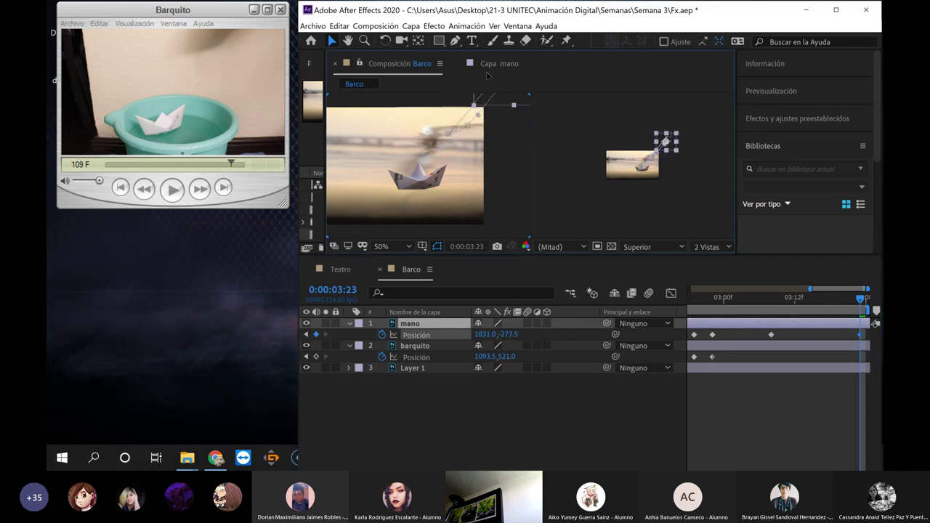
# Scrub the timeline and reference clip to preview the hand's exit
pyautogui.moveTo(861, 298); pyautogui.dragTo(633, 314)
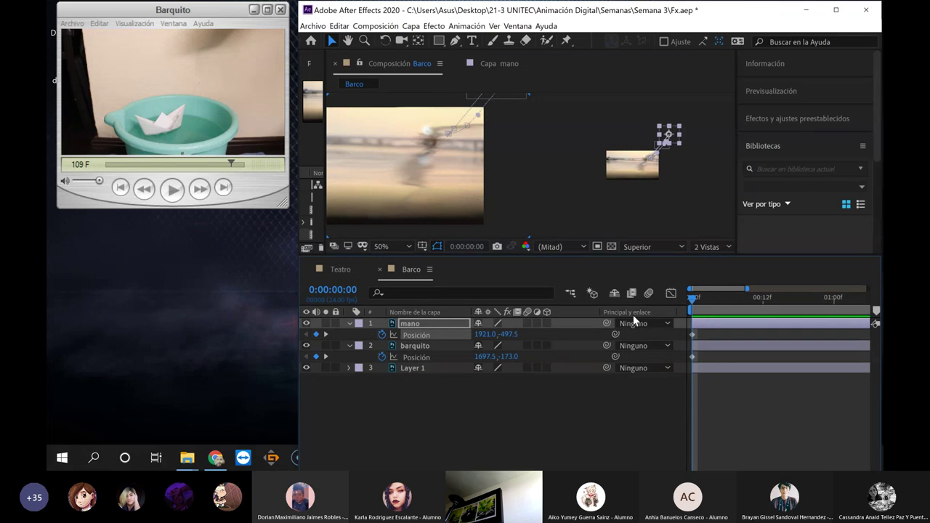
pyautogui.moveTo(704, 314)
pyautogui.mouseDown()
pyautogui.moveTo(868, 304)
pyautogui.moveTo(731, 320)
pyautogui.mouseUp()
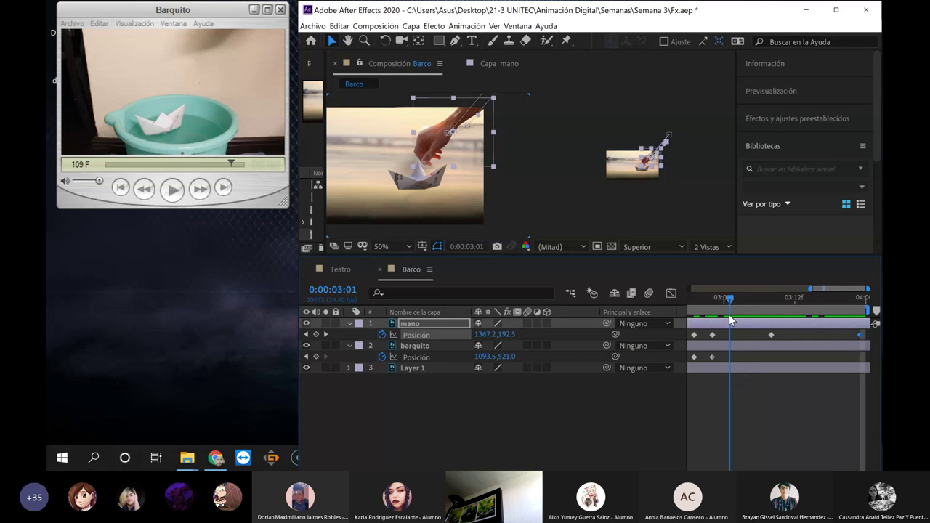
pyautogui.moveTo(730, 319); pyautogui.dragTo(718, 320)
pyautogui.moveTo(231, 164)
pyautogui.mouseDown()
pyautogui.moveTo(170, 164)
pyautogui.moveTo(214, 162)
pyautogui.mouseUp()
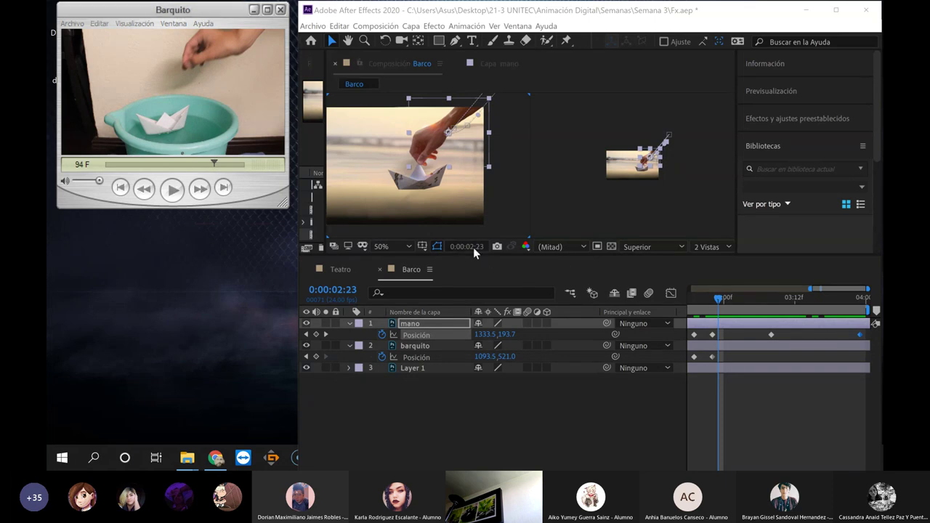
# At 0:00:03:22, drift the paper boat slightly left to 955.5,543.0
pyautogui.click(473, 247)
pyautogui.click(458, 279)
pyautogui.moveTo(453, 279); pyautogui.dragTo(473, 277)
pyautogui.write('0:')
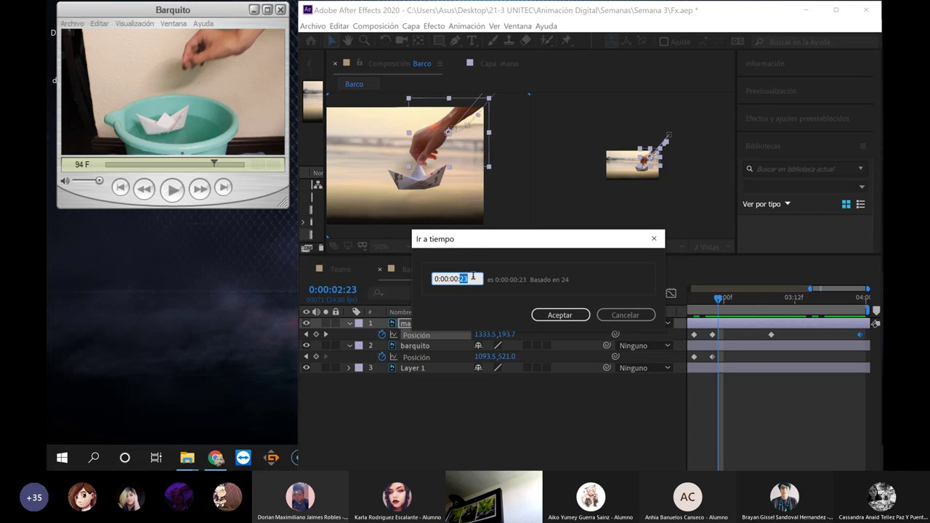
pyautogui.write('94')
pyautogui.press('Return')
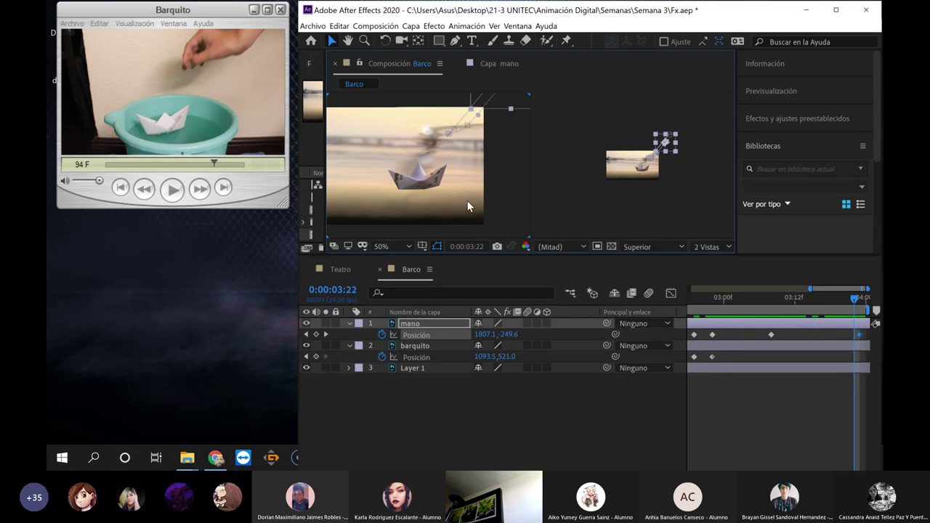
pyautogui.moveTo(417, 179); pyautogui.dragTo(395, 186)
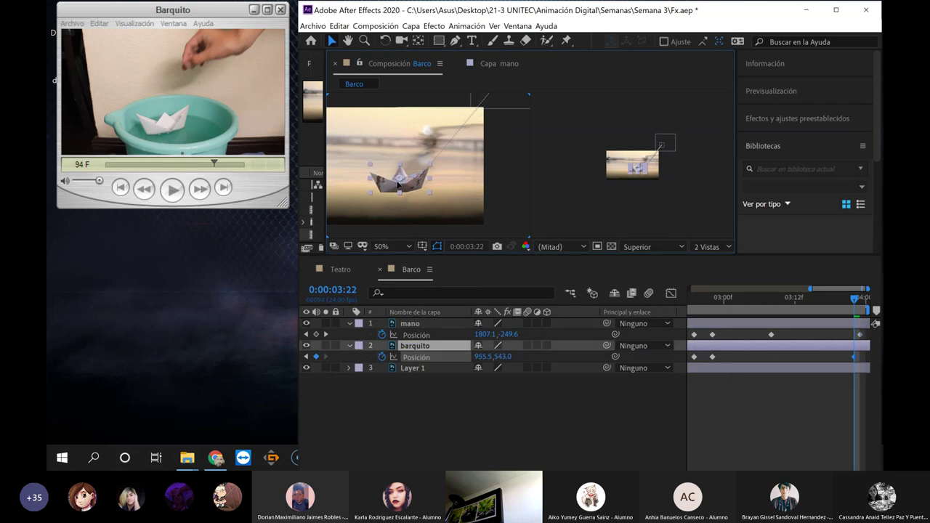
pyautogui.click(215, 165)
pyautogui.moveTo(213, 164); pyautogui.dragTo(249, 164)
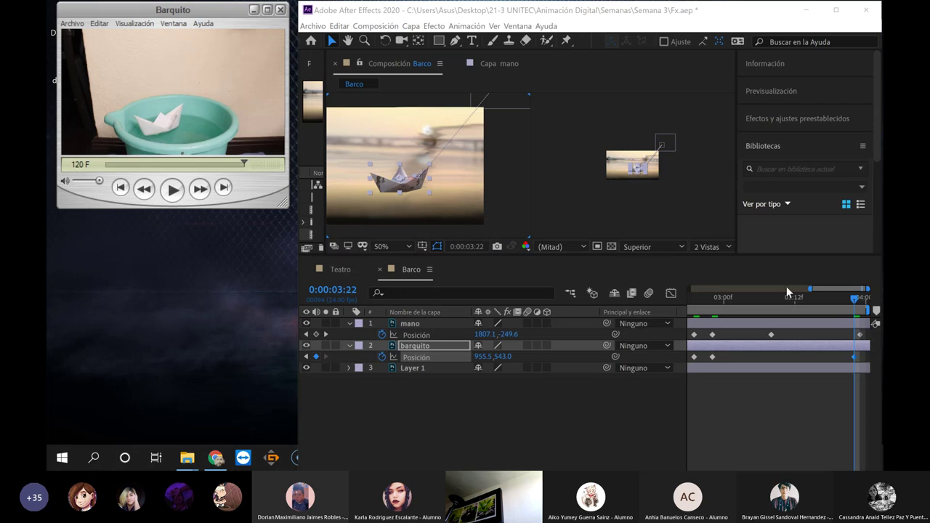
# Step forward one frame, then enter 0:00:04:00 in the Go to Time prompt
pyautogui.click(855, 302)
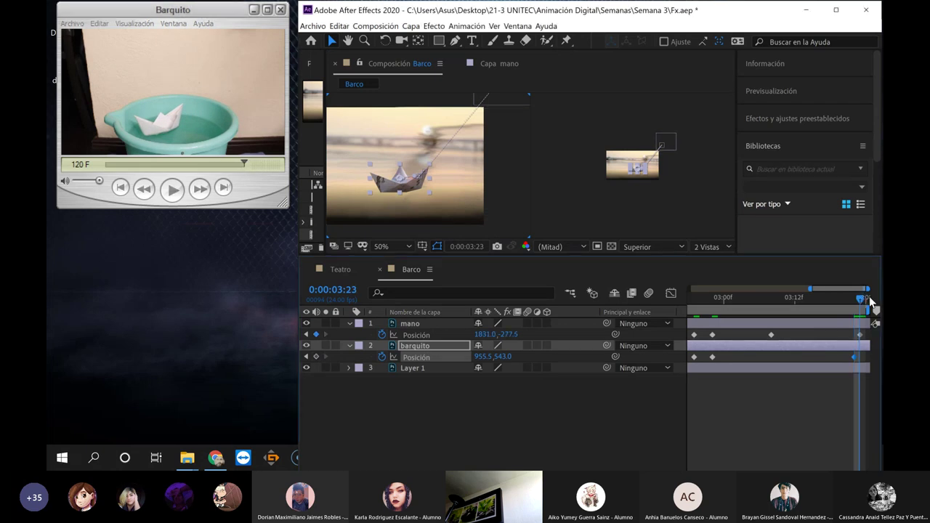
pyautogui.press('pagedown')
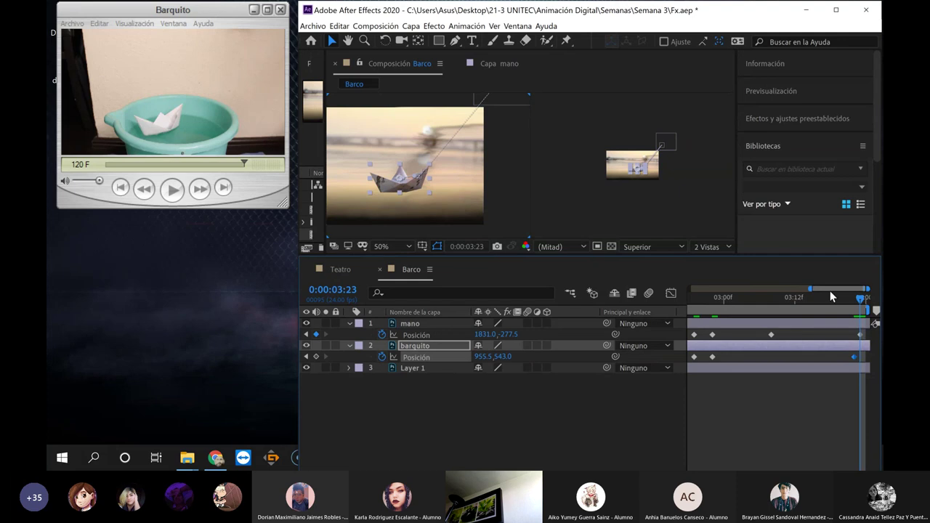
pyautogui.click(477, 248)
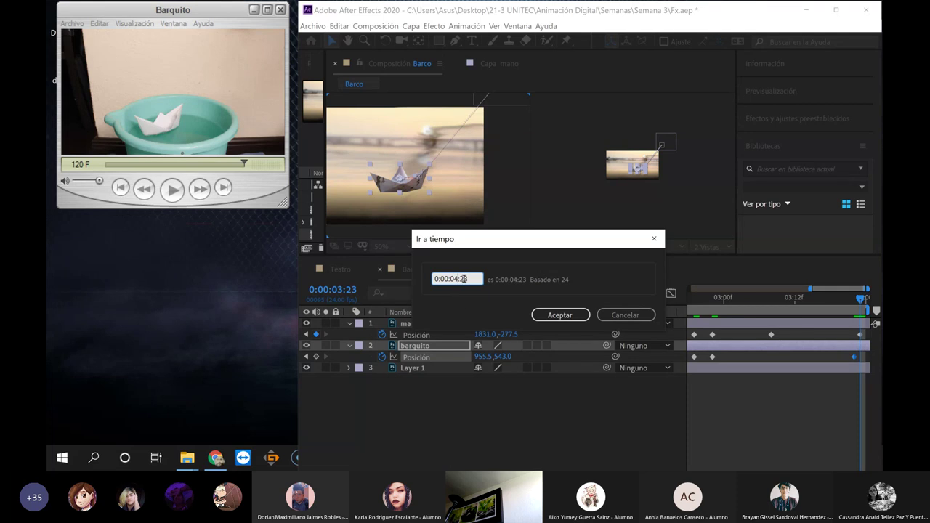
pyautogui.write('00')
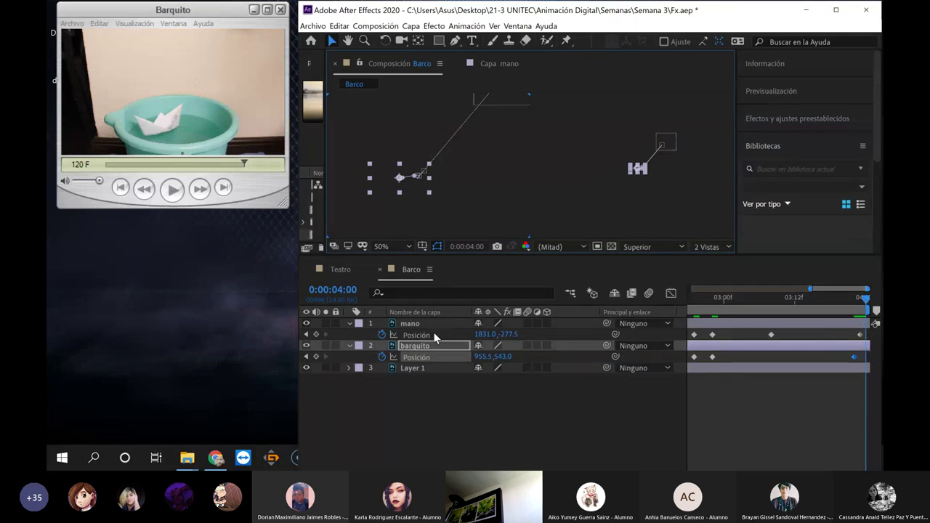
# At 0:00:03:23, shift the Layer 1 background slightly to the left
pyautogui.click(858, 369)
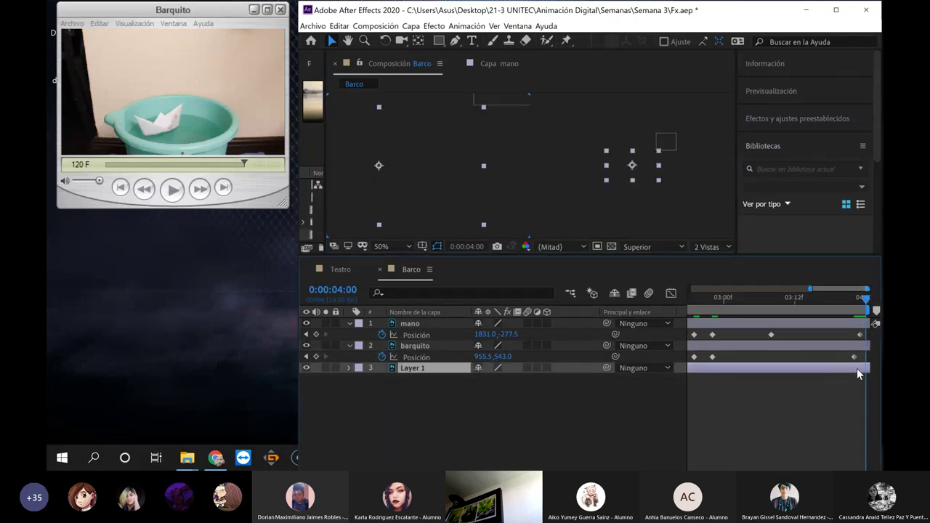
pyautogui.moveTo(867, 311); pyautogui.dragTo(863, 308)
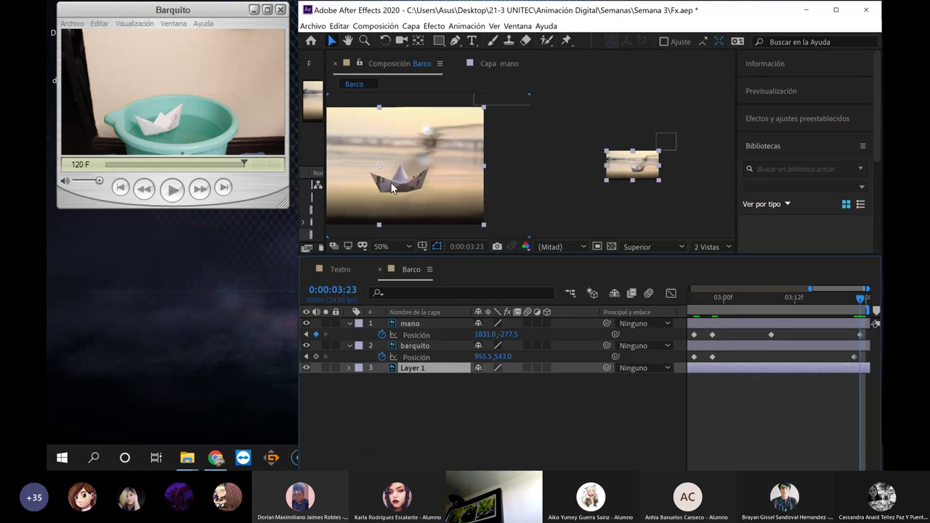
pyautogui.moveTo(392, 188); pyautogui.dragTo(401, 183)
pyautogui.press('Return')
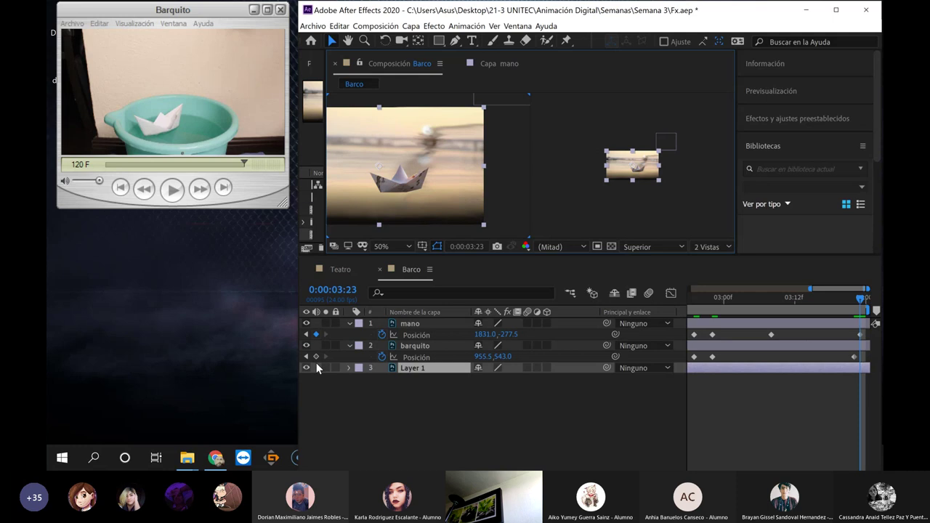
# Lock the background, then keyframe the barquito boat down-left to 823.5,577.0
pyautogui.click(335, 368)
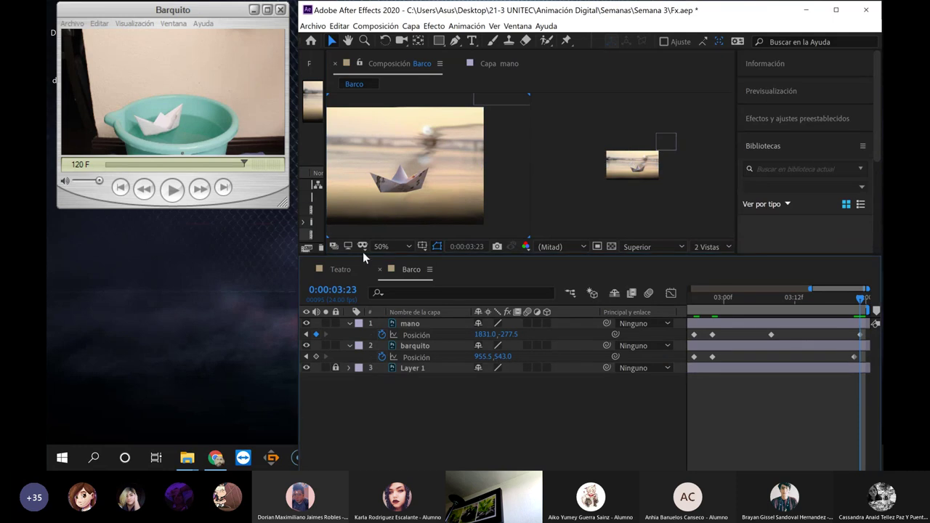
pyautogui.click(394, 188)
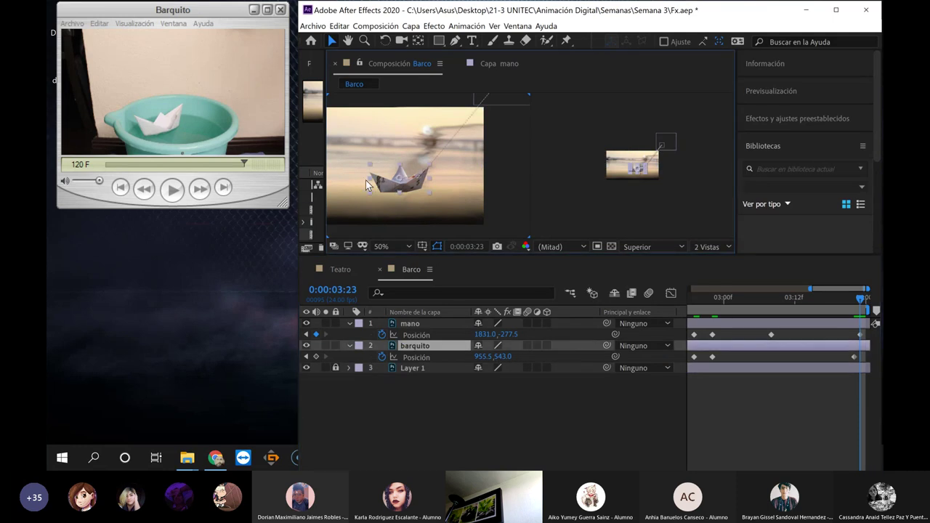
pyautogui.moveTo(379, 178); pyautogui.dragTo(356, 187)
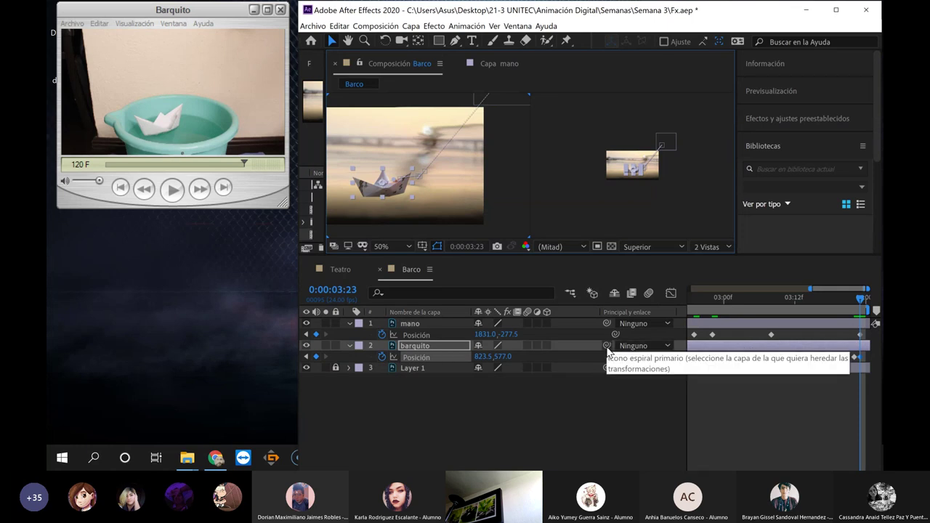
# Keyframe barquito Rotation from level at 3:08 to -7° at 3:23, then show Position again
pyautogui.press('r')
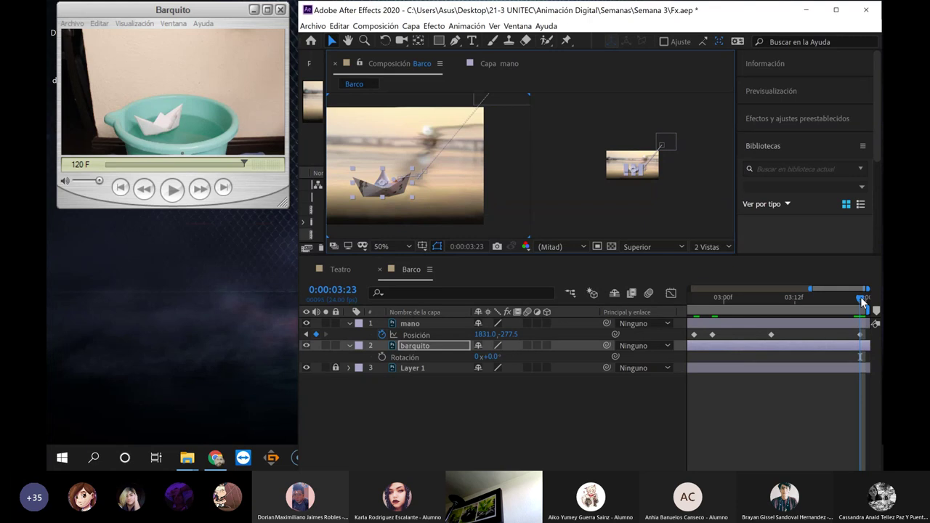
pyautogui.moveTo(863, 302); pyautogui.dragTo(773, 312)
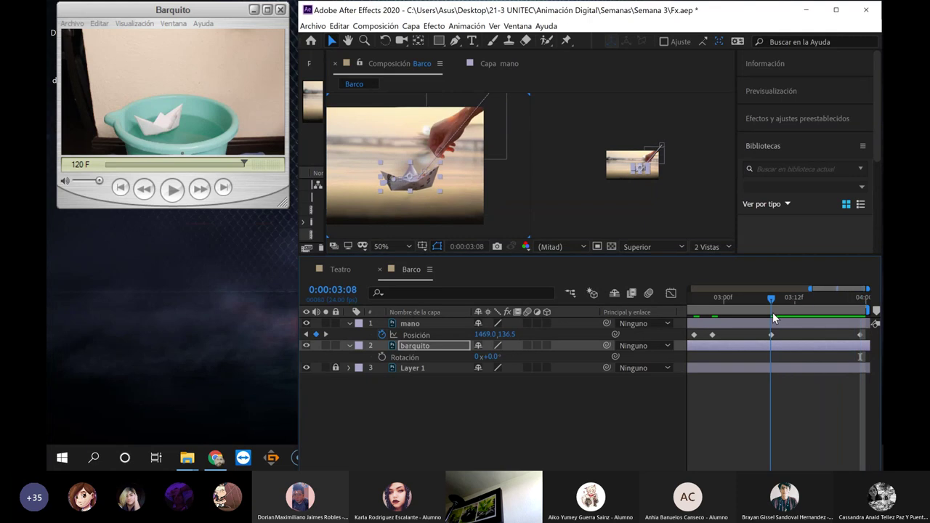
pyautogui.click(383, 357)
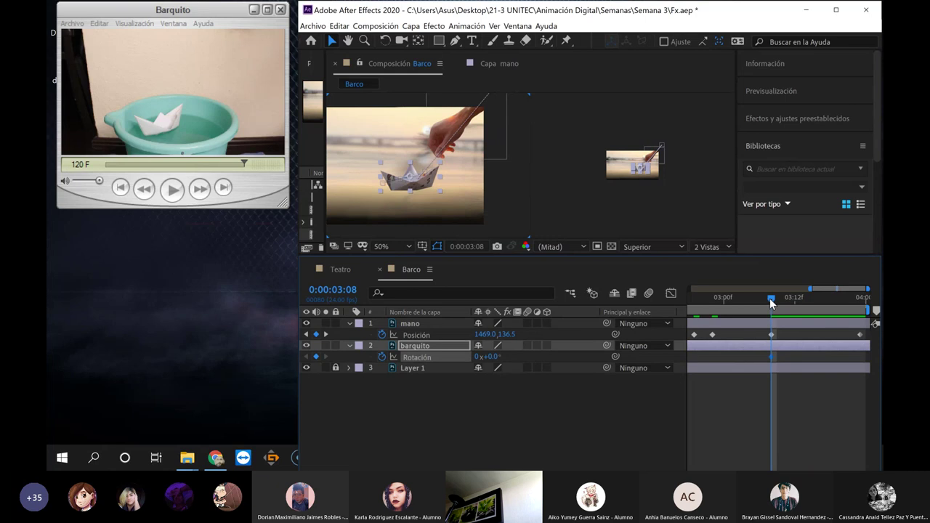
pyautogui.moveTo(770, 298); pyautogui.dragTo(873, 308)
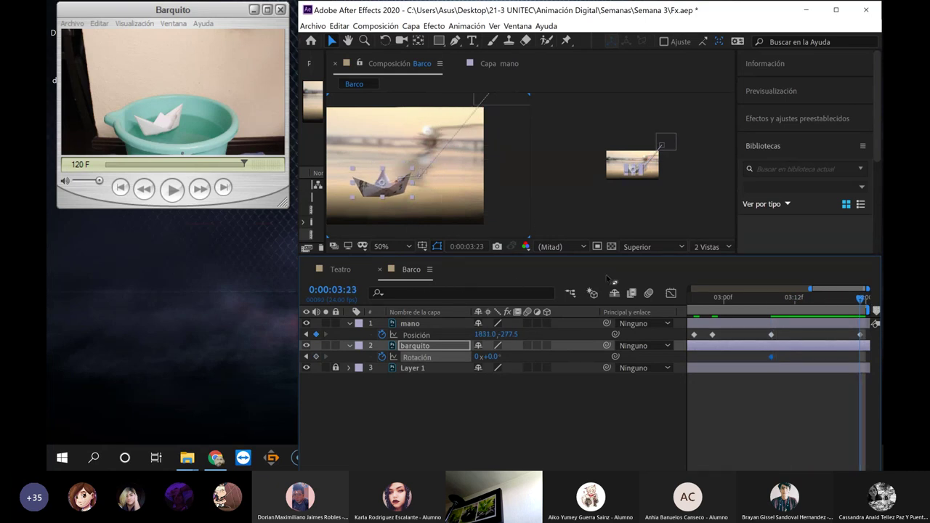
pyautogui.moveTo(491, 357); pyautogui.dragTo(481, 357)
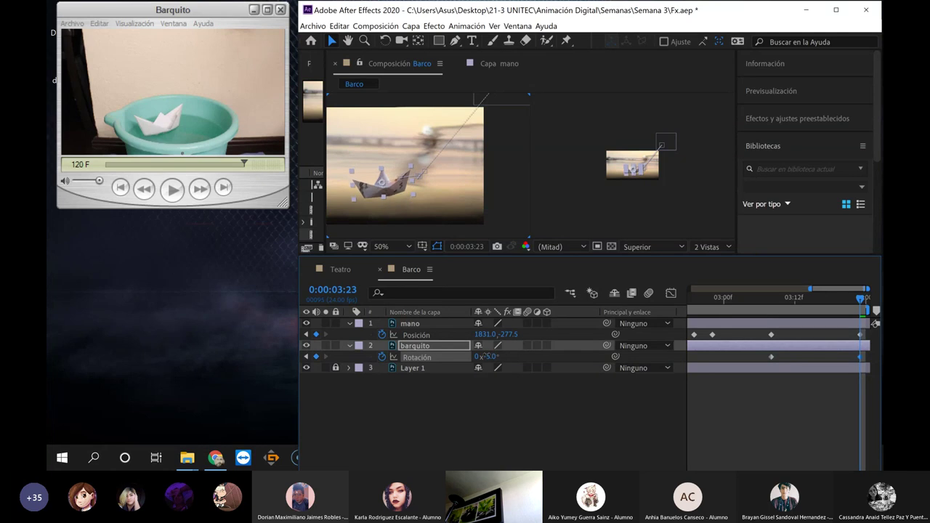
pyautogui.moveTo(482, 356); pyautogui.dragTo(485, 356)
pyautogui.moveTo(860, 299)
pyautogui.mouseDown()
pyautogui.moveTo(760, 303)
pyautogui.moveTo(858, 308)
pyautogui.mouseUp()
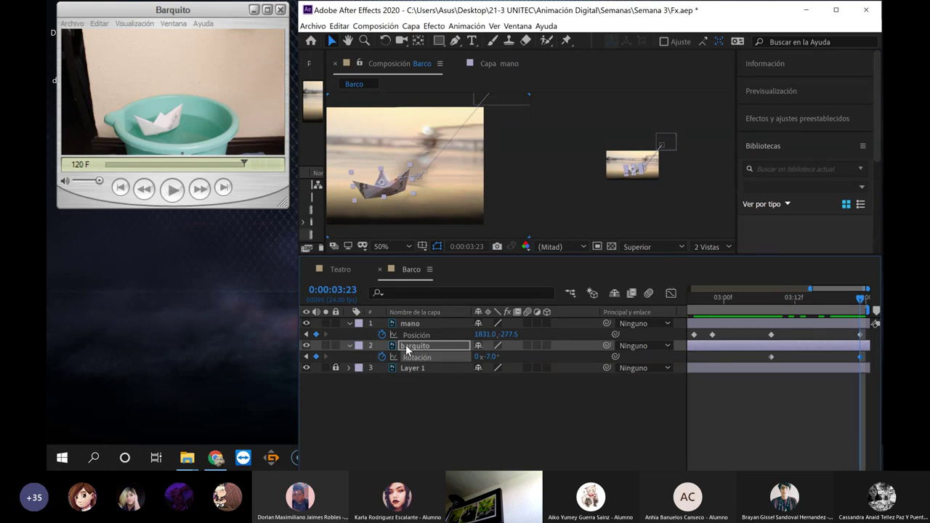
pyautogui.press('p')
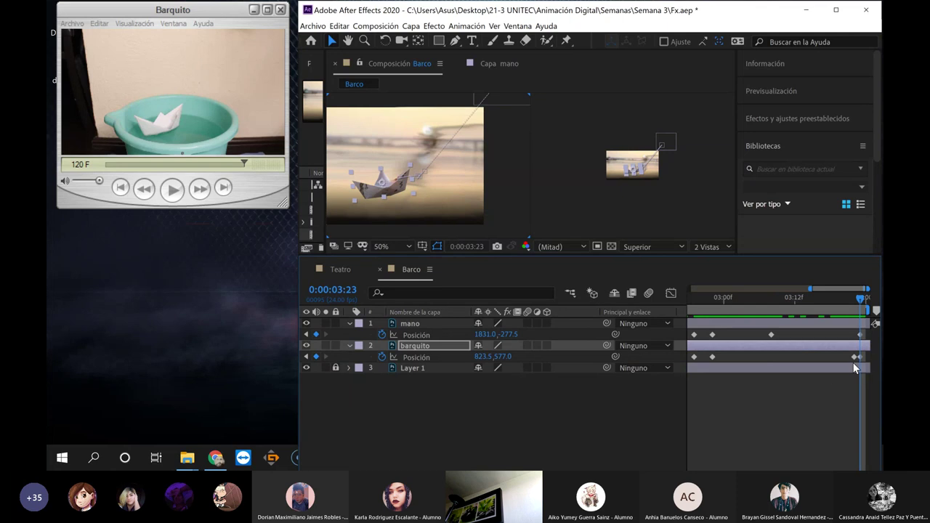
# Move the boat's last Position keyframe from 3:23 to 3:22
pyautogui.moveTo(861, 299)
pyautogui.mouseDown()
pyautogui.moveTo(829, 314)
pyautogui.moveTo(729, 324)
pyautogui.moveTo(872, 323)
pyautogui.moveTo(856, 332)
pyautogui.mouseUp()
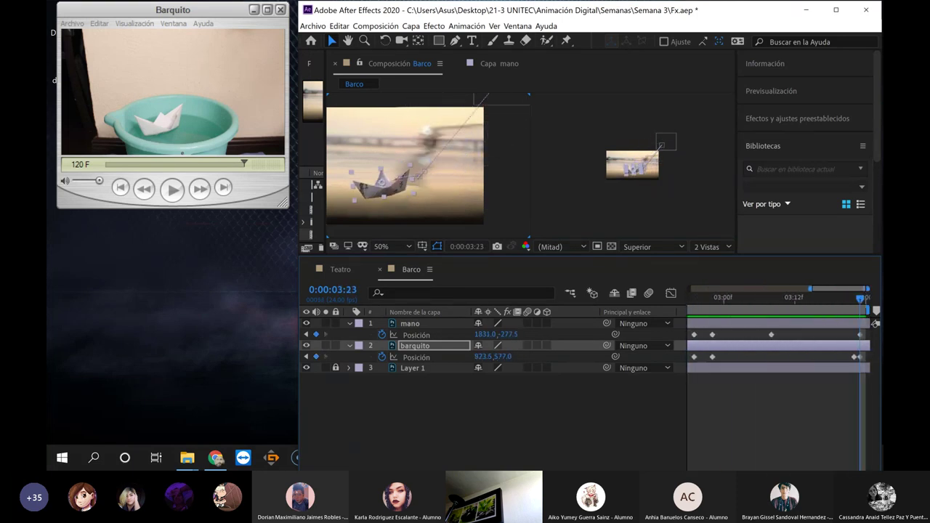
pyautogui.click(853, 357)
pyautogui.press('Delete')
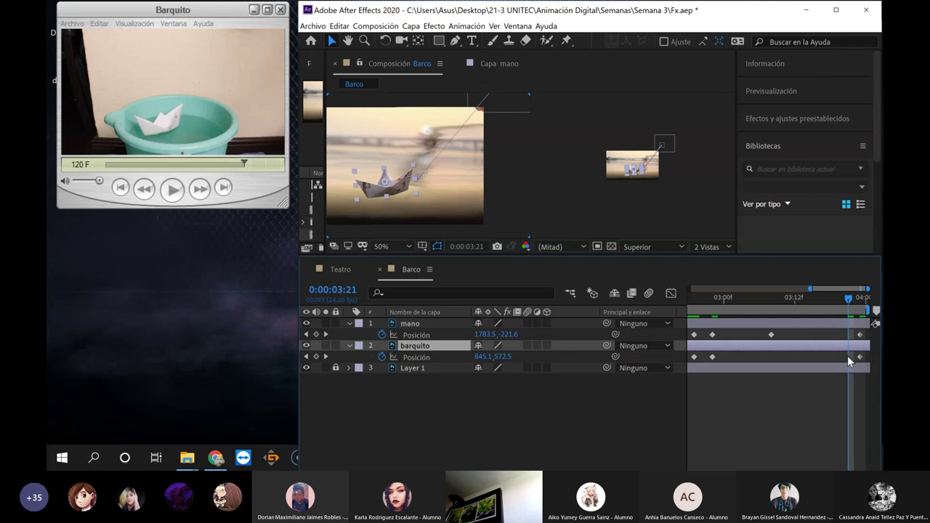
pyautogui.hotkey('ctrl', 'z')
pyautogui.click(854, 300)
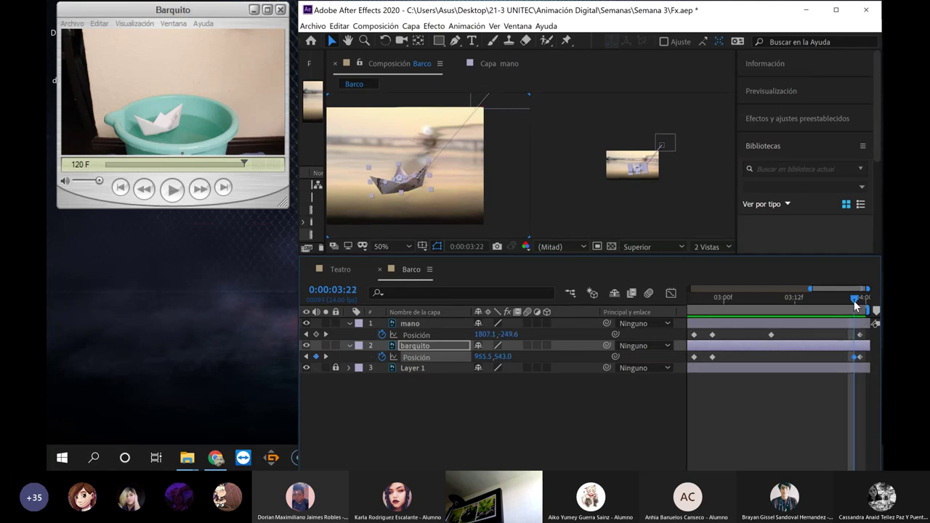
pyautogui.moveTo(854, 300)
pyautogui.mouseDown()
pyautogui.moveTo(862, 305)
pyautogui.moveTo(839, 313)
pyautogui.moveTo(721, 319)
pyautogui.mouseUp()
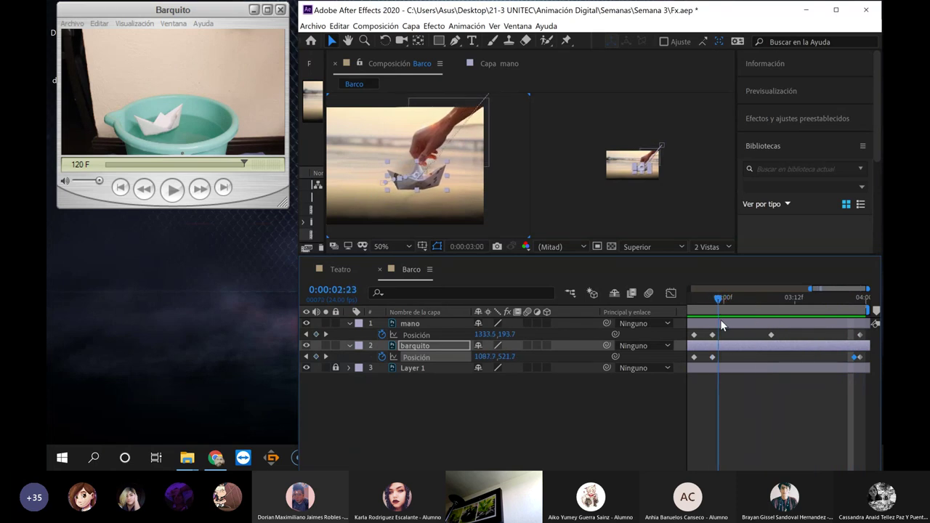
pyautogui.moveTo(722, 322); pyautogui.dragTo(771, 321)
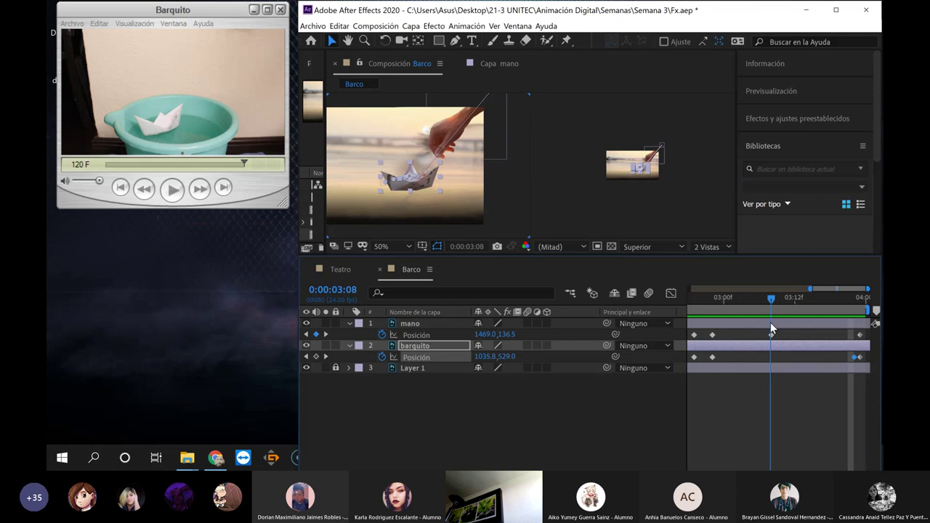
pyautogui.moveTo(854, 357)
pyautogui.mouseDown()
pyautogui.moveTo(758, 358)
pyautogui.moveTo(771, 357)
pyautogui.mouseUp()
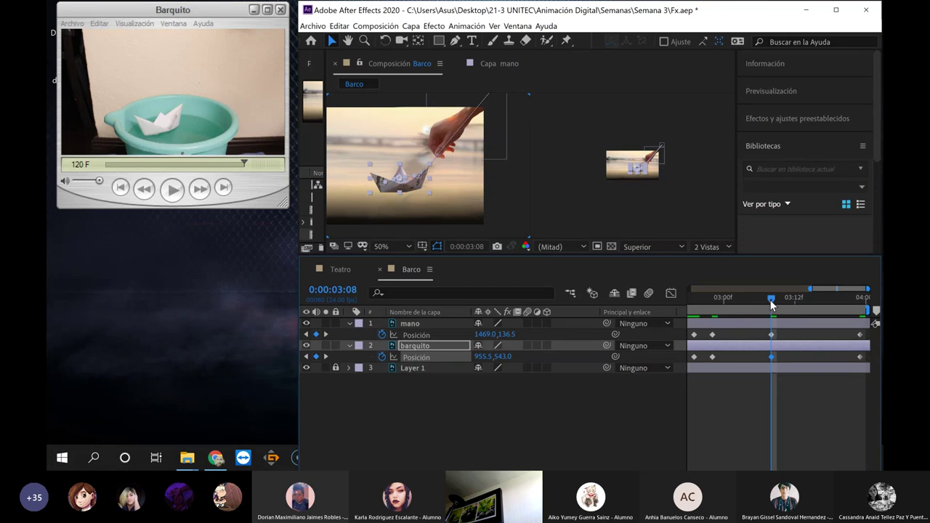
# Slide the boat right under the hand, adding a Position keyframe at 3:02
pyautogui.moveTo(769, 300)
pyautogui.mouseDown()
pyautogui.moveTo(706, 308)
pyautogui.moveTo(771, 312)
pyautogui.mouseUp()
pyautogui.moveTo(399, 188); pyautogui.dragTo(432, 182)
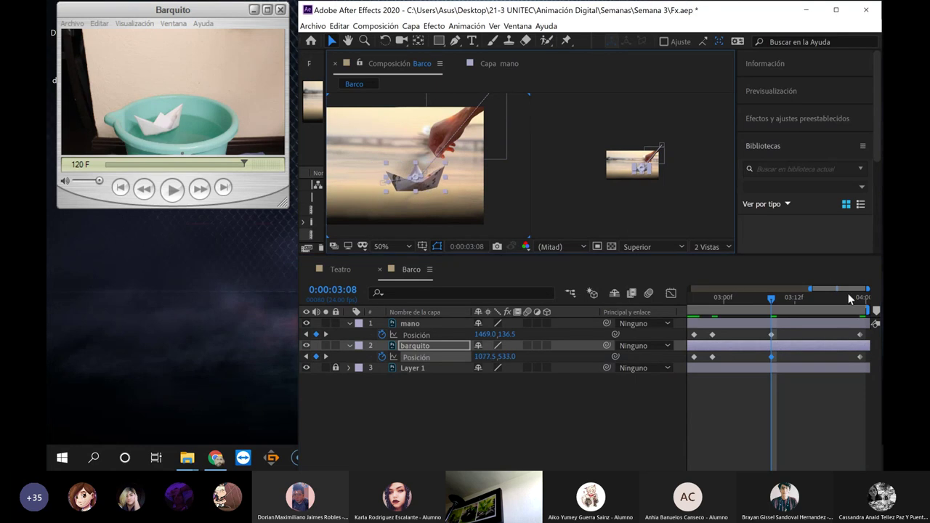
pyautogui.moveTo(772, 298)
pyautogui.mouseDown()
pyautogui.moveTo(719, 309)
pyautogui.moveTo(734, 303)
pyautogui.mouseUp()
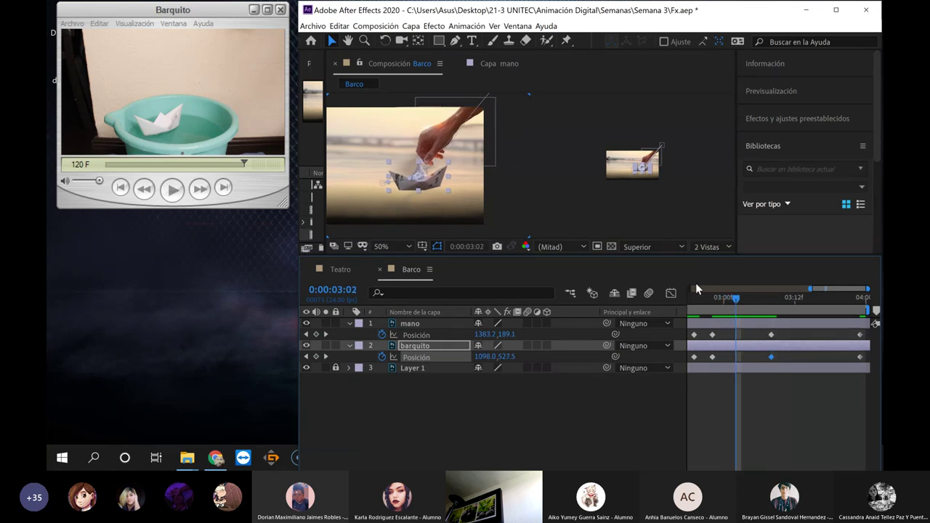
pyautogui.moveTo(424, 173); pyautogui.dragTo(428, 172)
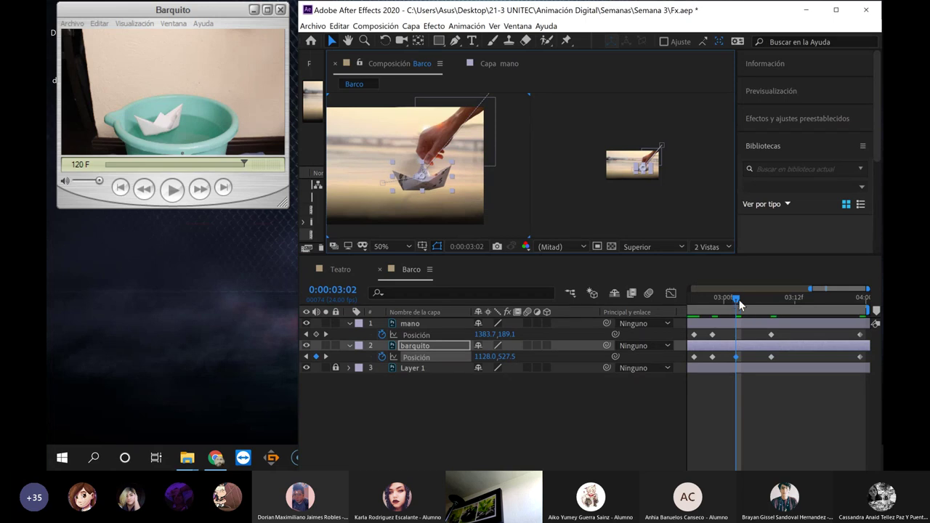
pyautogui.moveTo(739, 299)
pyautogui.mouseDown()
pyautogui.moveTo(720, 298)
pyautogui.moveTo(736, 298)
pyautogui.mouseUp()
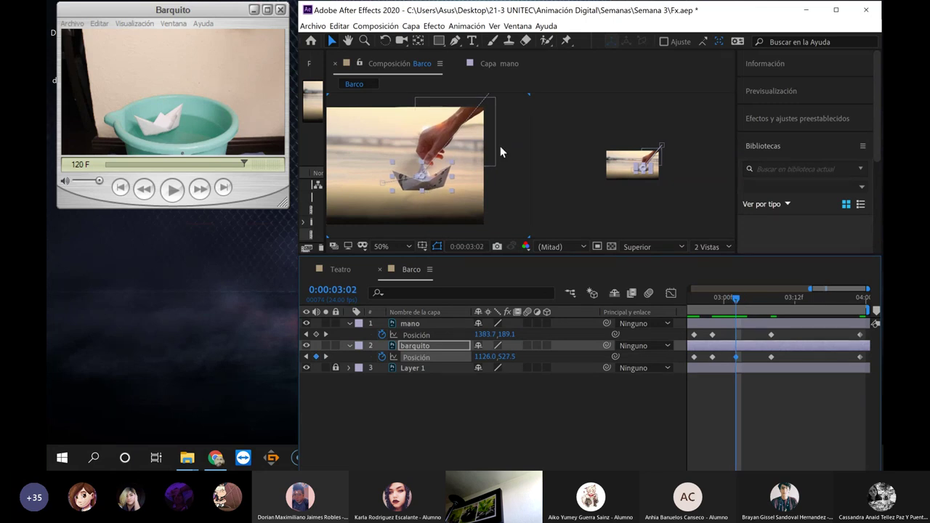
pyautogui.press('Left')
pyautogui.press('Left')
pyautogui.press('Left')
pyautogui.press('Left')
pyautogui.press('Left')
pyautogui.press('Left')
pyautogui.press('Left')
pyautogui.press('Left')
pyautogui.press('Left')
pyautogui.press('Left')
pyautogui.press('Left')
pyautogui.press('Left')
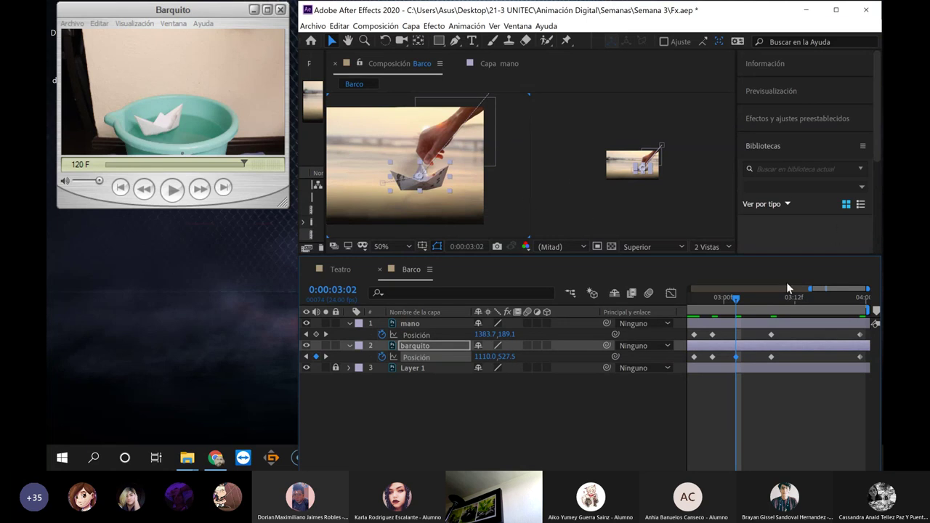
pyautogui.moveTo(736, 297)
pyautogui.mouseDown()
pyautogui.moveTo(717, 300)
pyautogui.moveTo(745, 298)
pyautogui.moveTo(693, 305)
pyautogui.moveTo(870, 308)
pyautogui.mouseUp()
pyautogui.moveTo(807, 316)
pyautogui.mouseDown()
pyautogui.moveTo(701, 311)
pyautogui.moveTo(855, 321)
pyautogui.moveTo(720, 313)
pyautogui.mouseUp()
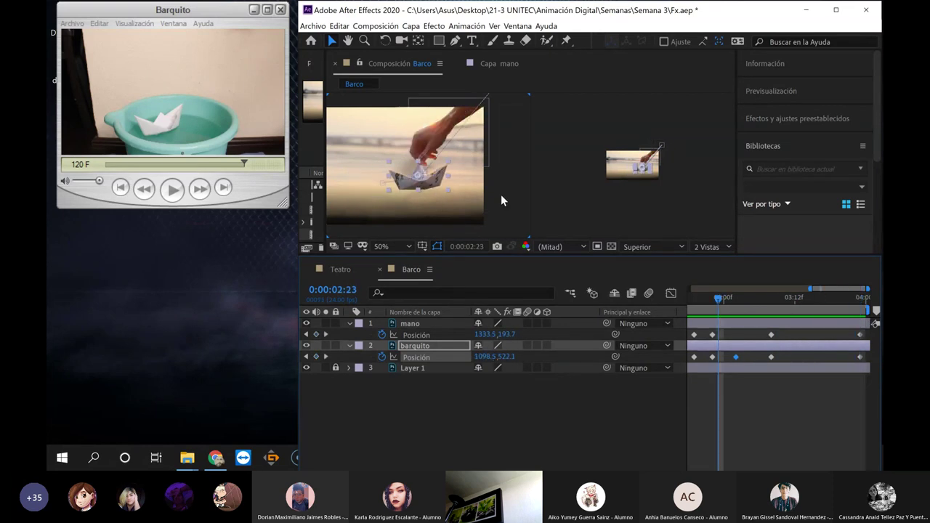
# Save the project and add the Barco composition to the Render Queue
pyautogui.click(313, 26)
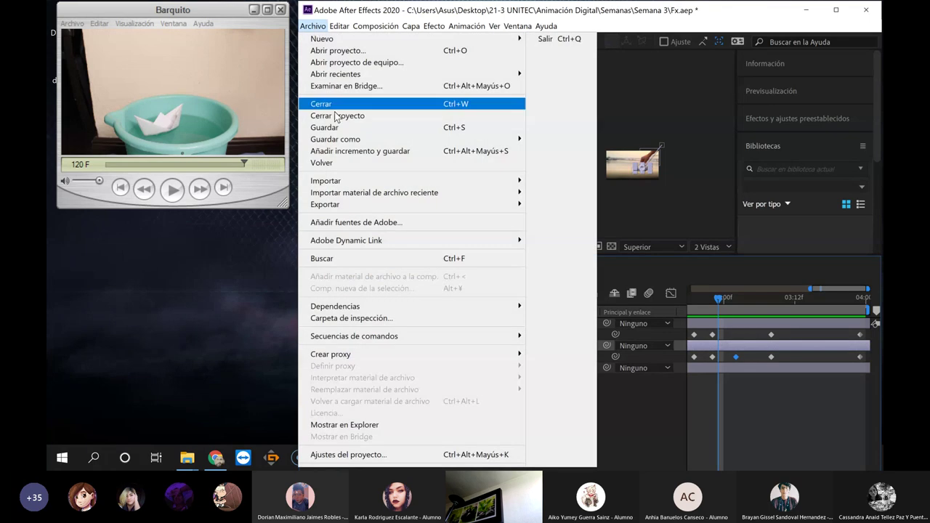
pyautogui.click(334, 129)
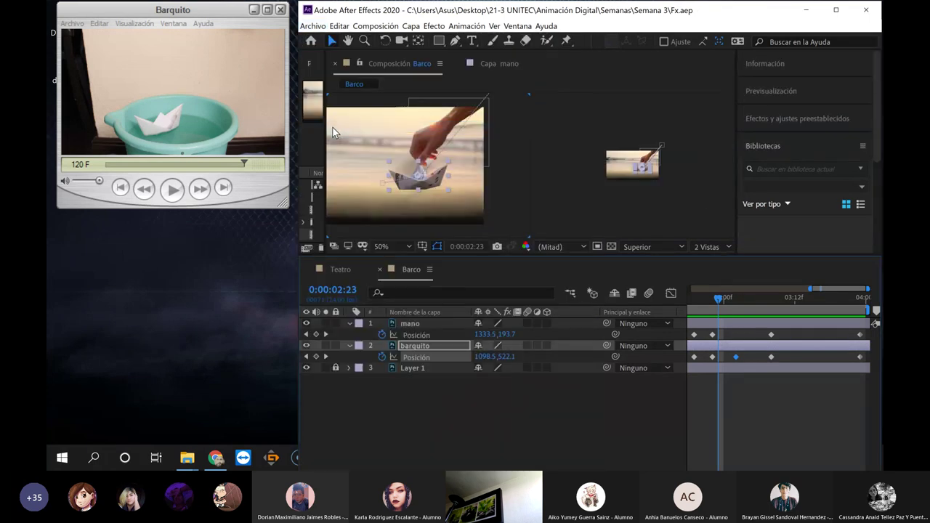
pyautogui.click(455, 397)
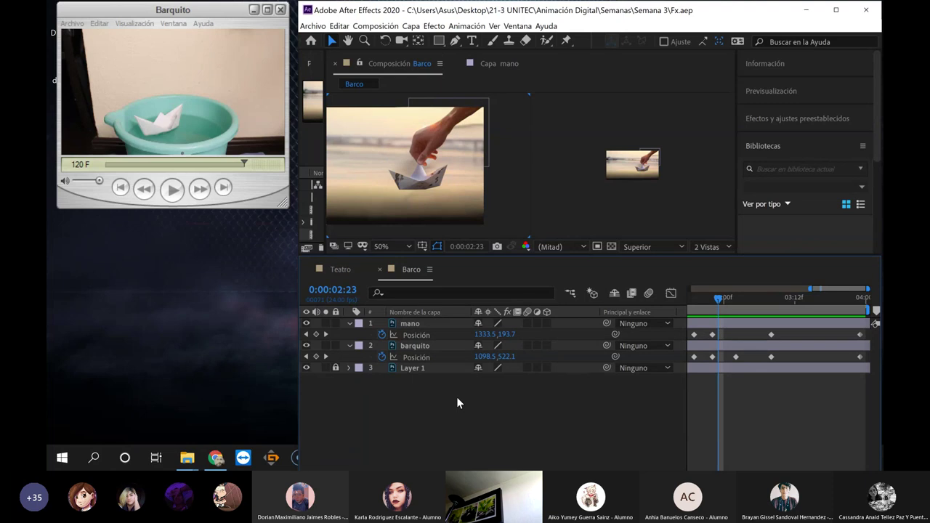
pyautogui.hotkey('ctrl', 'm')
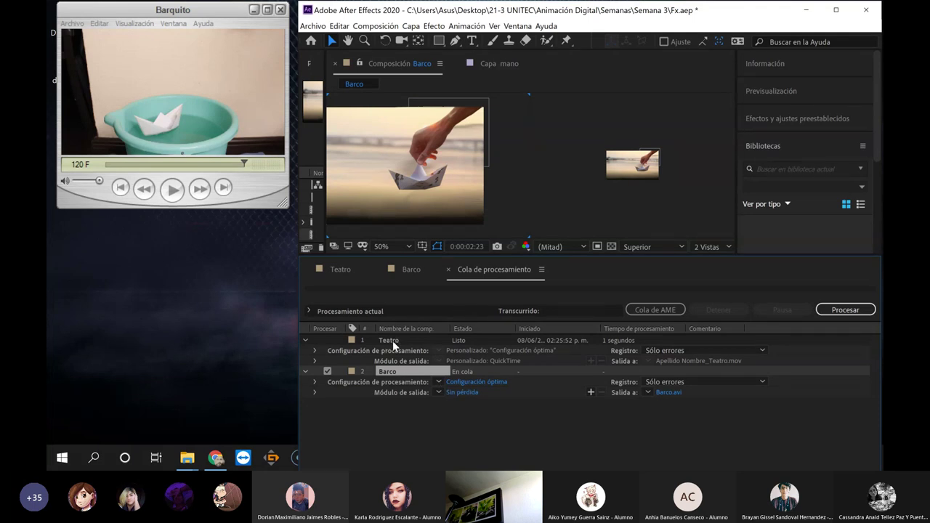
# Set Barco's output module to QuickTime with the Animación codec
pyautogui.click(472, 380)
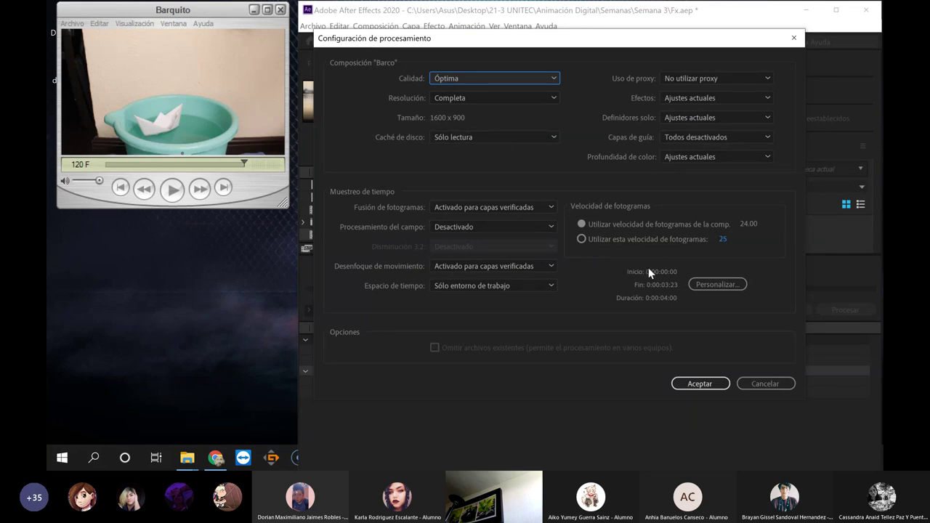
pyautogui.click(700, 383)
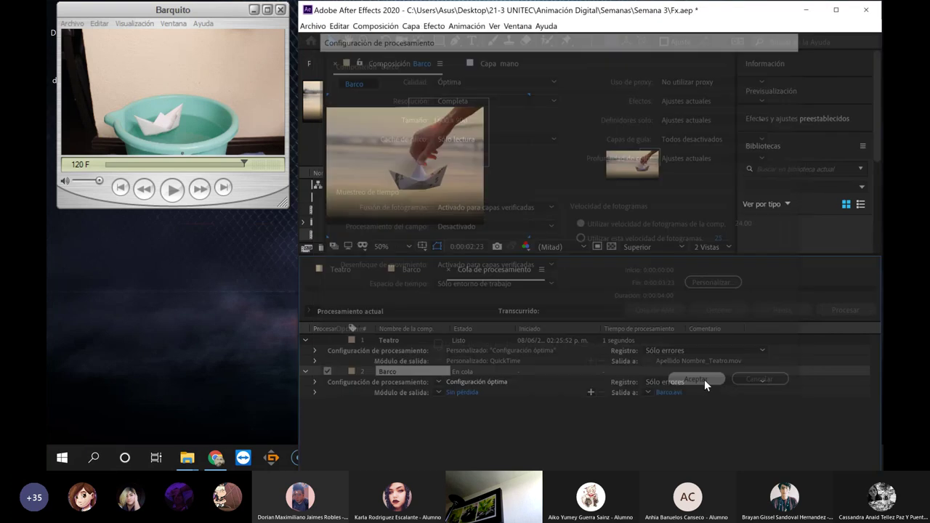
pyautogui.click(467, 393)
pyautogui.click(486, 101)
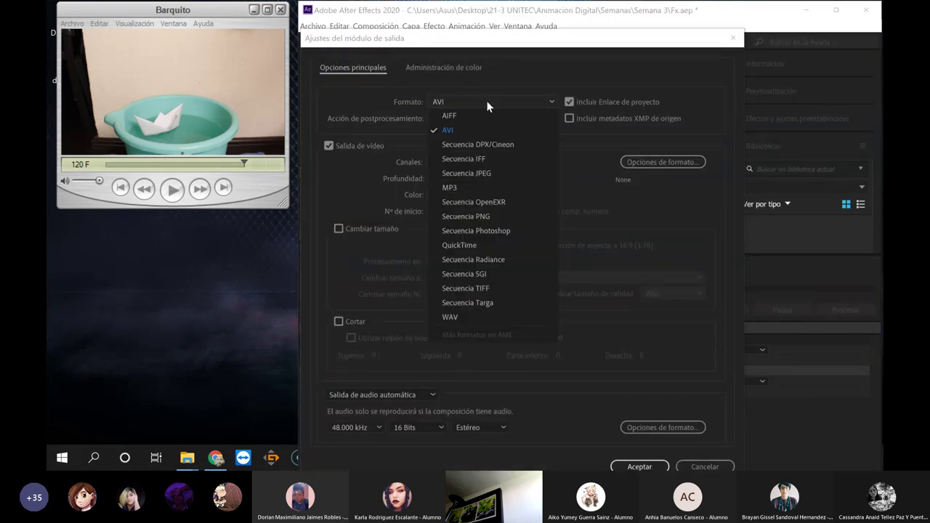
pyautogui.click(457, 245)
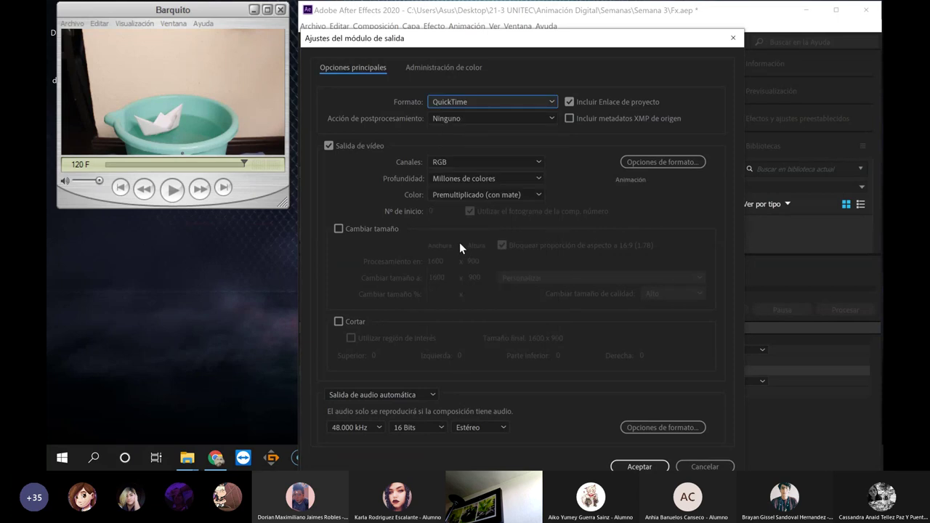
pyautogui.click(652, 163)
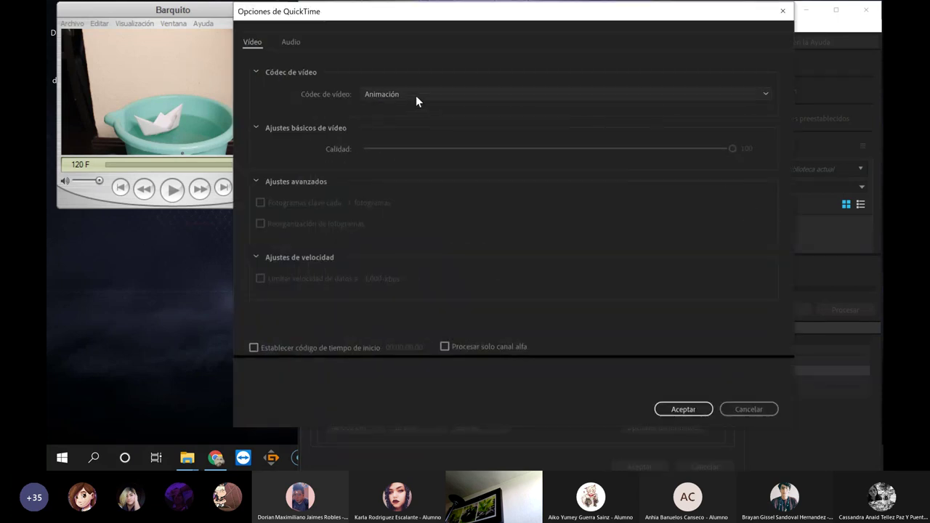
pyautogui.click(679, 410)
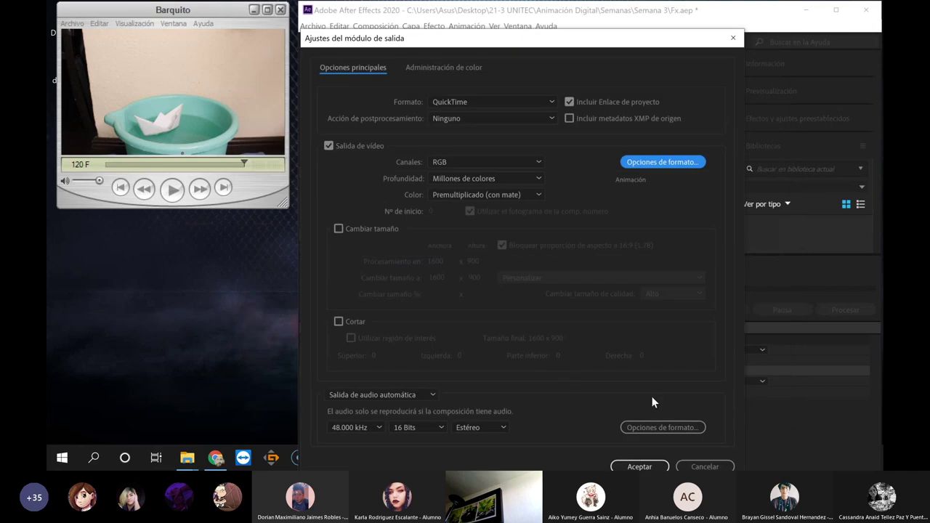
pyautogui.click(639, 466)
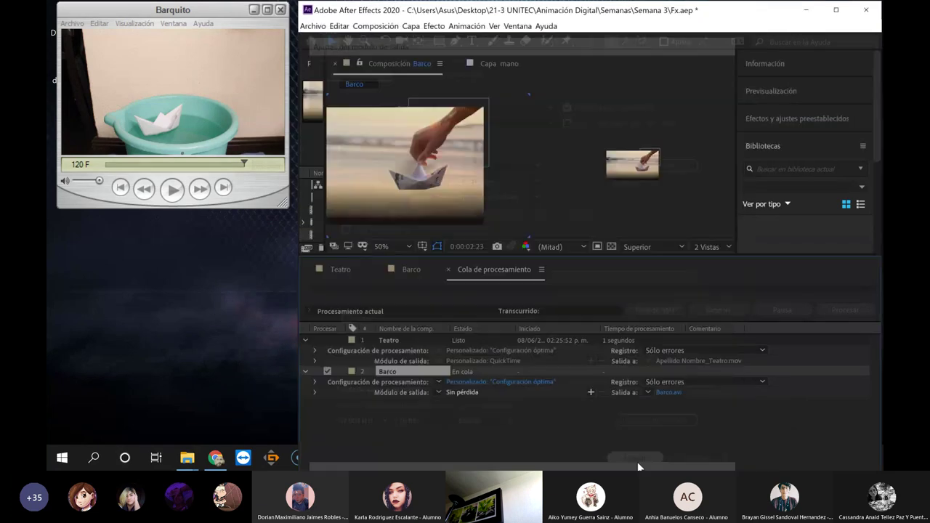
# Save the output as Barco.mov and render the Barco composition
pyautogui.click(672, 392)
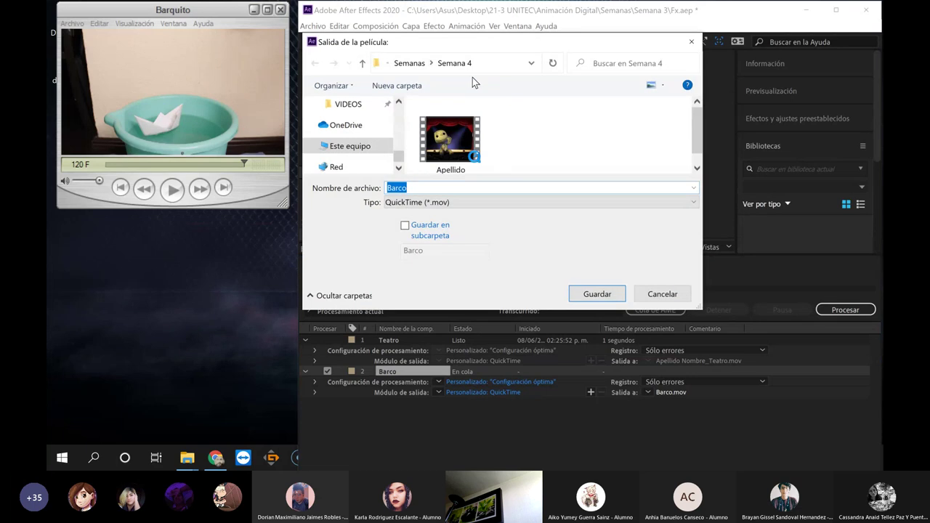
pyautogui.click(589, 300)
pyautogui.click(834, 310)
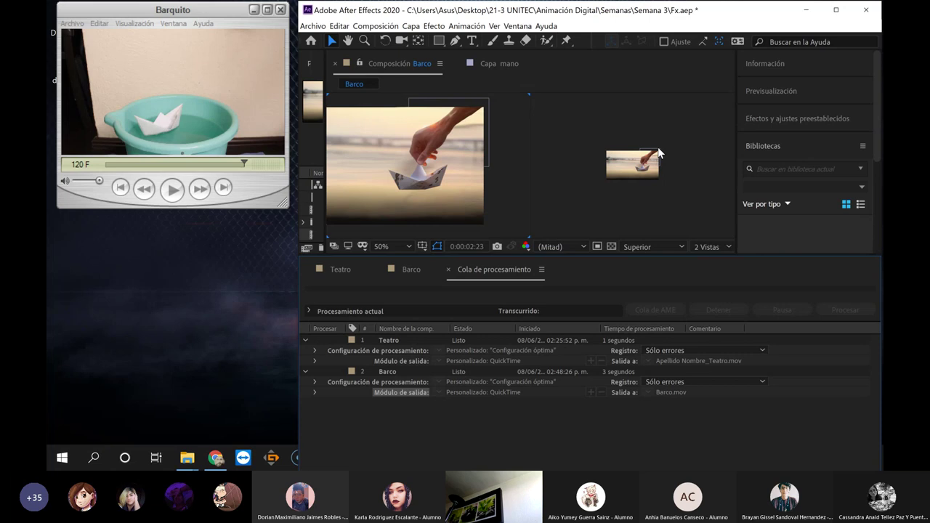
# Close the Render Queue and the Barco comp, then widen the Project panel
pyautogui.click(313, 26)
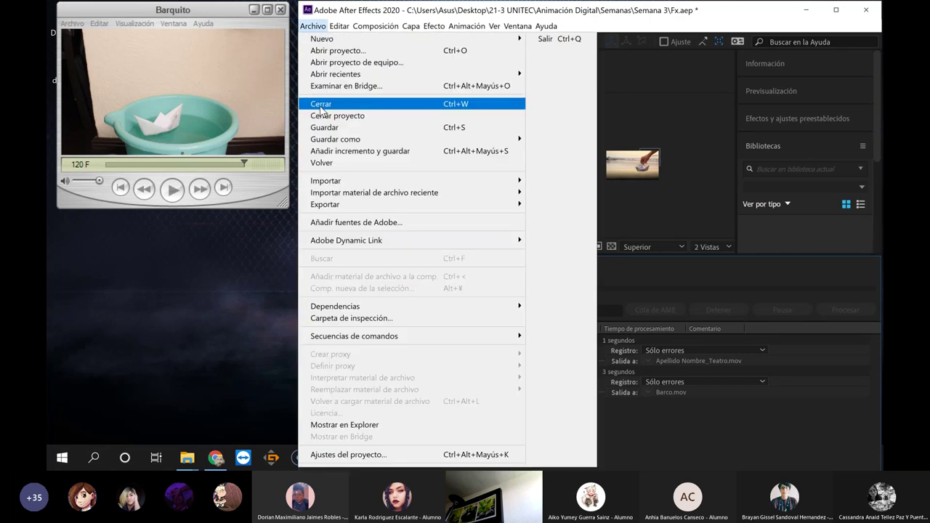
pyautogui.click(321, 101)
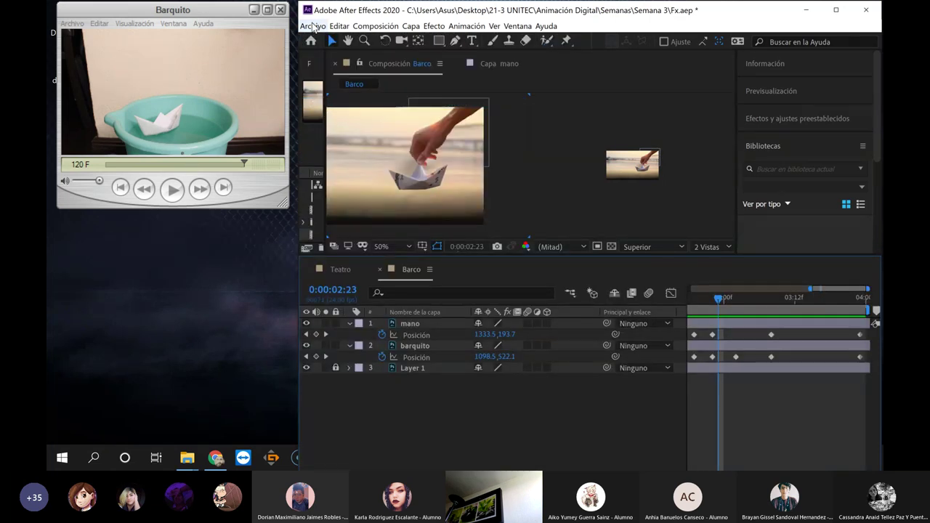
pyautogui.click(313, 26)
pyautogui.click(320, 107)
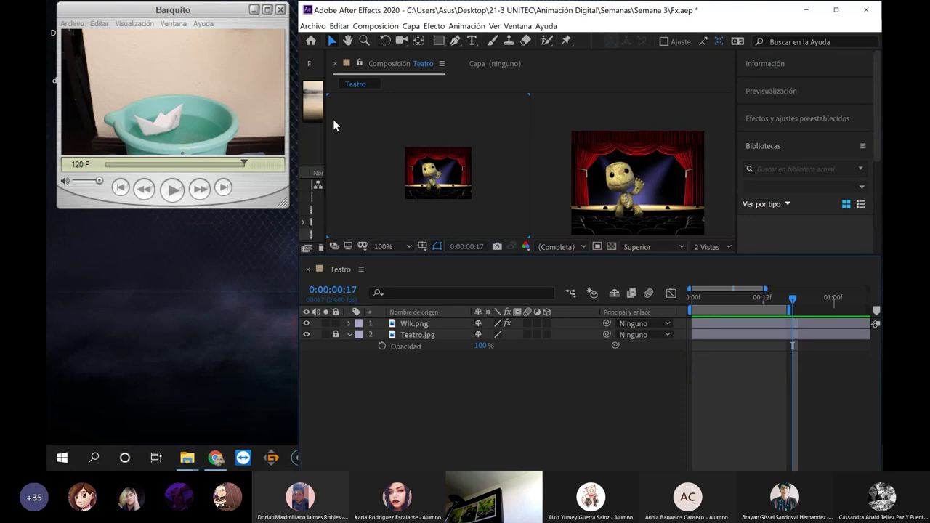
pyautogui.moveTo(327, 122); pyautogui.dragTo(462, 131)
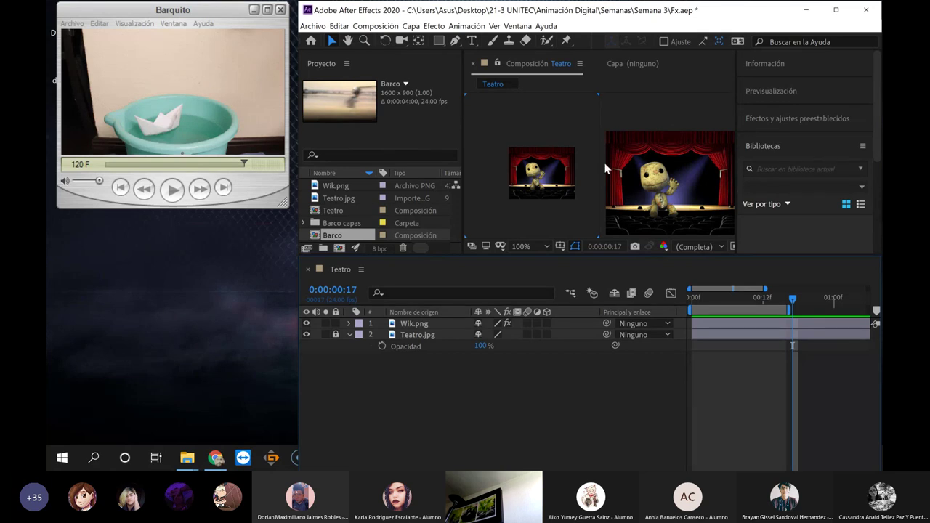
# Open Guardar como and begin editing the project file name
pyautogui.click(312, 26)
pyautogui.moveTo(333, 142)
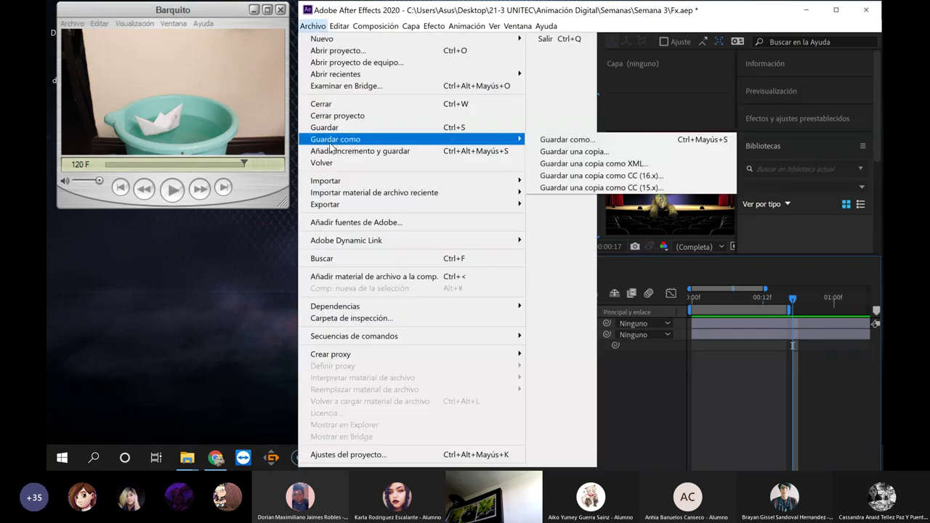
pyautogui.click(582, 139)
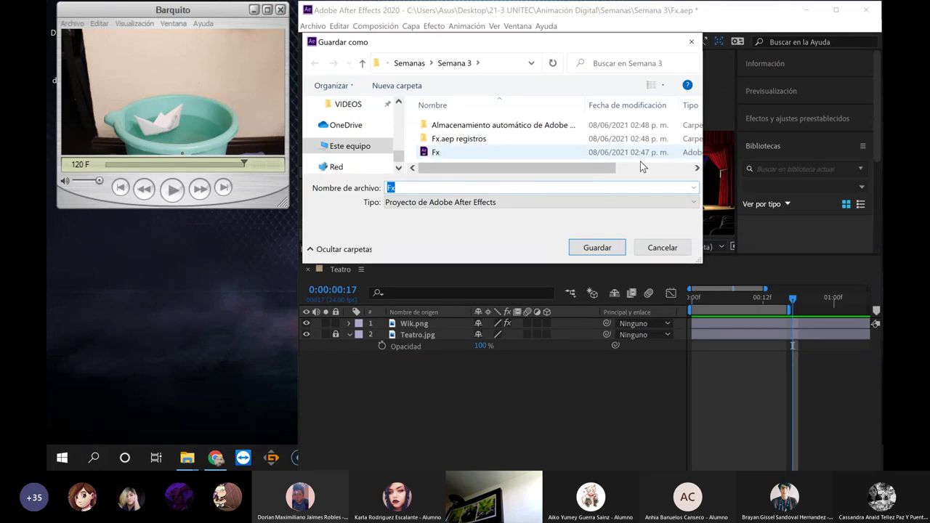
pyautogui.moveTo(605, 168)
pyautogui.mouseDown()
pyautogui.moveTo(712, 173)
pyautogui.moveTo(527, 172)
pyautogui.mouseUp()
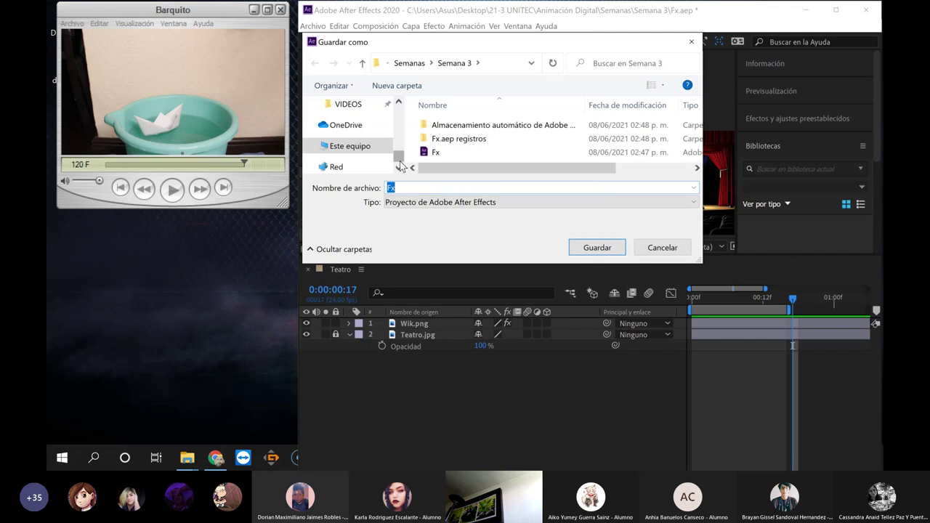
pyautogui.click(402, 188)
pyautogui.write('.a')
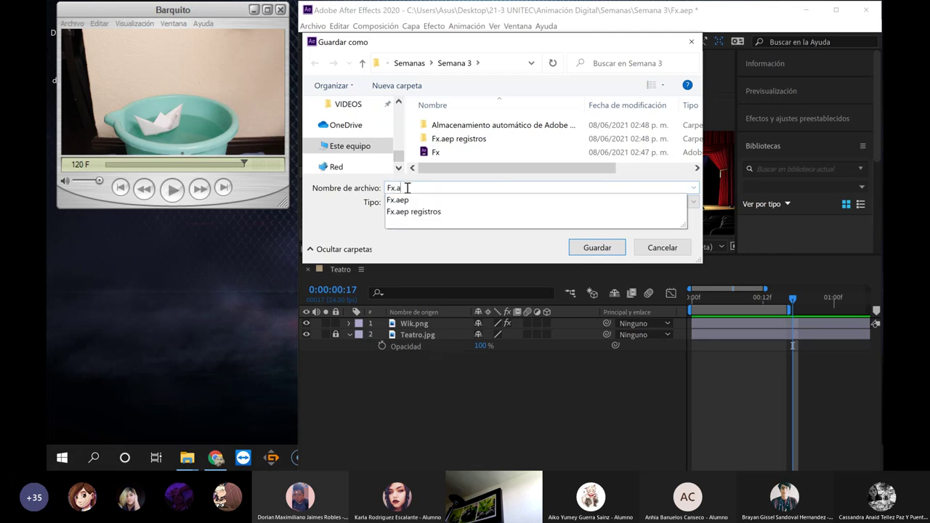
pyautogui.write('f')
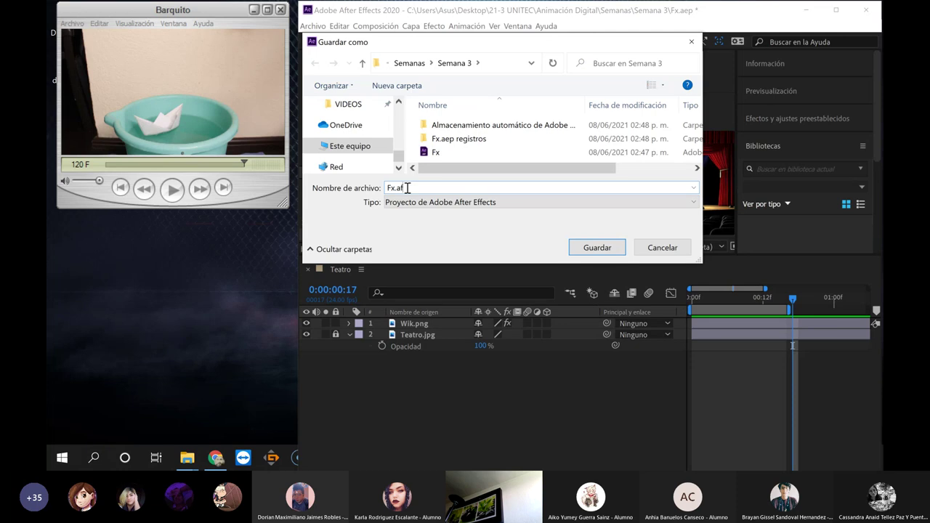
pyautogui.write('x')
pyautogui.press('BackSpace')
pyautogui.write('efx')
# Correct the file name to Fx and save over the existing Fx.aep
pyautogui.moveTo(396, 187); pyautogui.dragTo(434, 190)
pyautogui.press('BackSpace')
pyautogui.press('BackSpace')
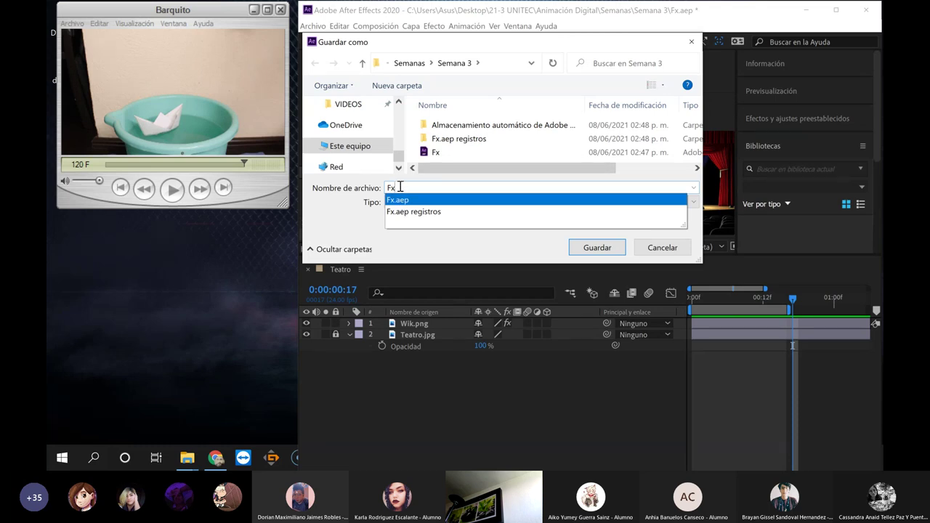
pyautogui.write('a')
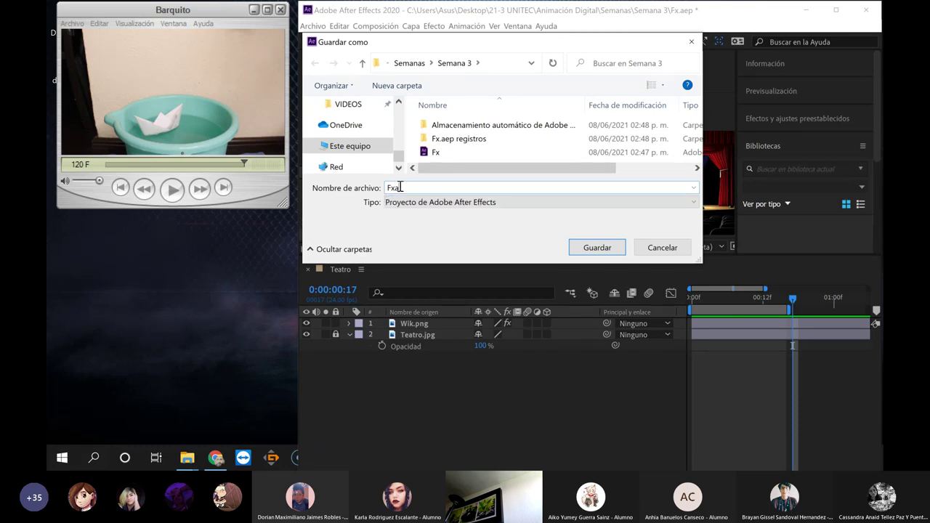
pyautogui.write('ep')
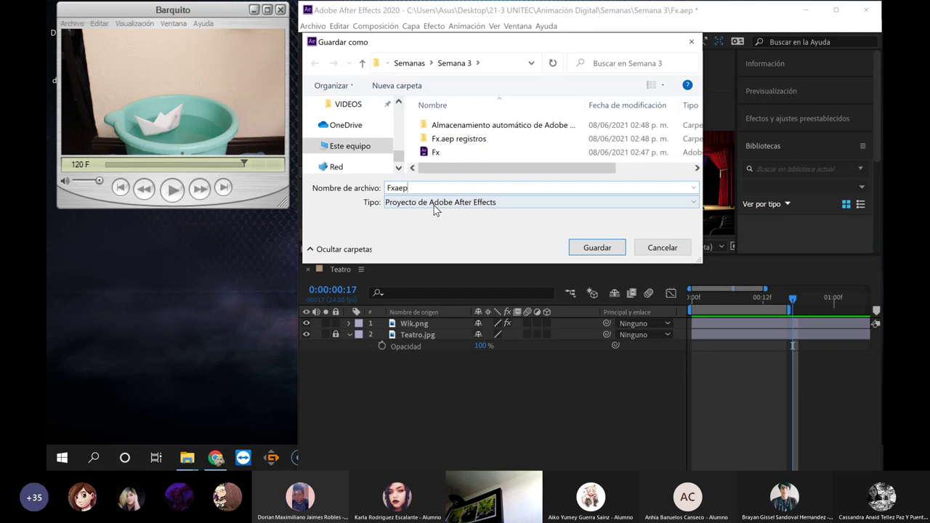
pyautogui.click(396, 188)
pyautogui.write('.')
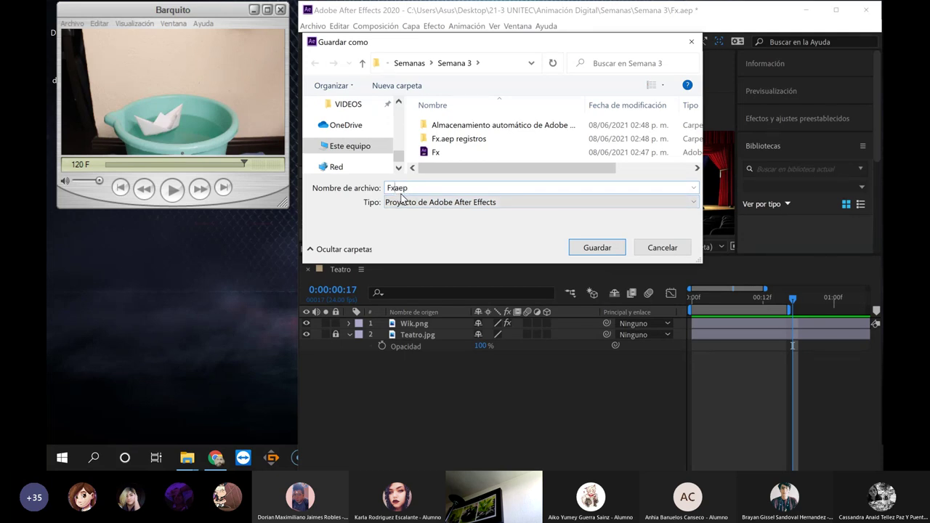
pyautogui.write('.')
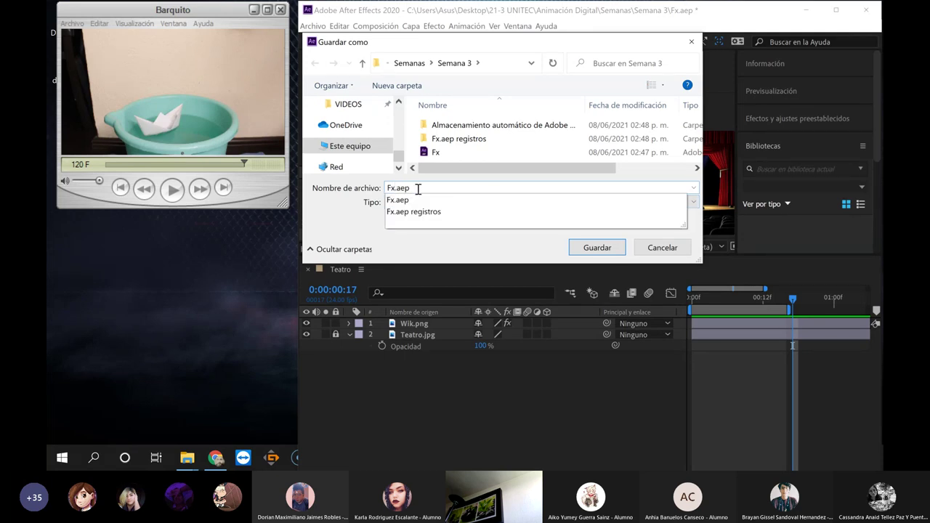
pyautogui.moveTo(409, 188); pyautogui.dragTo(396, 189)
pyautogui.press('BackSpace')
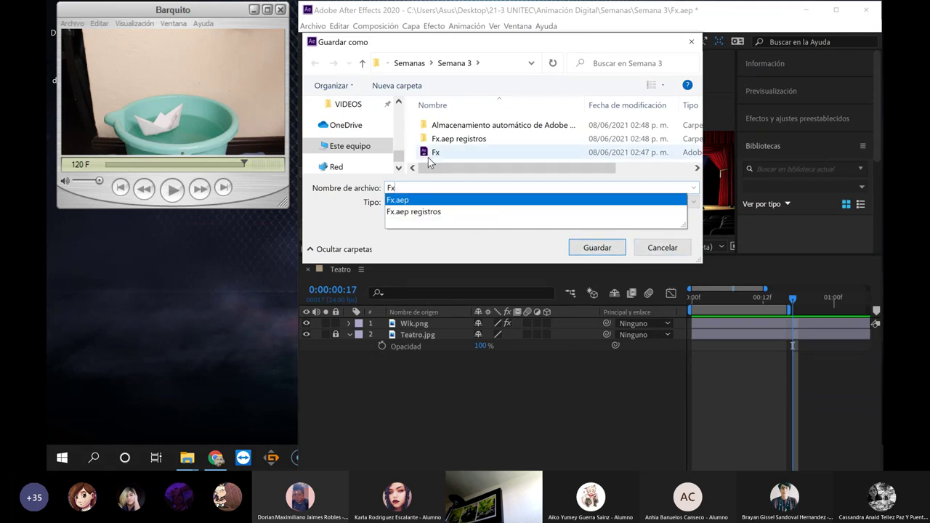
pyautogui.click(660, 248)
pyautogui.click(661, 249)
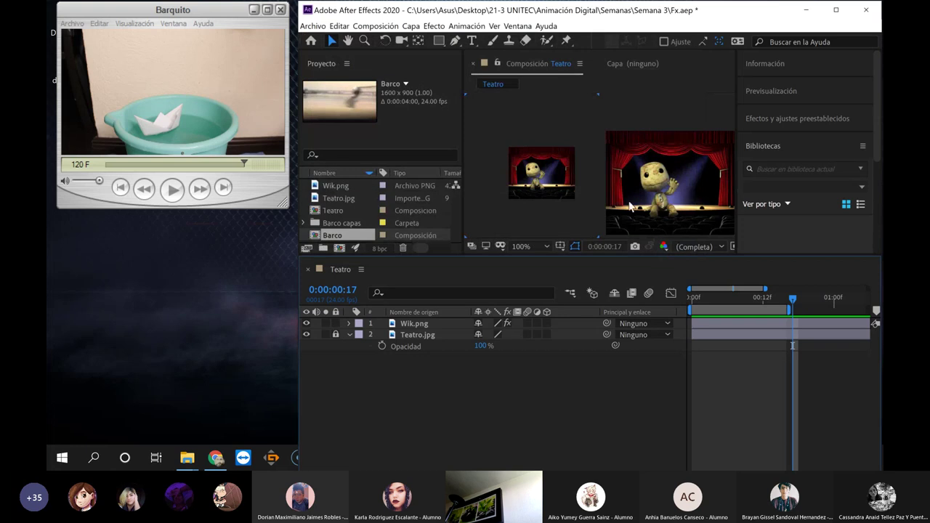
pyautogui.click(337, 188)
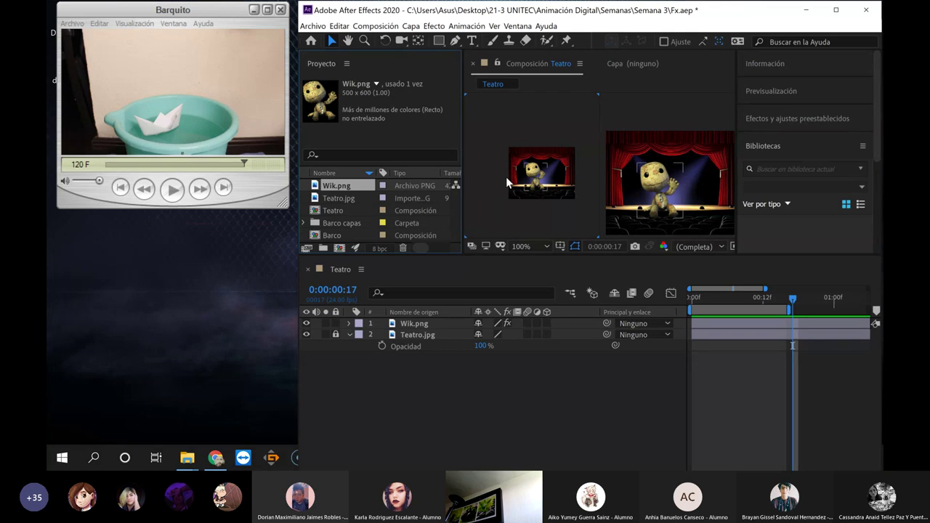
# Queue Wik.png for rendering as the lossless WikAVI.avi and render it
pyautogui.click(322, 29)
pyautogui.moveTo(502, 204)
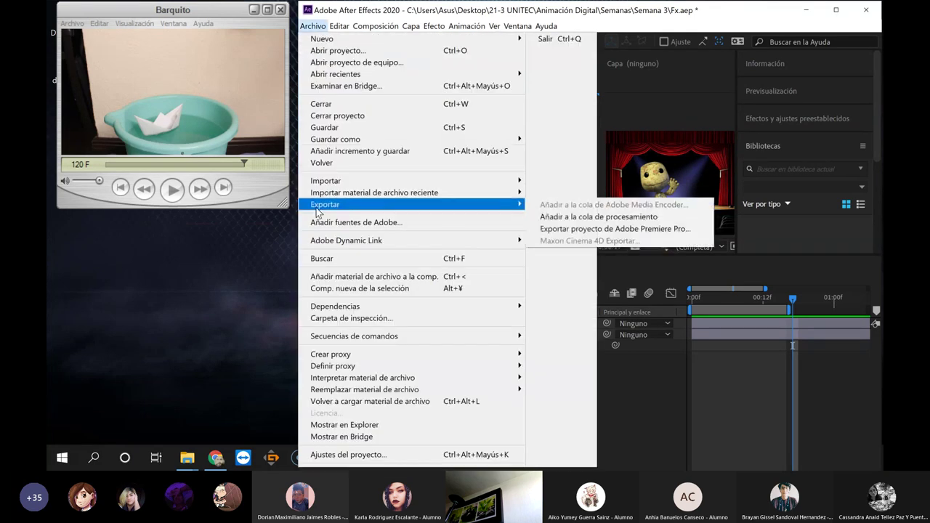
pyautogui.click(580, 219)
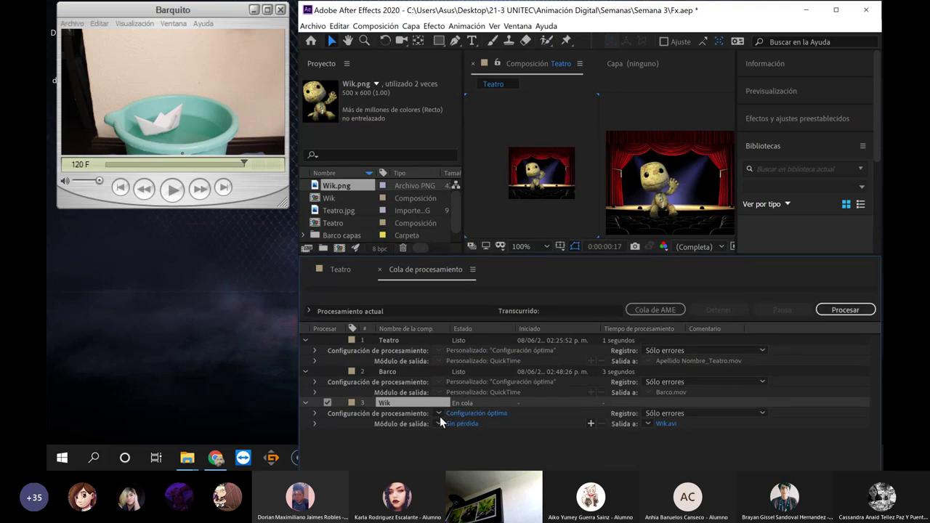
pyautogui.click(667, 424)
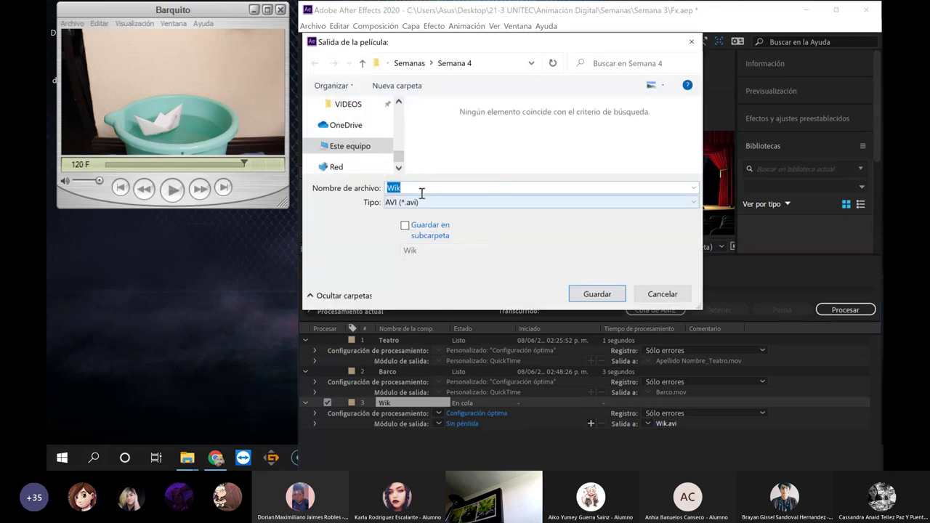
pyautogui.click(414, 187)
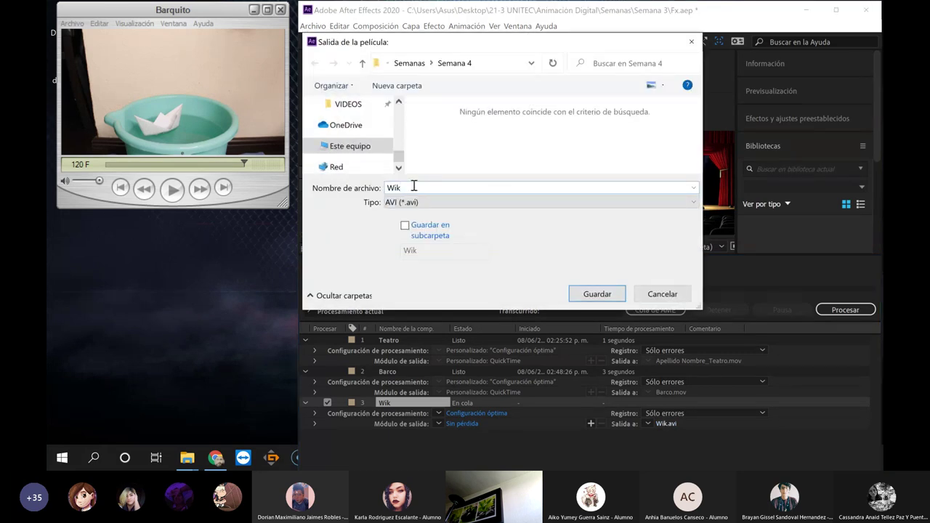
pyautogui.write('AV')
pyautogui.write('I')
pyautogui.click(598, 291)
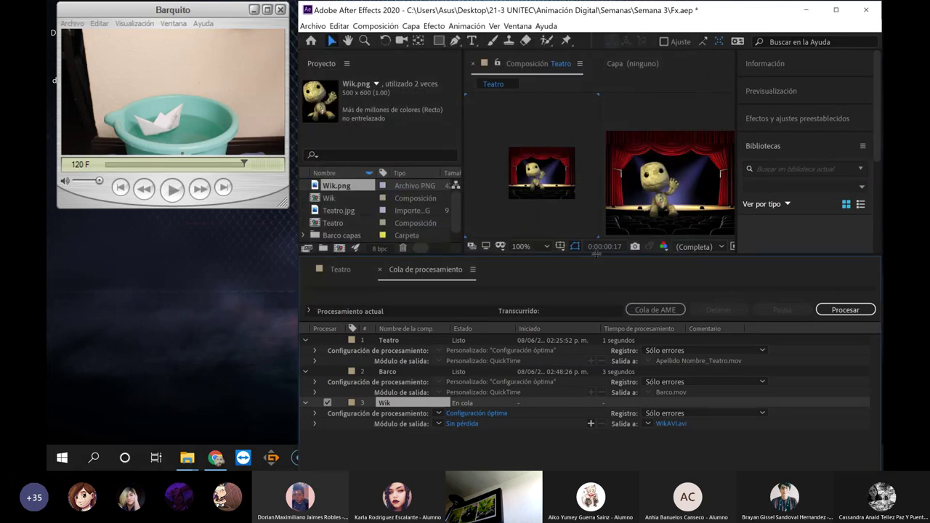
pyautogui.click(845, 309)
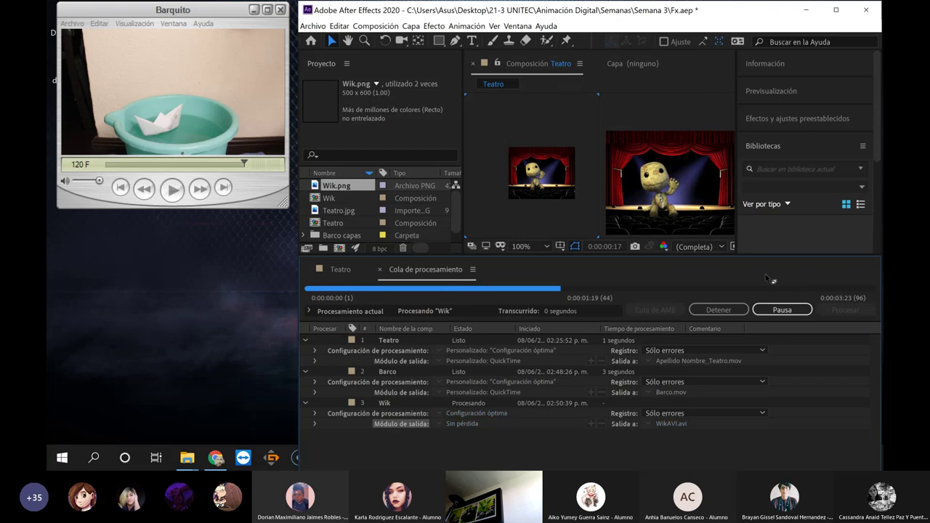
# Arrange the Teatro and Barquito QuickTime windows side by side, scrubbing Barquito for review
pyautogui.click(803, 10)
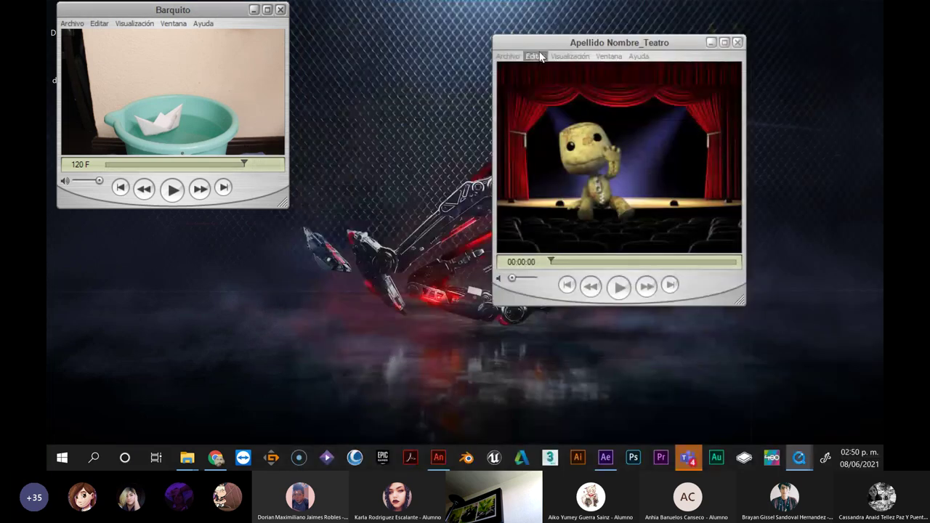
pyautogui.moveTo(558, 46); pyautogui.dragTo(696, 35)
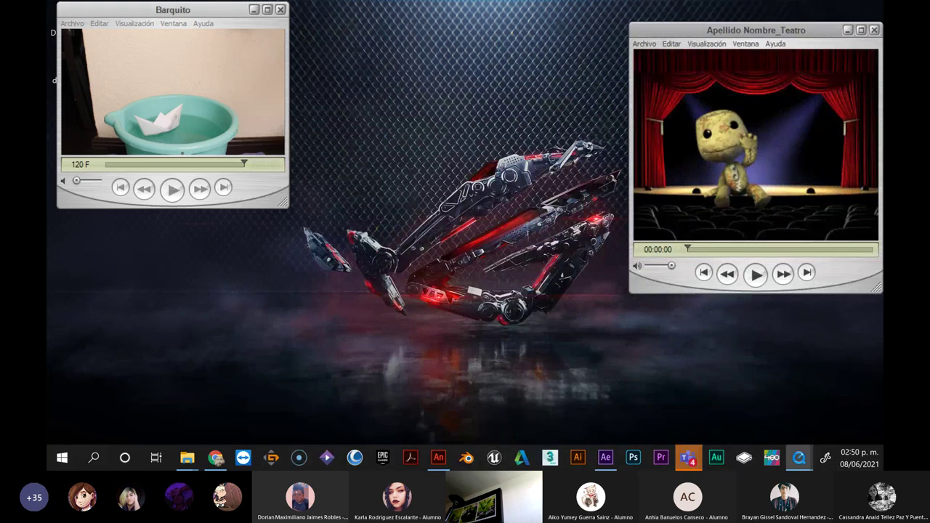
pyautogui.press('super+e')
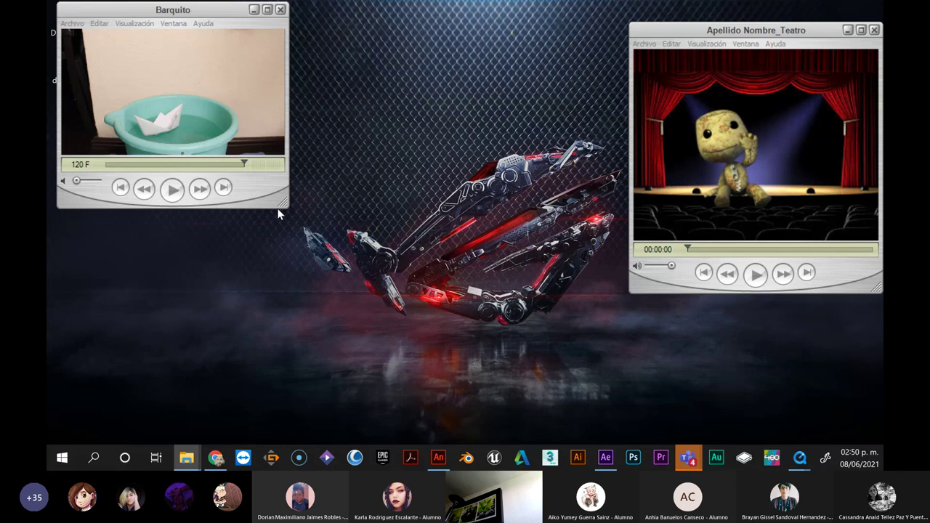
pyautogui.moveTo(281, 207); pyautogui.dragTo(266, 243)
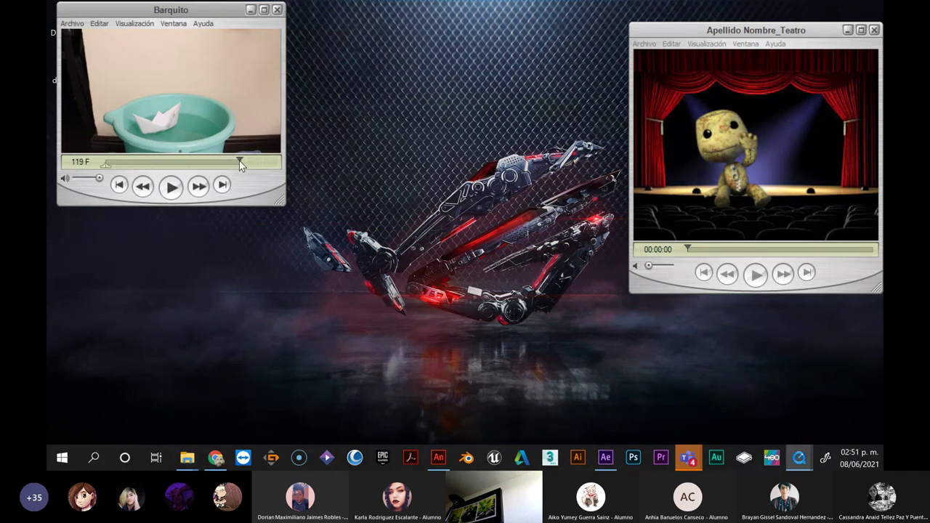
pyautogui.moveTo(240, 161)
pyautogui.mouseDown()
pyautogui.moveTo(152, 162)
pyautogui.moveTo(267, 161)
pyautogui.mouseUp()
pyautogui.moveTo(715, 32); pyautogui.dragTo(668, 23)
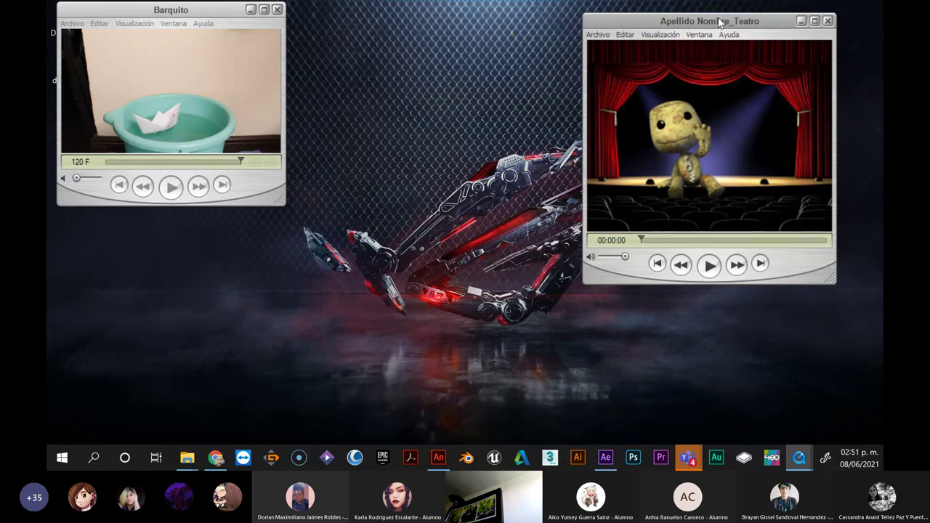
pyautogui.moveTo(720, 21); pyautogui.dragTo(753, 11)
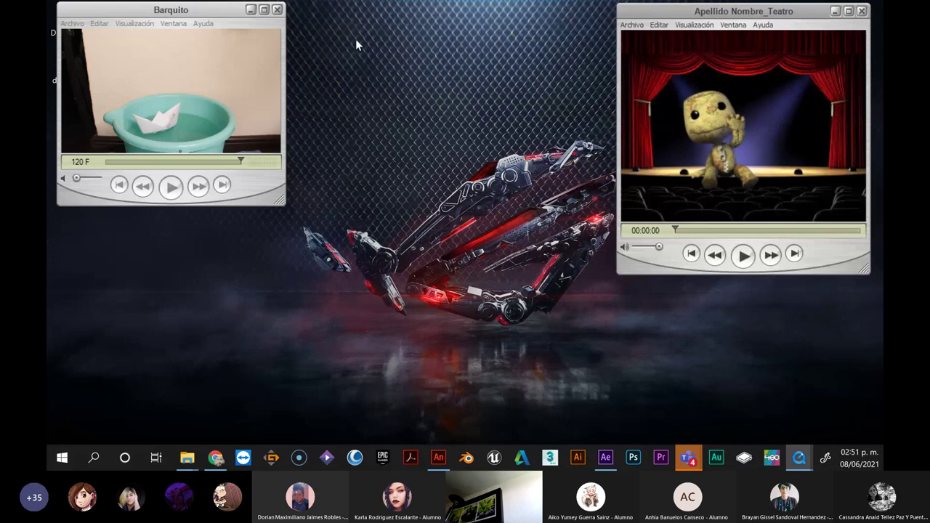
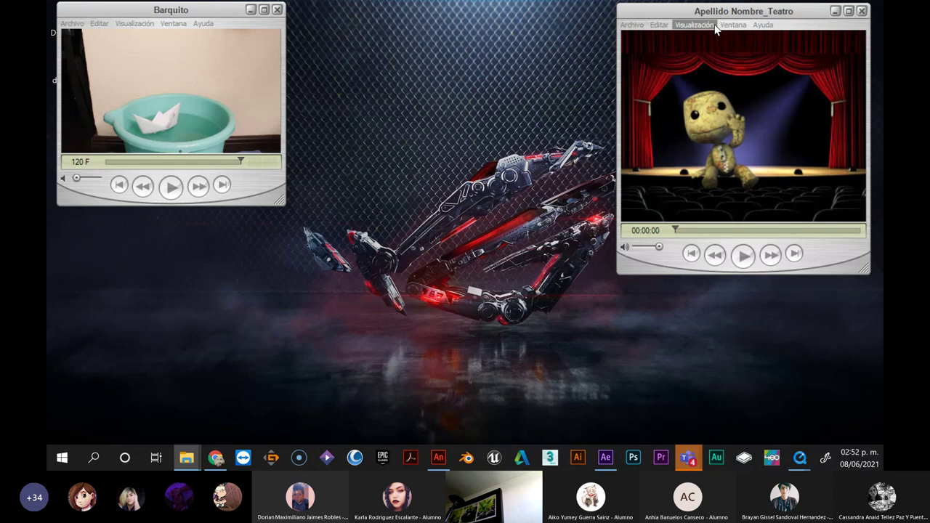
# Review the Teatro clip in QuickTime, then switch to the Animacion pelota ball animation in Animate
pyautogui.click(694, 10)
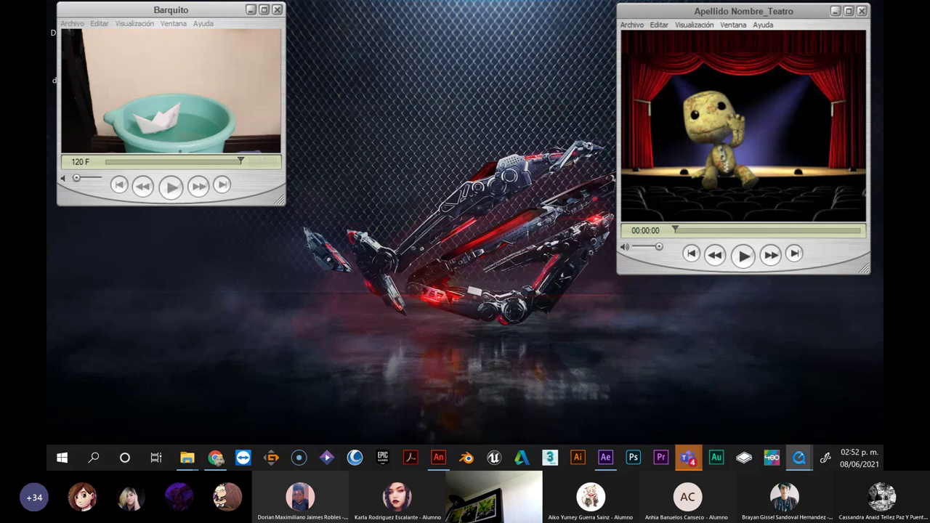
pyautogui.hotkey('alt', 'Tab')
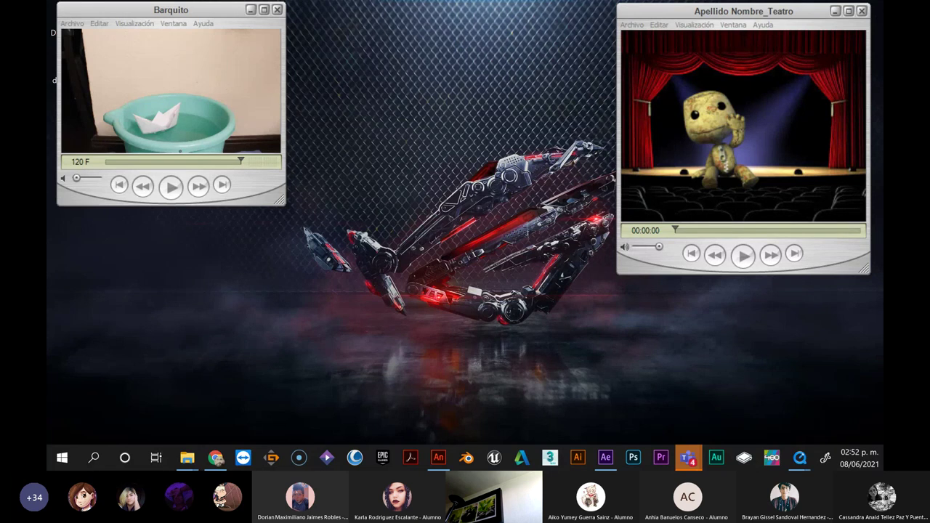
pyautogui.hotkey('alt', 'Tab')
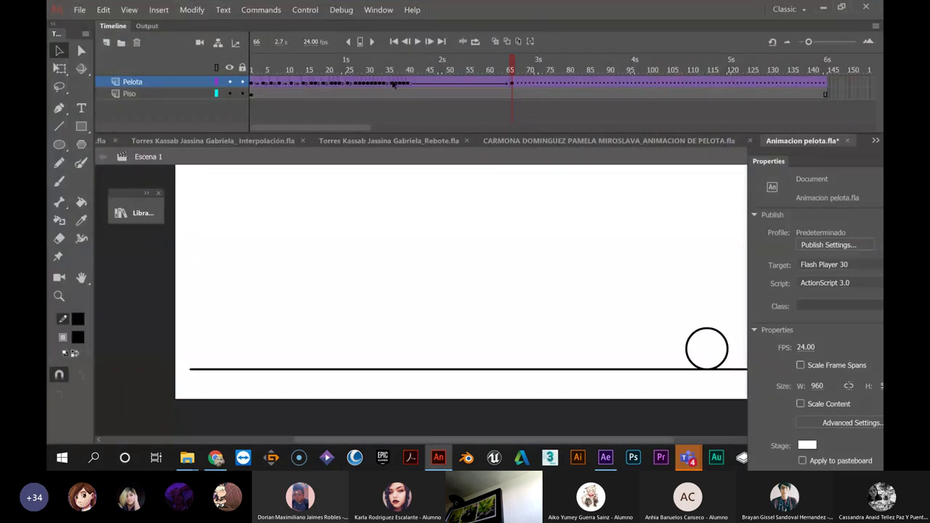
# At frame 40, rotate the ball 45° with Free Transform and enlarge it
pyautogui.click(409, 85)
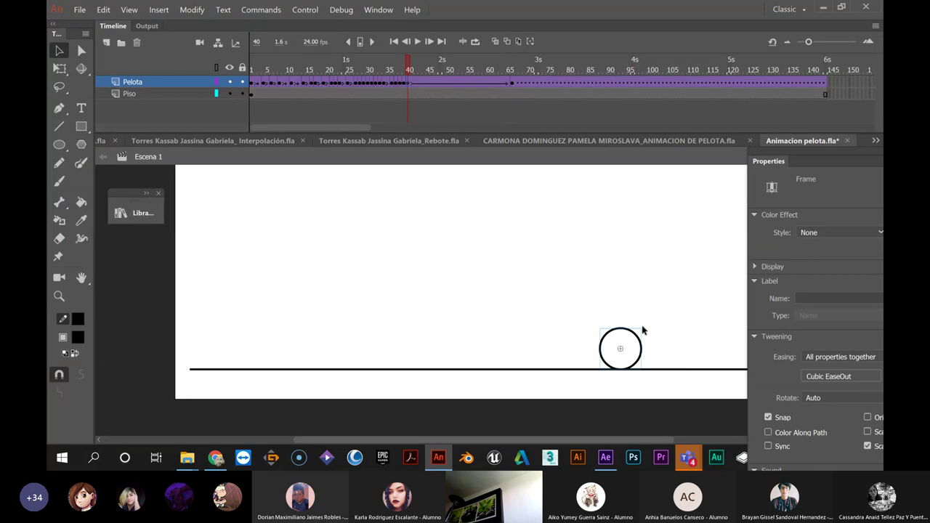
pyautogui.click(625, 332)
pyautogui.press('q')
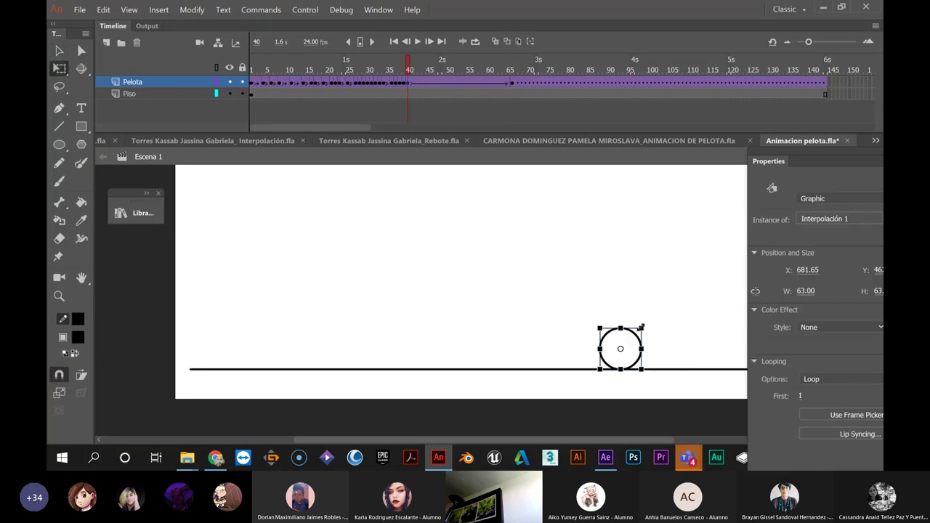
pyautogui.moveTo(644, 315); pyautogui.dragTo(627, 297)
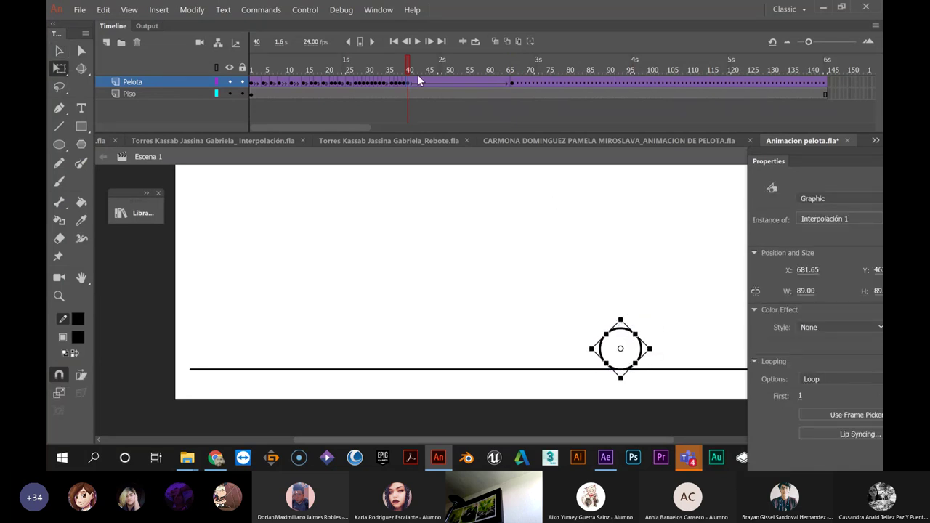
pyautogui.moveTo(409, 71)
pyautogui.mouseDown()
pyautogui.moveTo(438, 73)
pyautogui.moveTo(410, 87)
pyautogui.mouseUp()
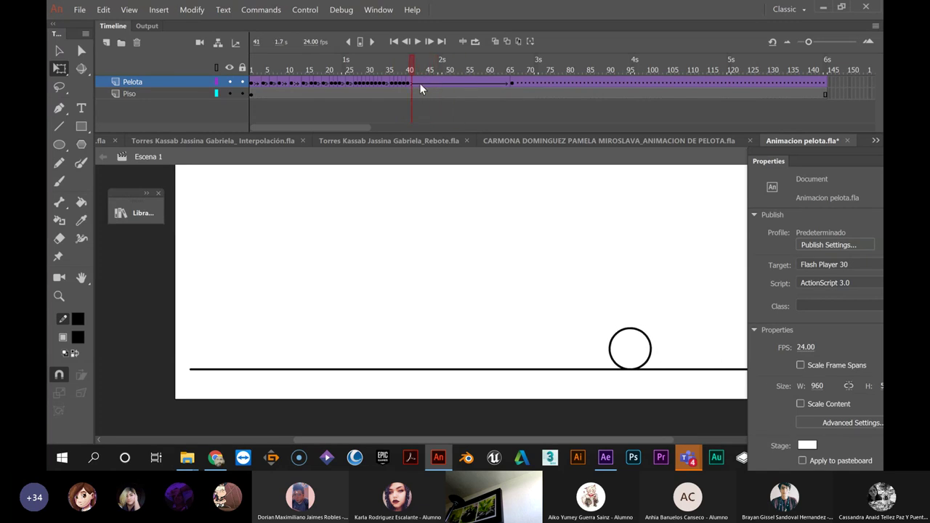
pyautogui.moveTo(411, 87); pyautogui.dragTo(409, 87)
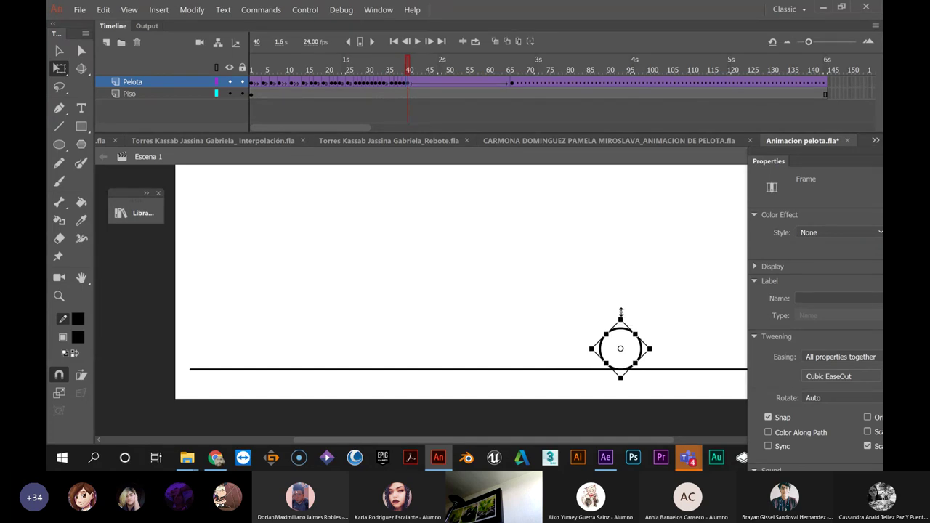
pyautogui.moveTo(621, 318); pyautogui.dragTo(621, 308)
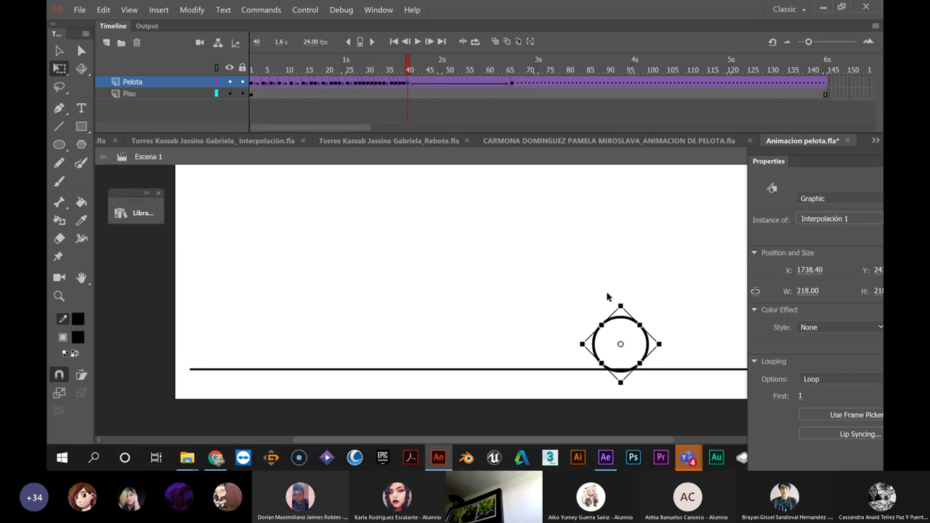
# Compare frames 39–41, undo the ball's enlargement, and float the Properties panel over the stage
pyautogui.click(405, 70)
pyautogui.click(408, 71)
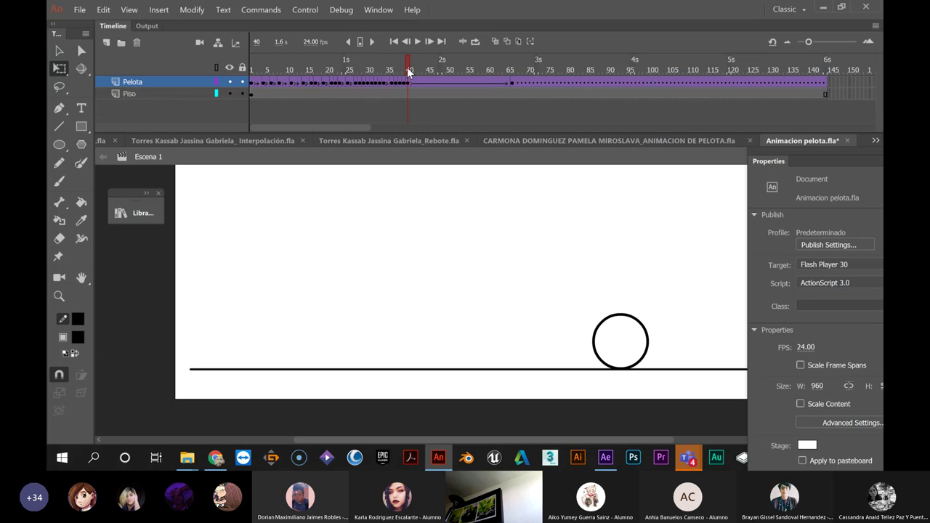
pyautogui.click(412, 70)
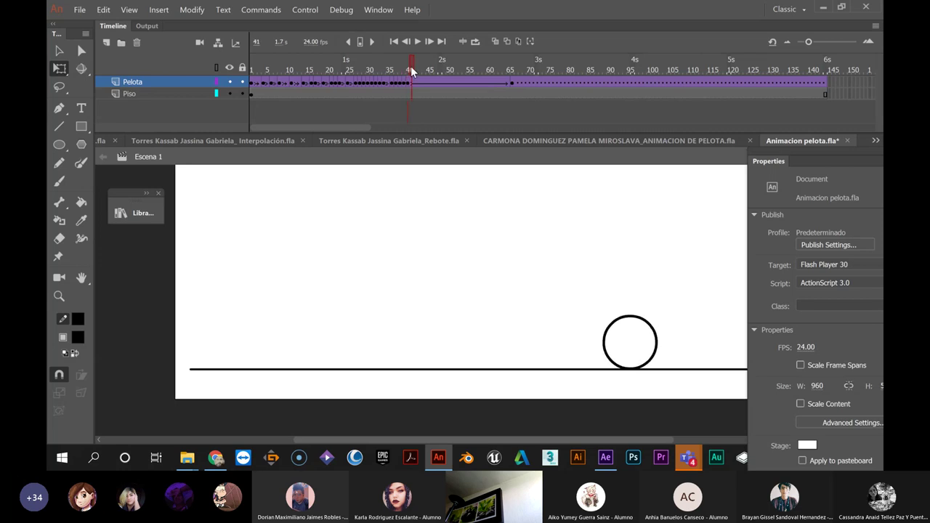
pyautogui.click(408, 70)
pyautogui.click(408, 86)
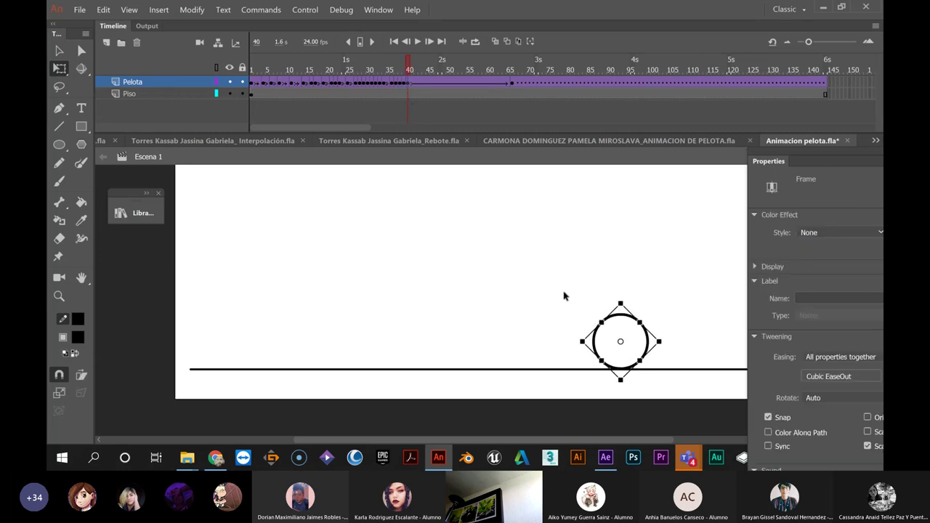
pyautogui.click(563, 292)
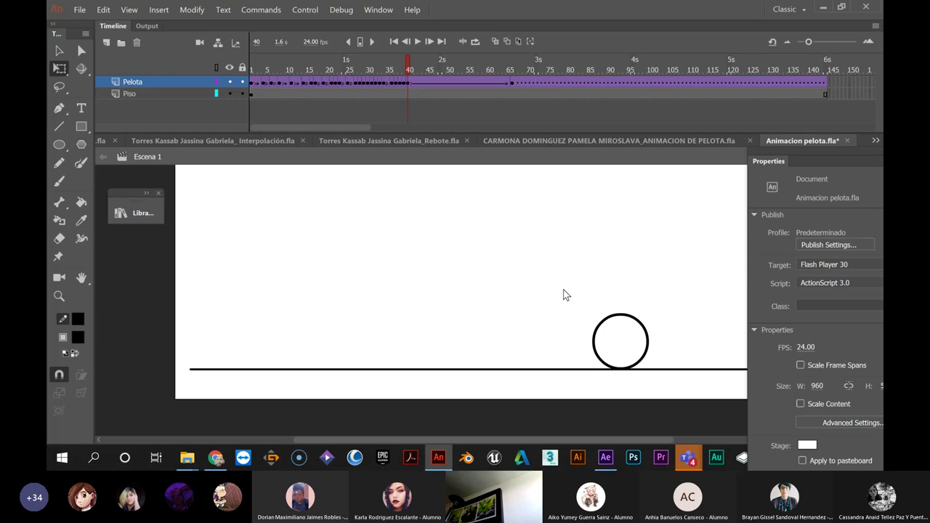
pyautogui.hotkey('ctrl', 'z')
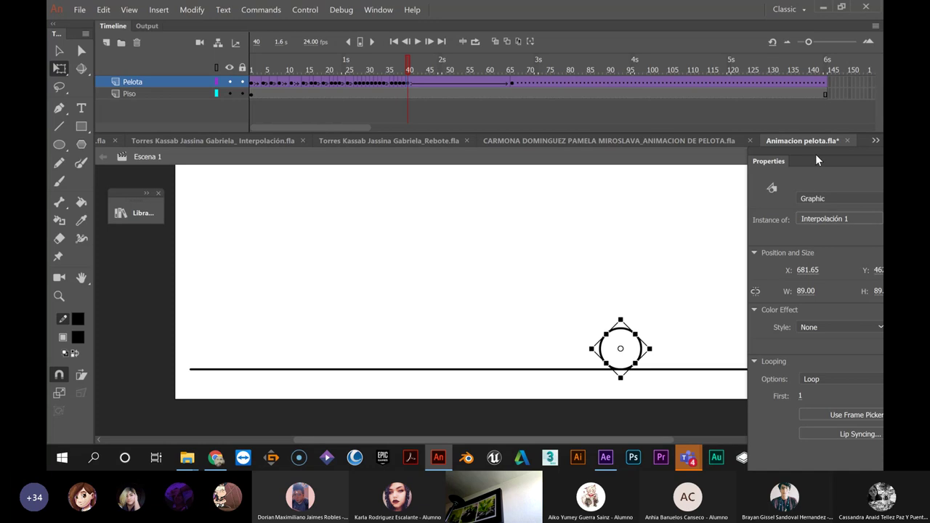
pyautogui.moveTo(801, 152); pyautogui.dragTo(348, 114)
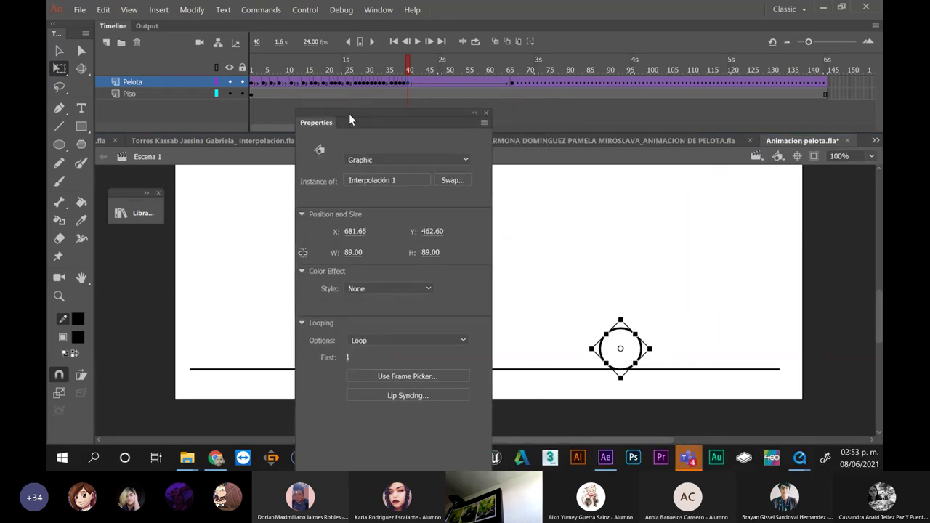
# Apply an Alpha colour effect to the ball, undo it back to None, and minimize Animate
pyautogui.click(361, 288)
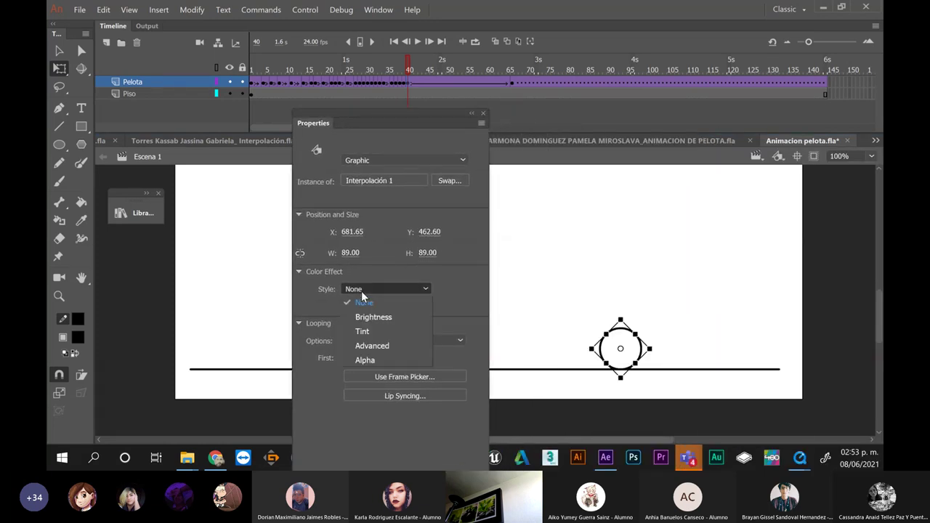
pyautogui.click(363, 359)
pyautogui.moveTo(400, 69); pyautogui.dragTo(409, 70)
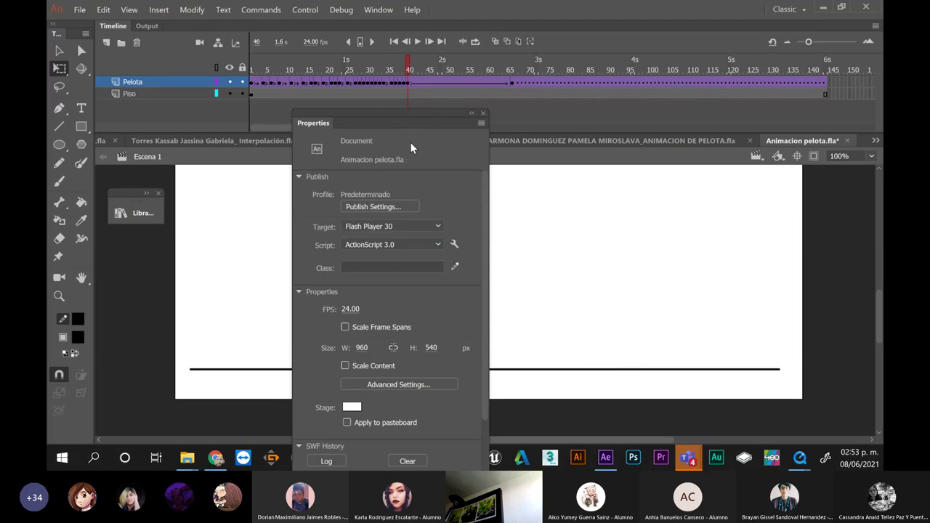
pyautogui.hotkey('ctrl', 'z')
pyautogui.hotkey('ctrl', 'z')
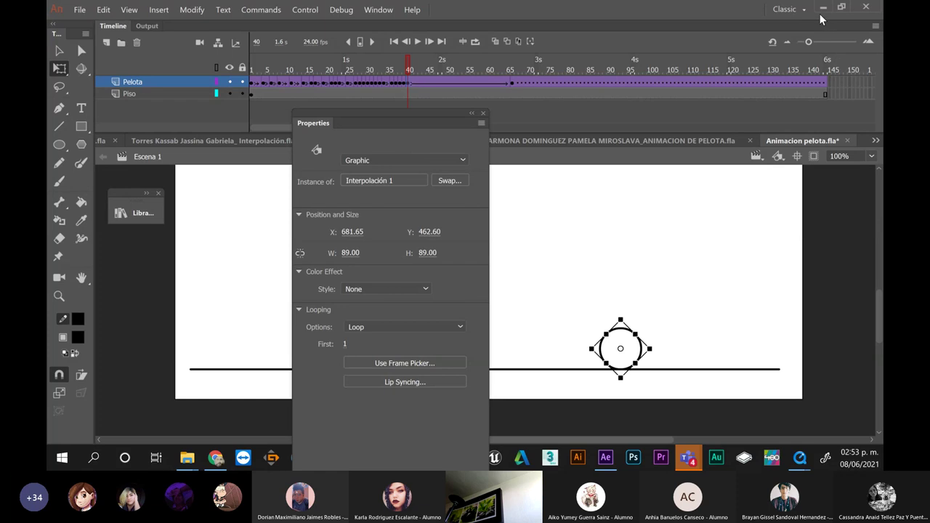
pyautogui.click(822, 8)
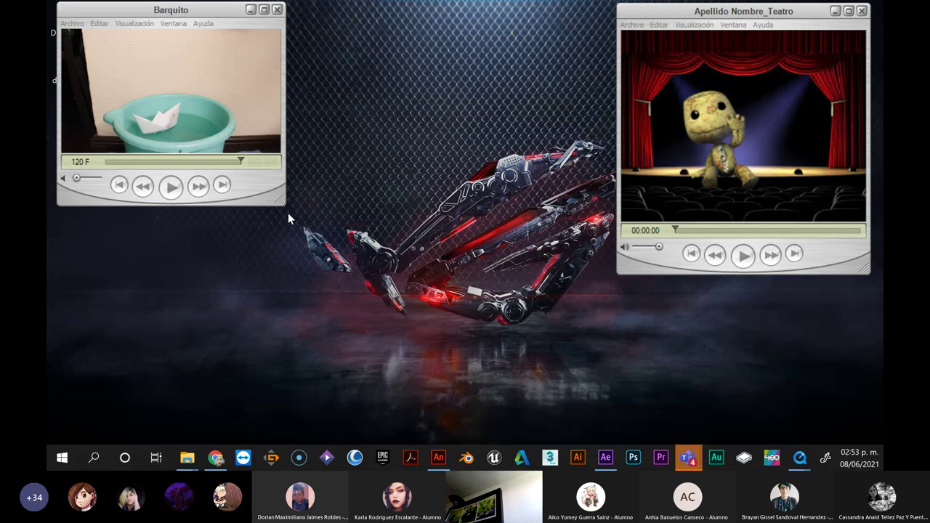
# Switch to After Effects, confirm the Teatro, Barco and Wik renders show Listo, then minimize it
pyautogui.hotkey('alt', 'Tab')
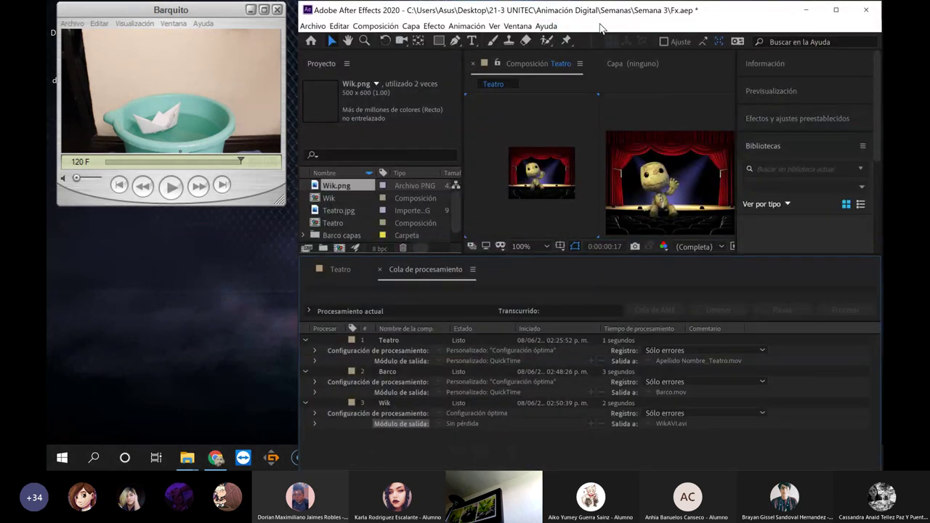
pyautogui.moveTo(600, 16); pyautogui.dragTo(518, 19)
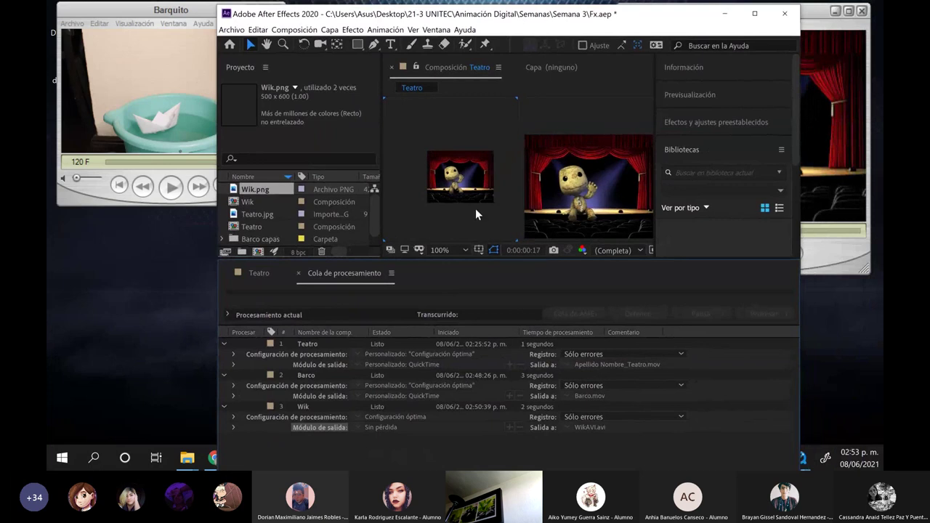
pyautogui.click(725, 13)
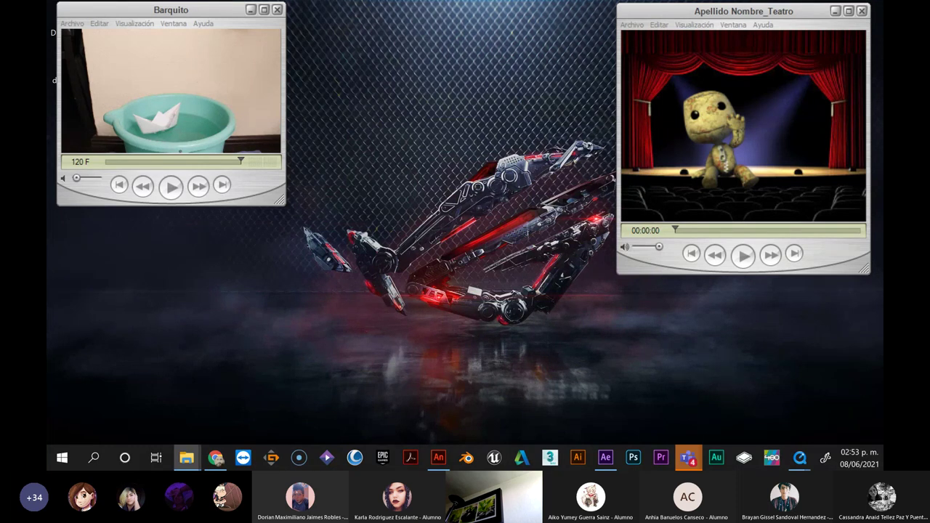
# Restore, centre and widen the Semana 4 folder window in Details view
pyautogui.click(187, 457)
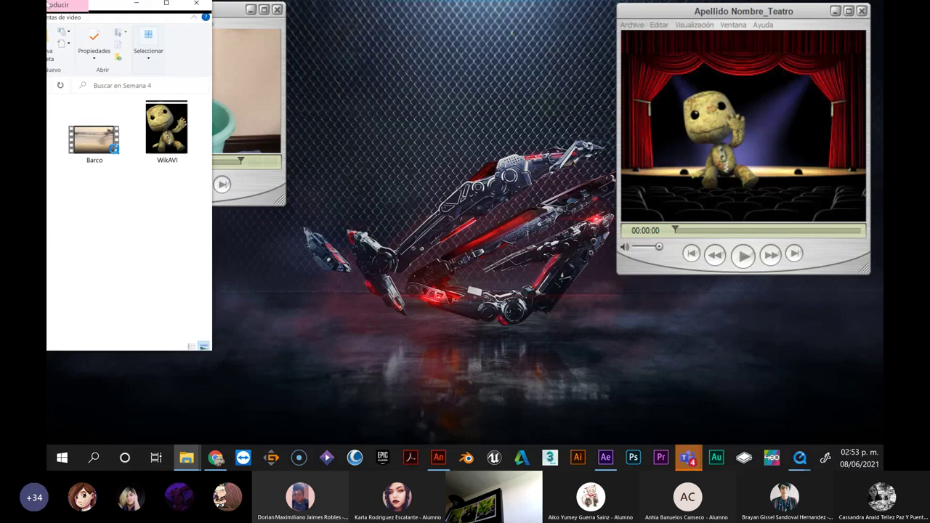
pyautogui.moveTo(109, 6); pyautogui.dragTo(379, 9)
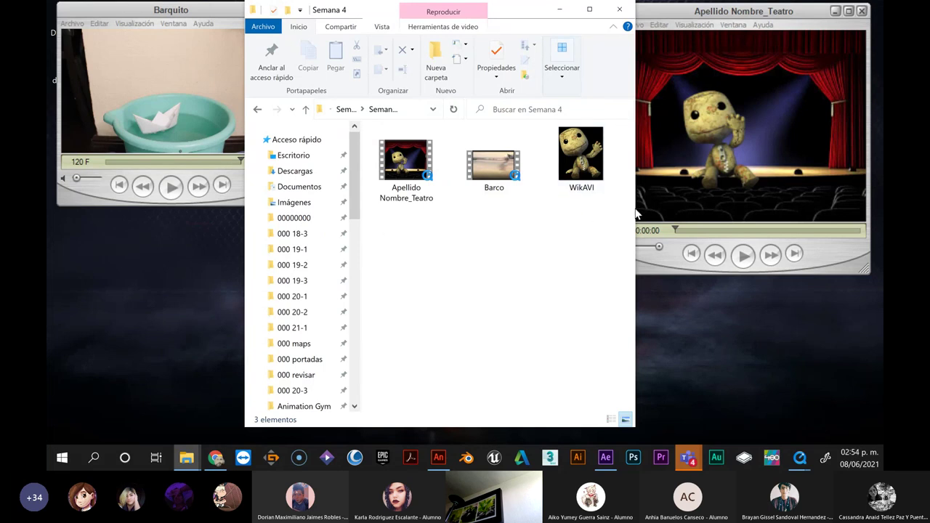
pyautogui.moveTo(637, 208); pyautogui.dragTo(754, 209)
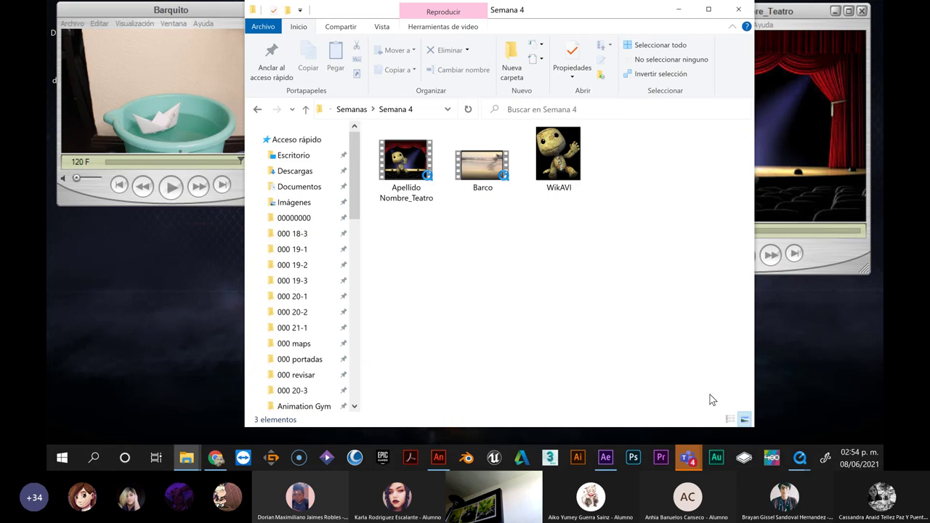
pyautogui.click(729, 420)
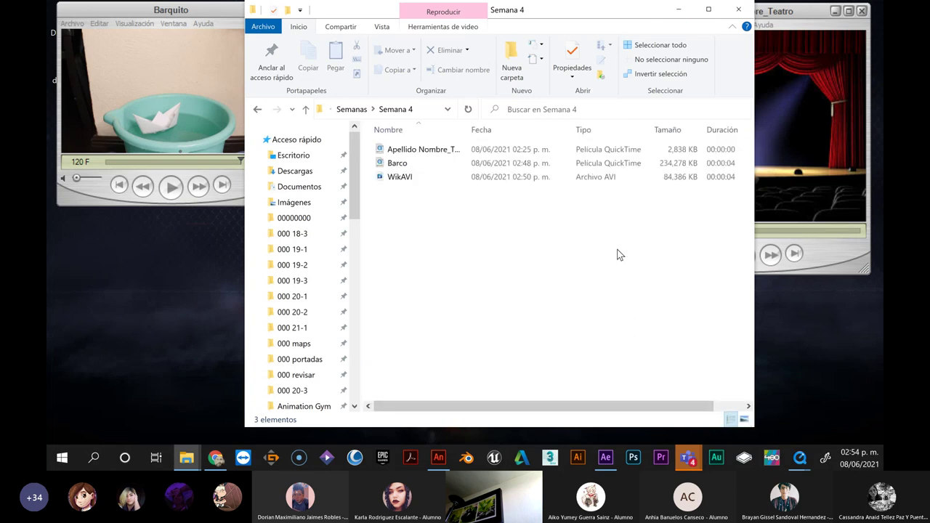
# Compare the Barco and WikAVI file sizes, then launch Adobe Premiere Pro 2020
pyautogui.click(500, 165)
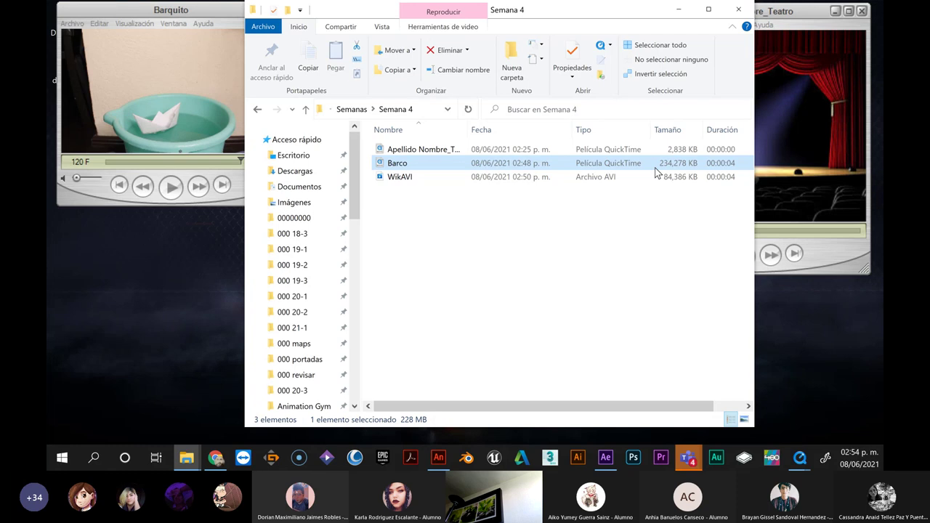
pyautogui.click(619, 180)
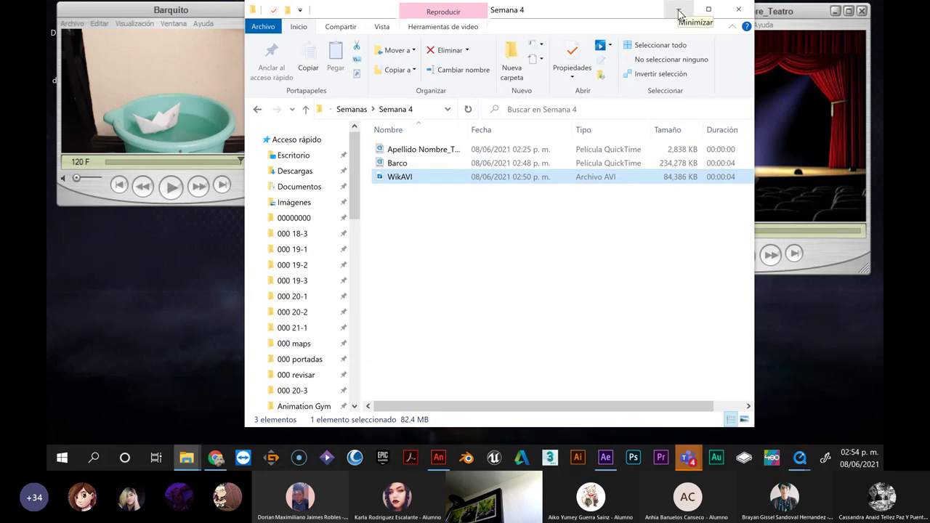
pyautogui.click(661, 457)
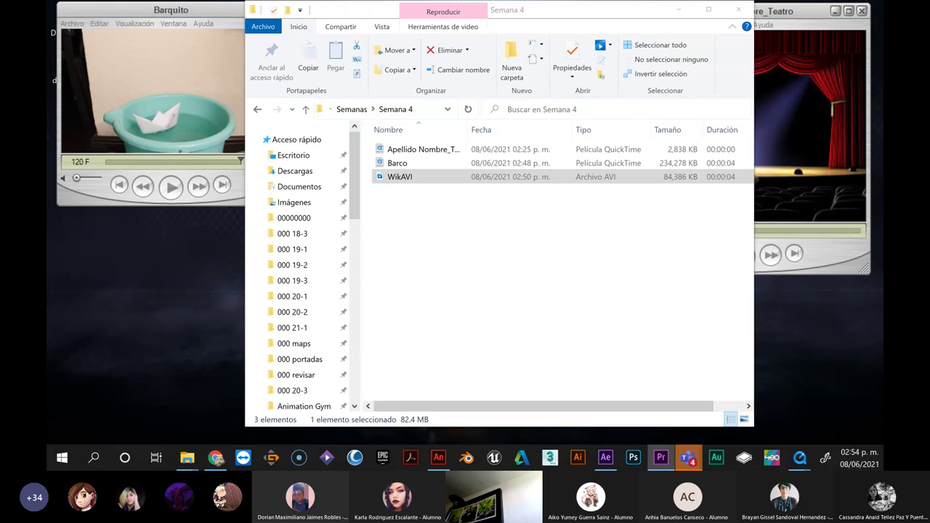
pyautogui.click(661, 457)
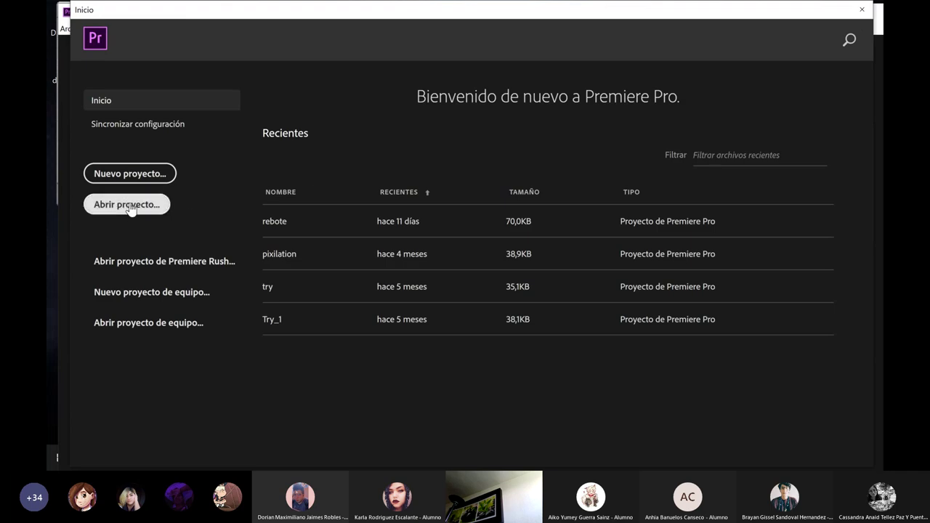
# Start a new empty Sin título project and maximize the Premiere window
pyautogui.click(130, 174)
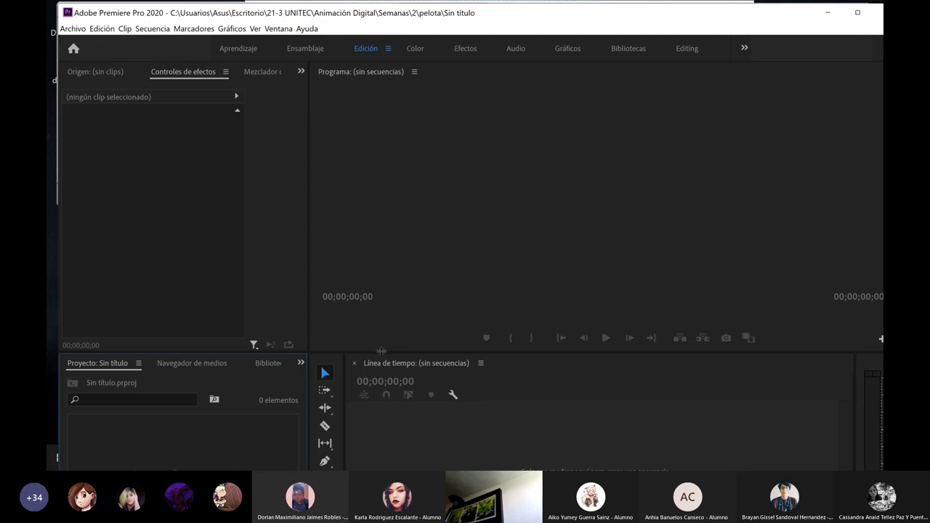
pyautogui.click(858, 12)
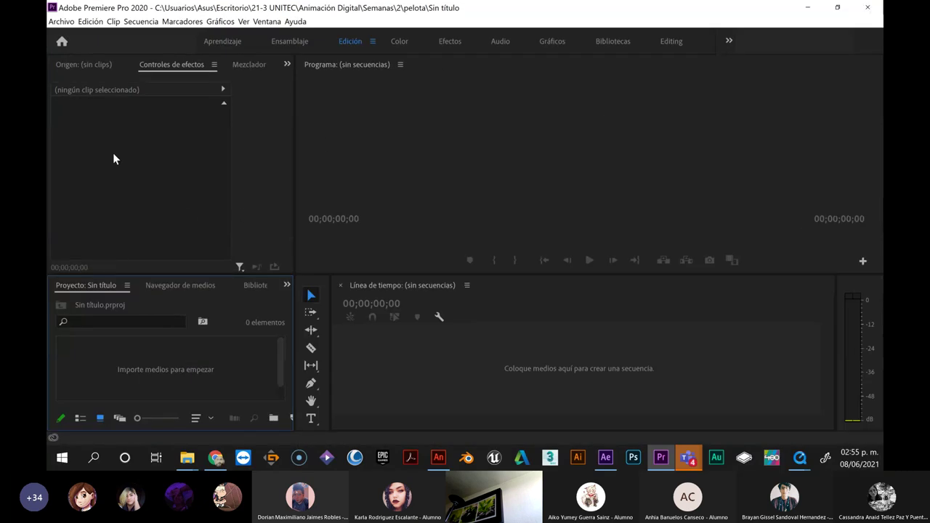
pyautogui.click(61, 22)
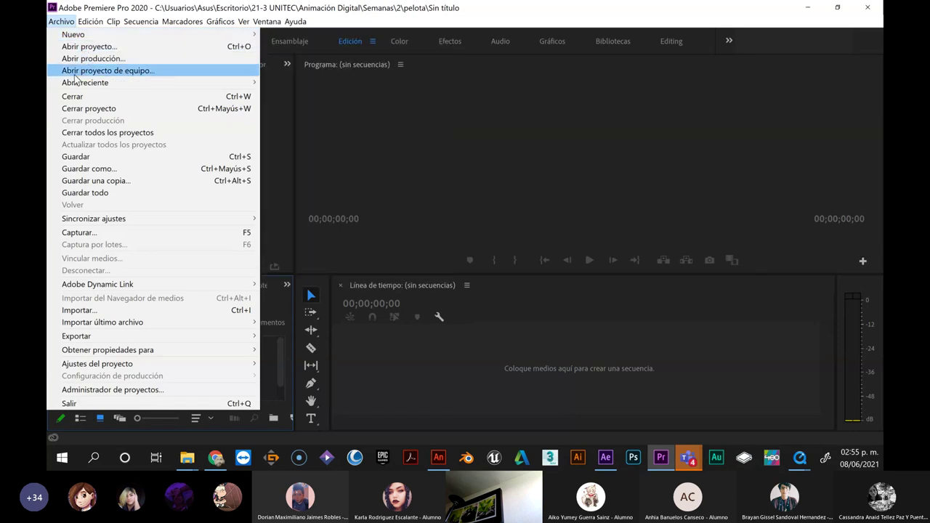
pyautogui.press('Escape')
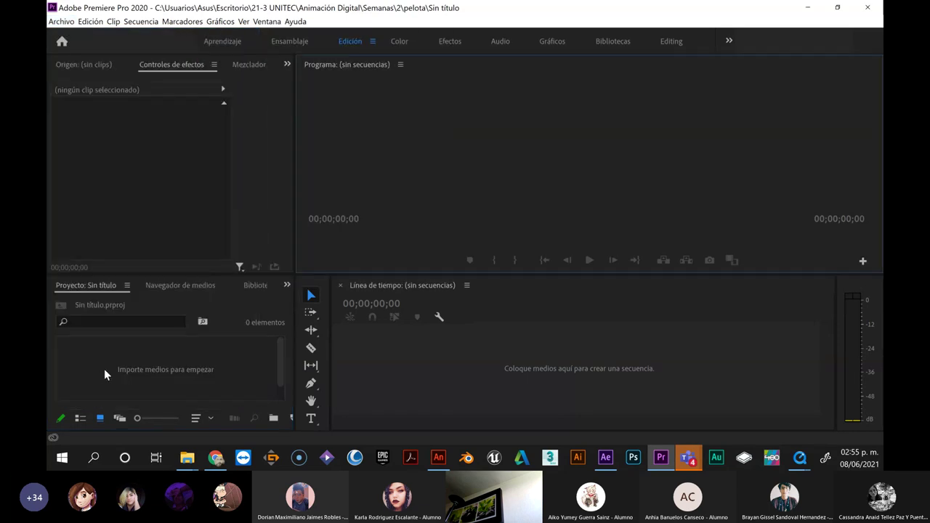
# Open the import dialog and browse to Escritorio > 21-3 UNITEC > Animación Digital > Semanas > Semana 4
pyautogui.click(103, 368)
pyautogui.doubleClick(108, 366)
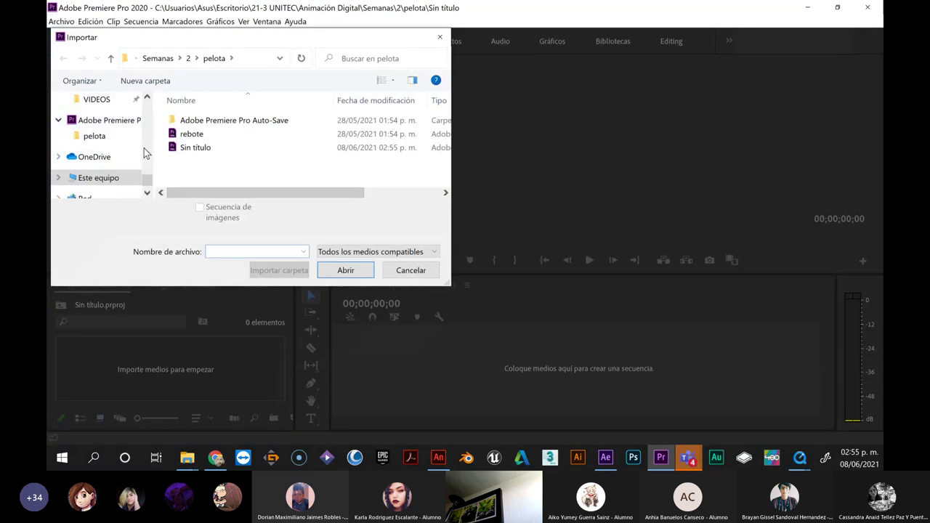
pyautogui.moveTo(148, 180); pyautogui.dragTo(149, 105)
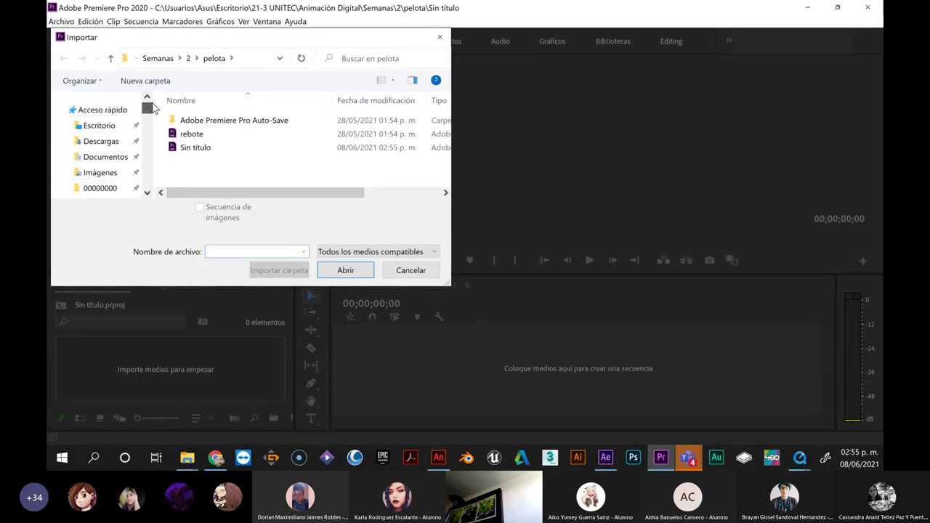
pyautogui.click(102, 126)
pyautogui.doubleClick(206, 145)
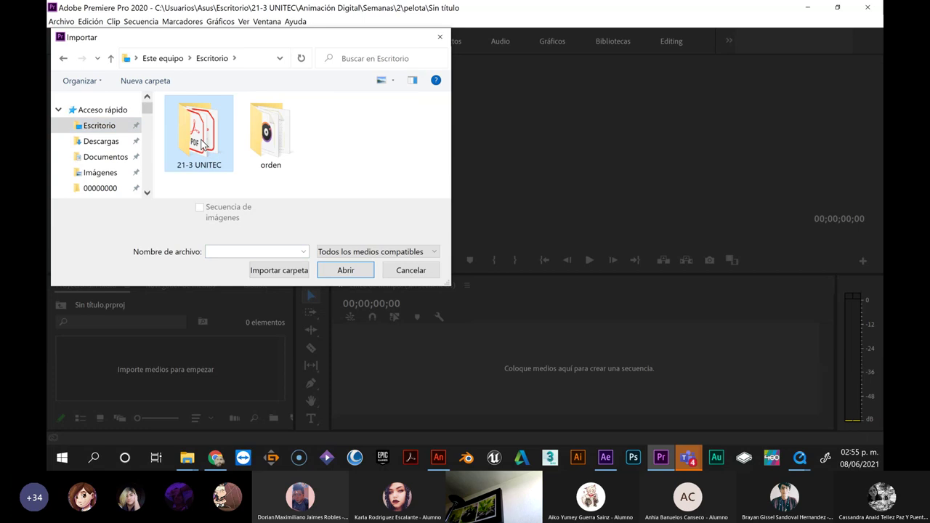
pyautogui.doubleClick(203, 149)
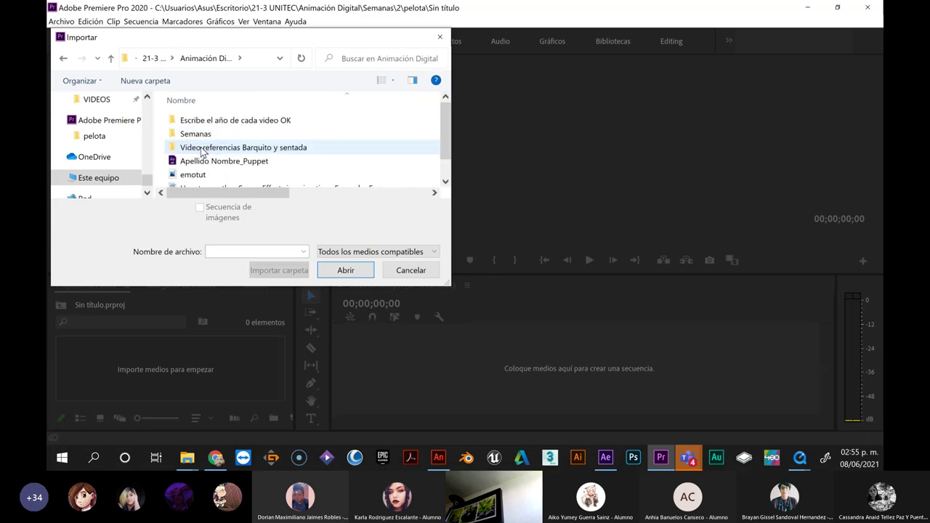
pyautogui.doubleClick(197, 138)
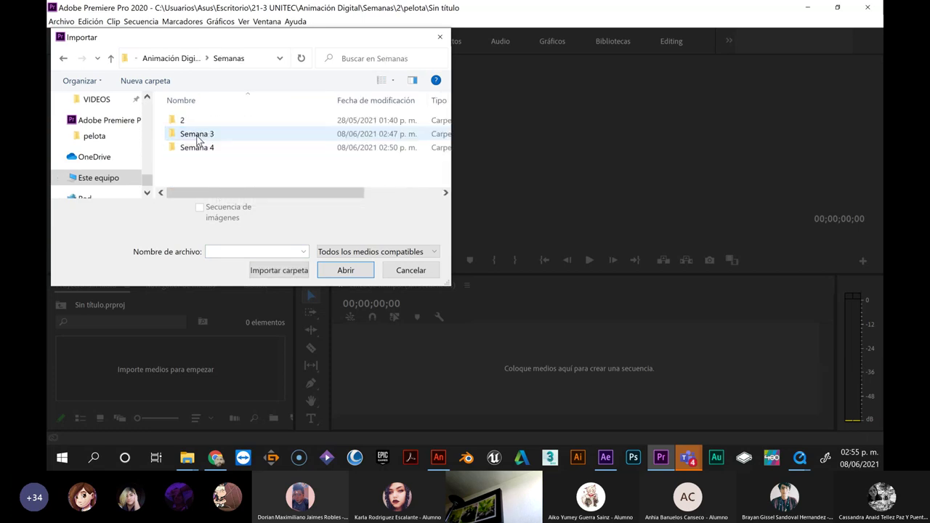
pyautogui.doubleClick(197, 148)
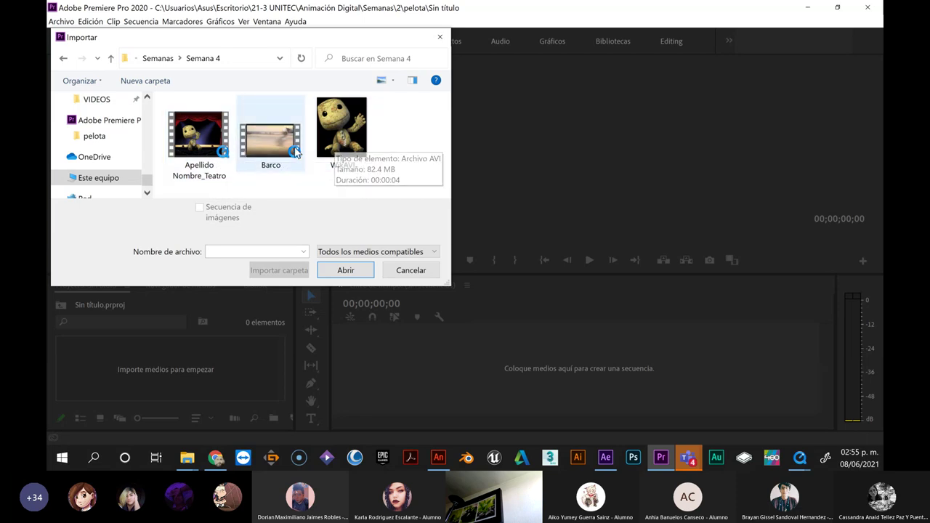
# Import Barco.mov and drag it onto the timeline to create a Barco sequence
pyautogui.click(269, 149)
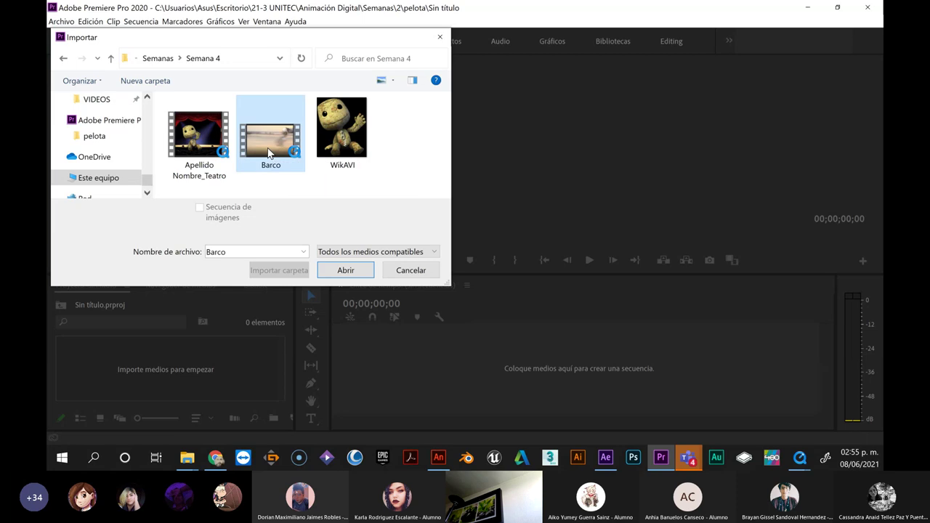
pyautogui.click(345, 270)
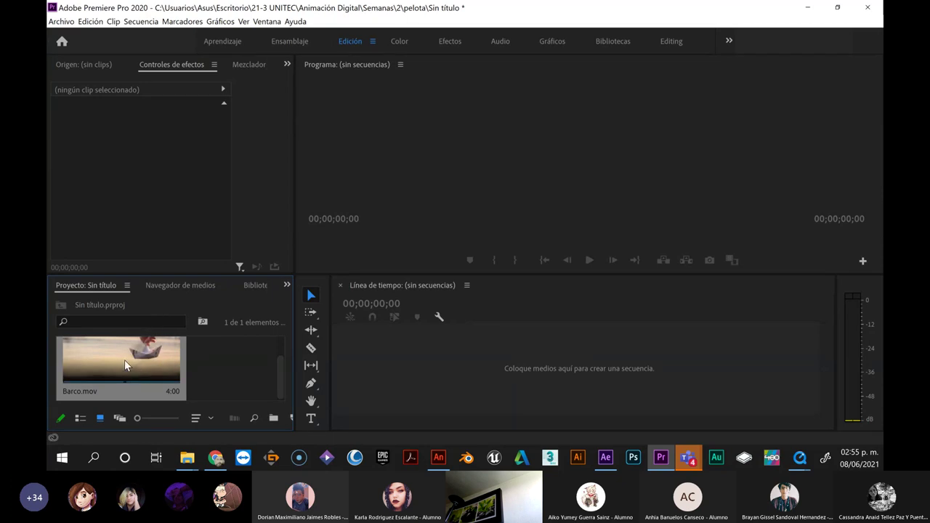
pyautogui.moveTo(124, 364); pyautogui.dragTo(518, 367)
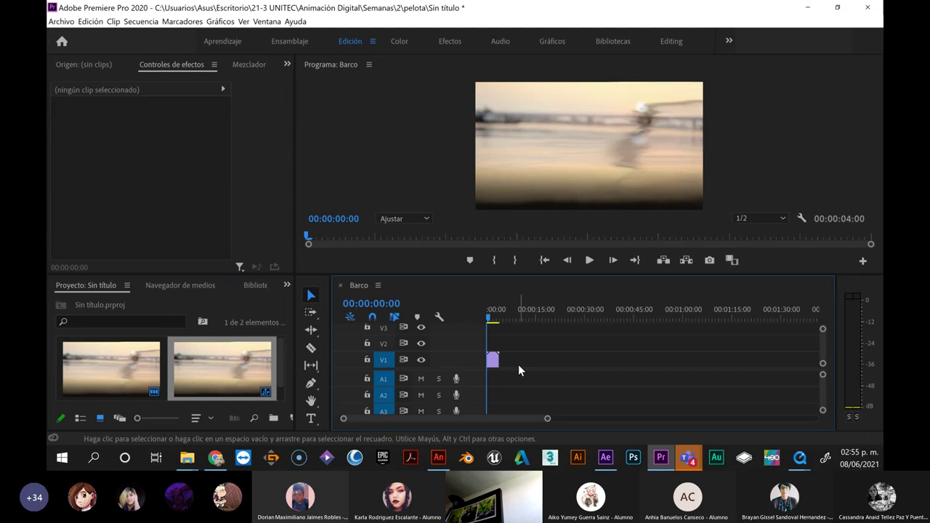
pyautogui.moveTo(489, 319)
pyautogui.mouseDown()
pyautogui.moveTo(496, 321)
pyautogui.moveTo(455, 309)
pyautogui.mouseUp()
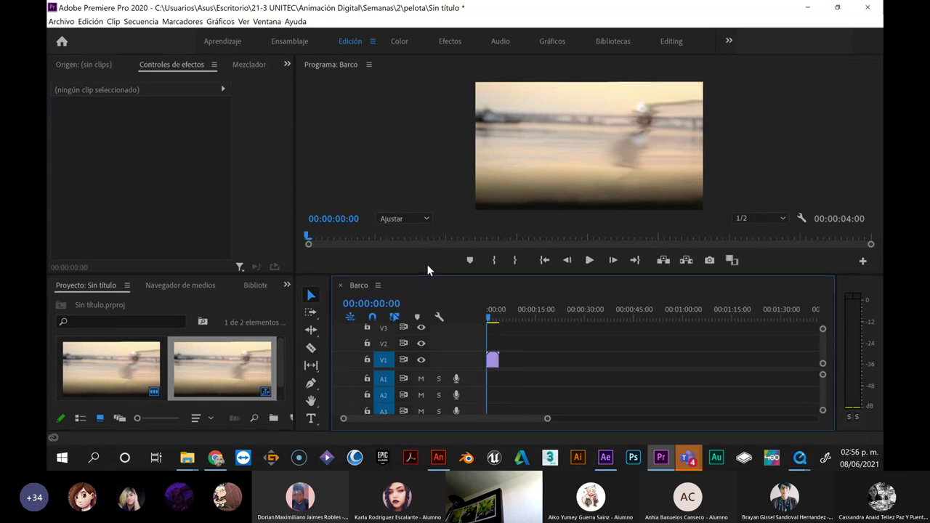
# Export the Barco sequence as H.264 Barco.mp4 with Muestreo de fotogramas interpolation; it fails compiling
pyautogui.hotkey('ctrl', 'm')
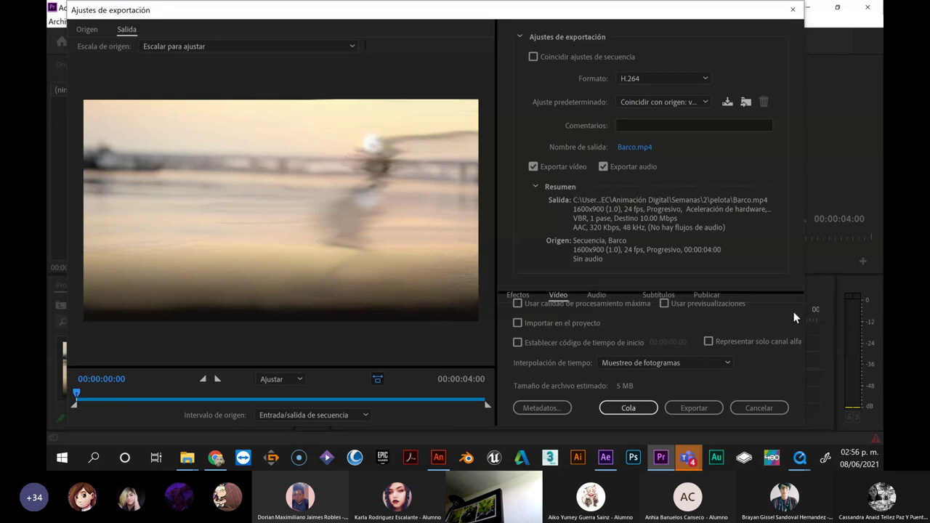
pyautogui.moveTo(656, 14); pyautogui.dragTo(670, 14)
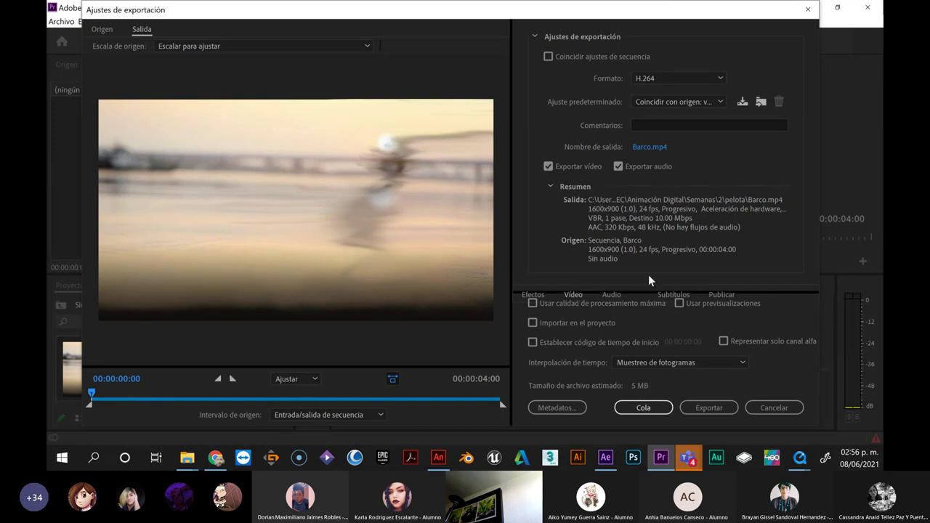
pyautogui.click(650, 78)
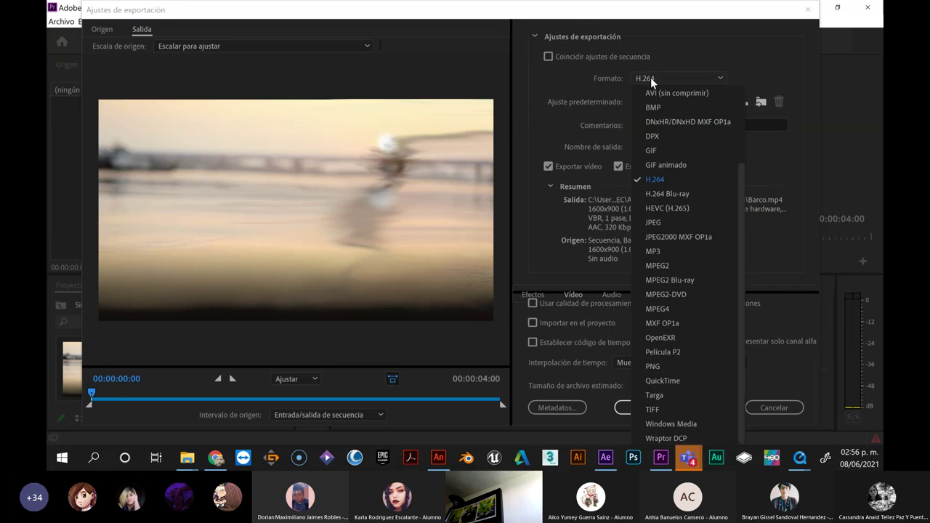
pyautogui.click(665, 177)
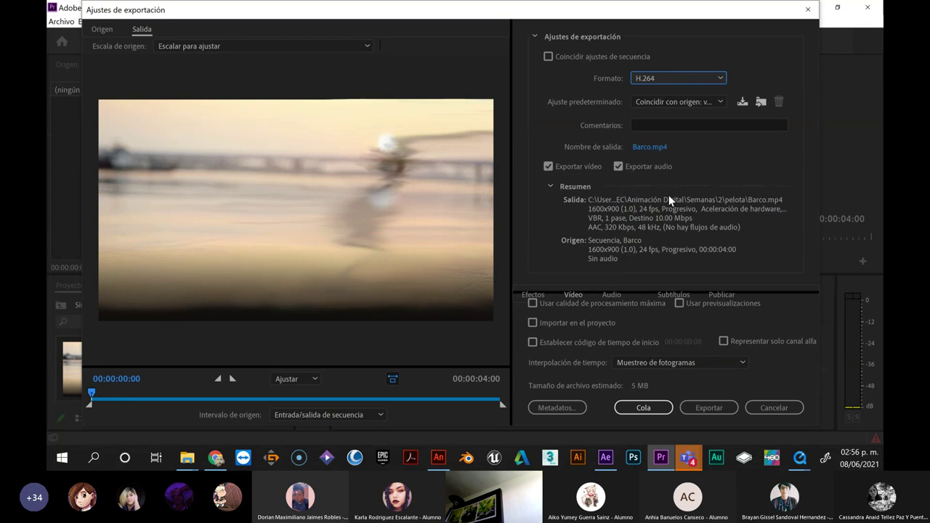
pyautogui.click(777, 289)
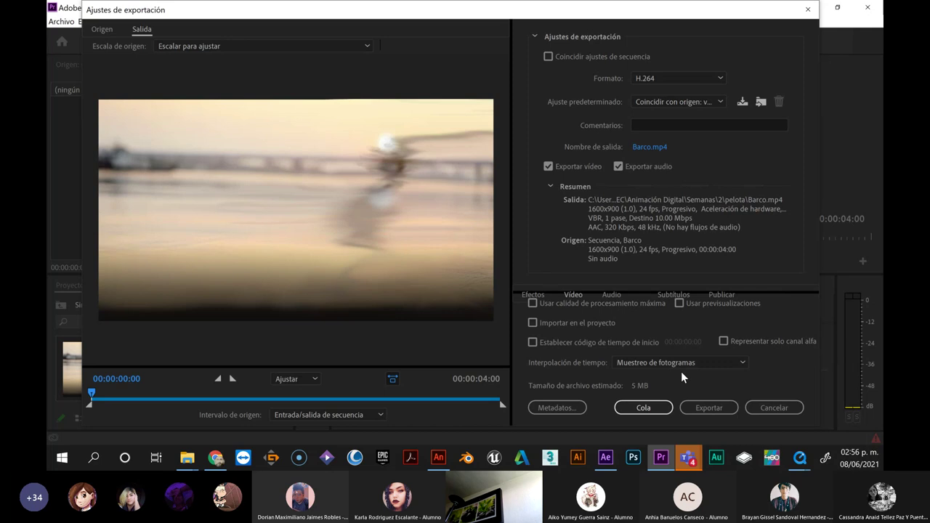
pyautogui.click(738, 363)
pyautogui.click(737, 374)
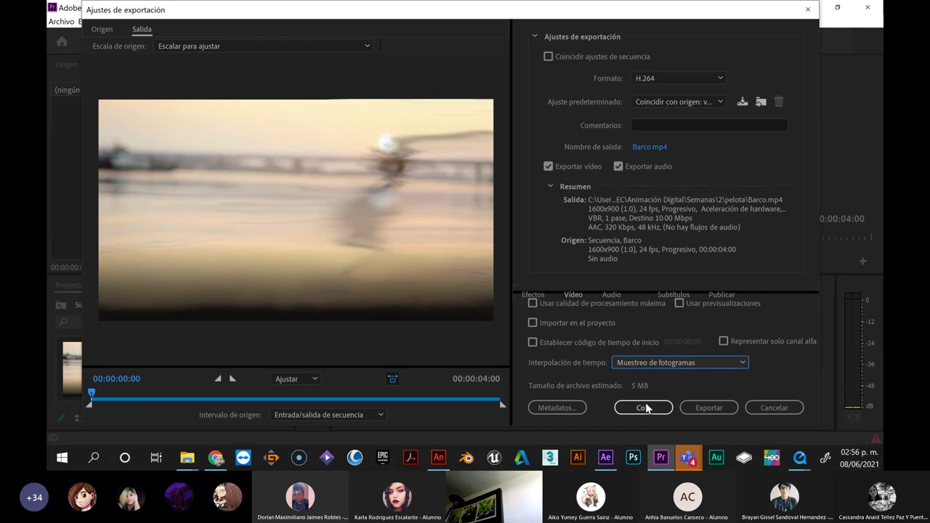
pyautogui.click(723, 409)
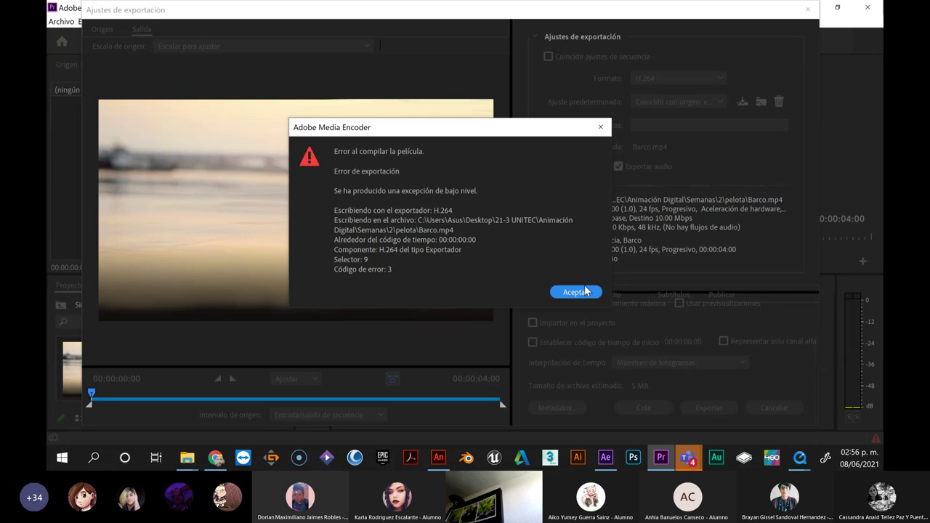
# Retry the Barco.mp4 export, dismiss the repeated failure, and close Ajustes de exportación
pyautogui.click(576, 293)
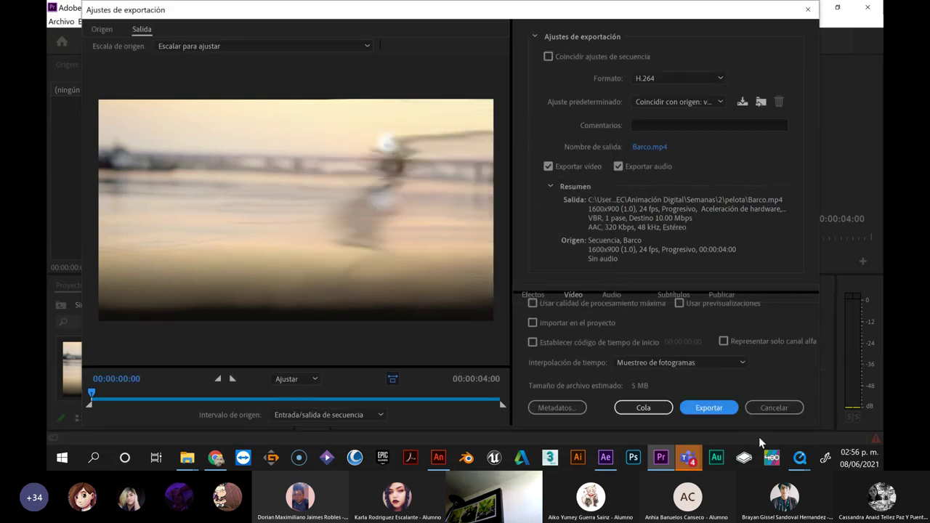
pyautogui.click(713, 408)
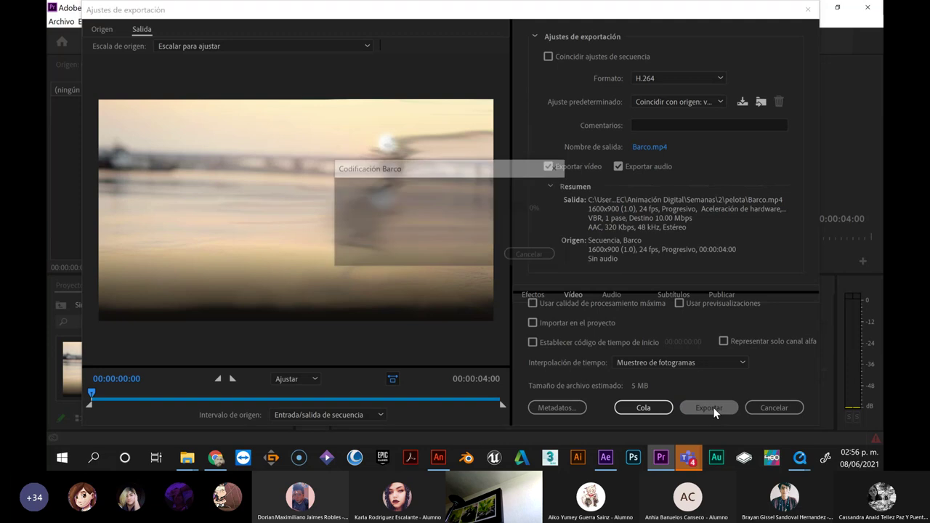
pyautogui.click(575, 291)
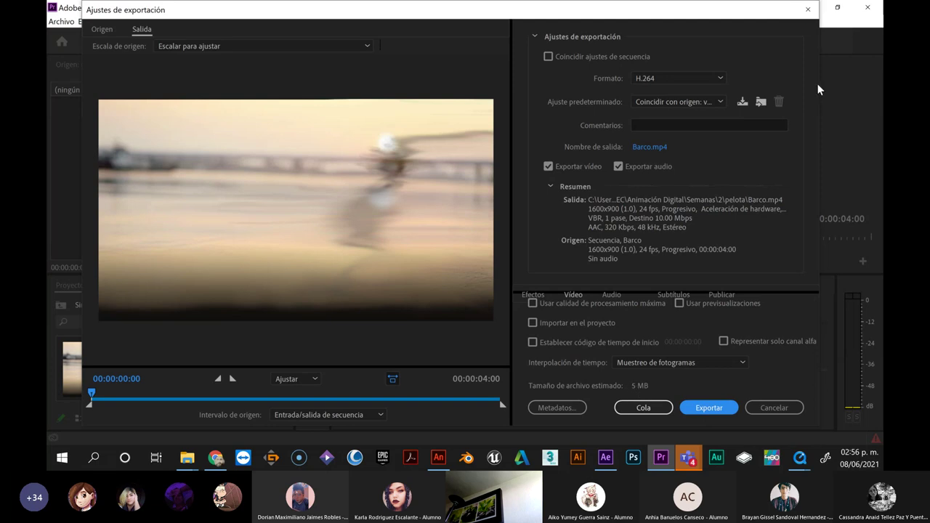
pyautogui.click(807, 10)
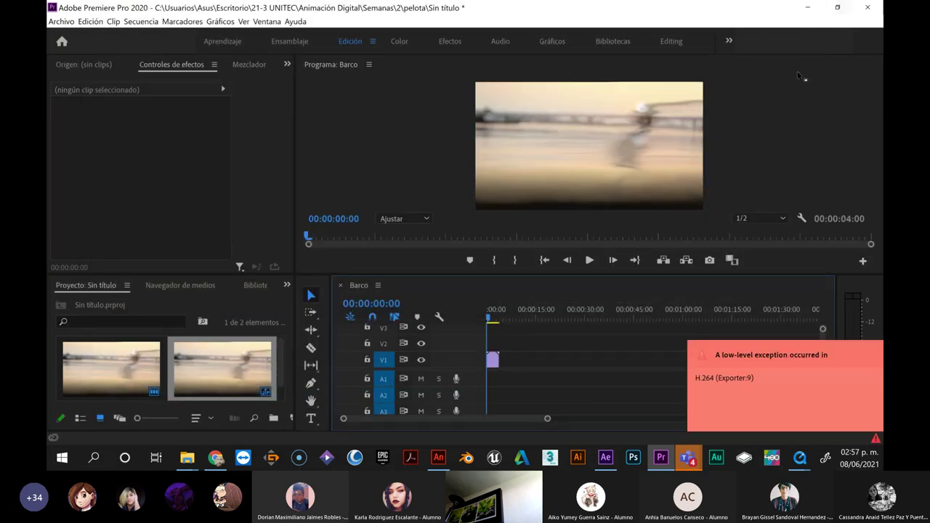
# Dismiss the exception notice and clear all logged H.264 exception events from the Eventos panel
pyautogui.click(772, 352)
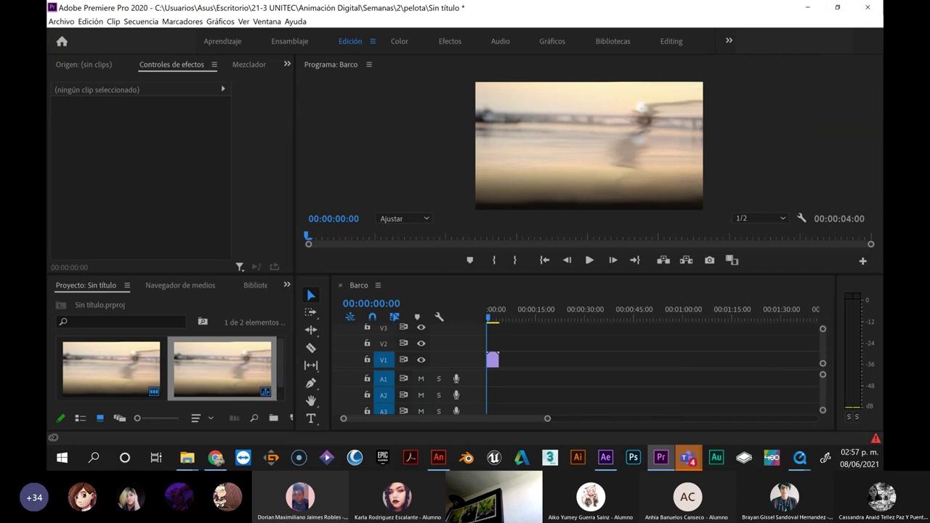
pyautogui.moveTo(280, 50); pyautogui.dragTo(520, 77)
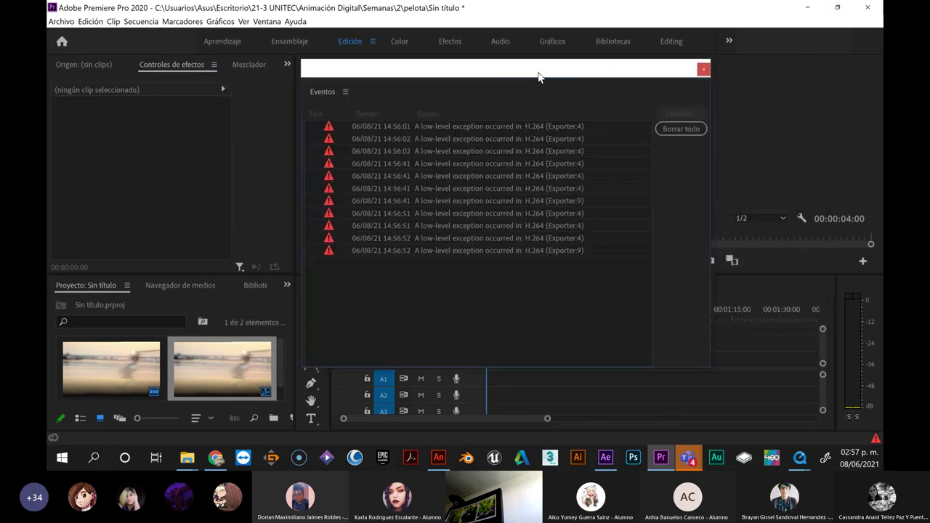
pyautogui.click(661, 129)
pyautogui.click(683, 69)
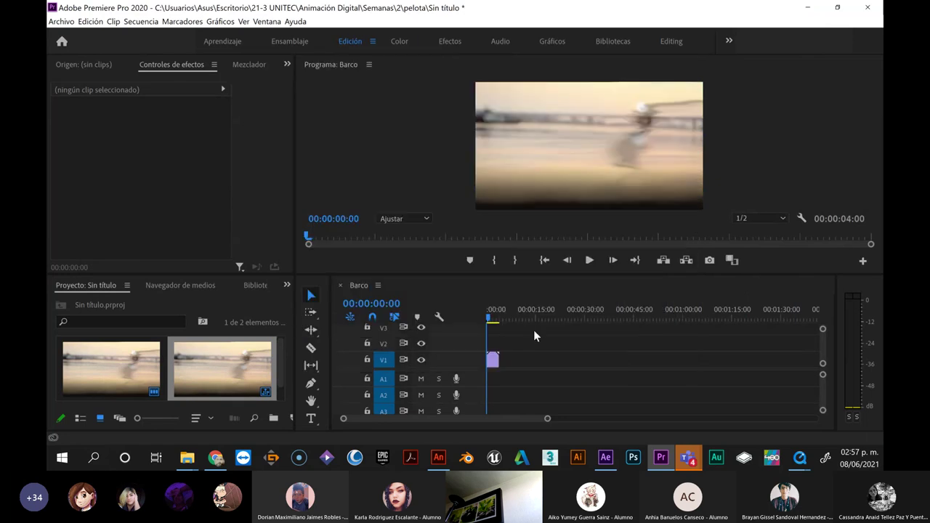